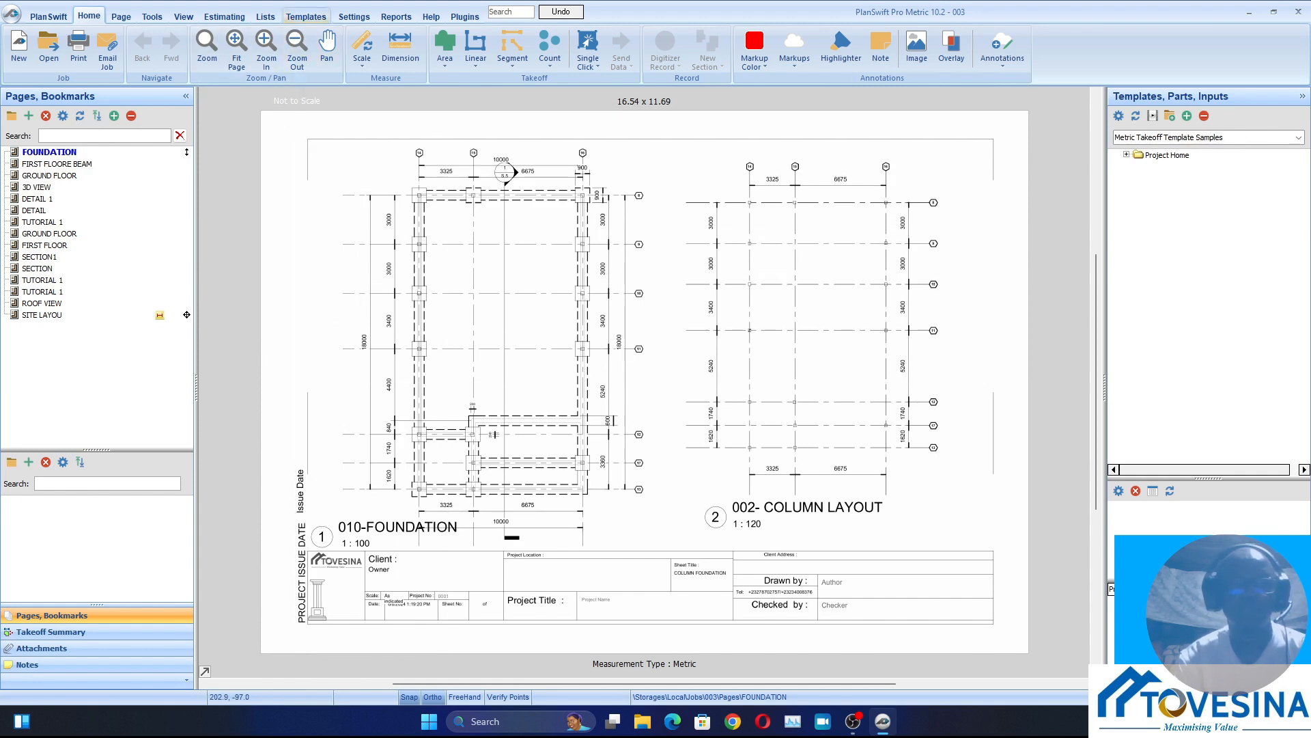
Create a new template tab named TEMPLATE in local storage
left_click(306, 17)
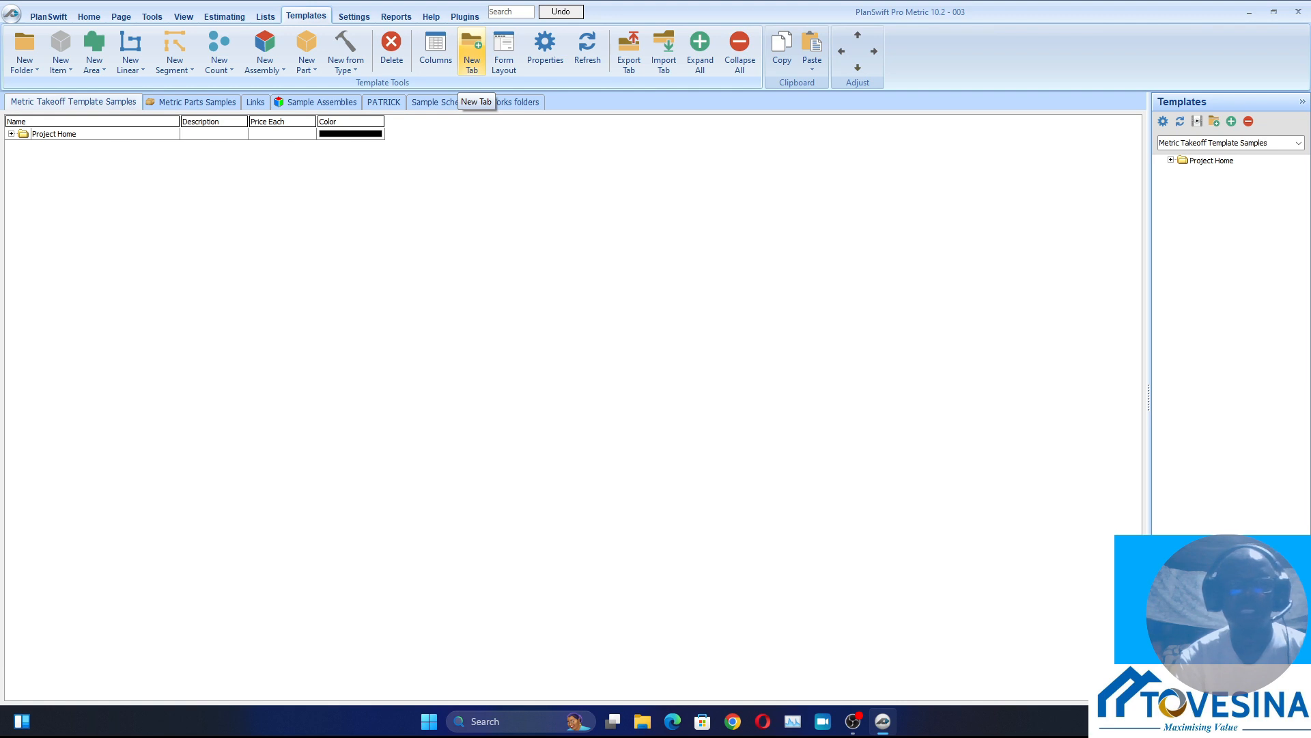
left_click(471, 65)
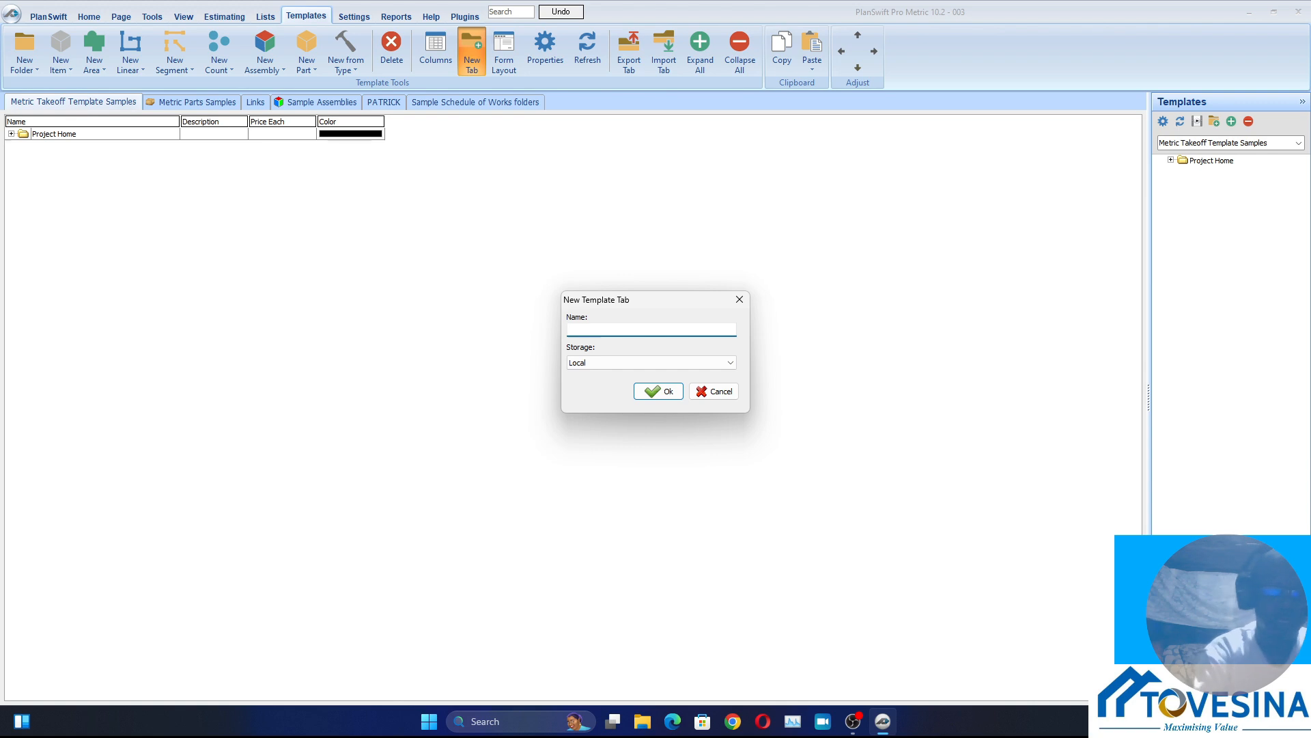
type("TEMPL")
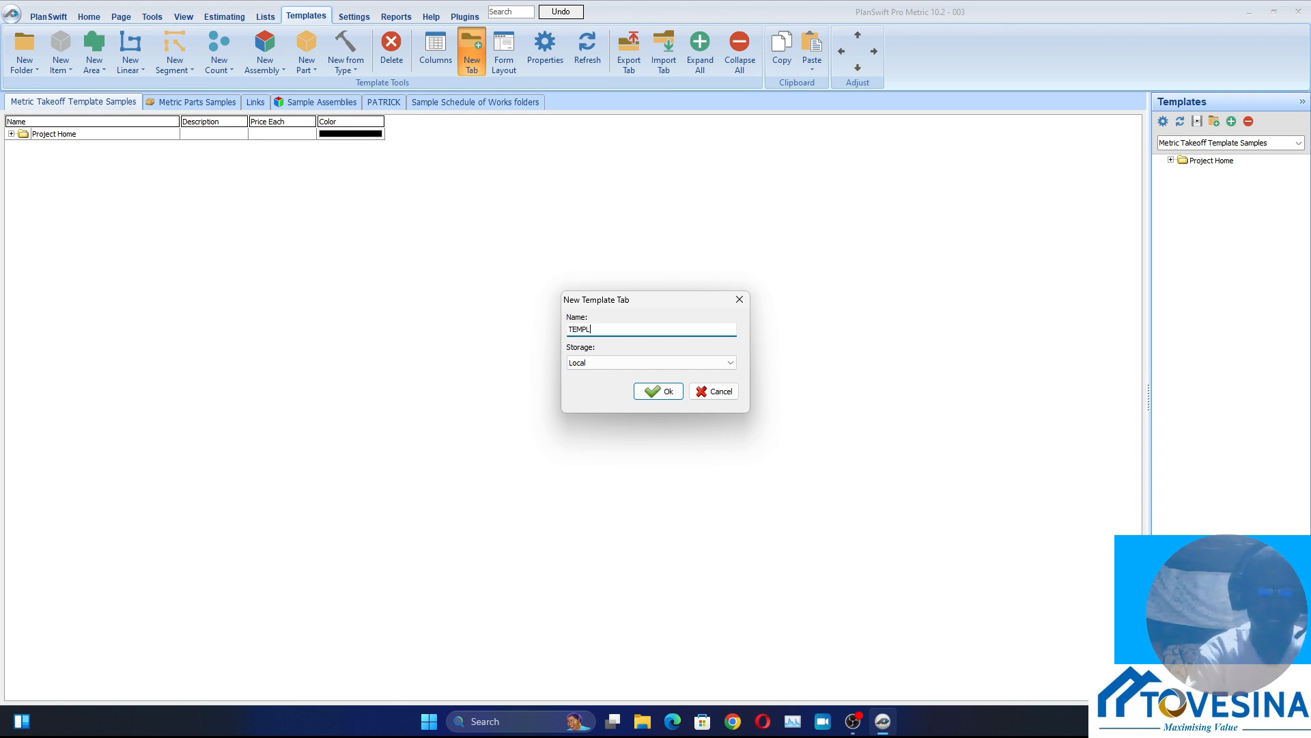
type("ATE")
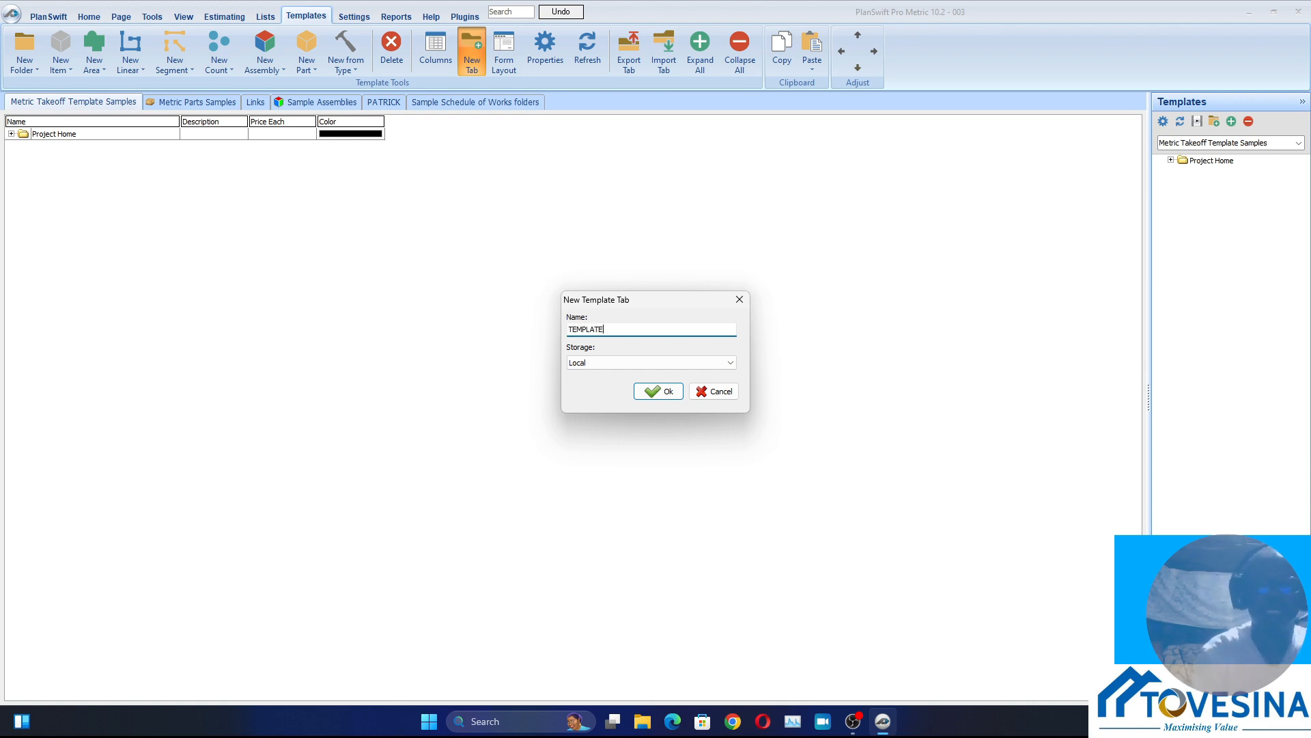
left_click(659, 390)
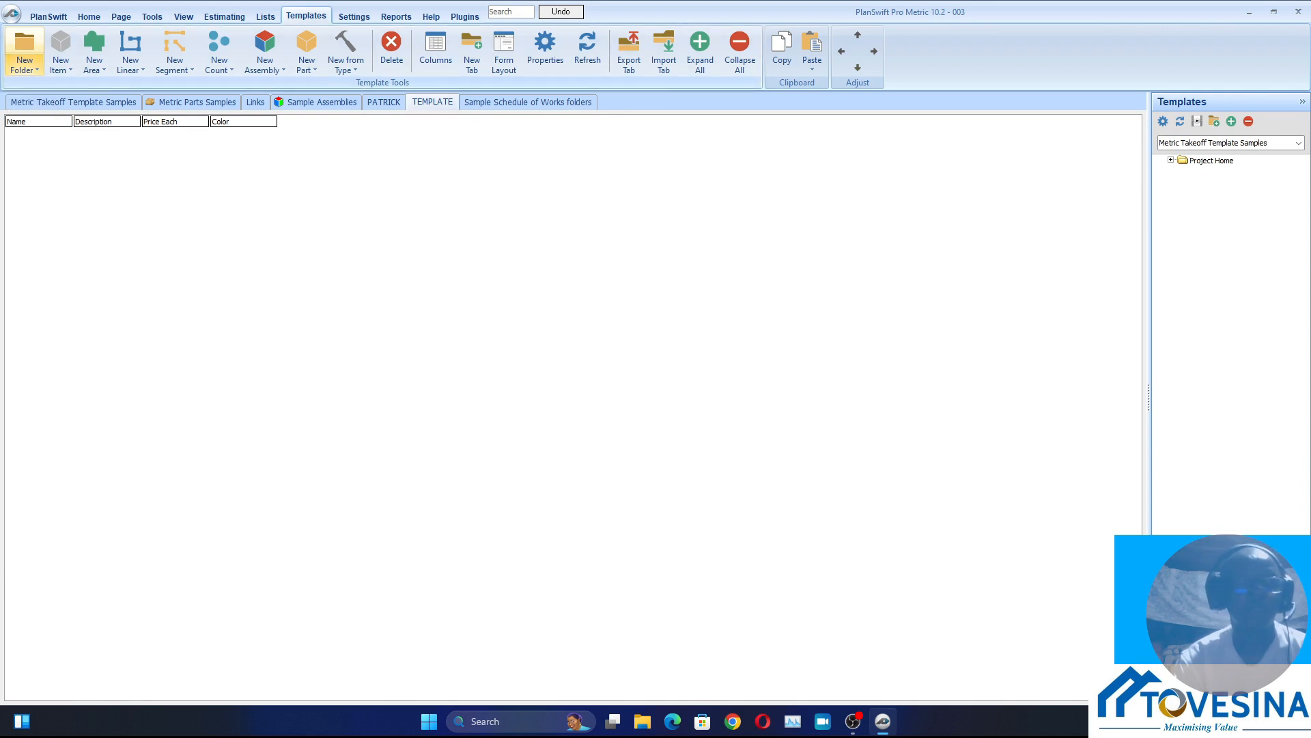
Add a folder named EXCAVATION to the TEMPLATE tab and widen the Name column to fit it
left_click(25, 55)
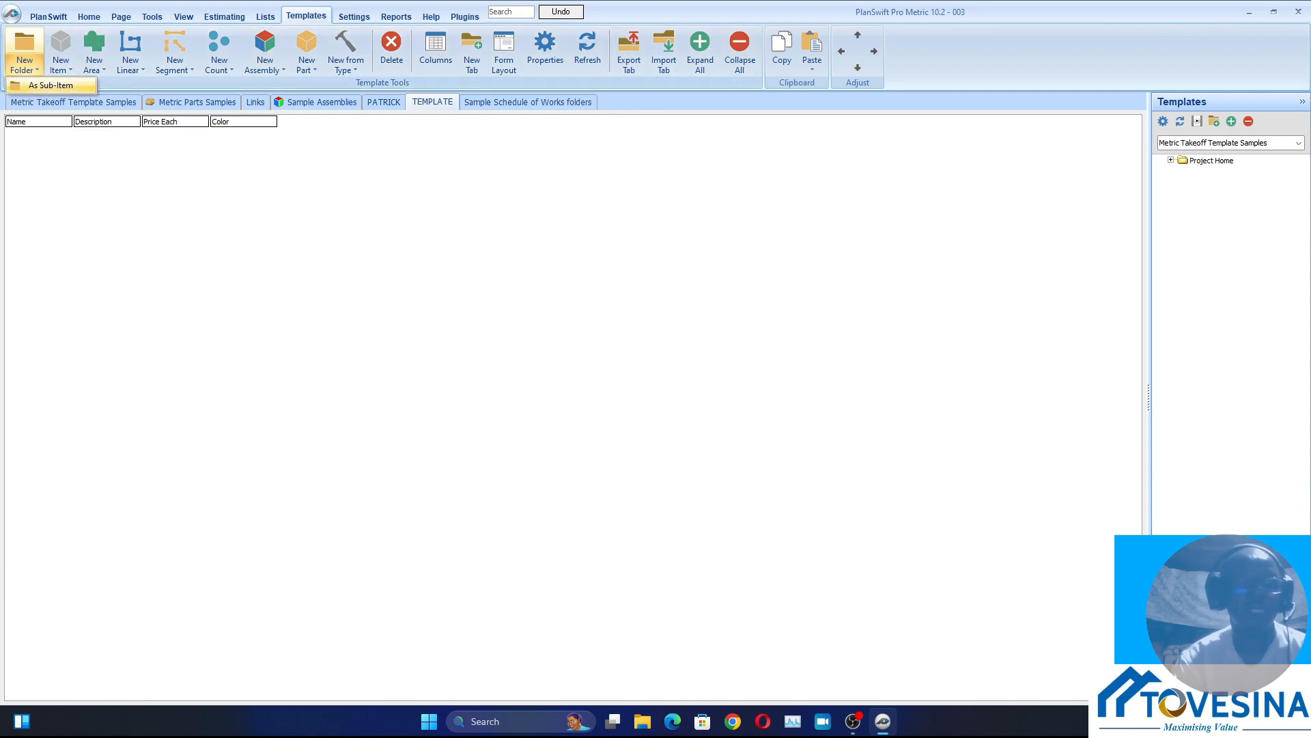
left_click(48, 87)
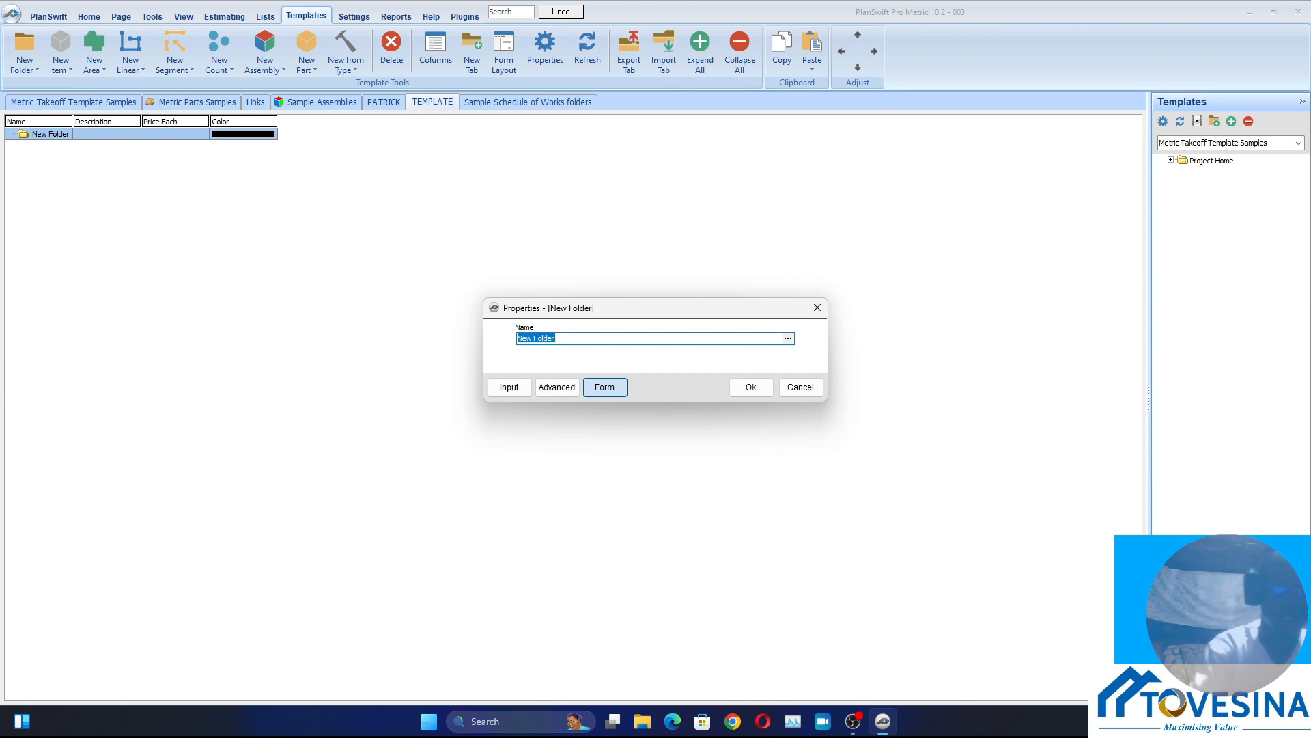
type("E")
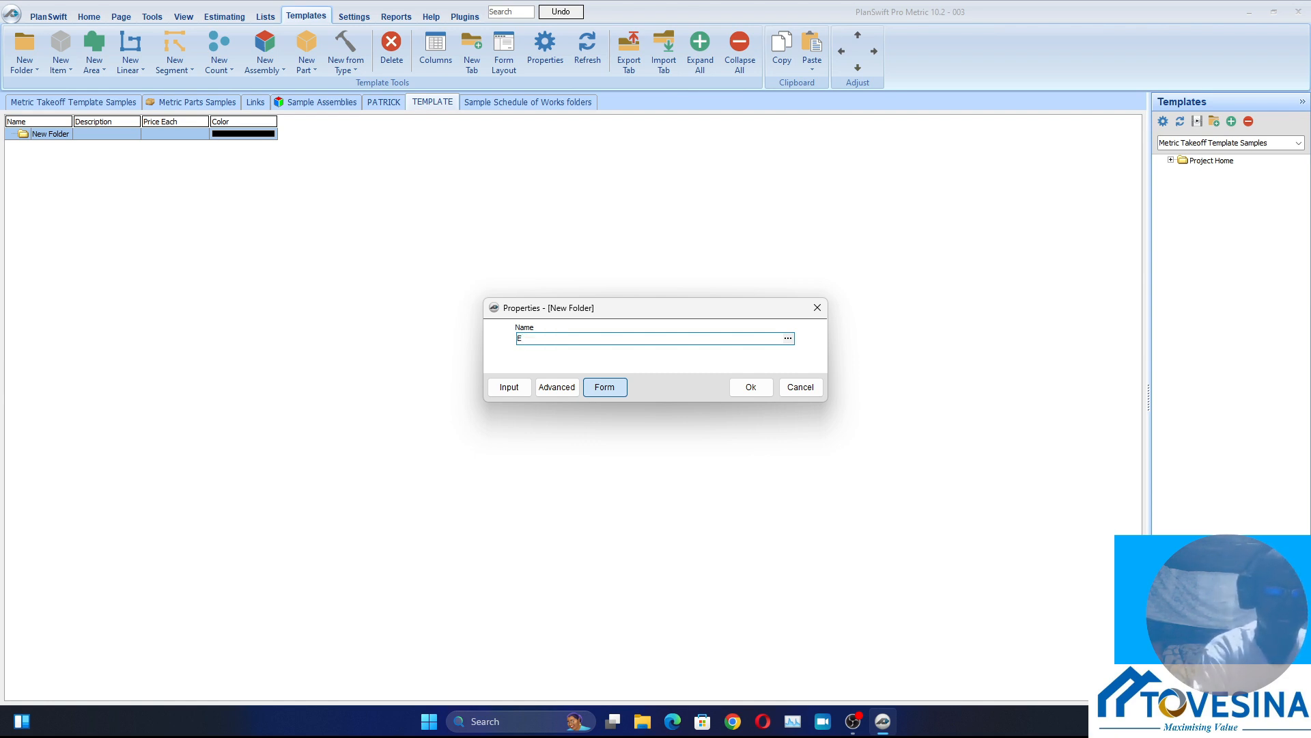
type("XCAVAT")
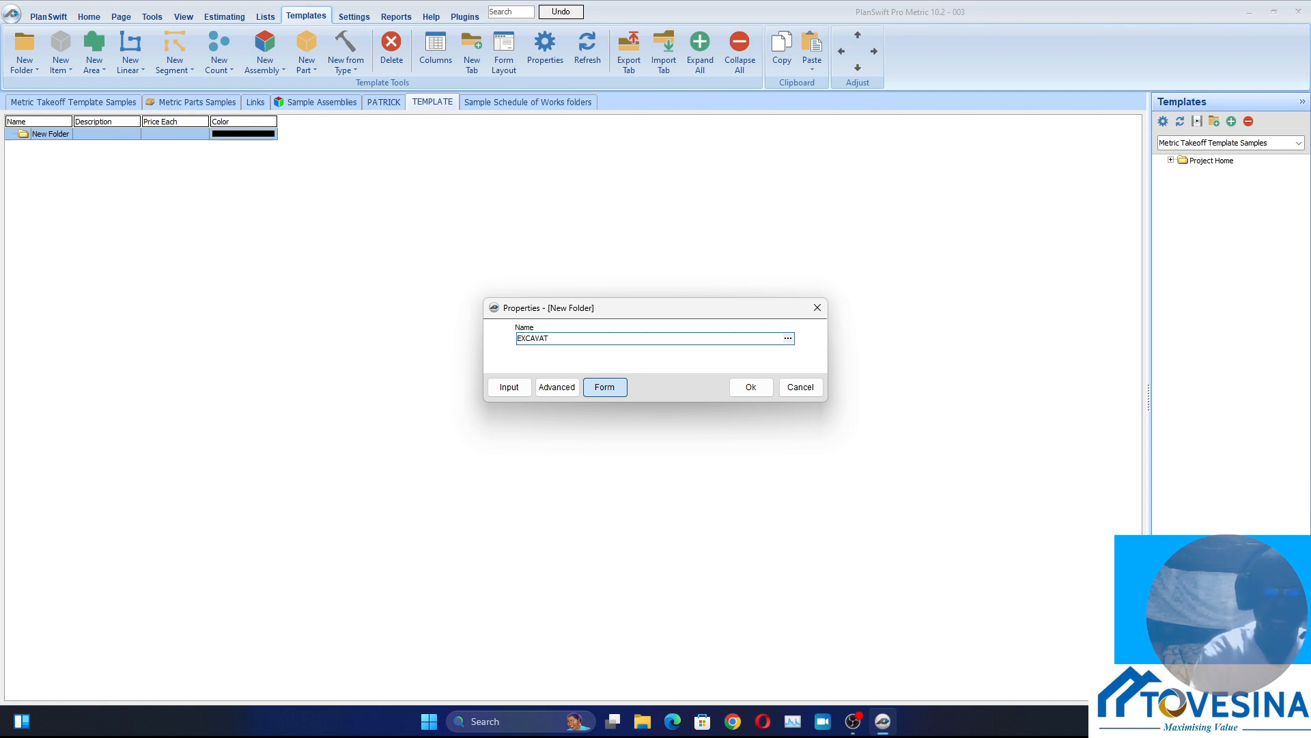
type("ION")
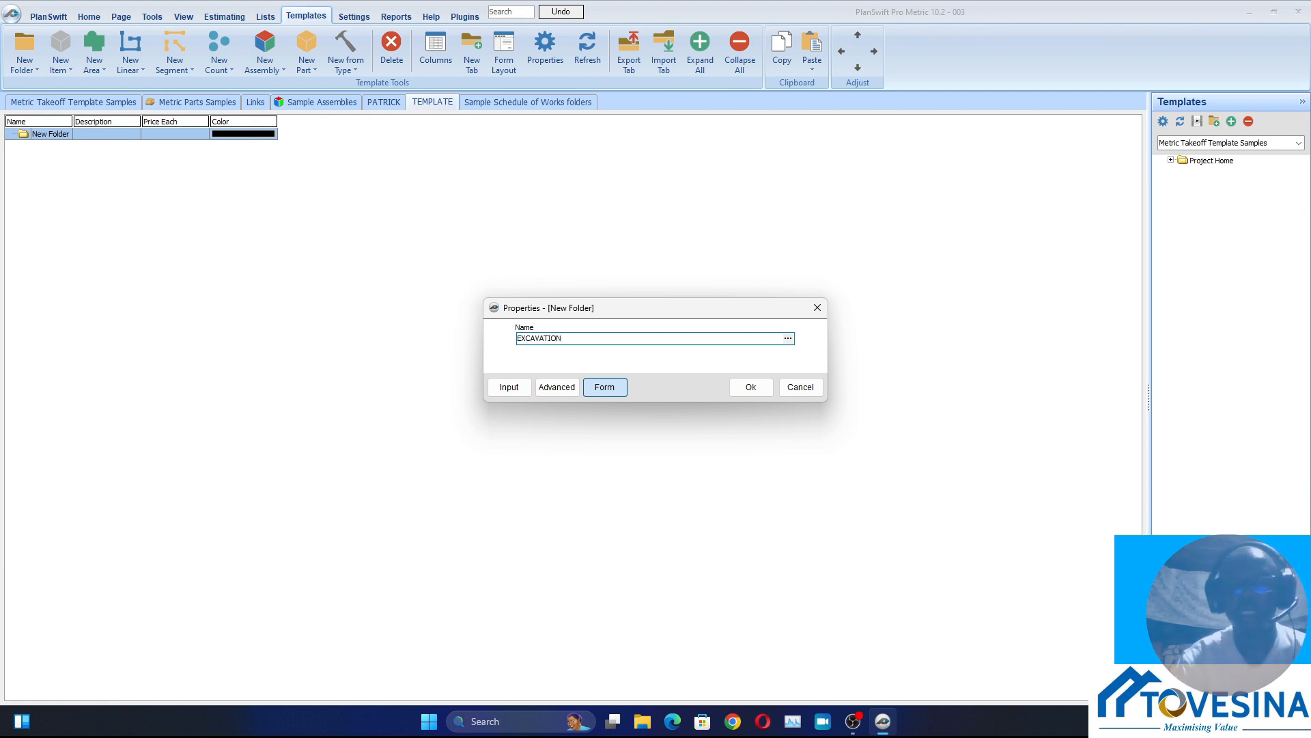
left_click(750, 387)
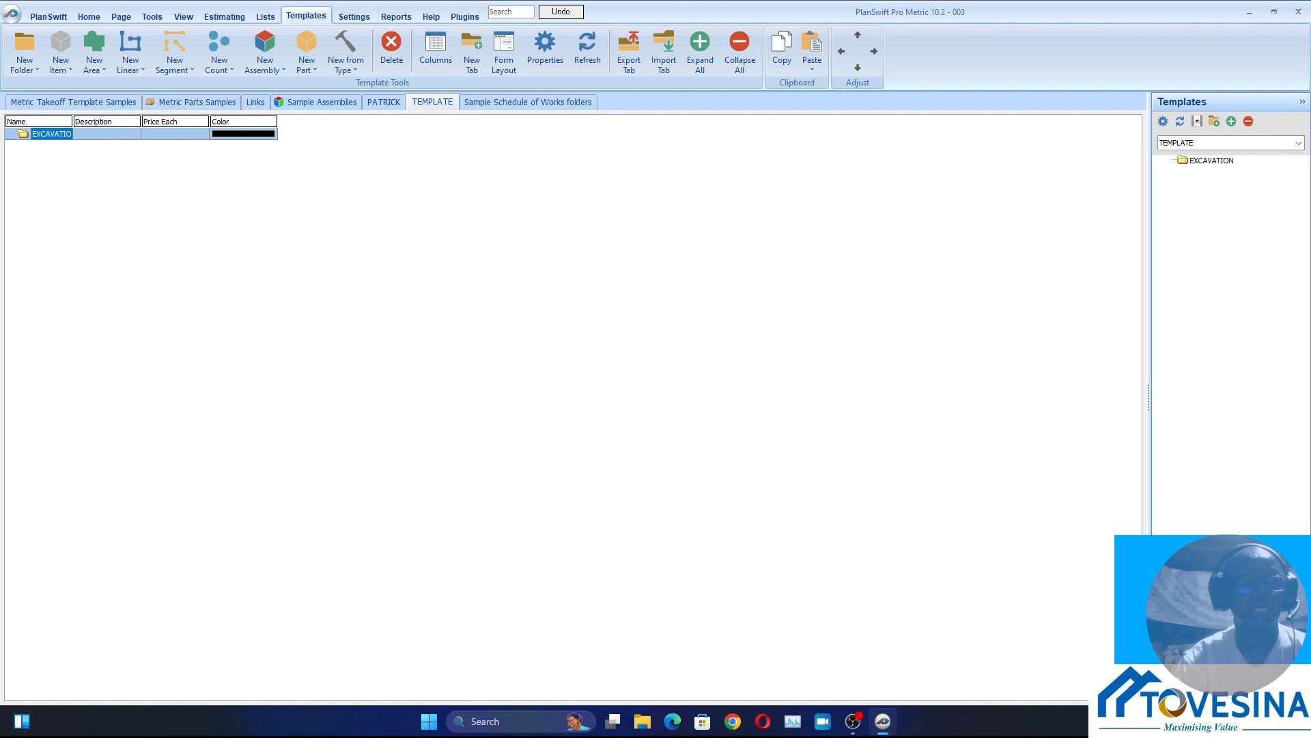
left_click_drag(72, 121, 103, 121)
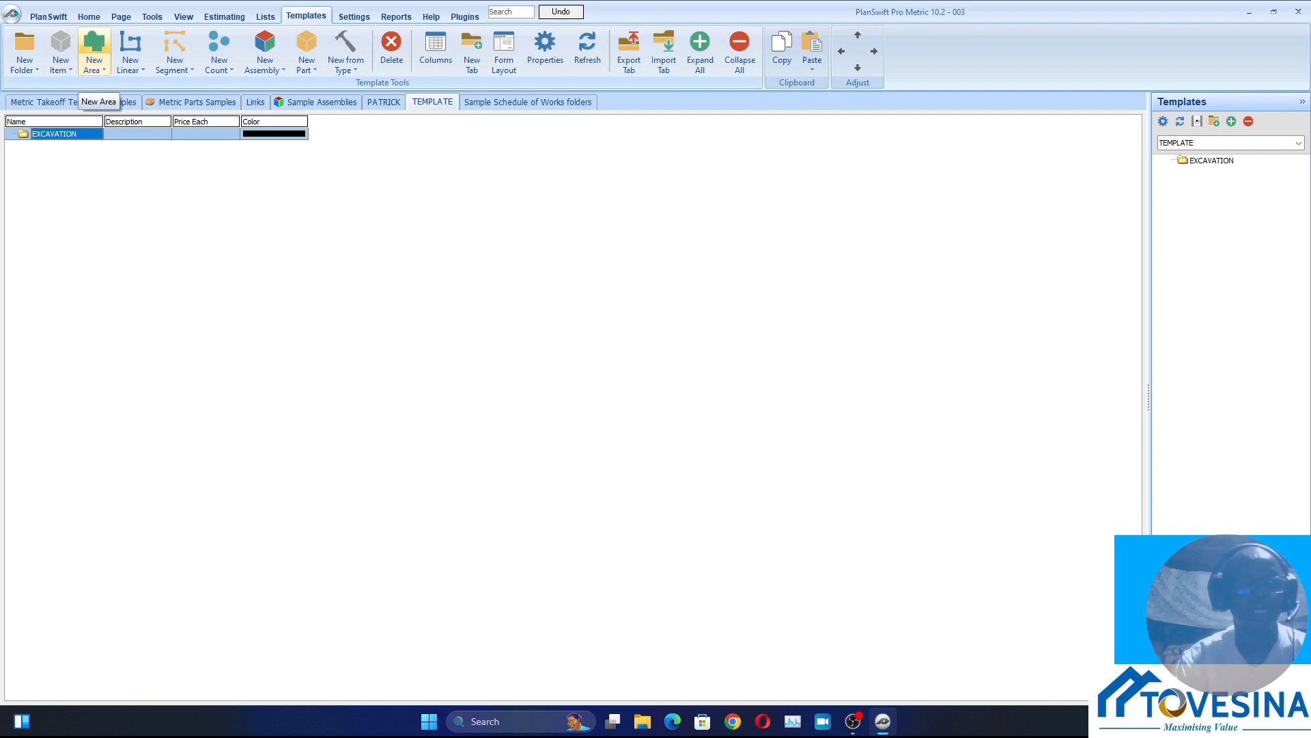
Add a new area takeoff item named 001-EXCAVATION WORK to the TEMPLATE tab
left_click(94, 51)
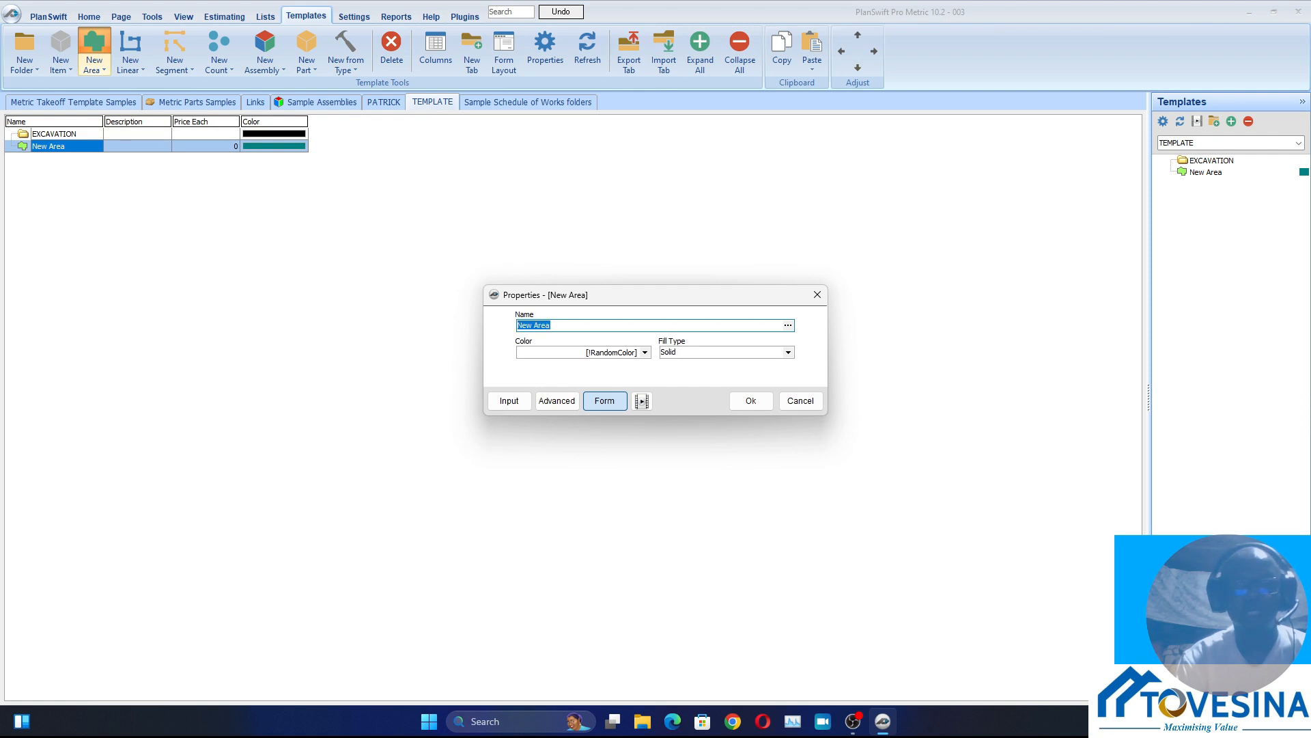
type("0")
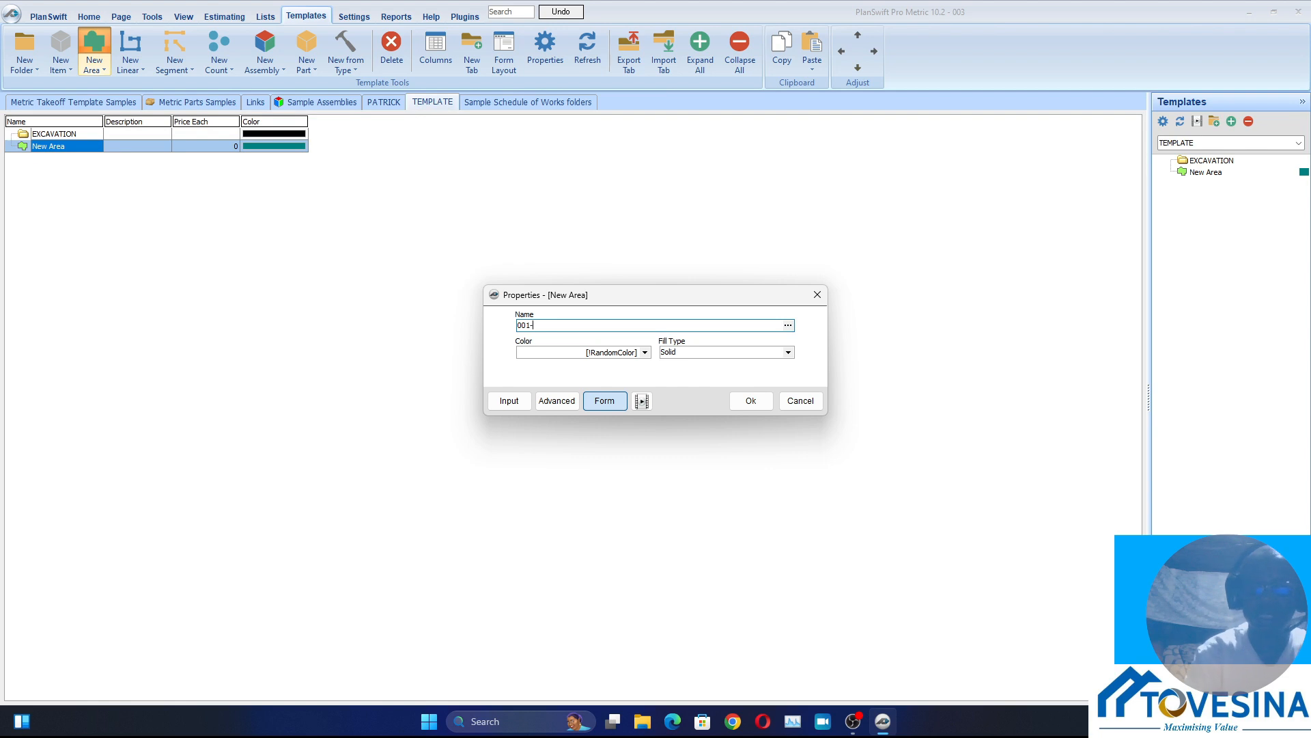
type("01-")
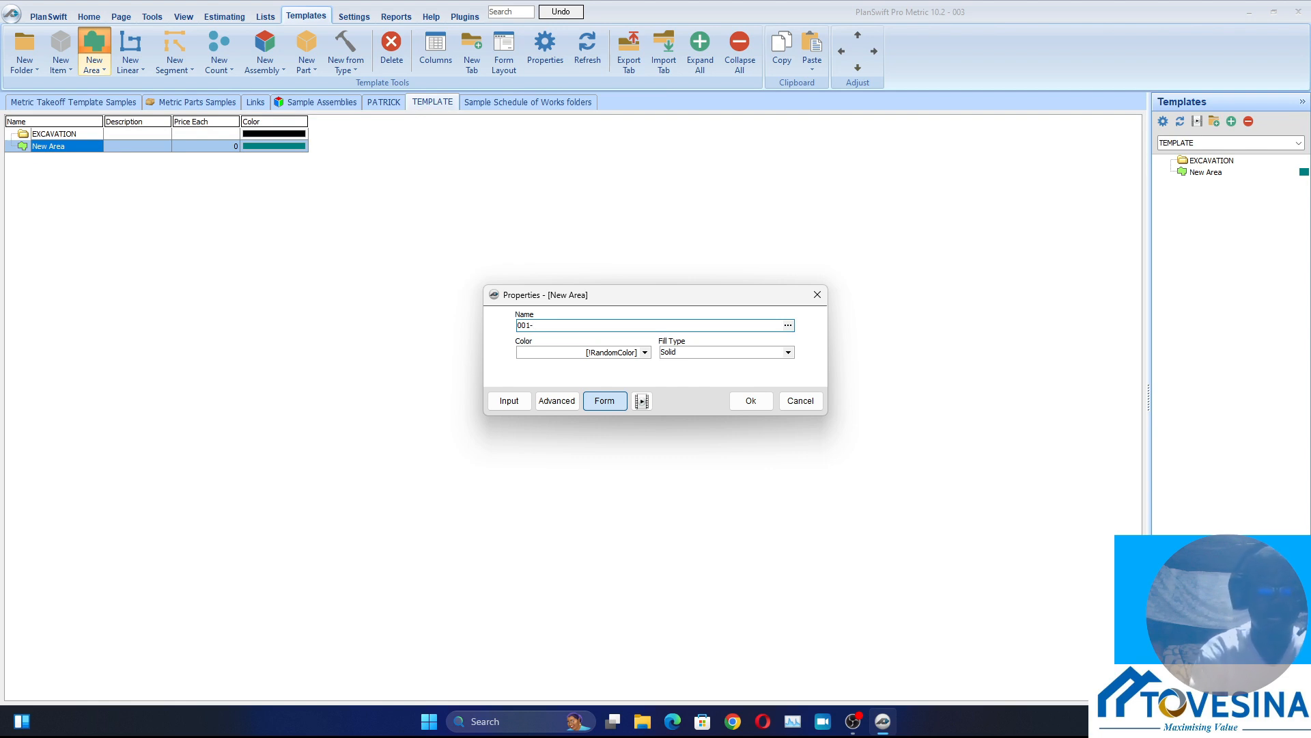
type("EX")
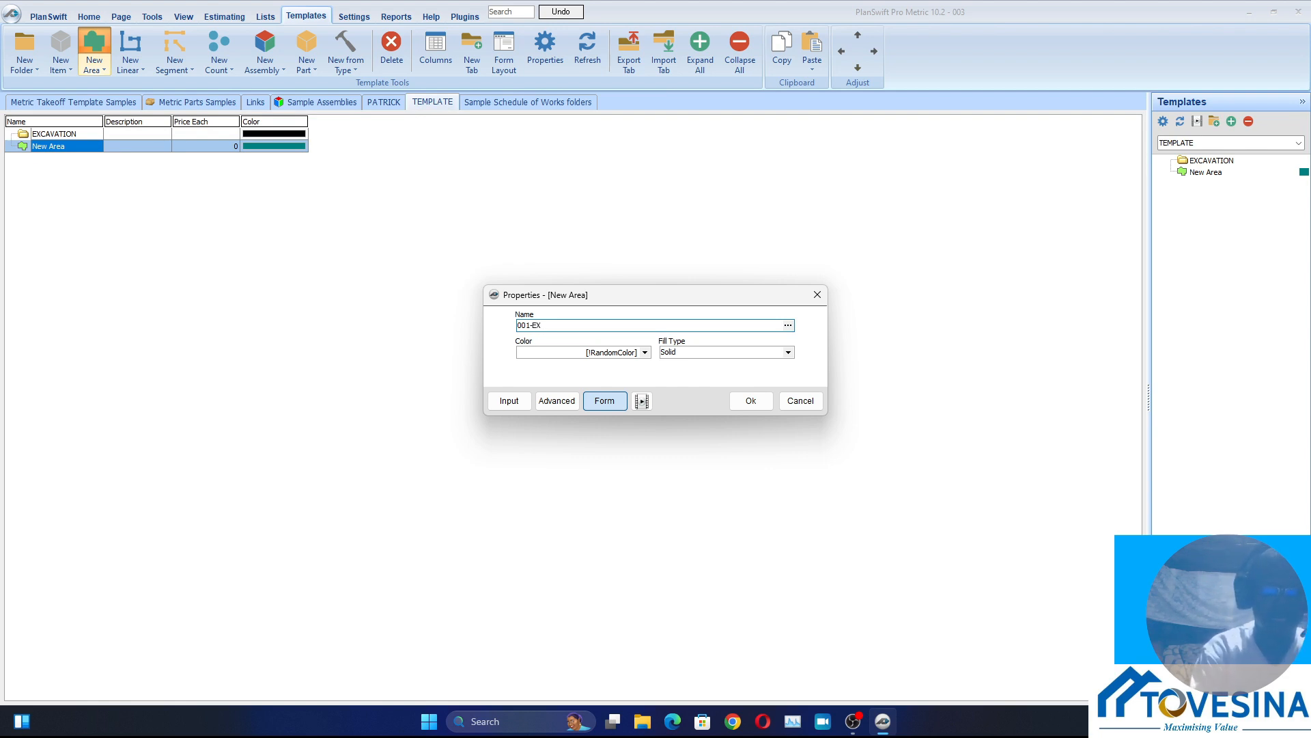
type("CAVA")
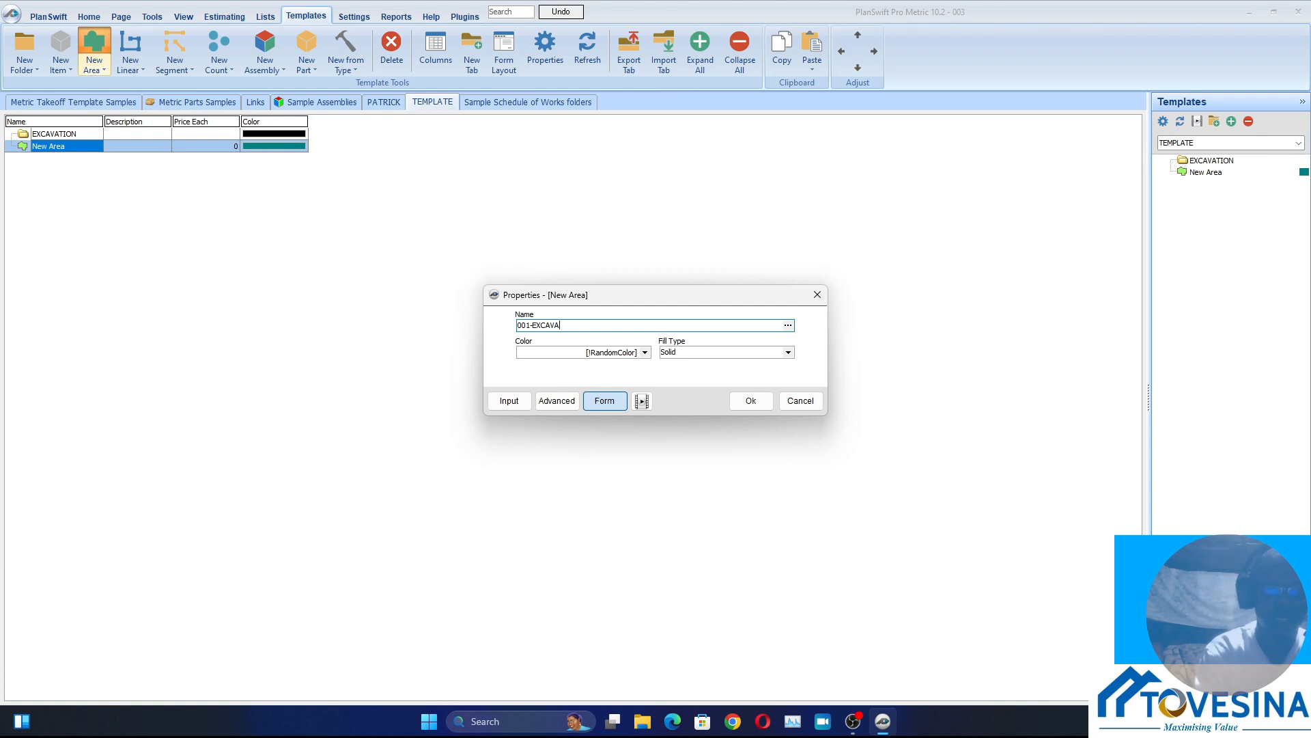
type("TION")
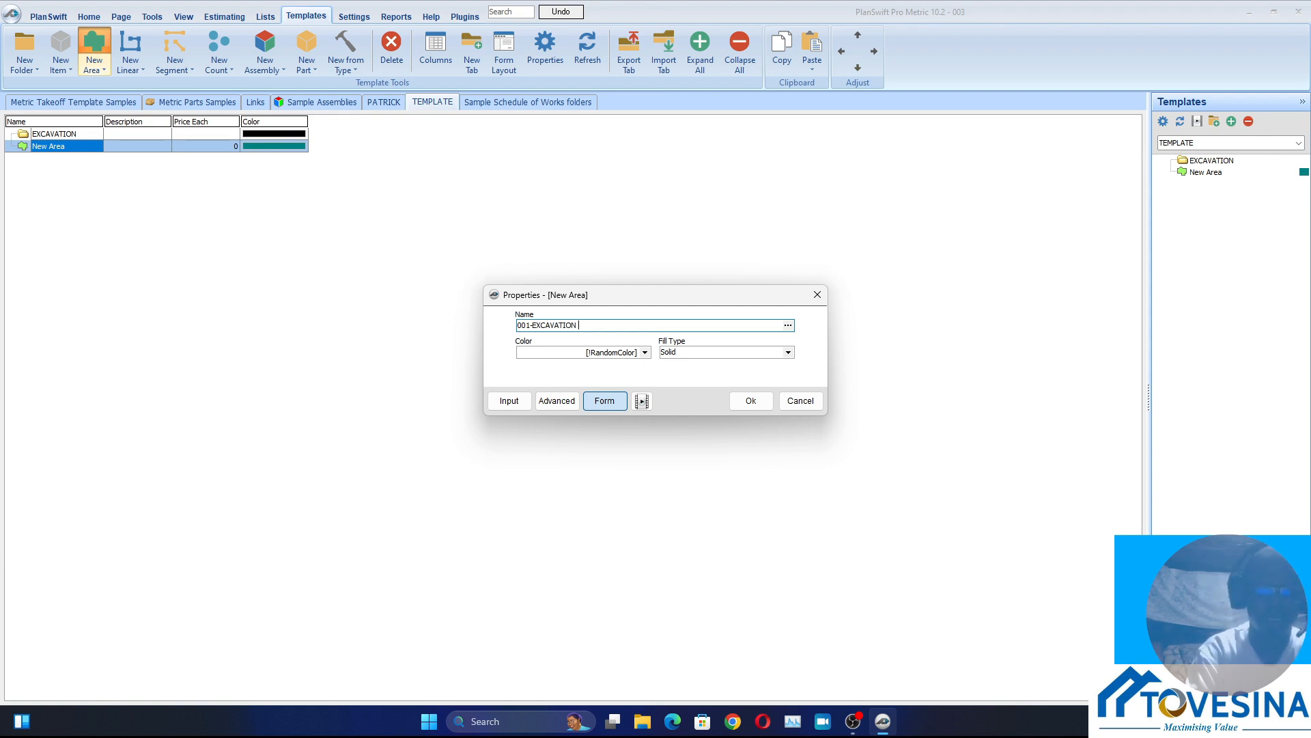
type(" WORK")
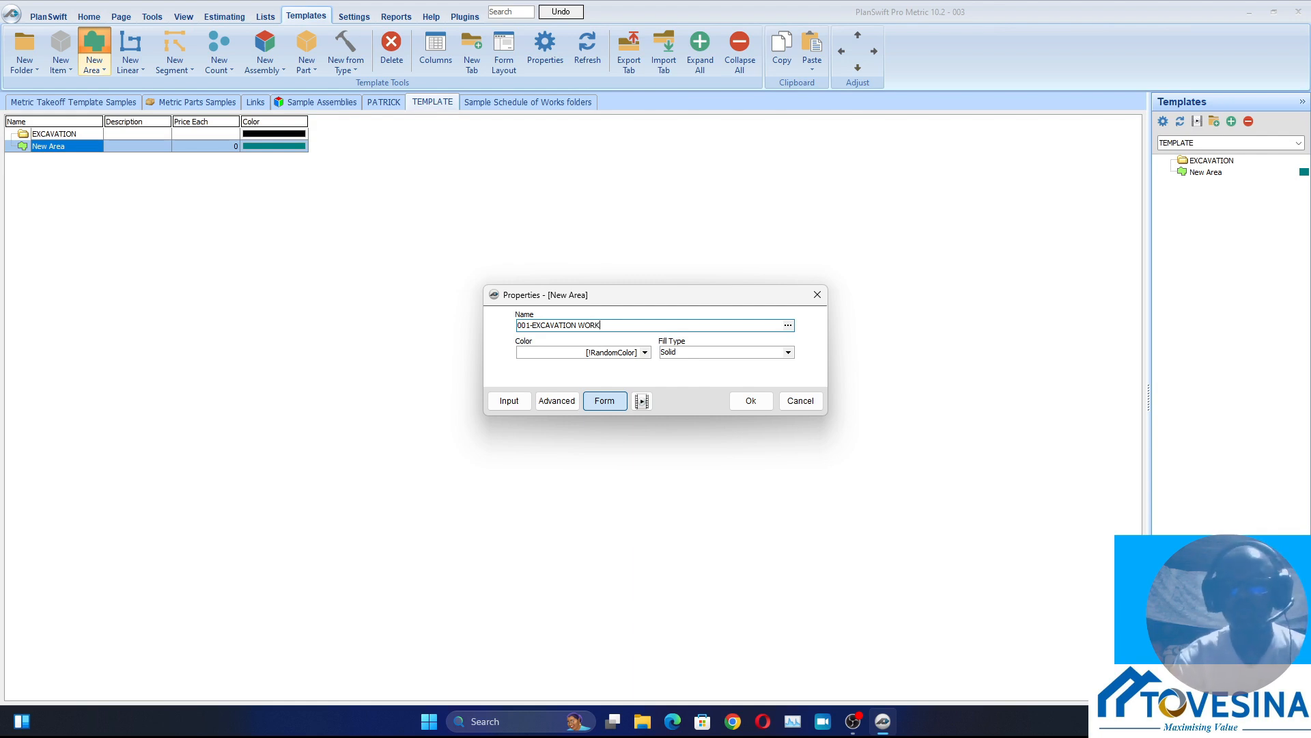
left_click(750, 400)
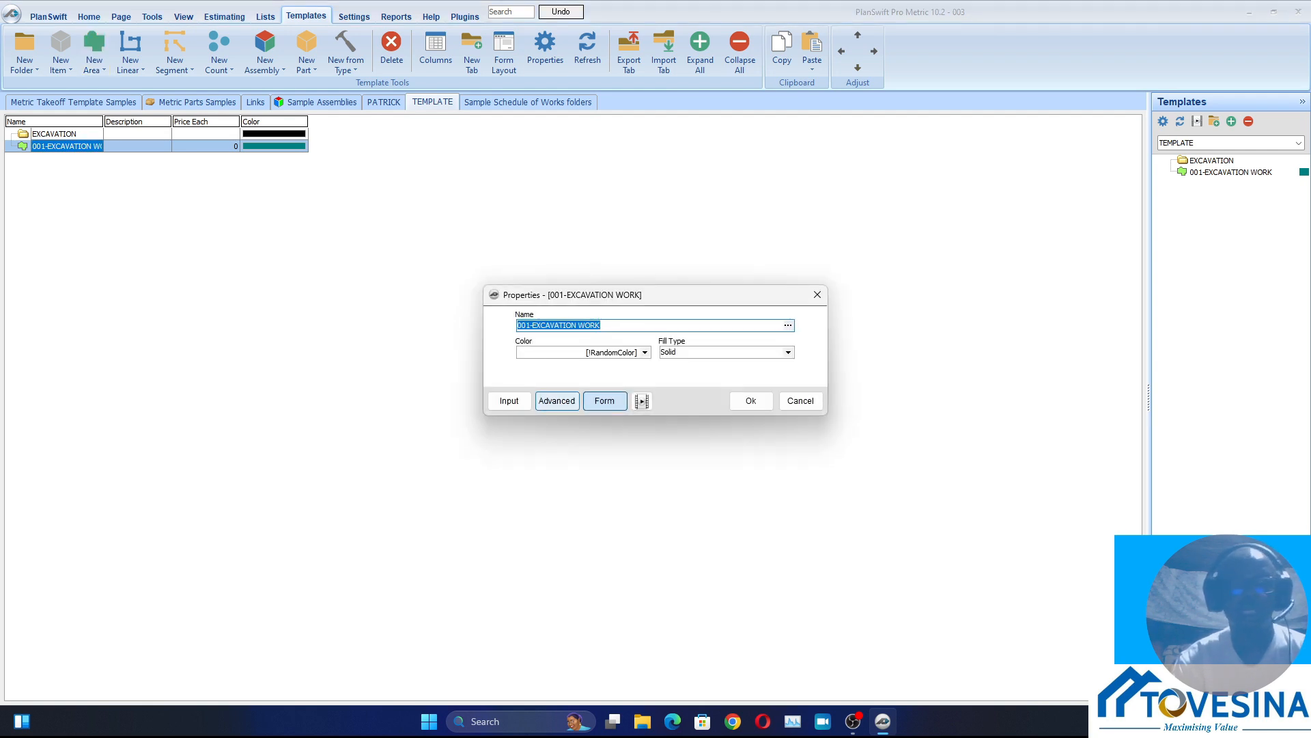
Set the Qty formula of 001-EXCAVATION WORK to [Takeoff] * [Depth] in its advanced properties
left_click(556, 401)
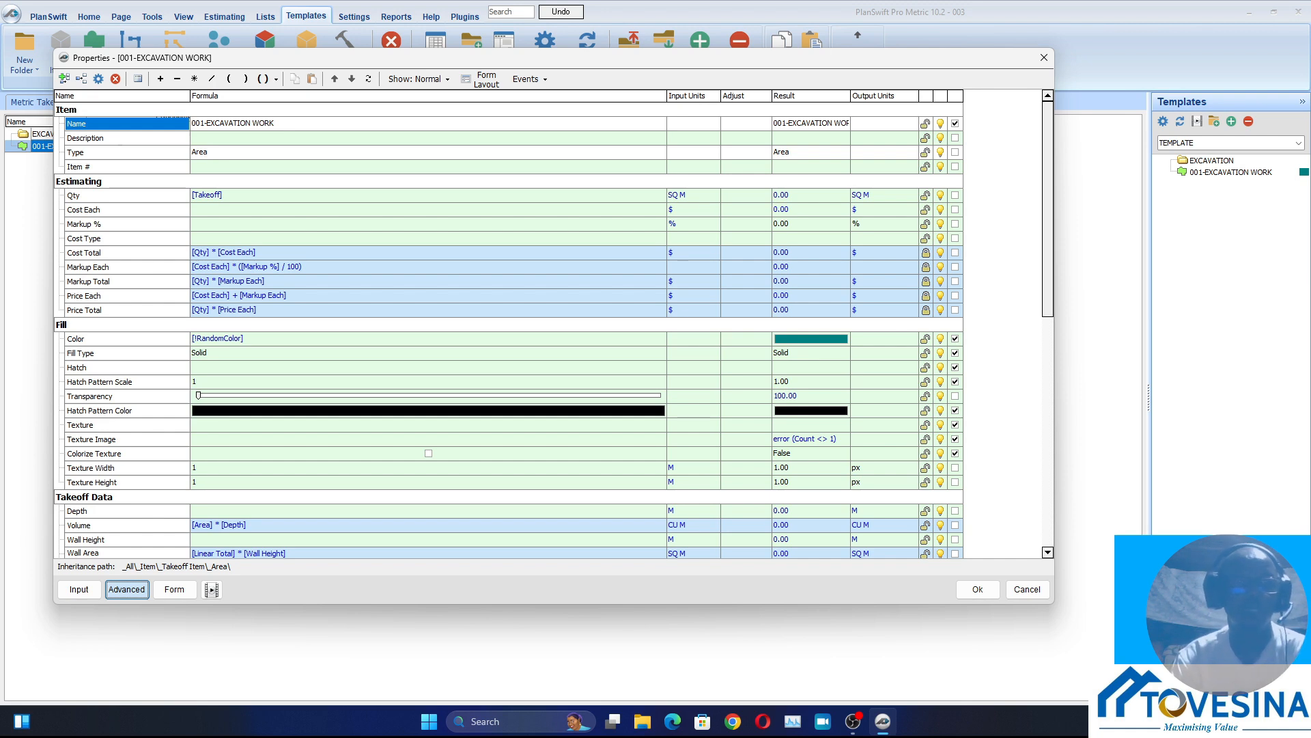
left_click(223, 196)
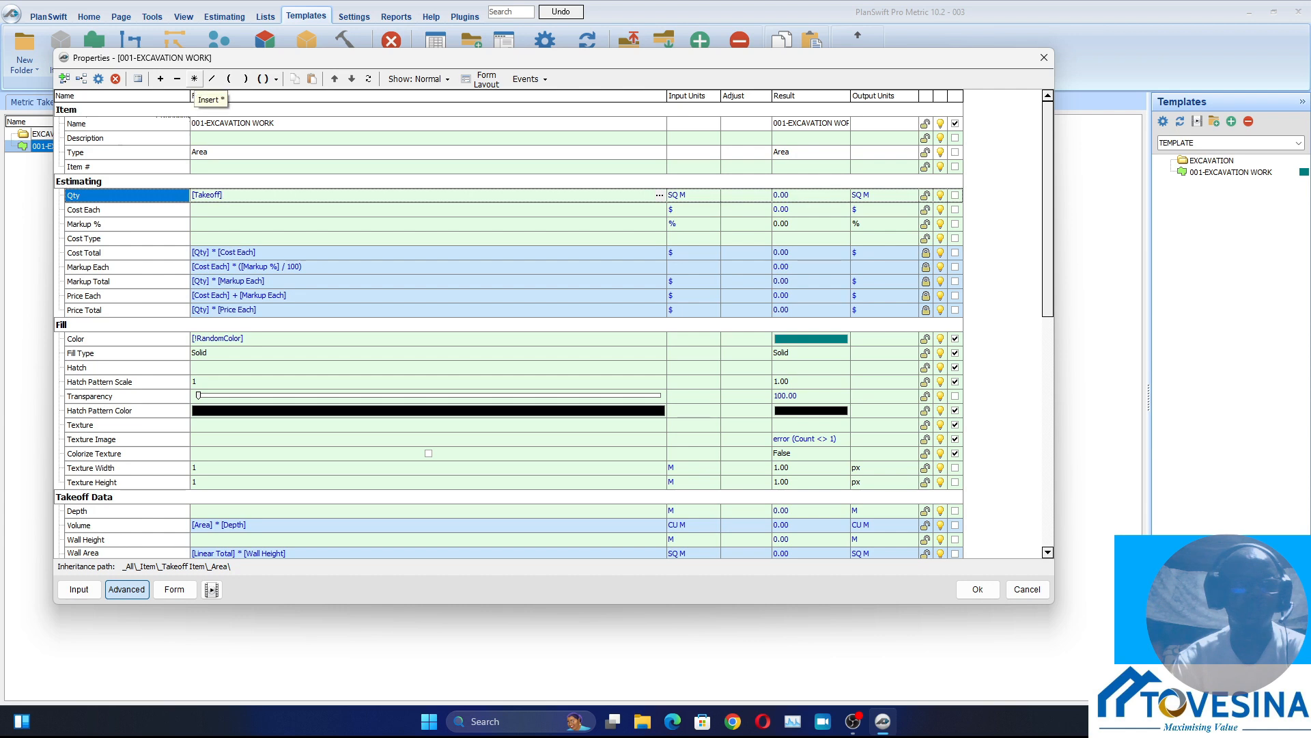
left_click(194, 79)
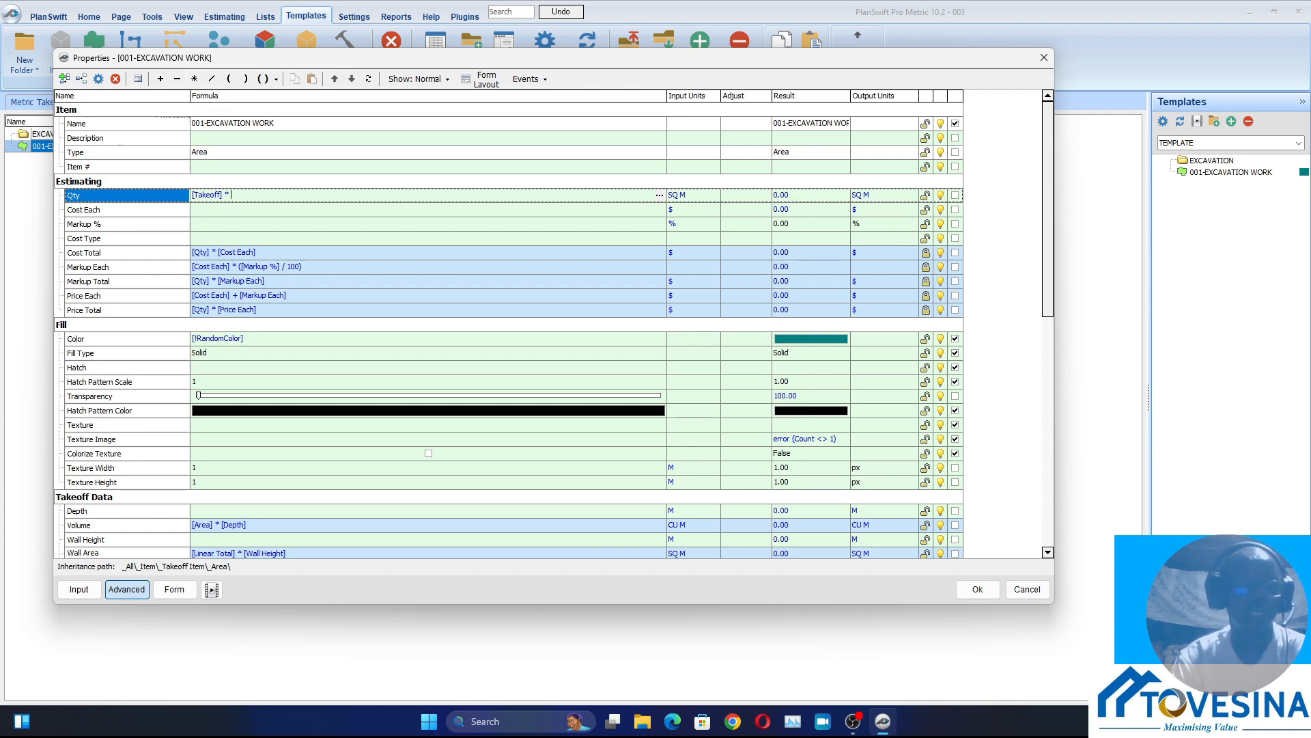
left_click_drag(82, 511, 241, 196)
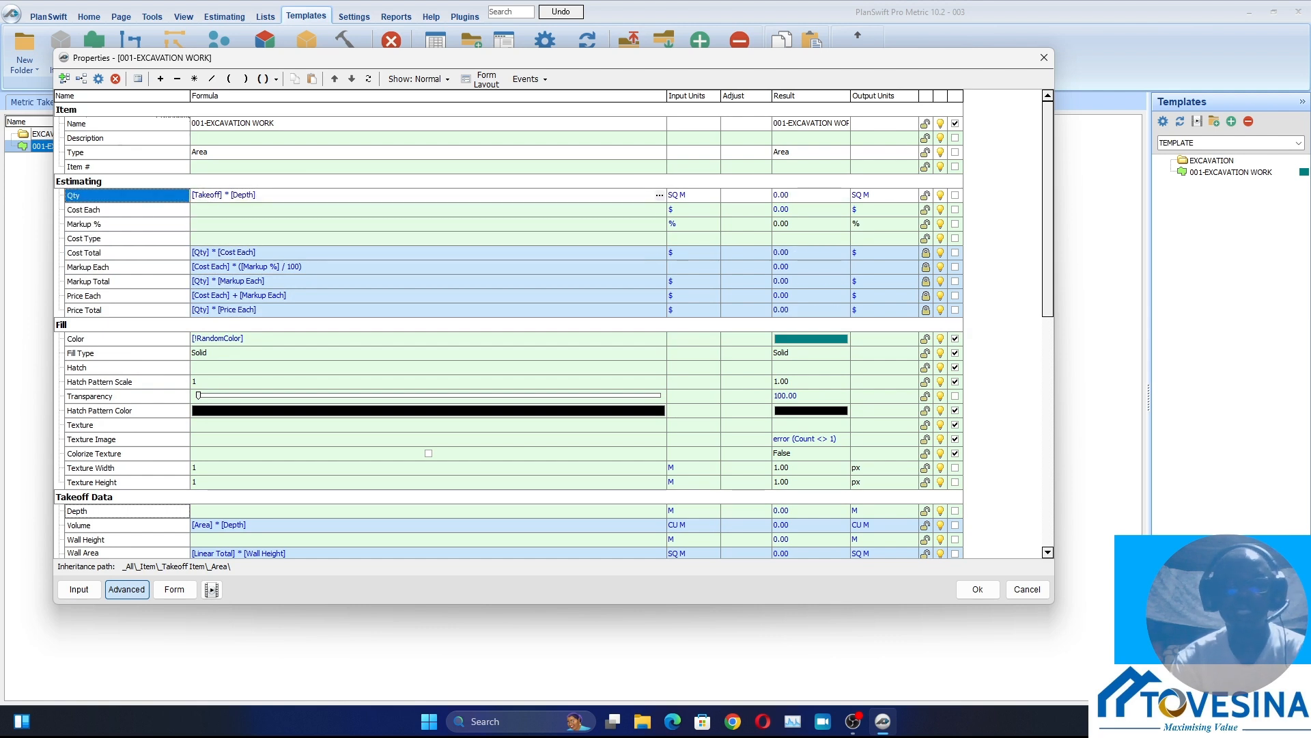
Set the Qty input units of 001-EXCAVATION WORK to CU M and save the properties
left_click(694, 196)
left_click(714, 195)
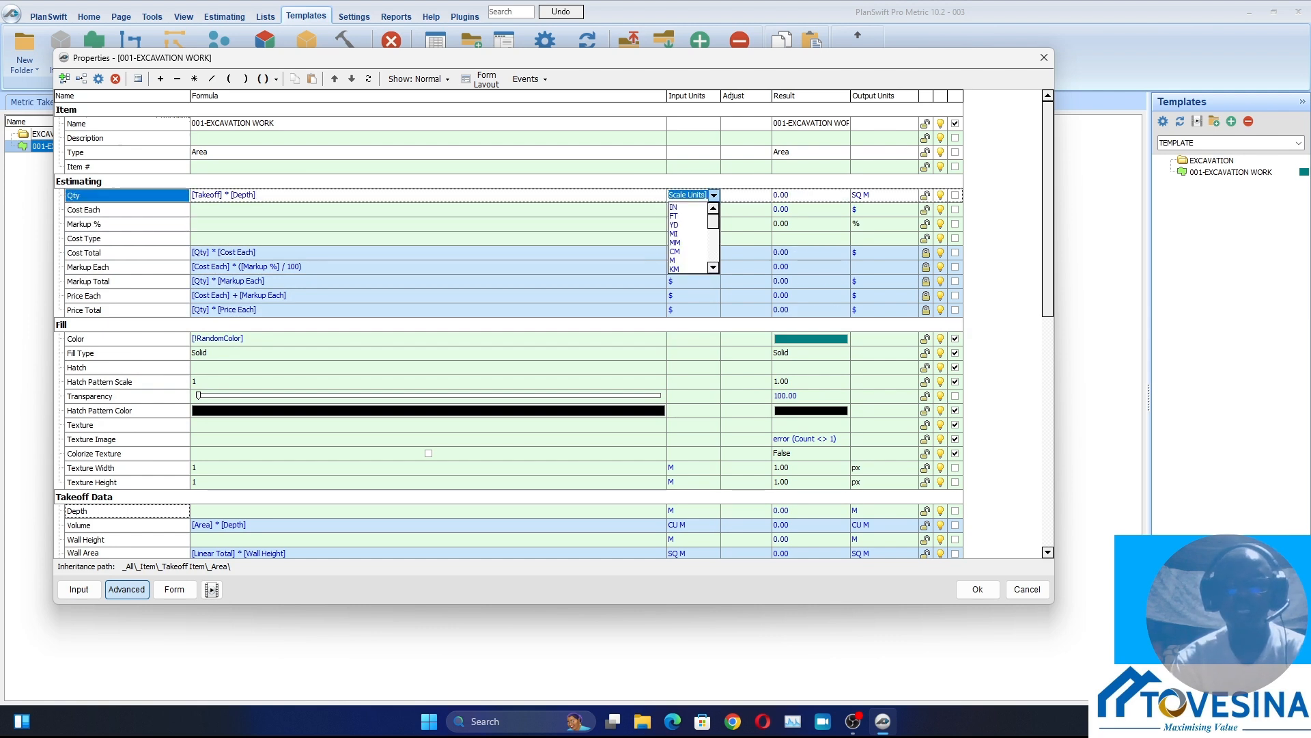
scroll(690, 238, "down", 6)
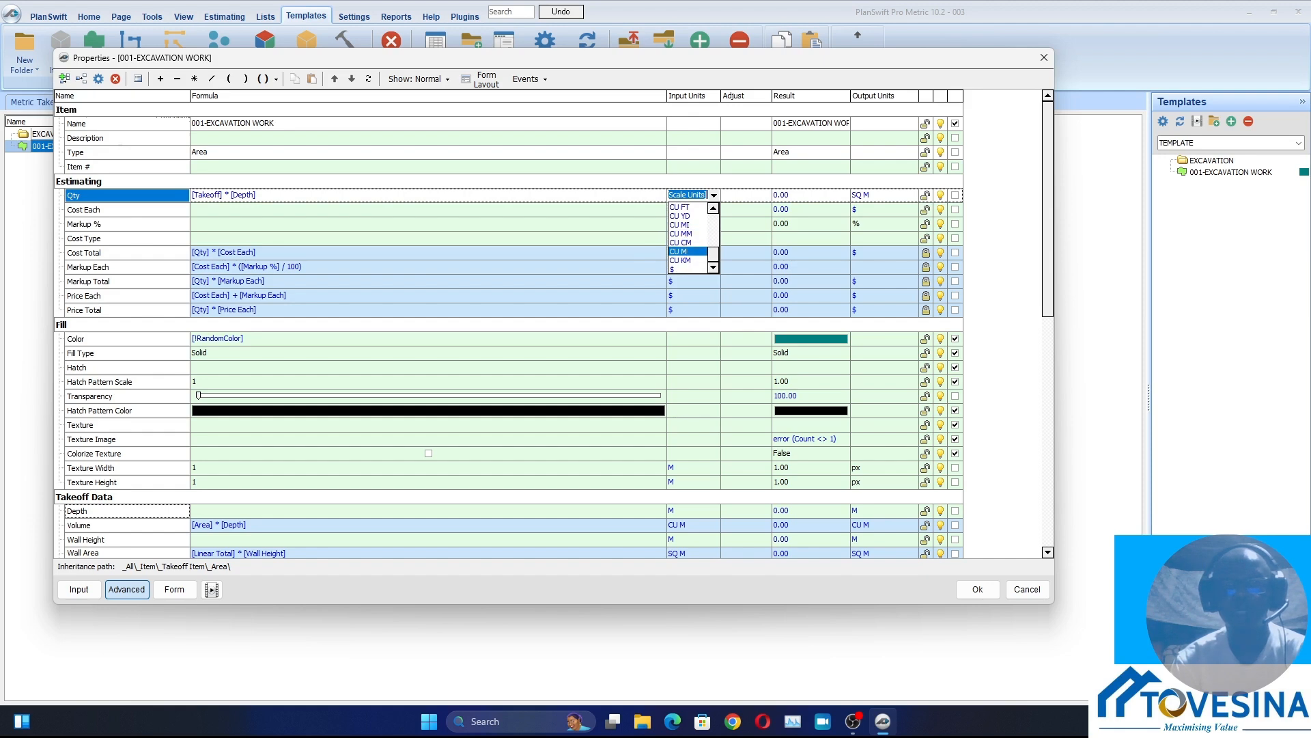
left_click(687, 252)
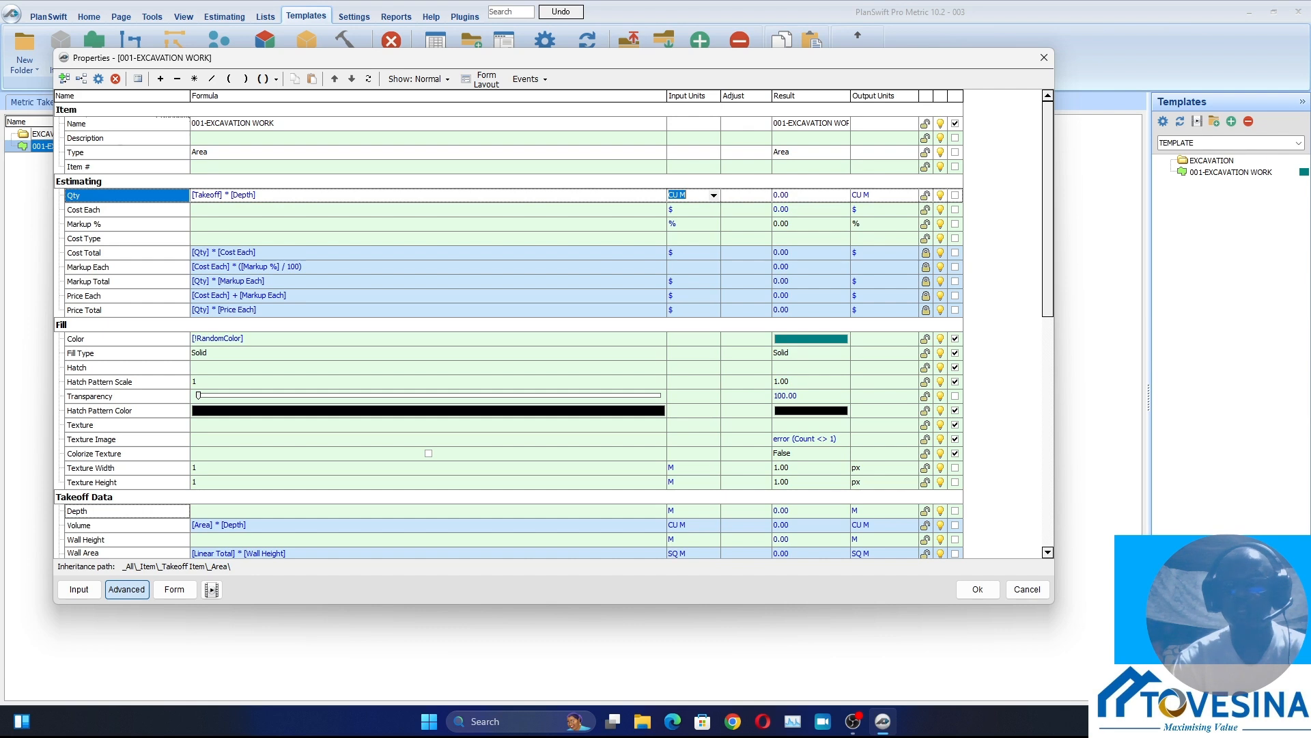
left_click(978, 590)
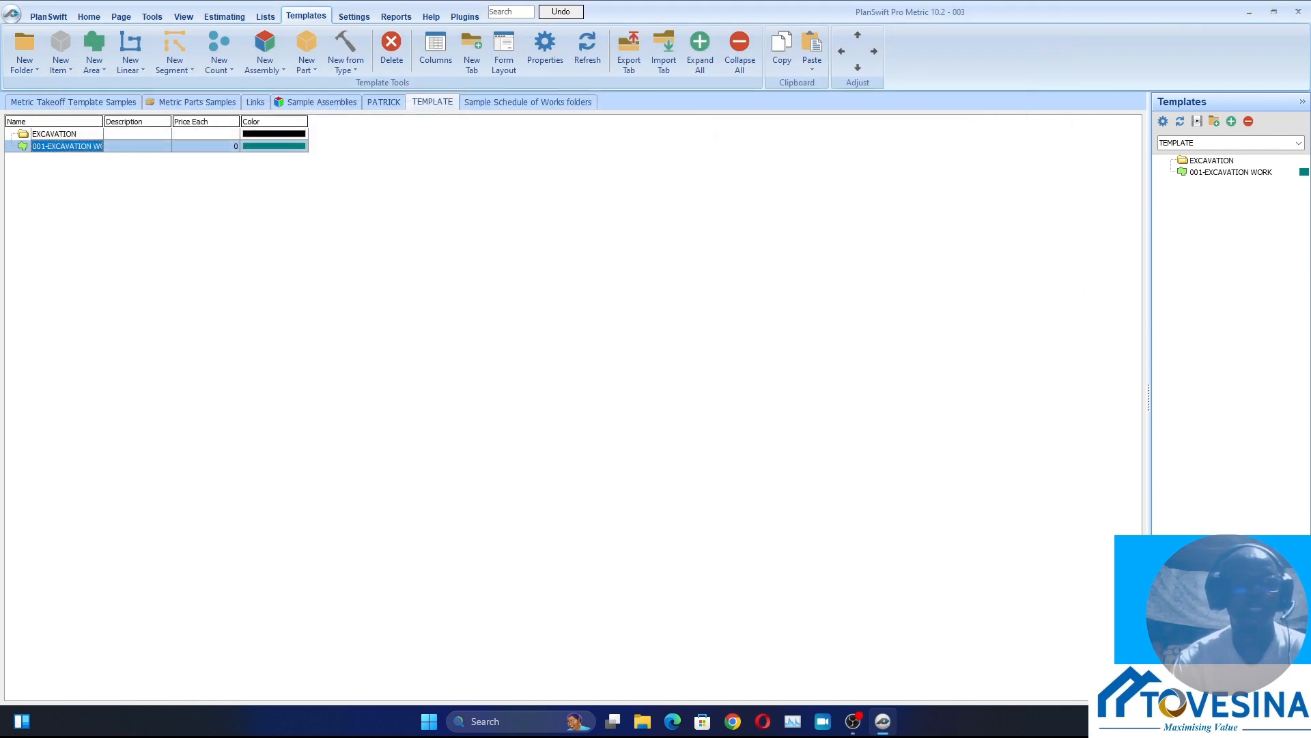
Widen the Name column, nest 001-EXCAVATION WORK inside the EXCAVATION folder and expand the folder
left_click_drag(103, 121, 139, 121)
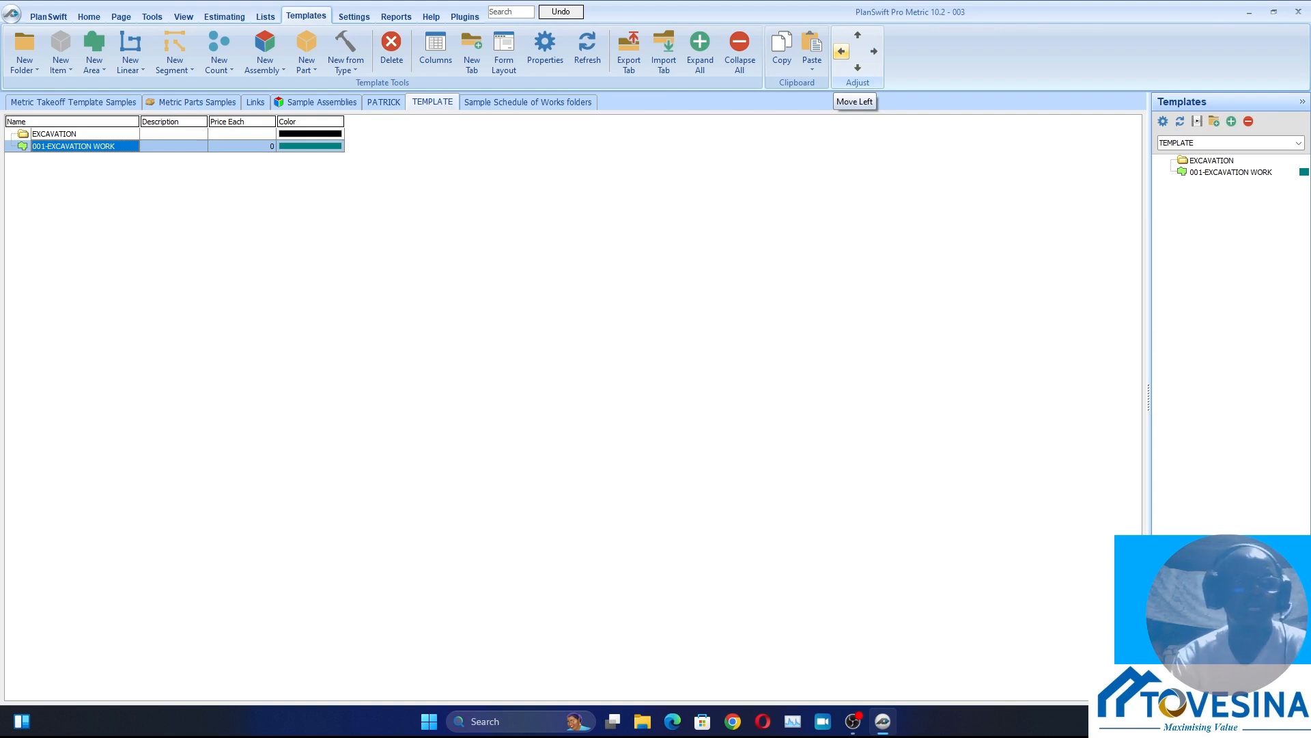
left_click(841, 52)
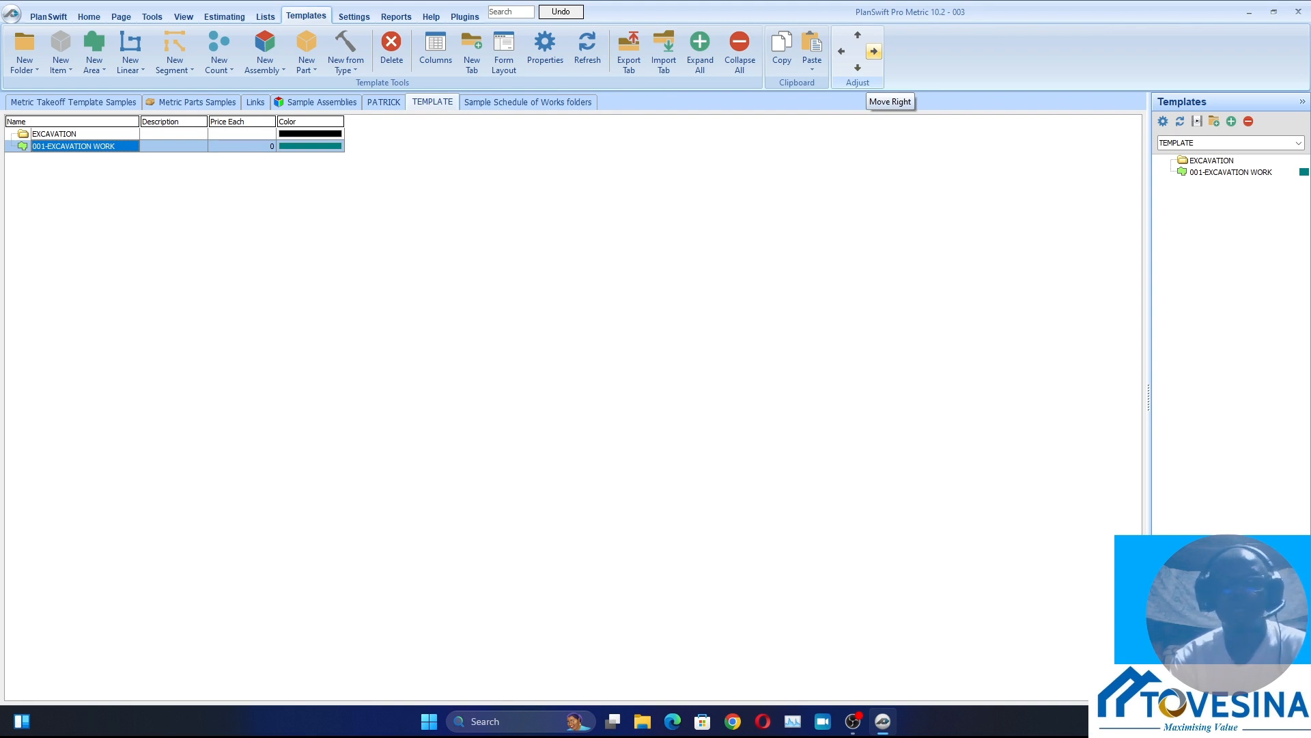
left_click(873, 51)
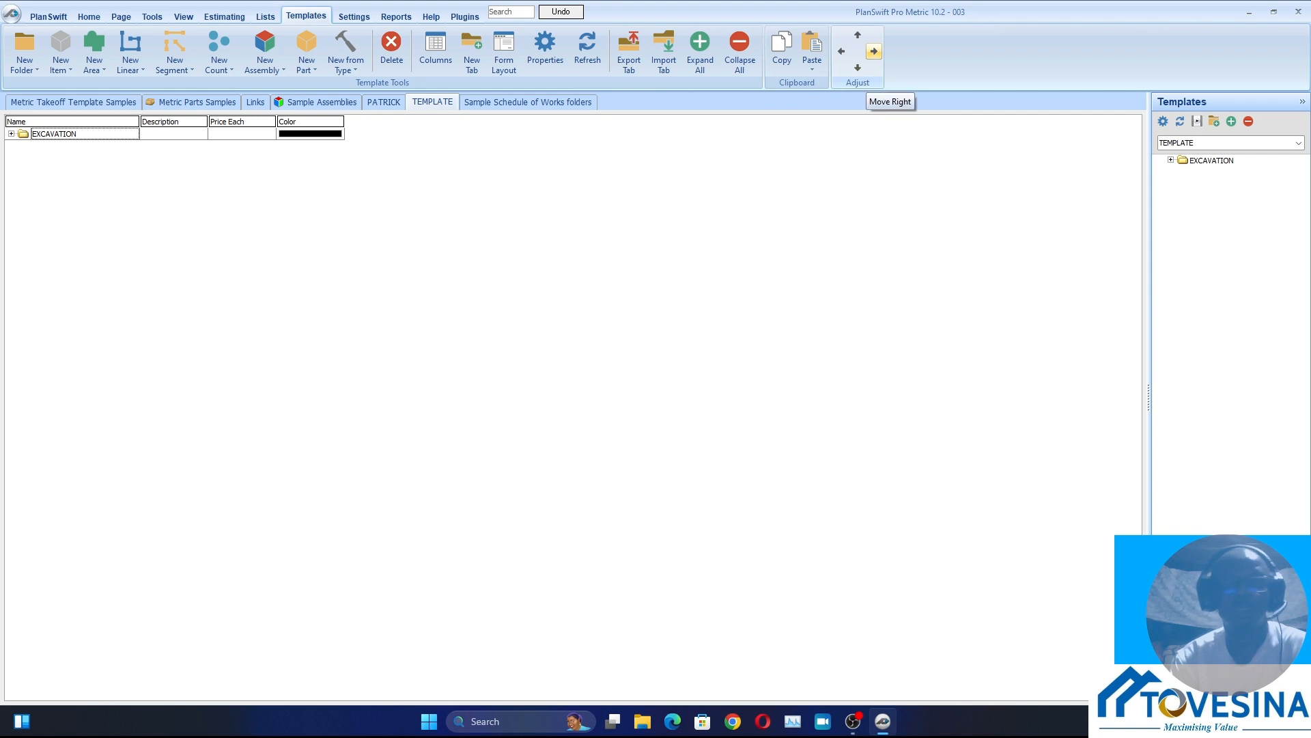
left_click(55, 134)
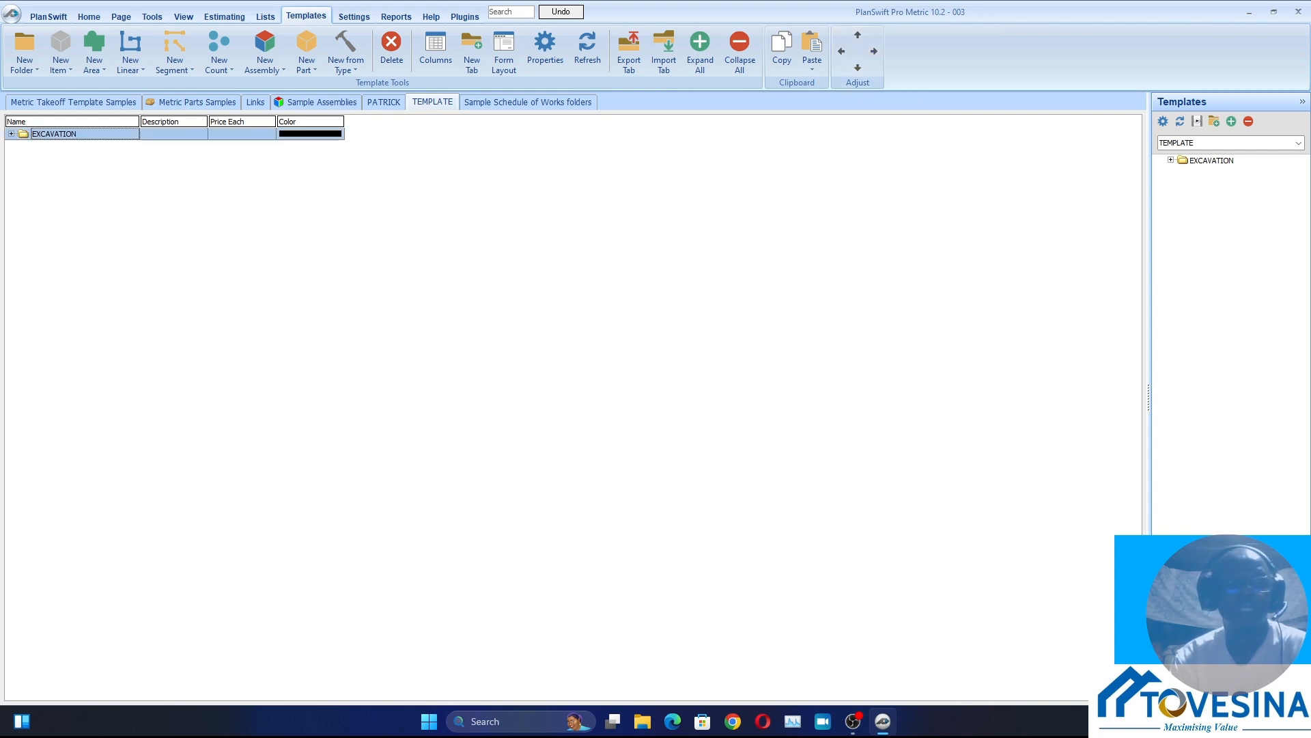
left_click(171, 239)
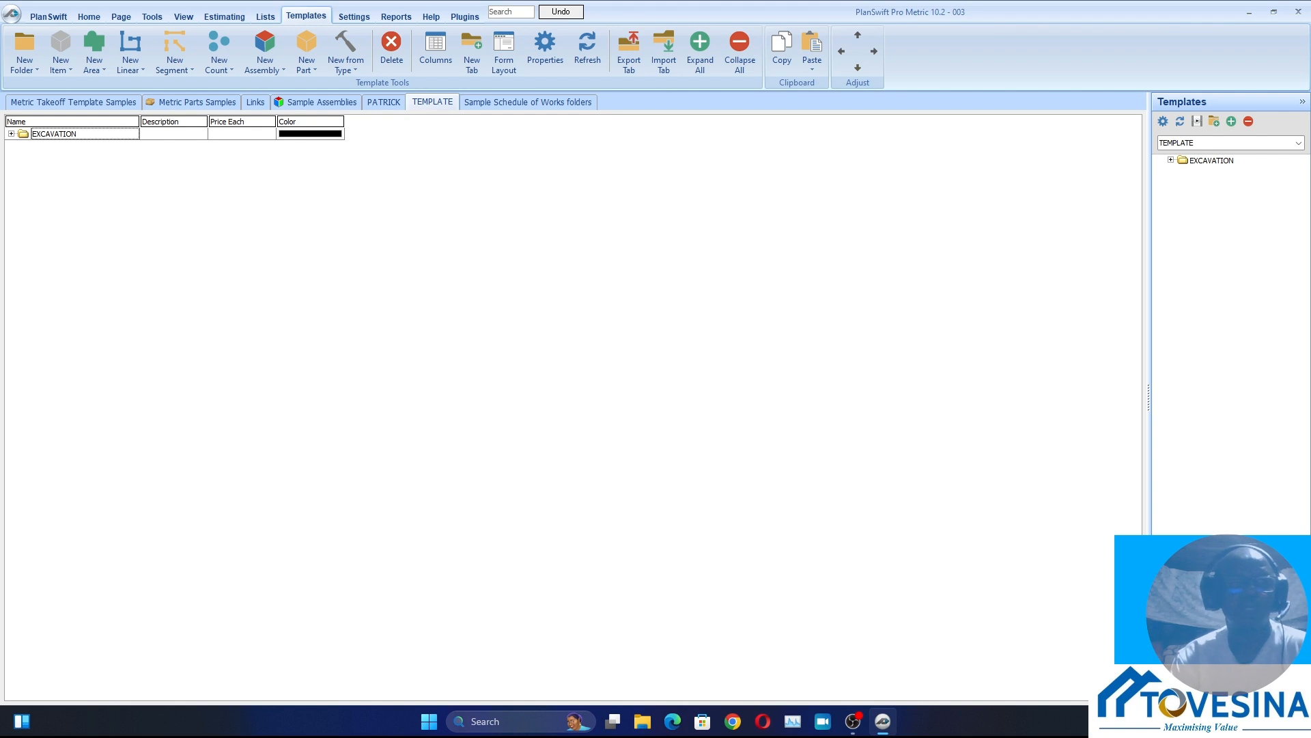
left_click(55, 133)
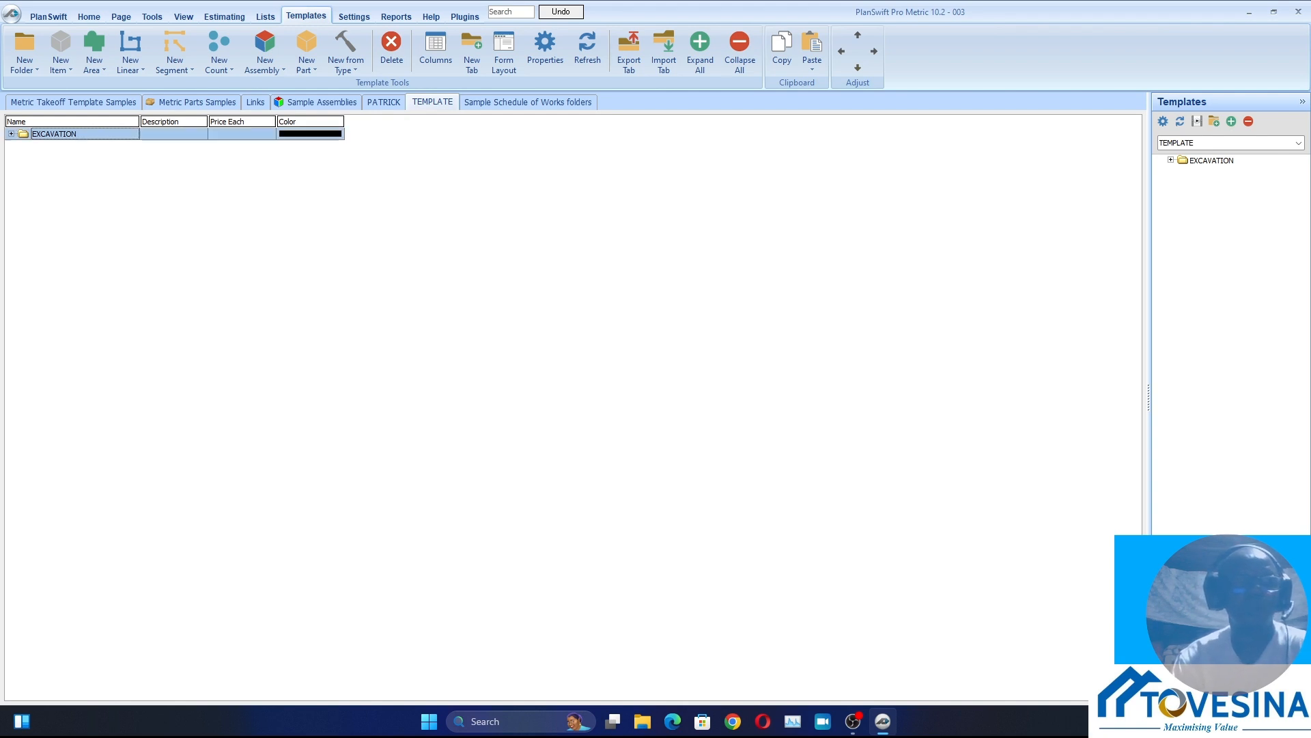
left_click(11, 134)
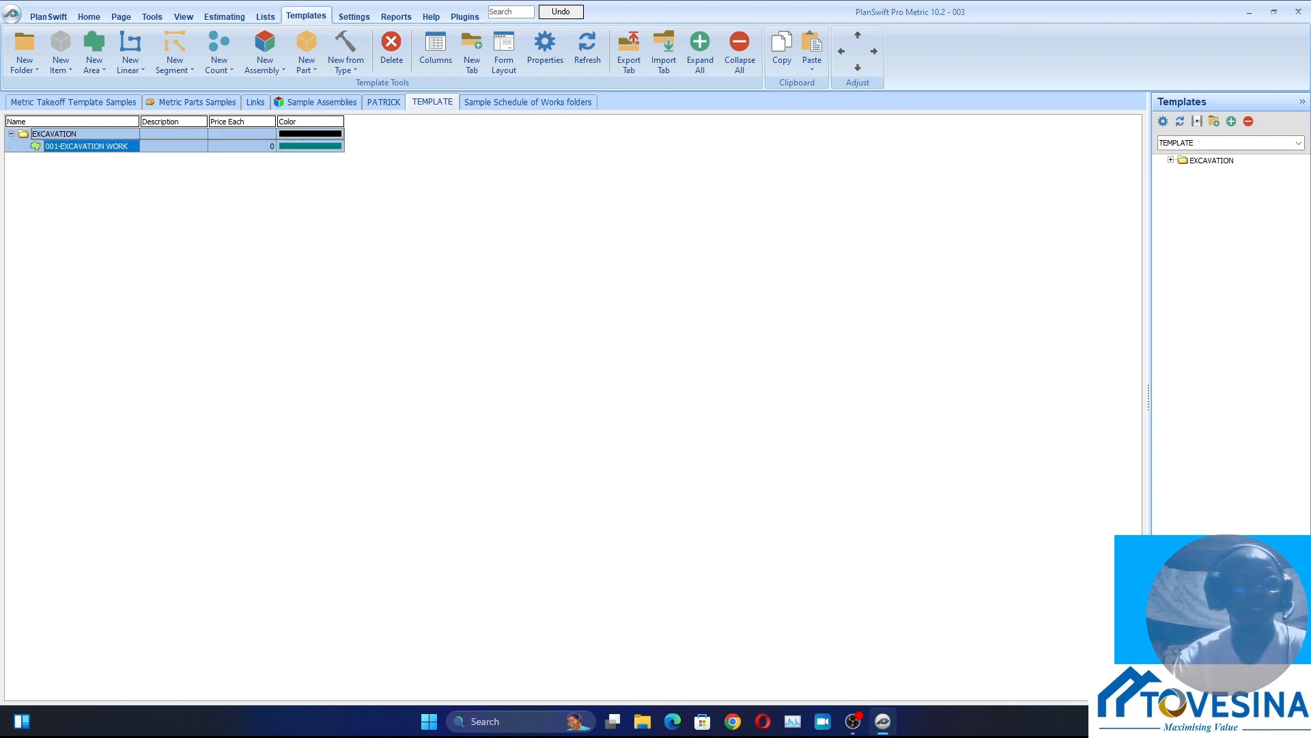
Collapse the EXCAVATION folder and add a new linear takeoff item named 002-EXCAVATION WORK to the TEMPLATE tab
left_click(11, 134)
left_click(178, 232)
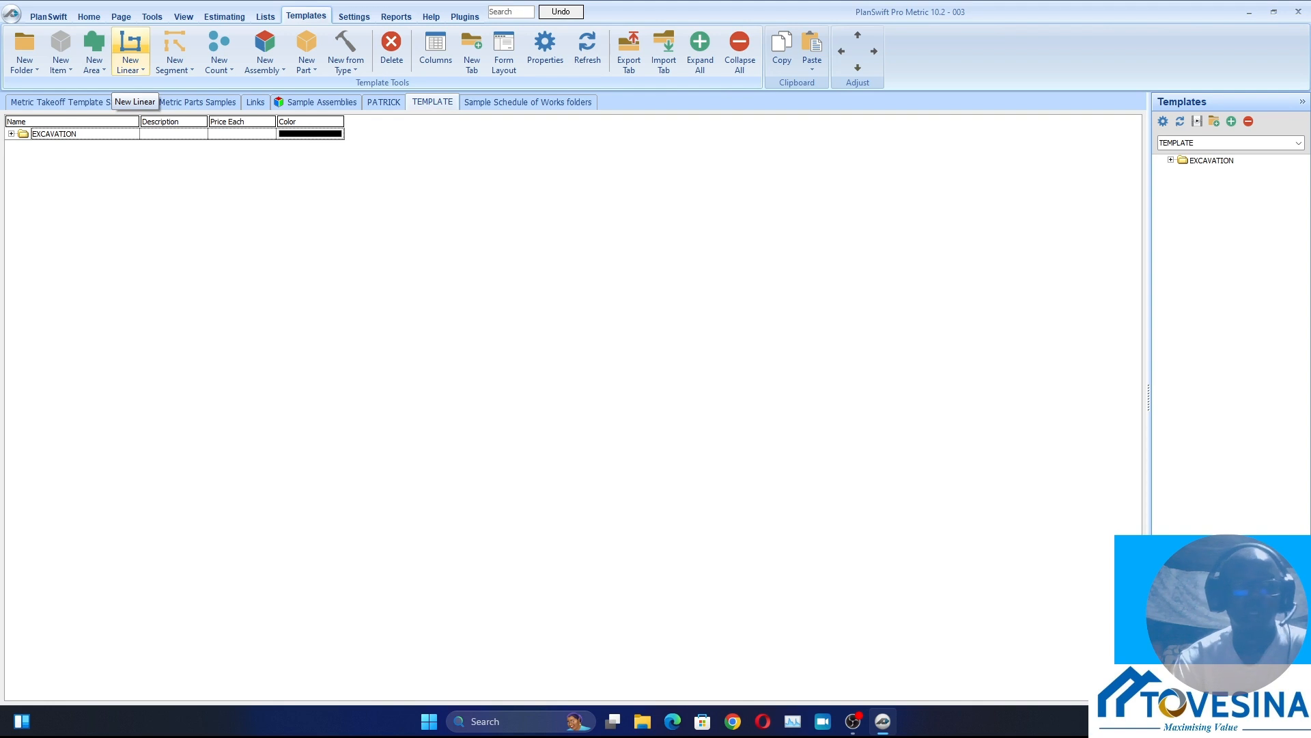
left_click(129, 44)
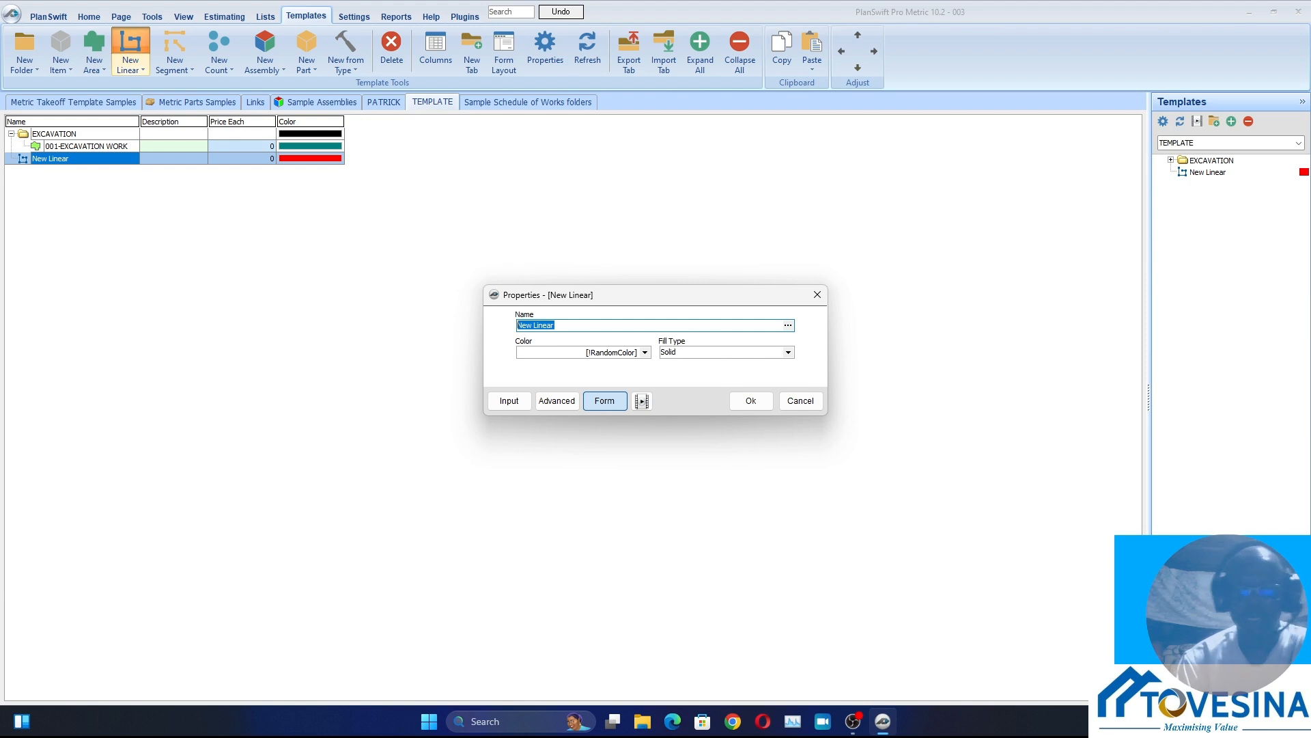
type("00")
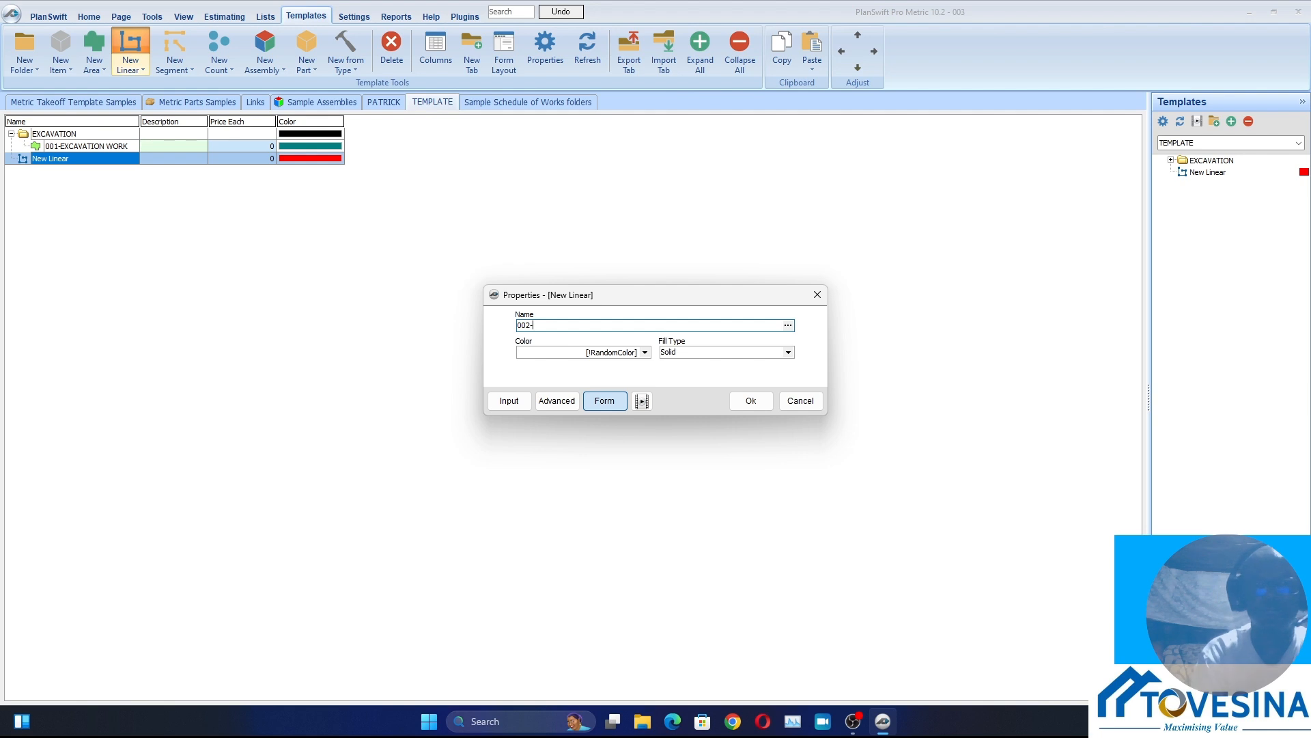
type("2-EXCA")
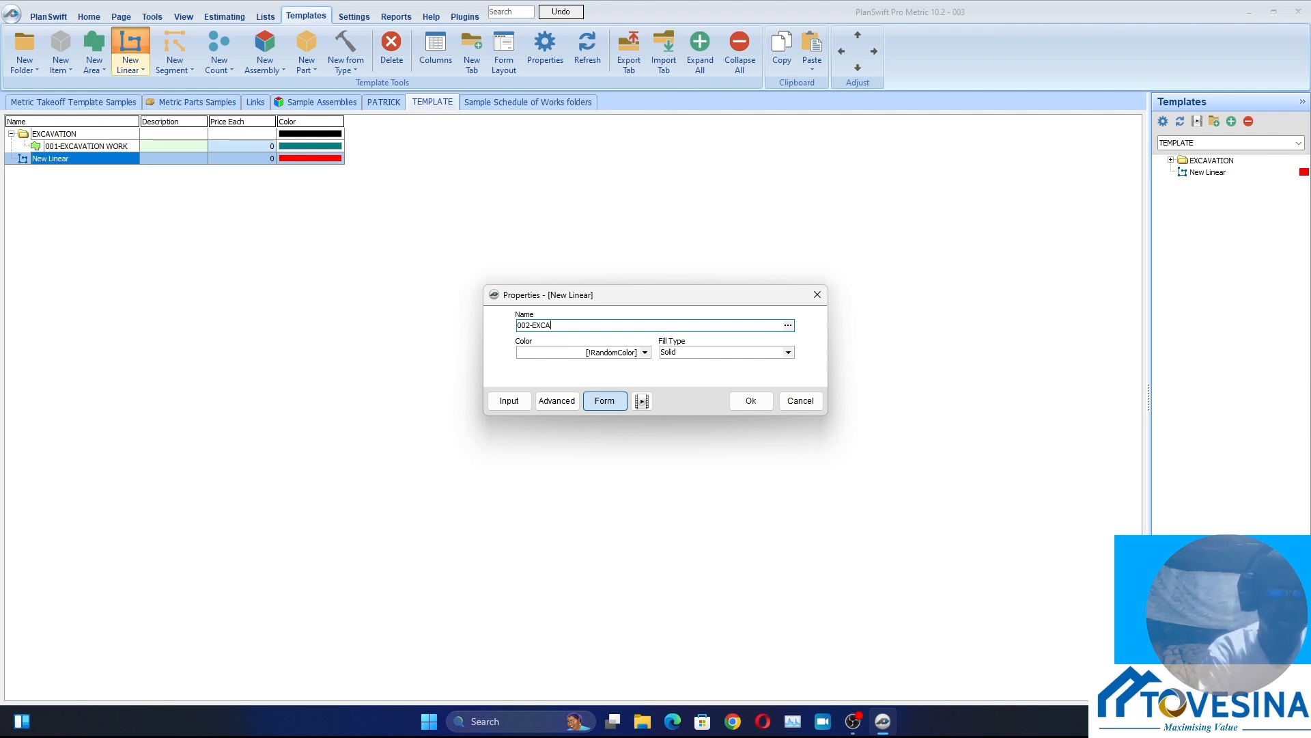
type("VA")
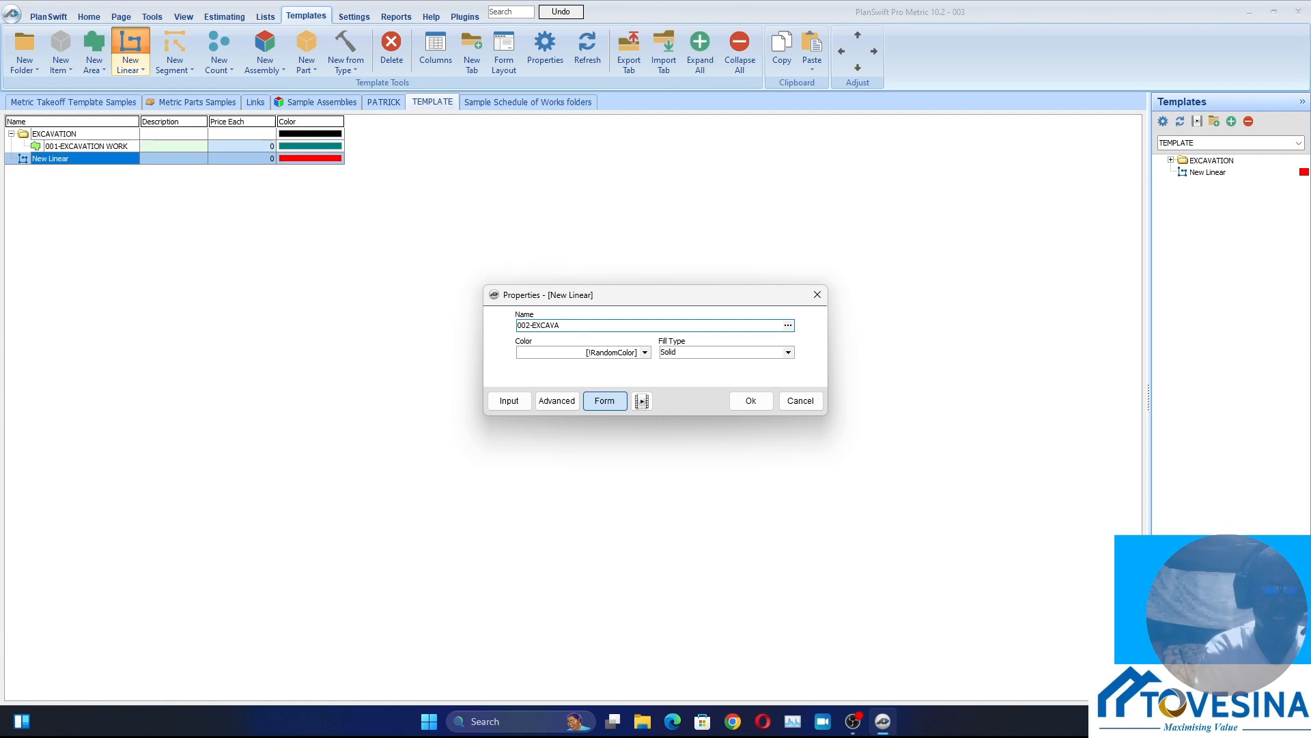
type("TION")
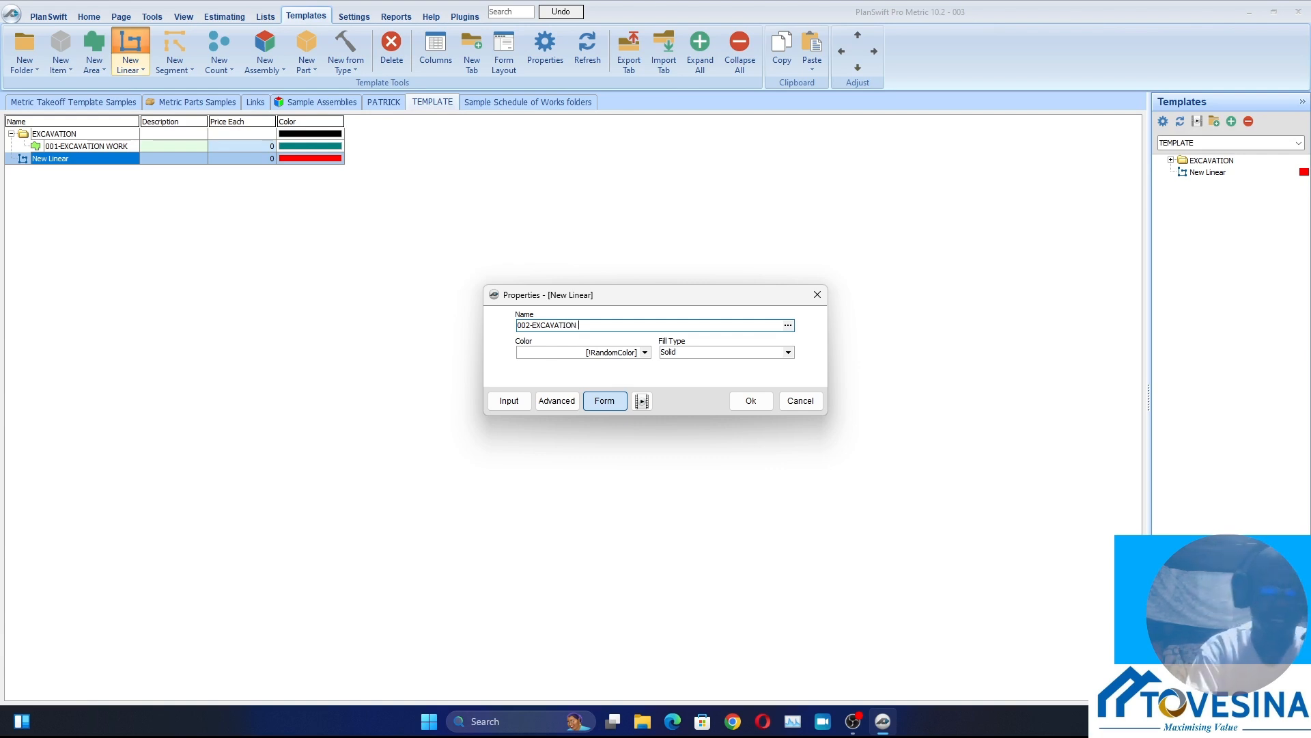
type(" WORK")
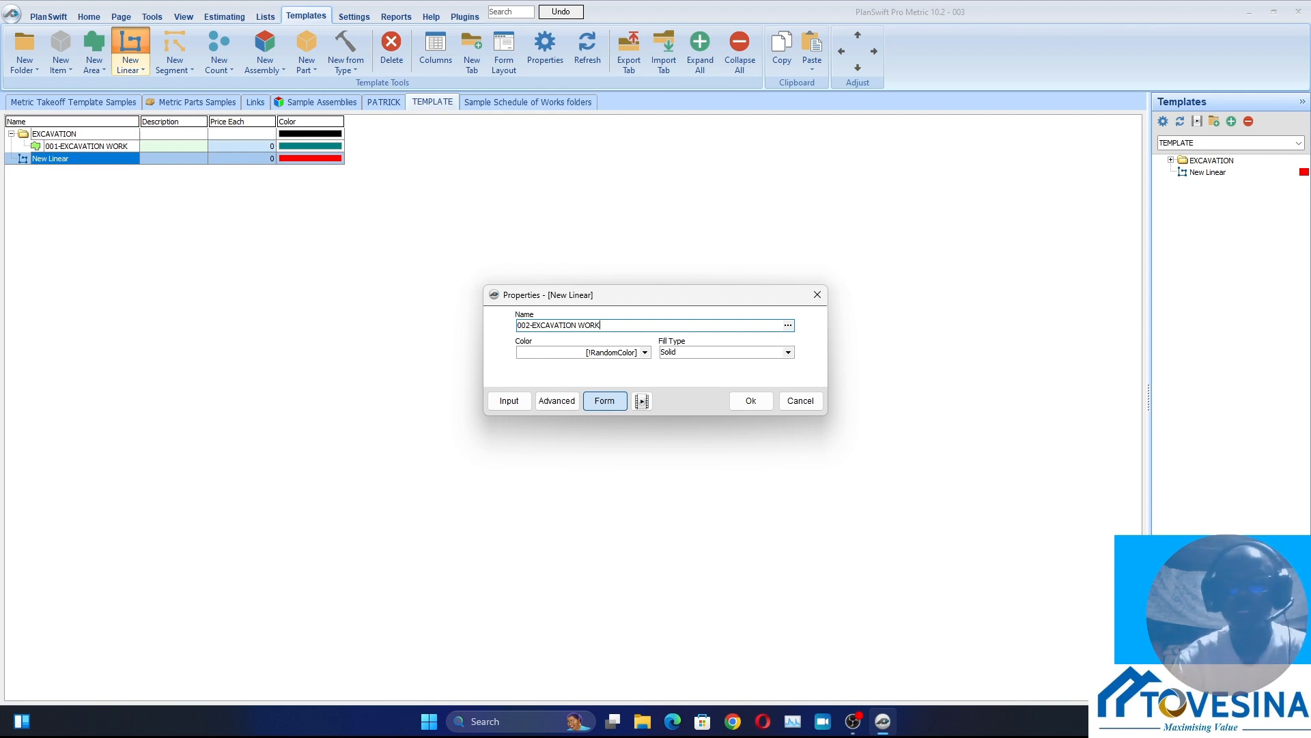
key("Return")
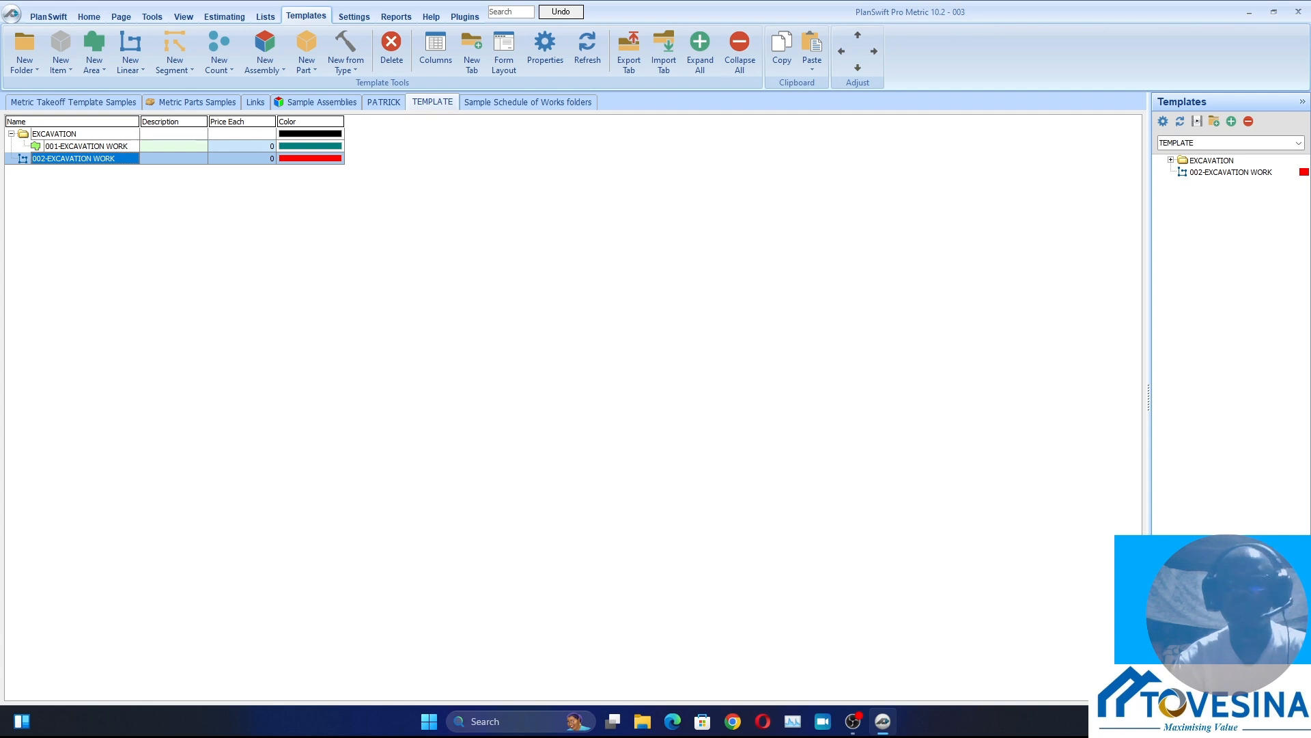
Set the Qty formula of 002-EXCAVATION WORK to [Takeoff] * [Width] * [Depth] in its advanced properties
double_click(74, 158)
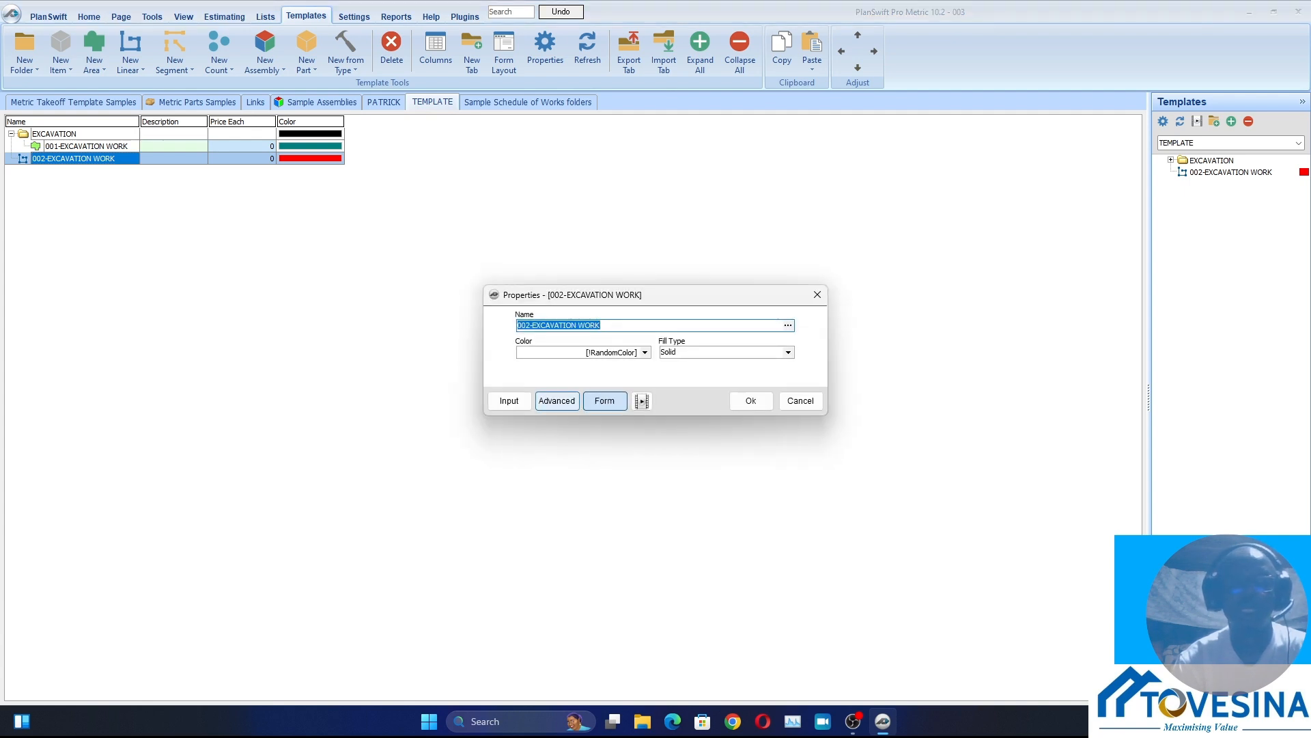
left_click(557, 400)
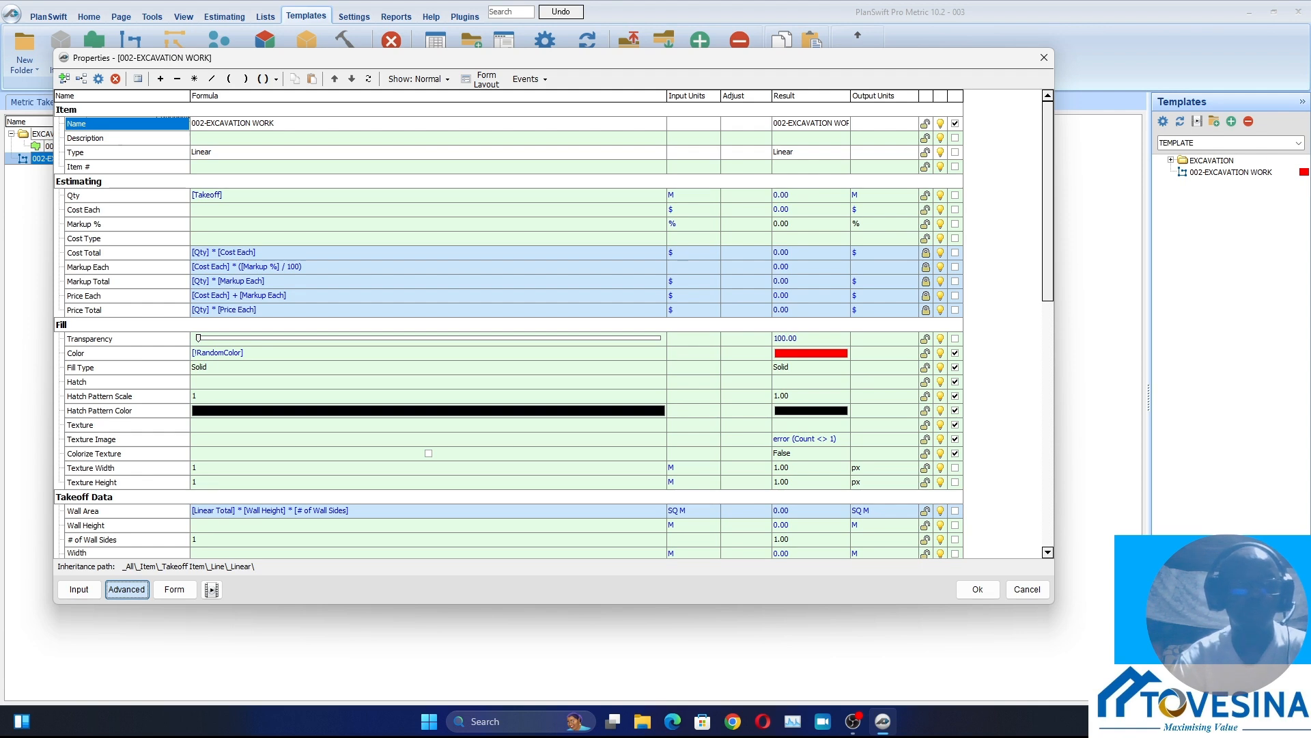
scroll(508, 328, "down", 1)
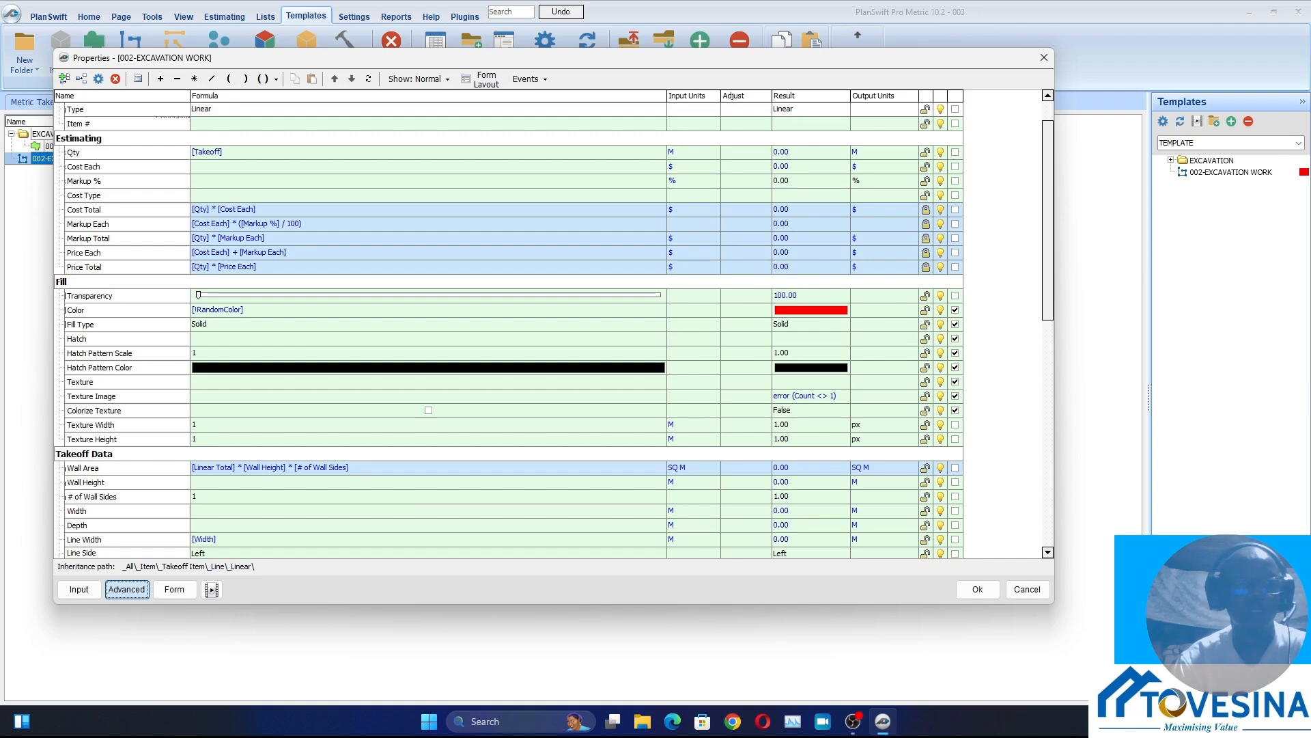
left_click(102, 152)
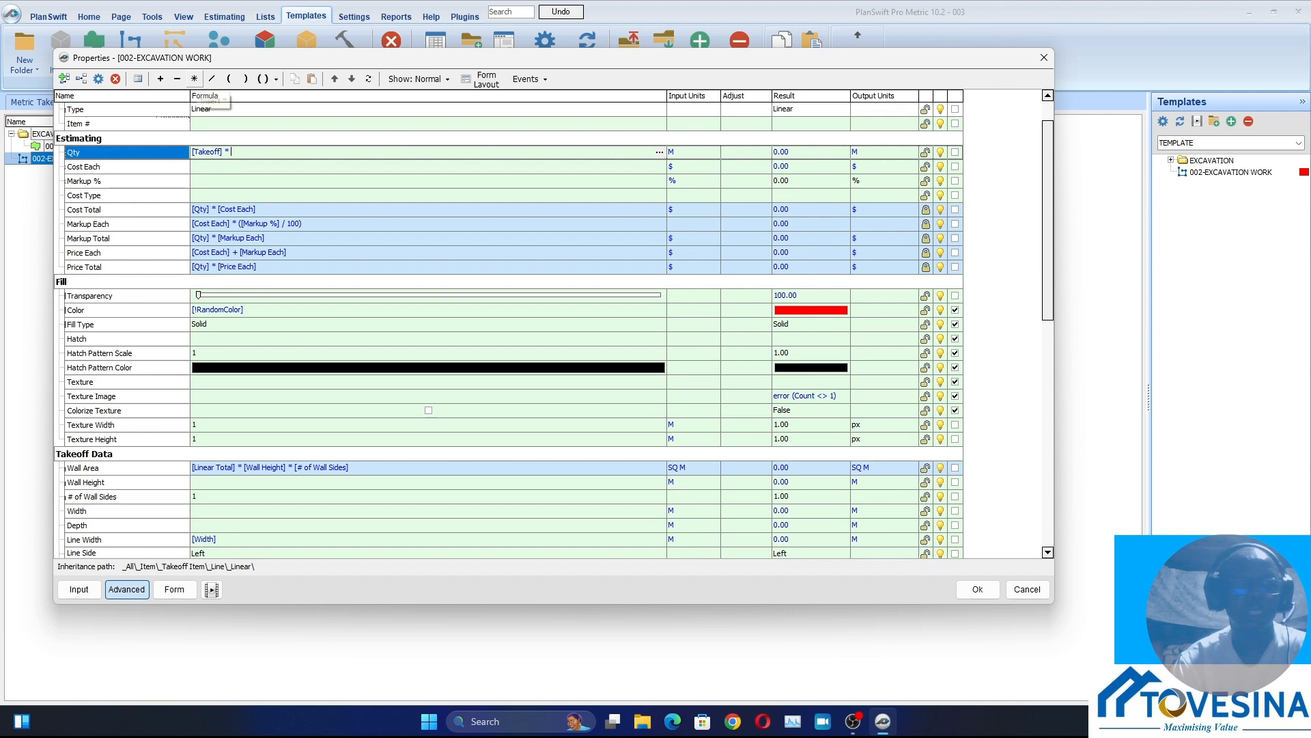
left_click(194, 78)
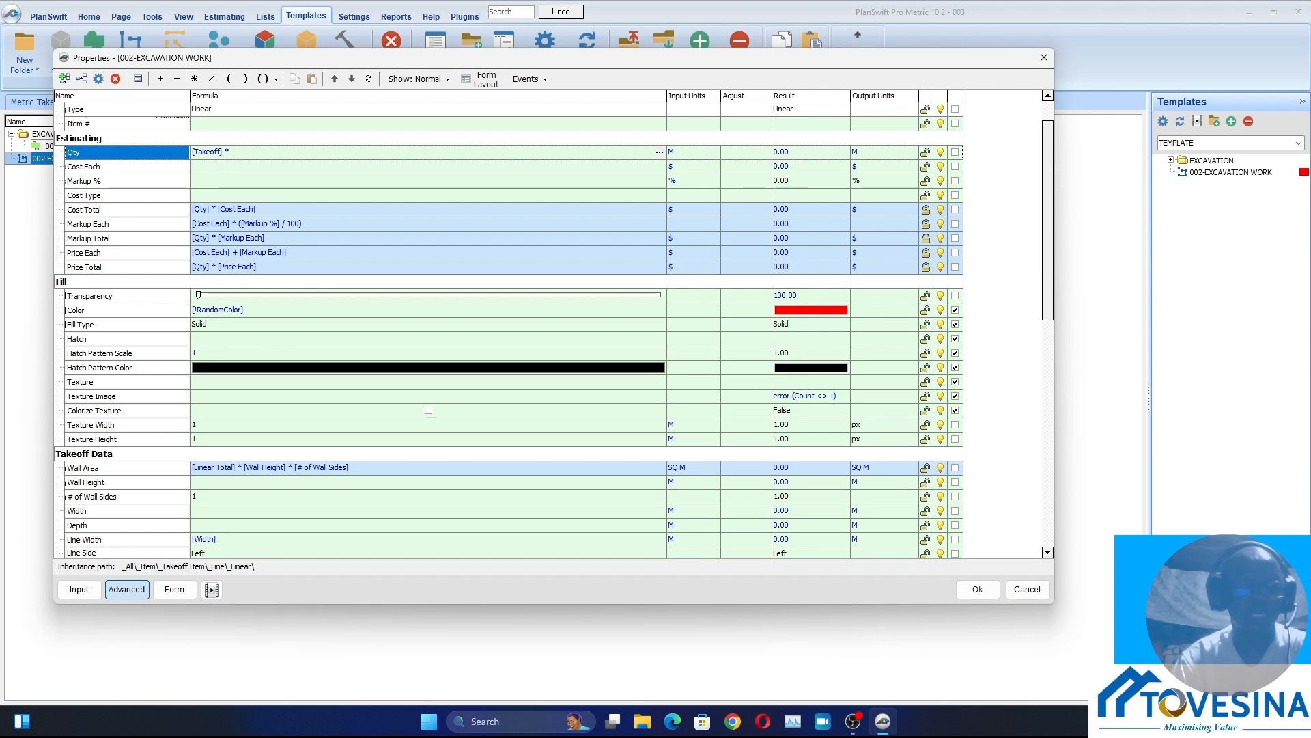
left_click_drag(89, 511, 235, 152)
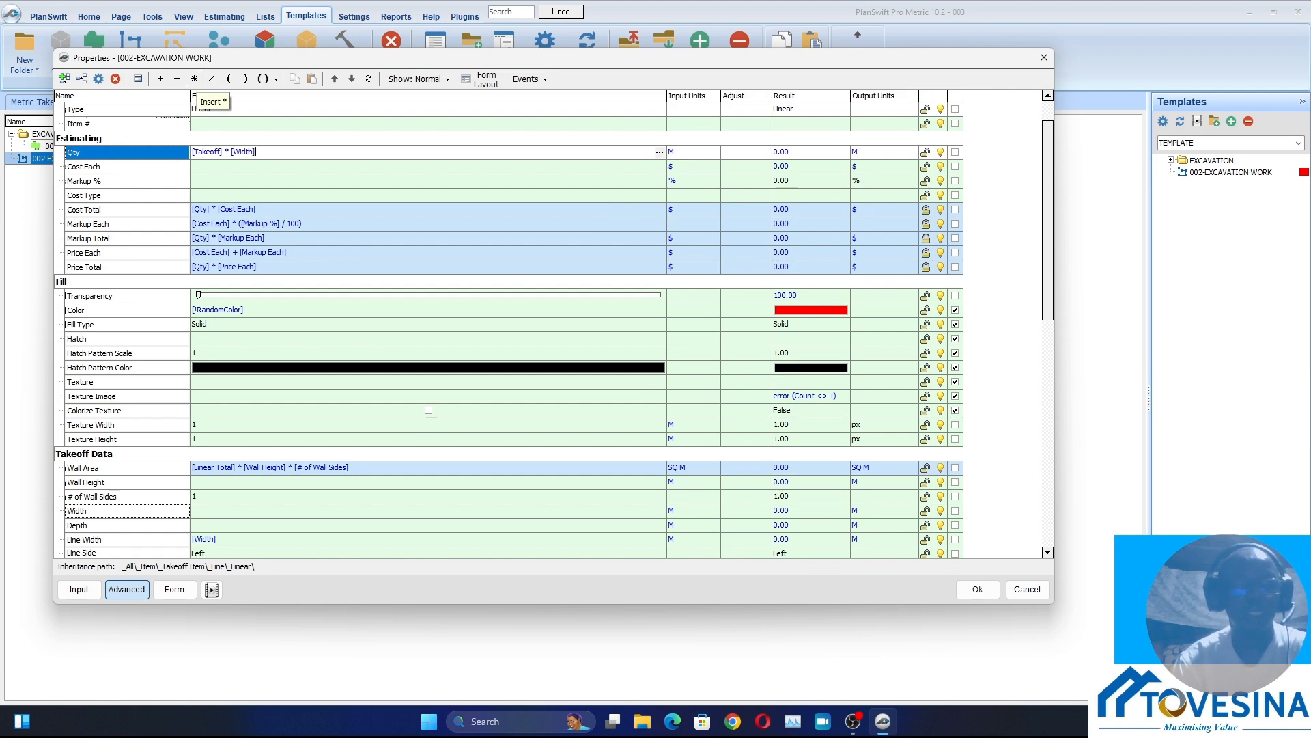
left_click(194, 78)
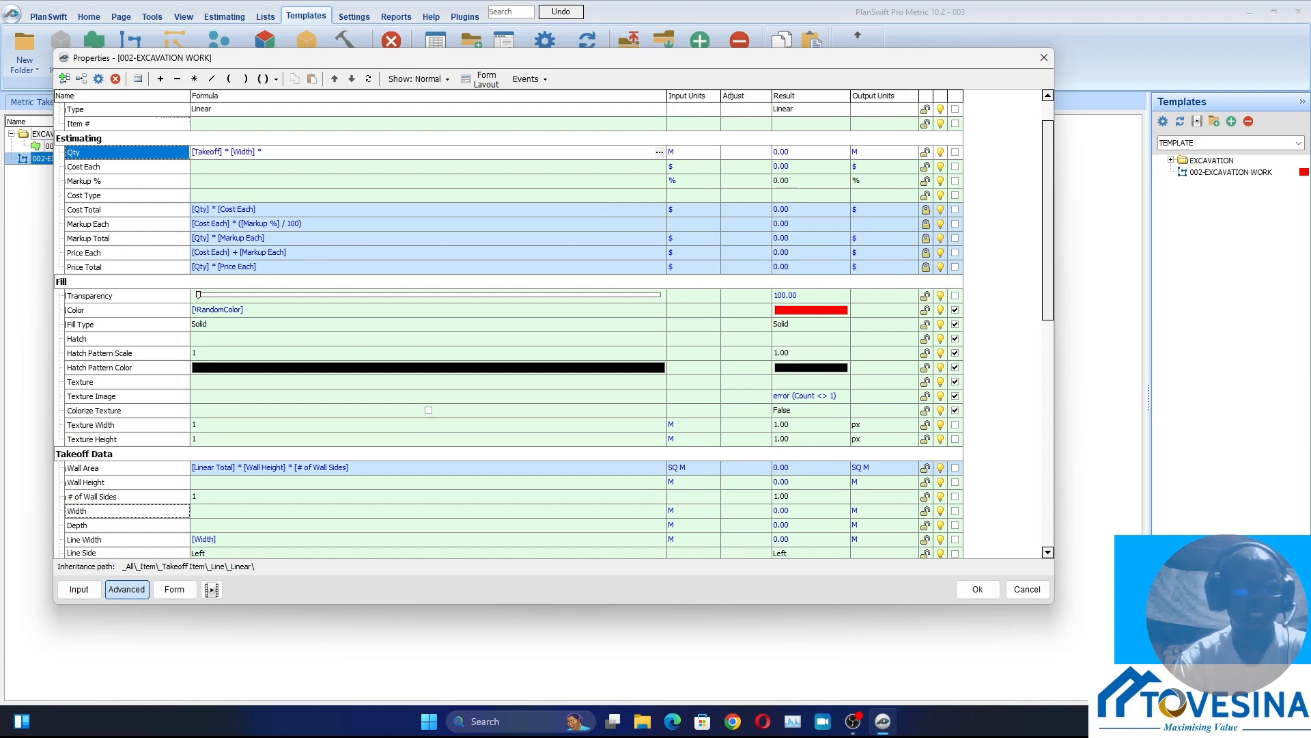
left_click_drag(78, 525, 265, 151)
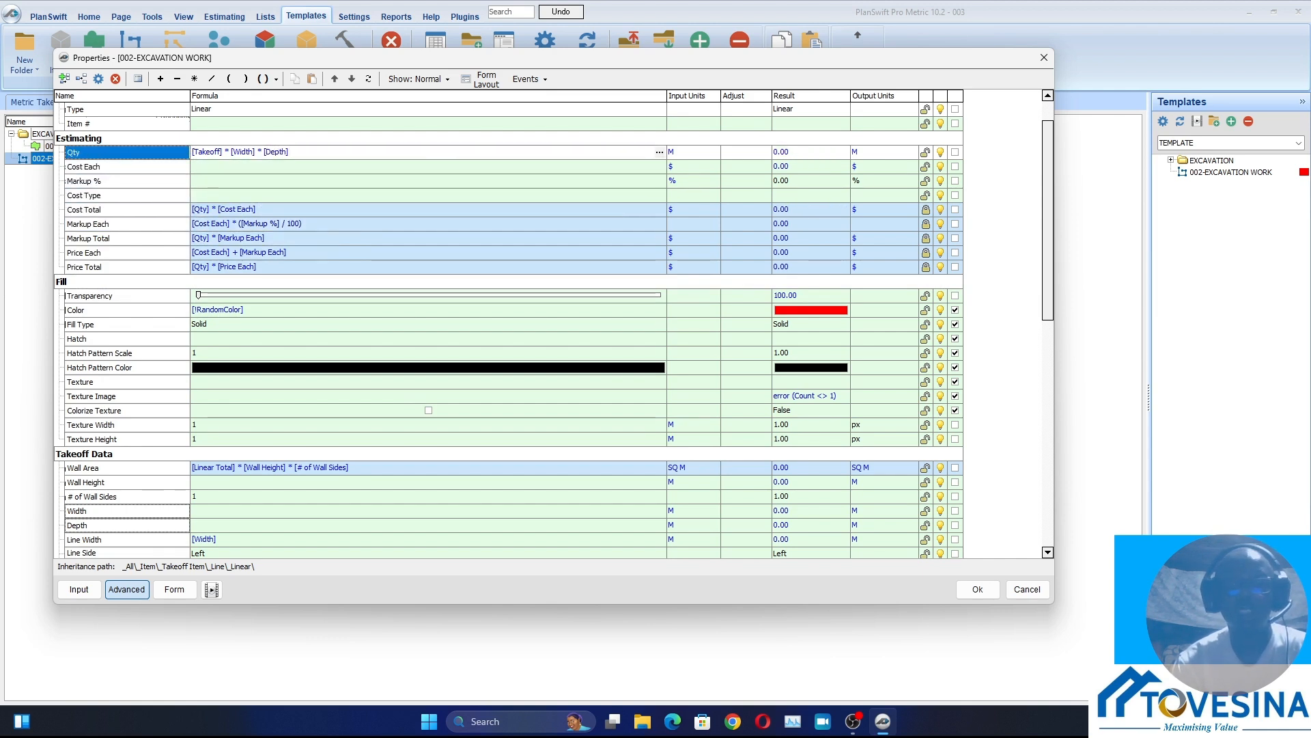
Set the Qty input units of 002-EXCAVATION WORK to CU M and save the properties
left_click(695, 153)
left_click(714, 152)
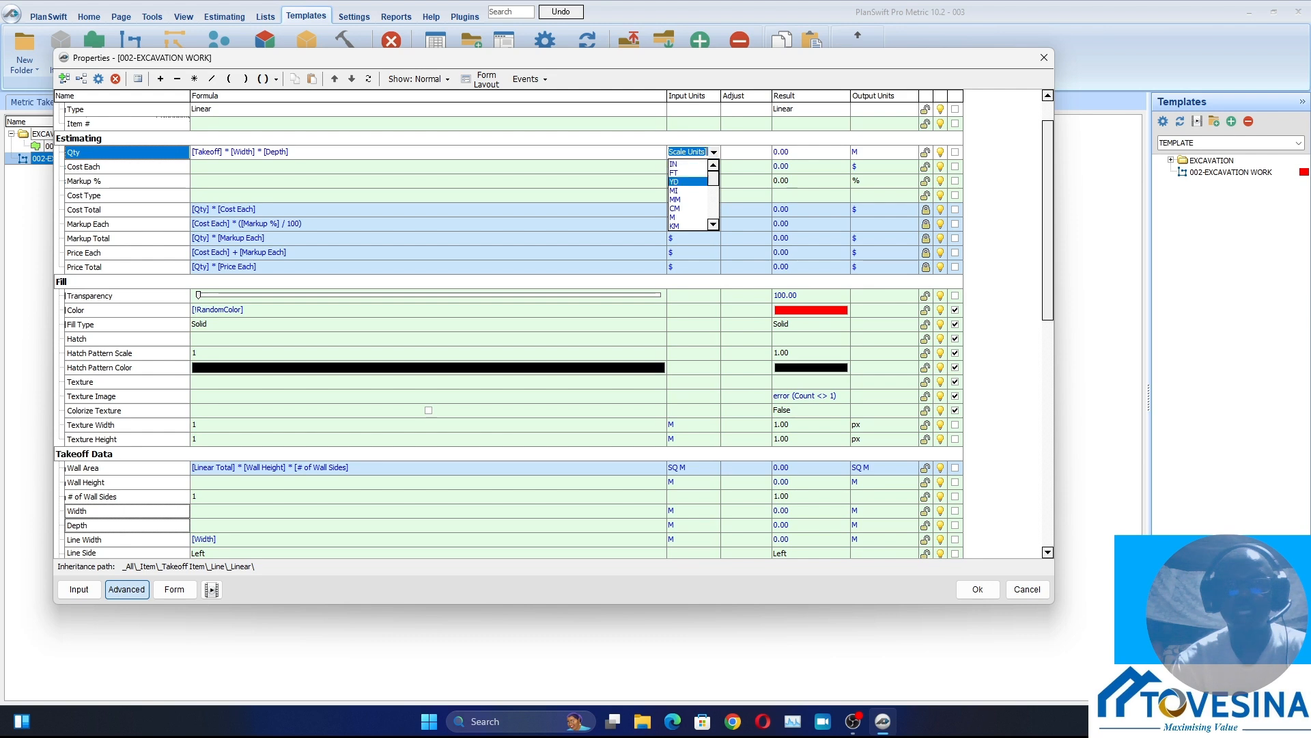
scroll(690, 195, "down", 3)
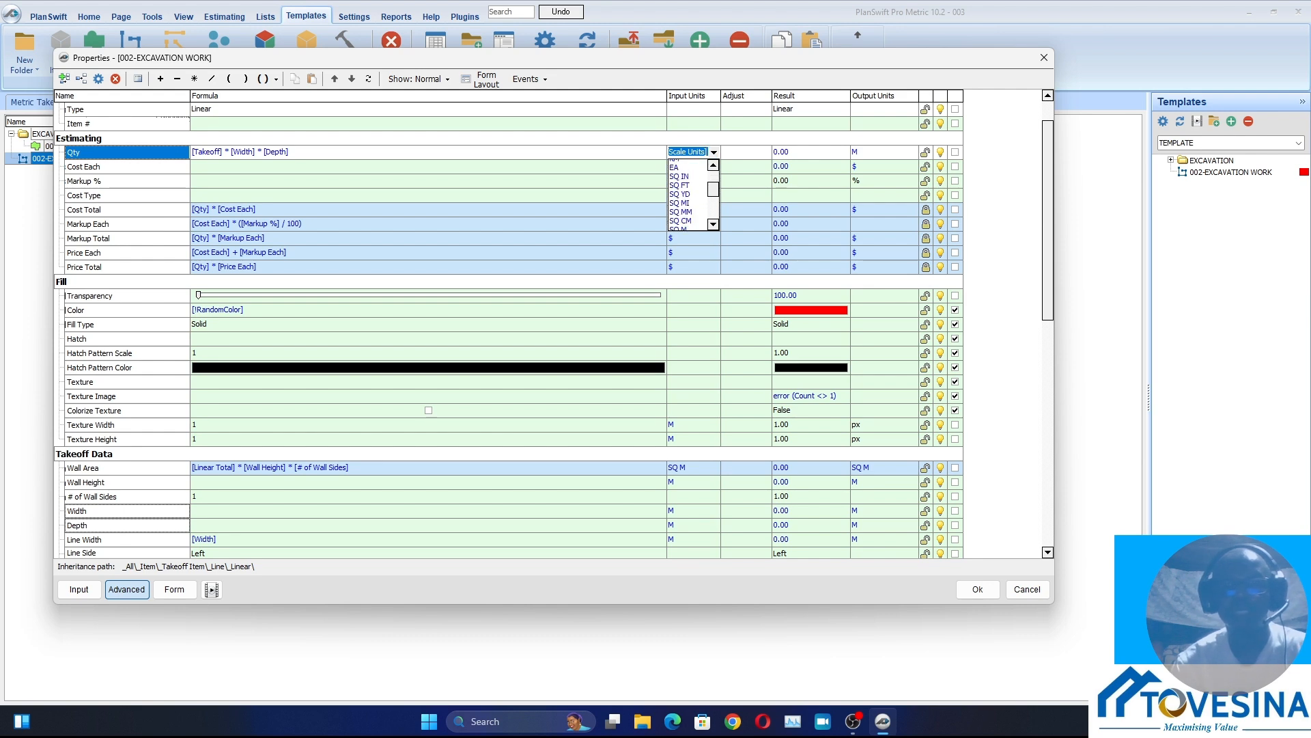
scroll(690, 195, "down", 3)
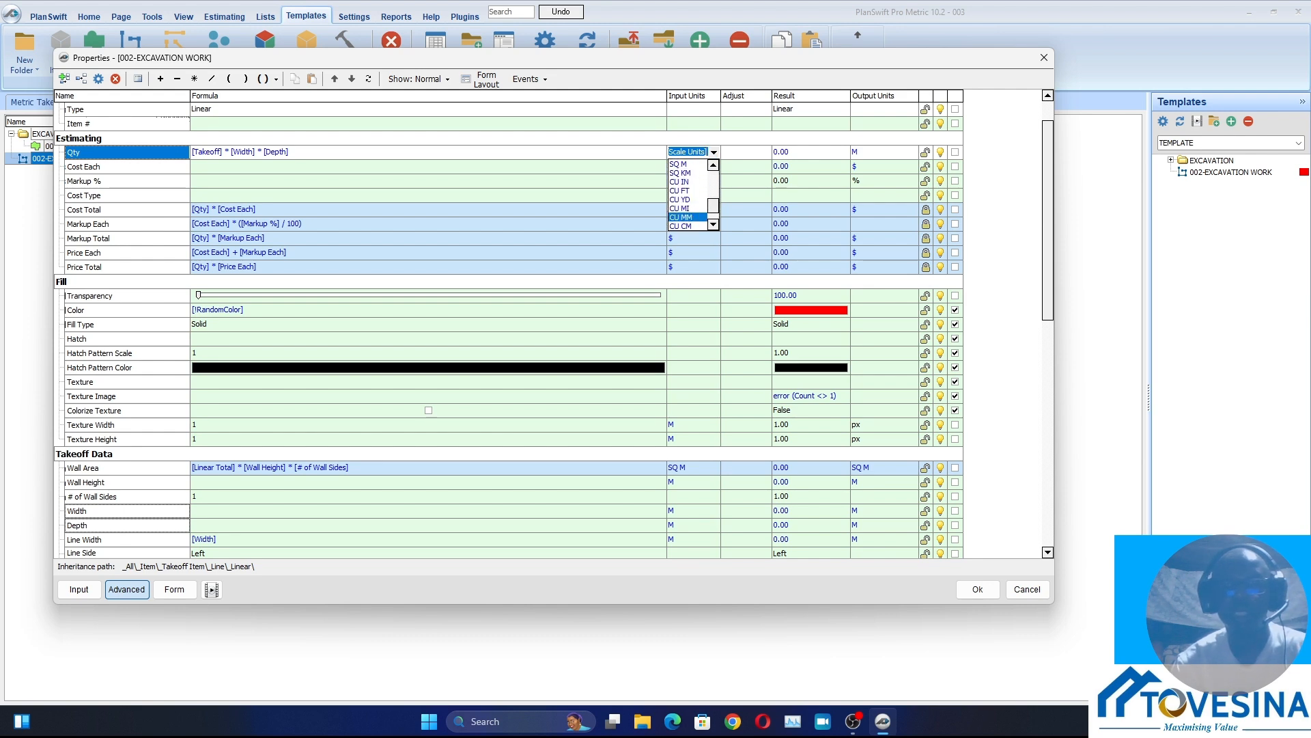
scroll(689, 195, "down", 1)
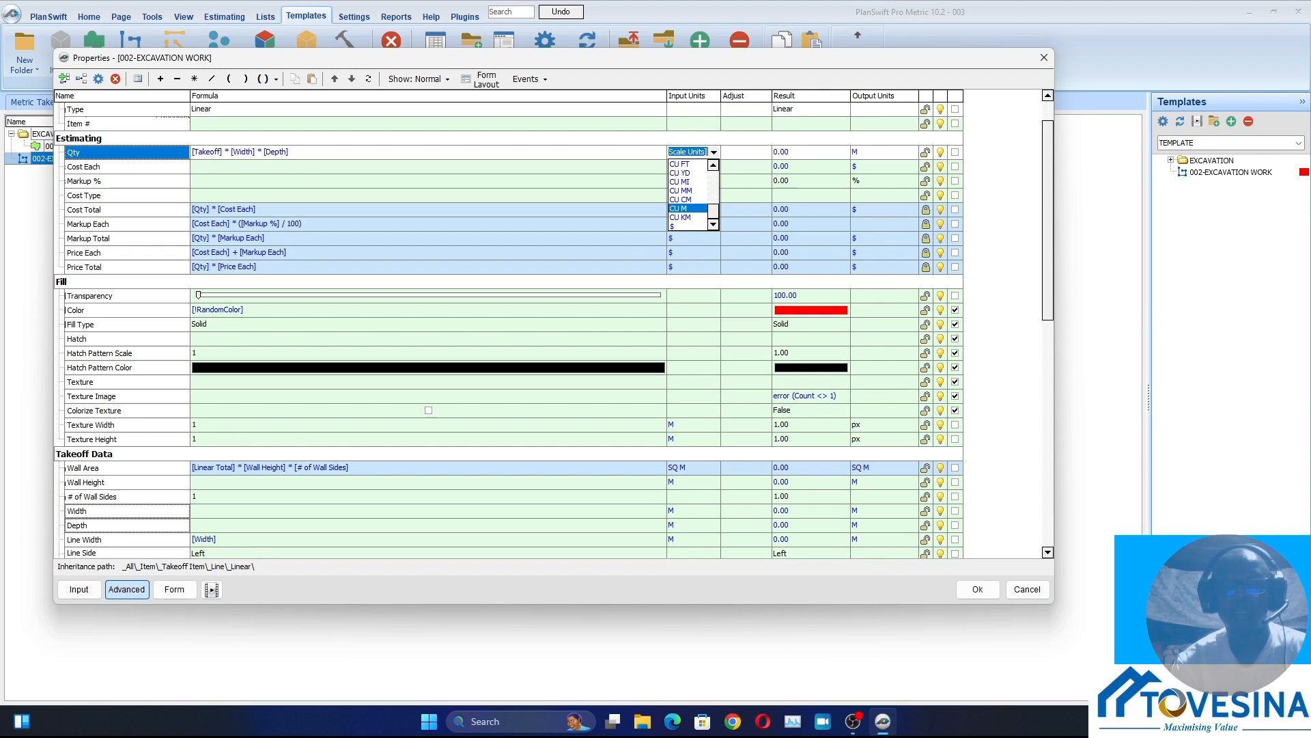
left_click(681, 207)
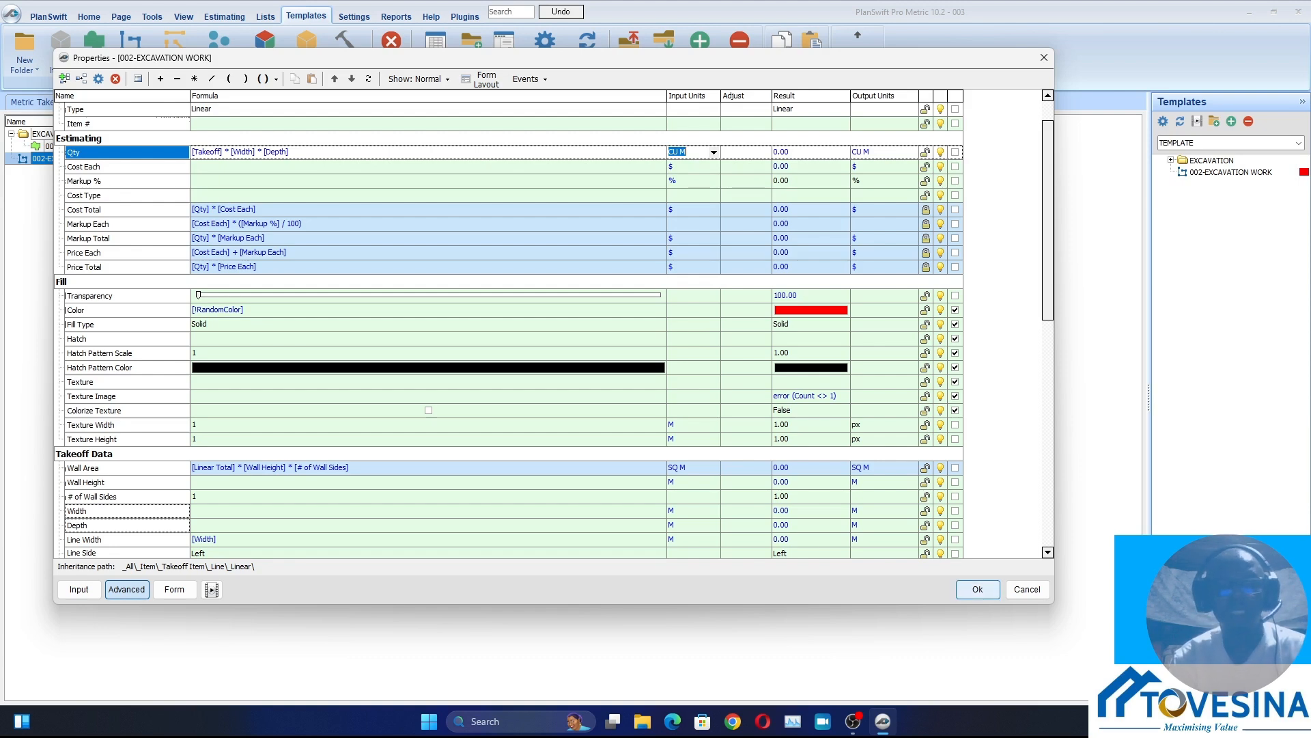
left_click(977, 588)
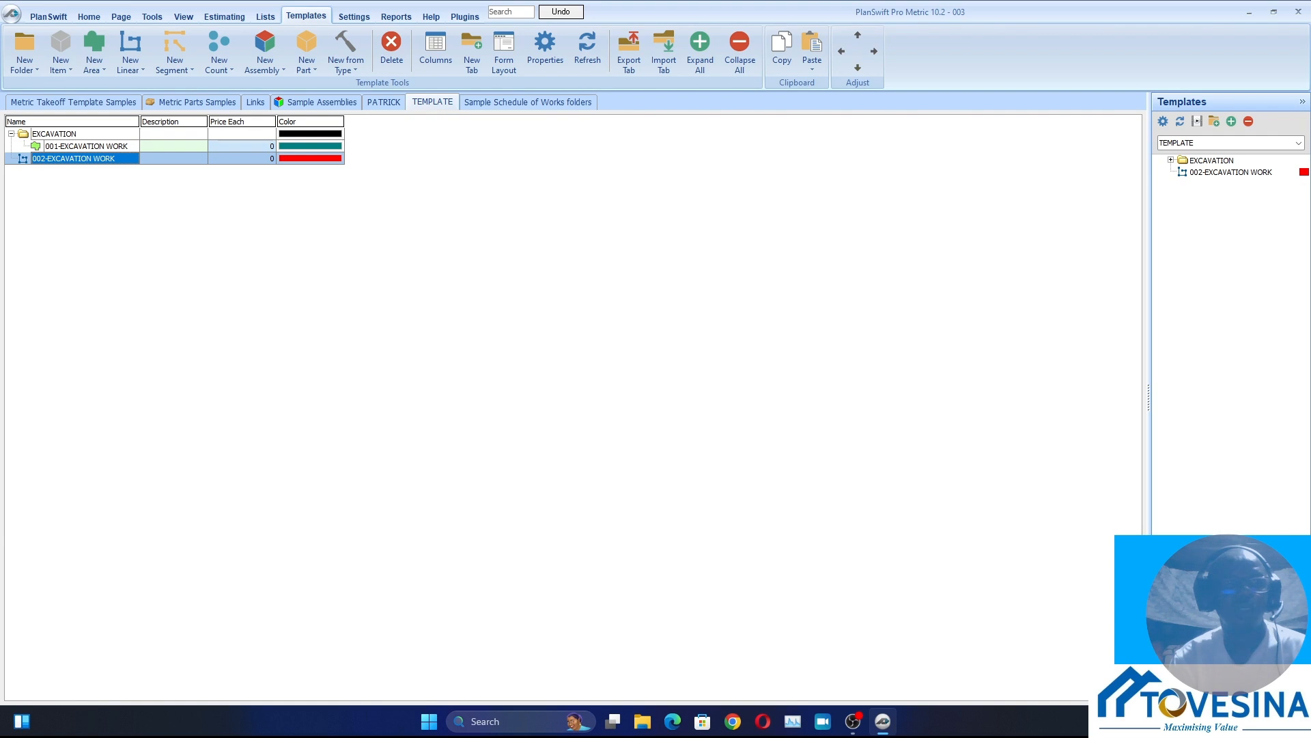
Enable Depth and Width as form inputs in the advanced properties of 002-EXCAVATION WORK
double_click(73, 158)
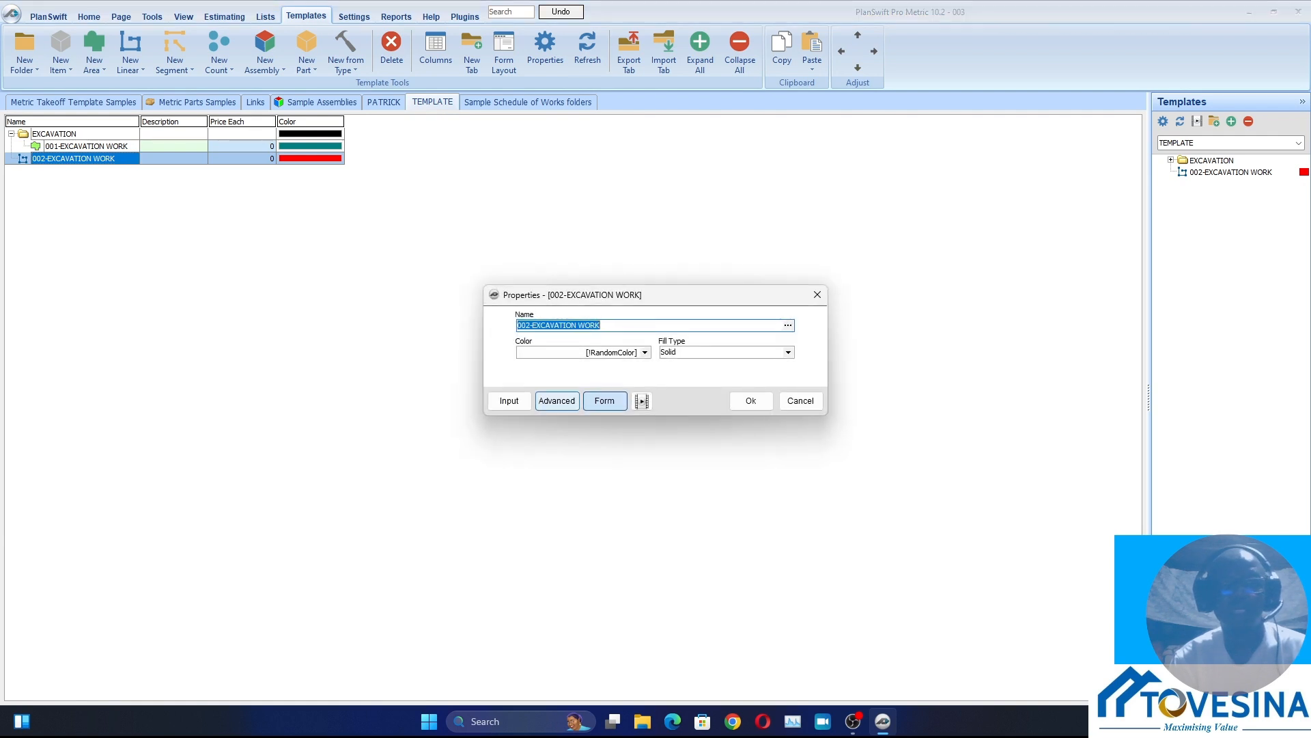
left_click(557, 401)
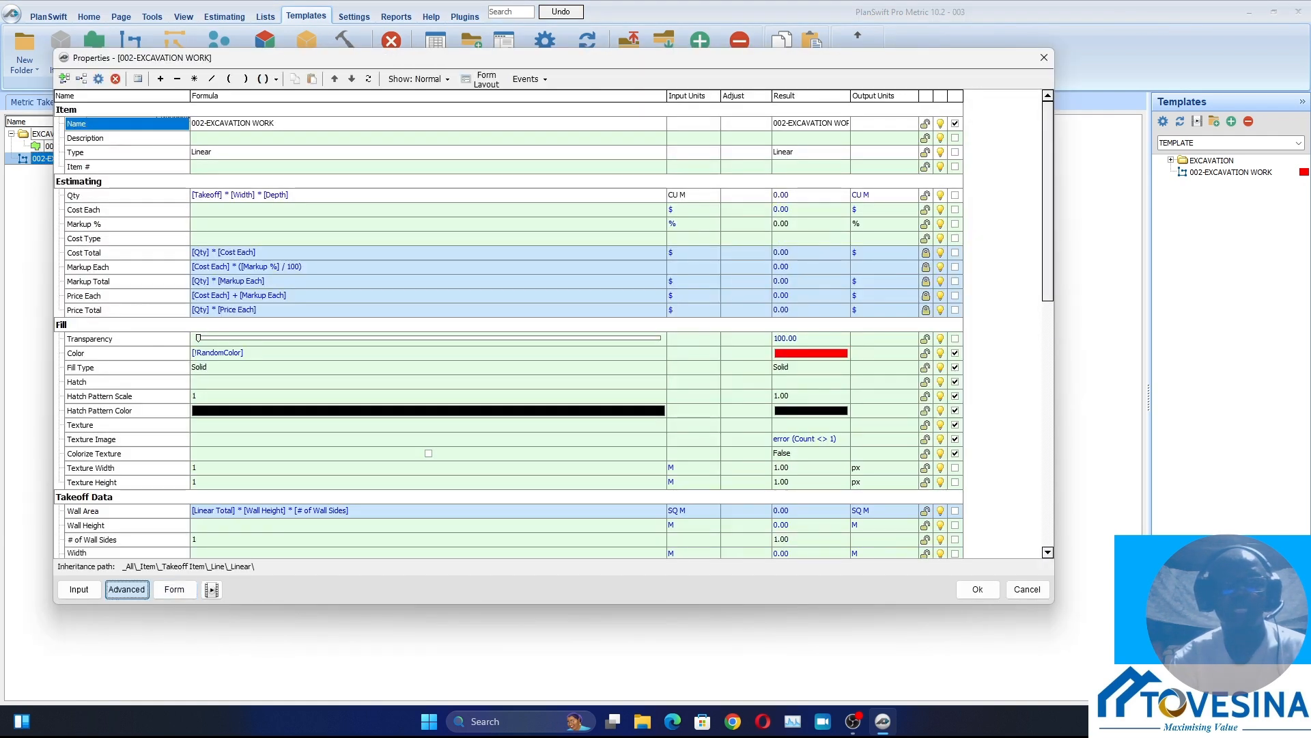
left_click(486, 79)
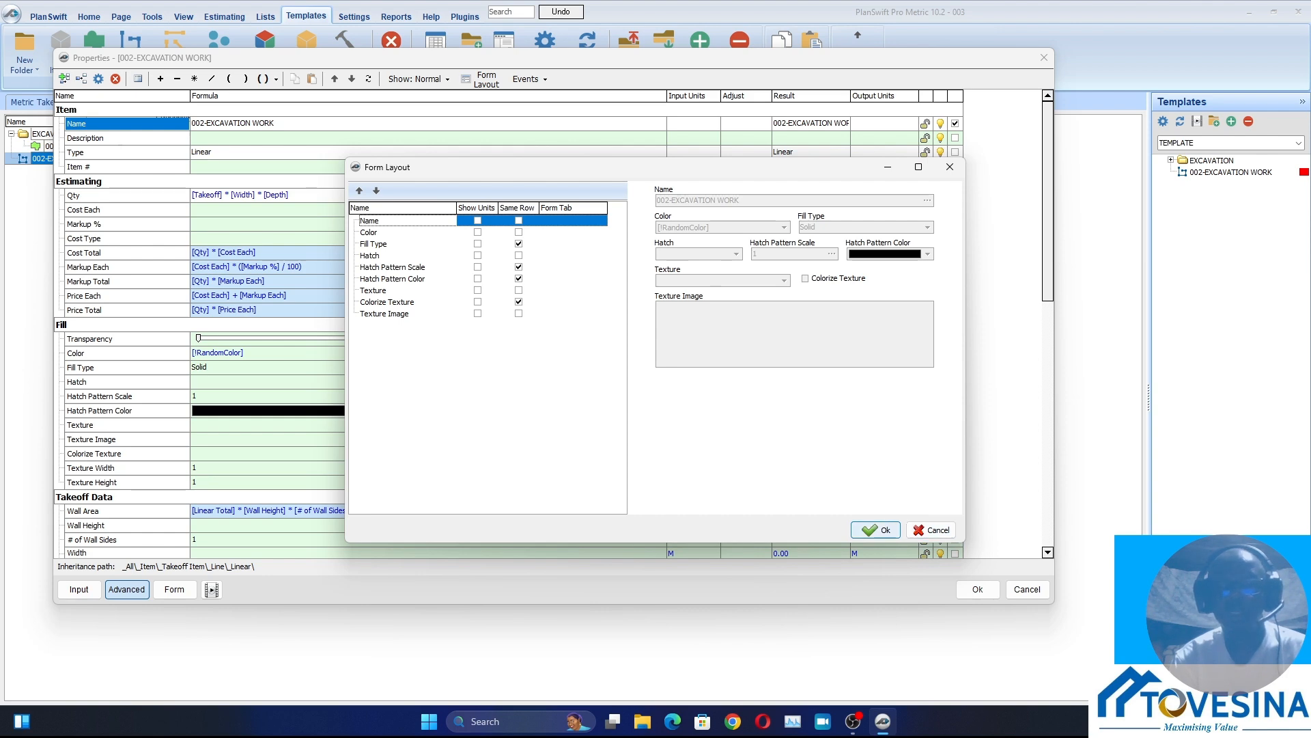
left_click(877, 530)
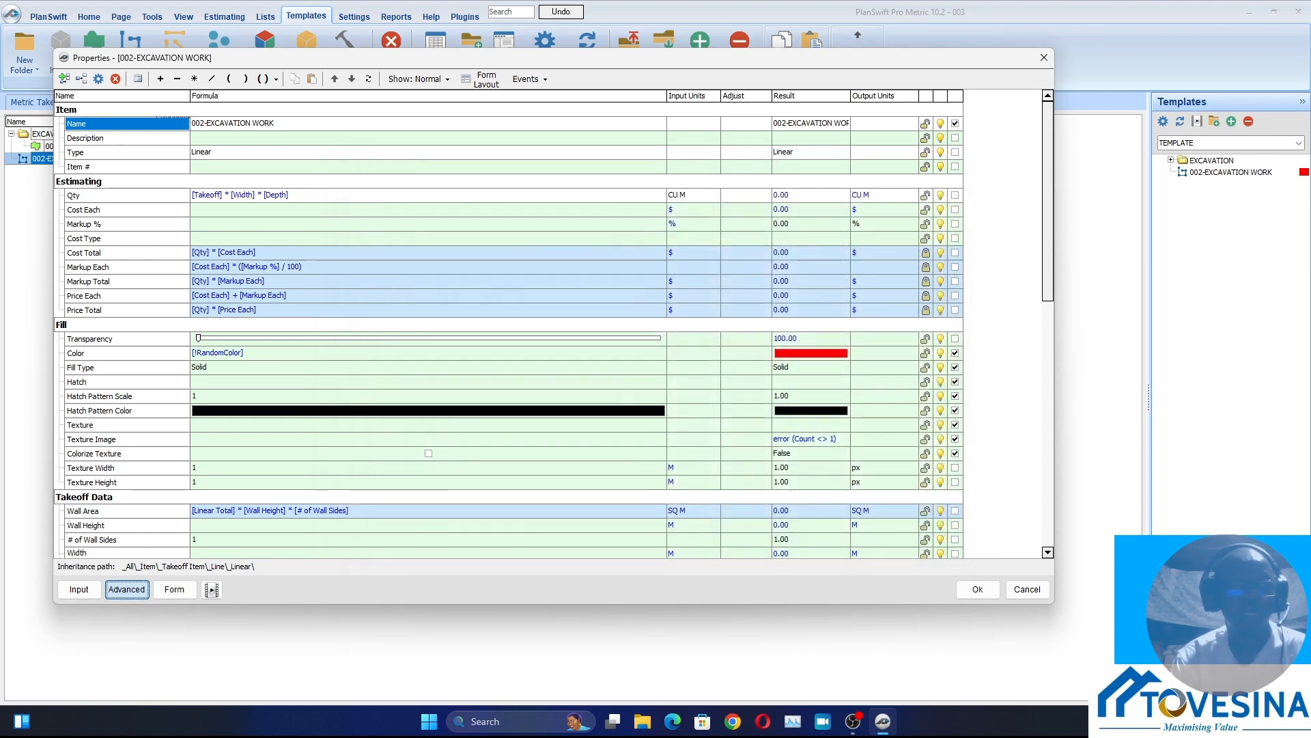
scroll(554, 330, "down", 2)
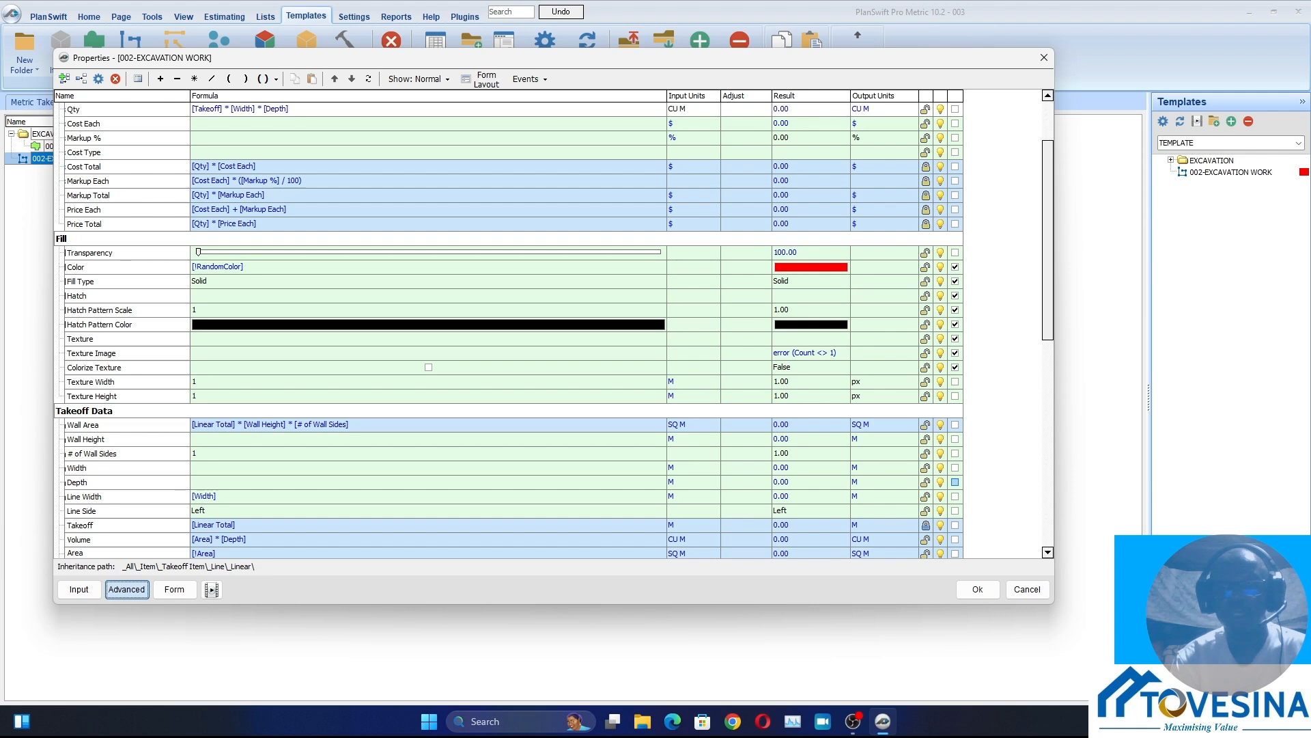
left_click(955, 483)
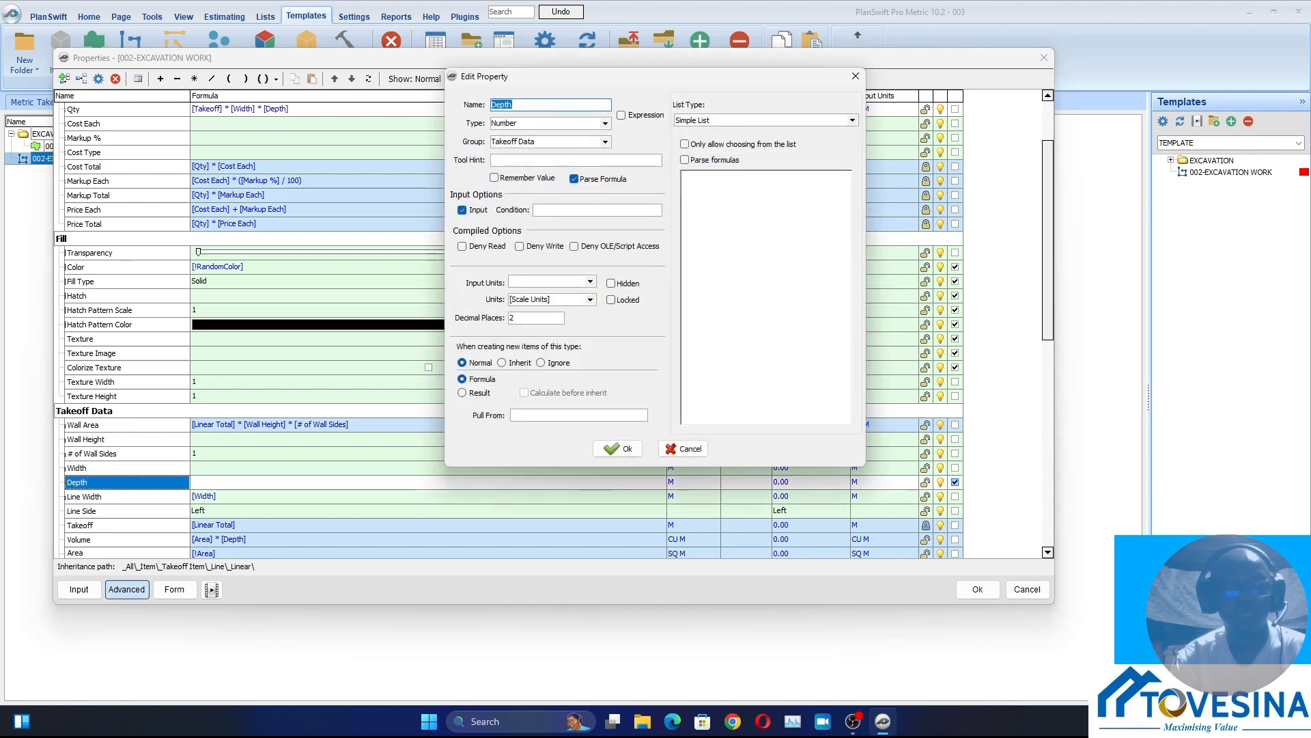
left_click(855, 75)
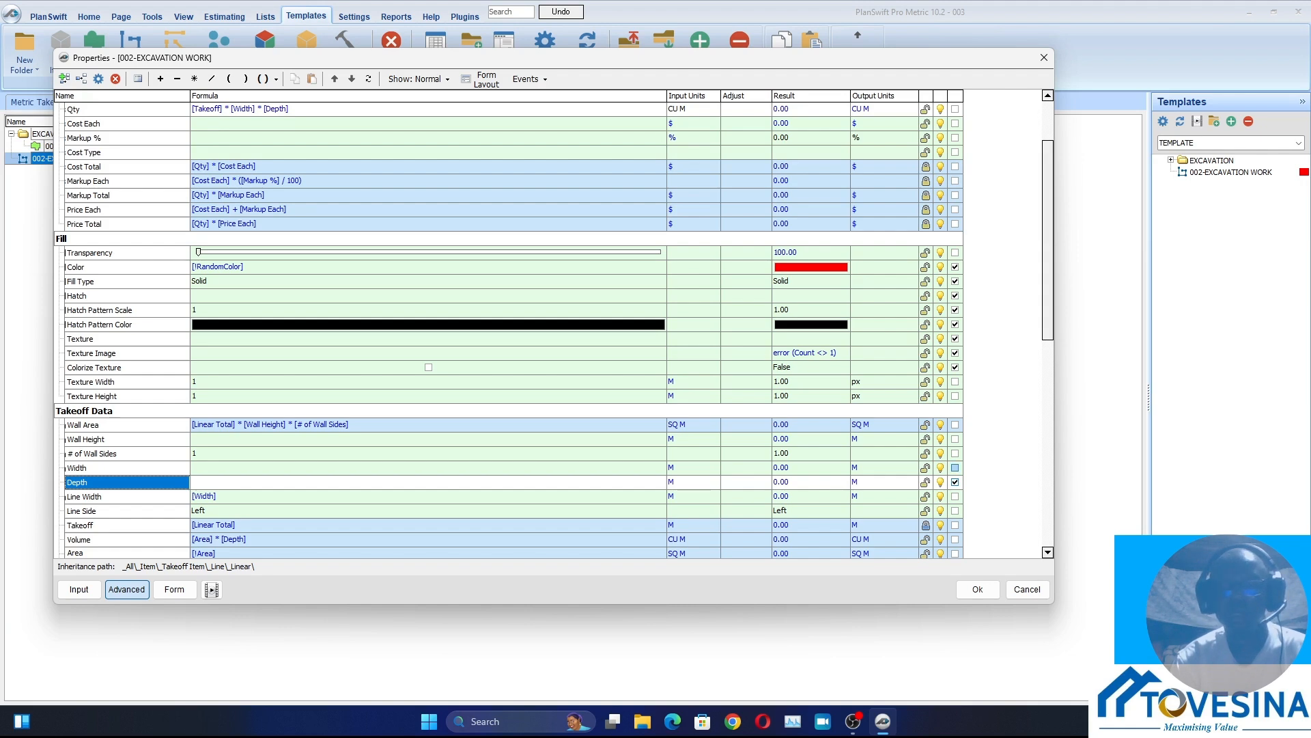
left_click(955, 467)
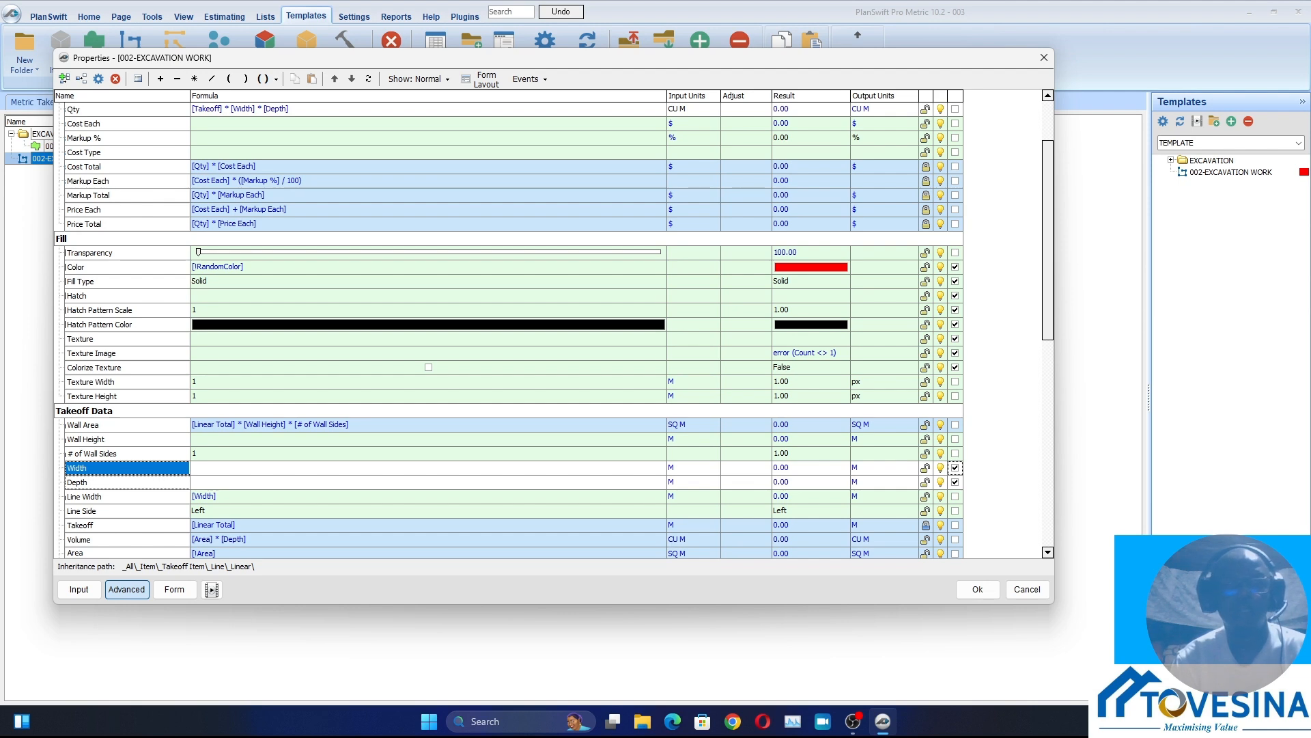
Show units for Width and Depth in the form layout of 002-EXCAVATION WORK and save its properties
left_click(486, 79)
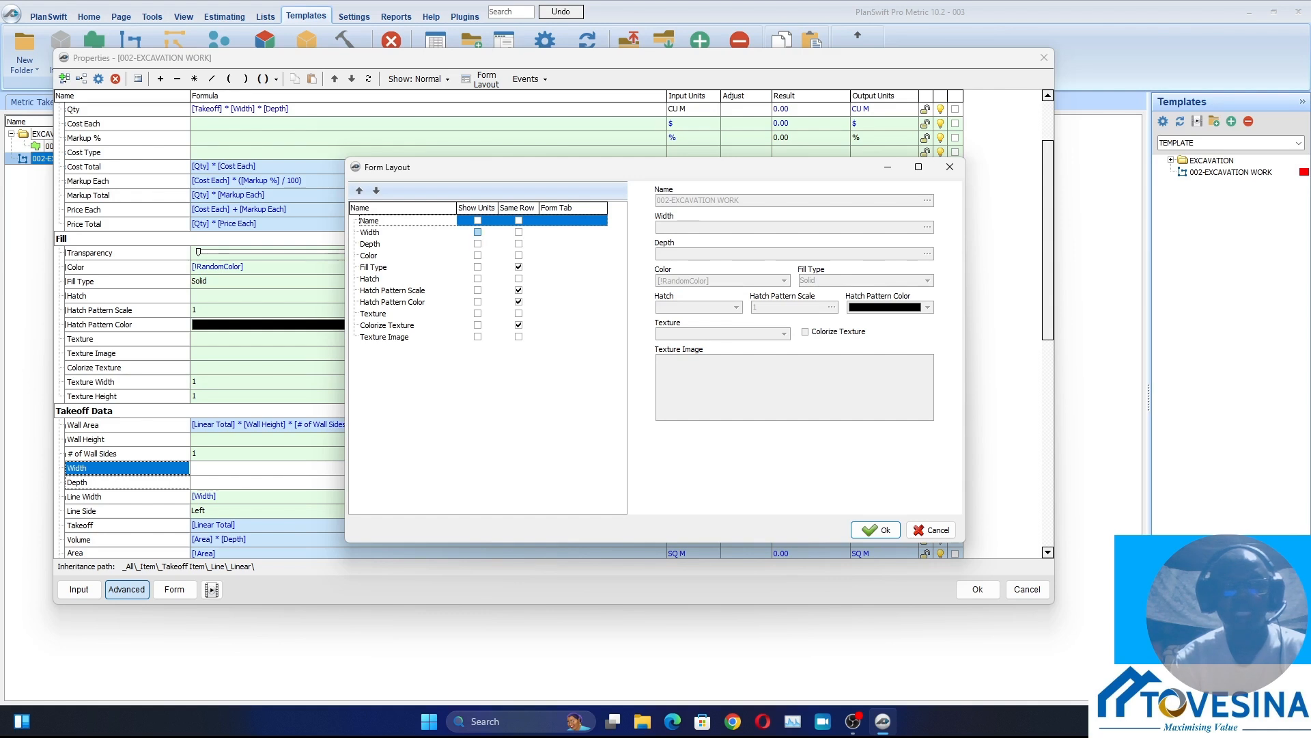
left_click(477, 232)
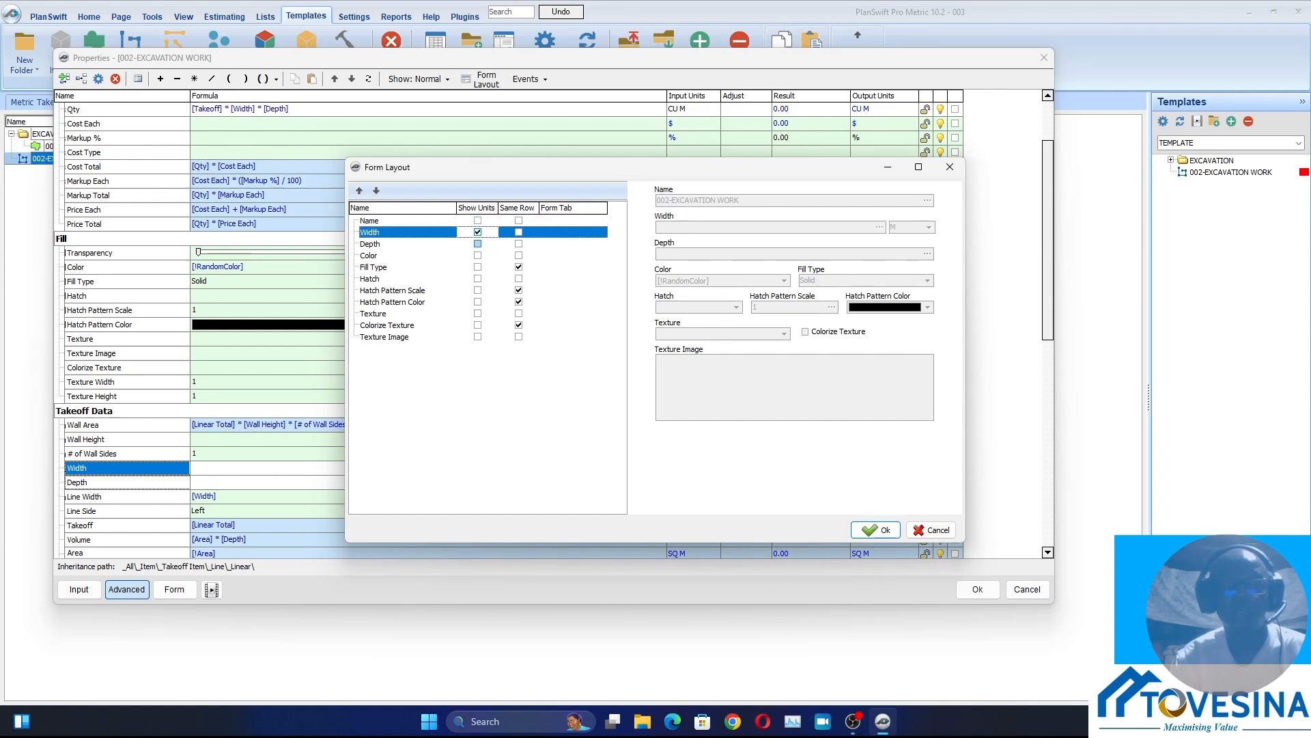
left_click(477, 244)
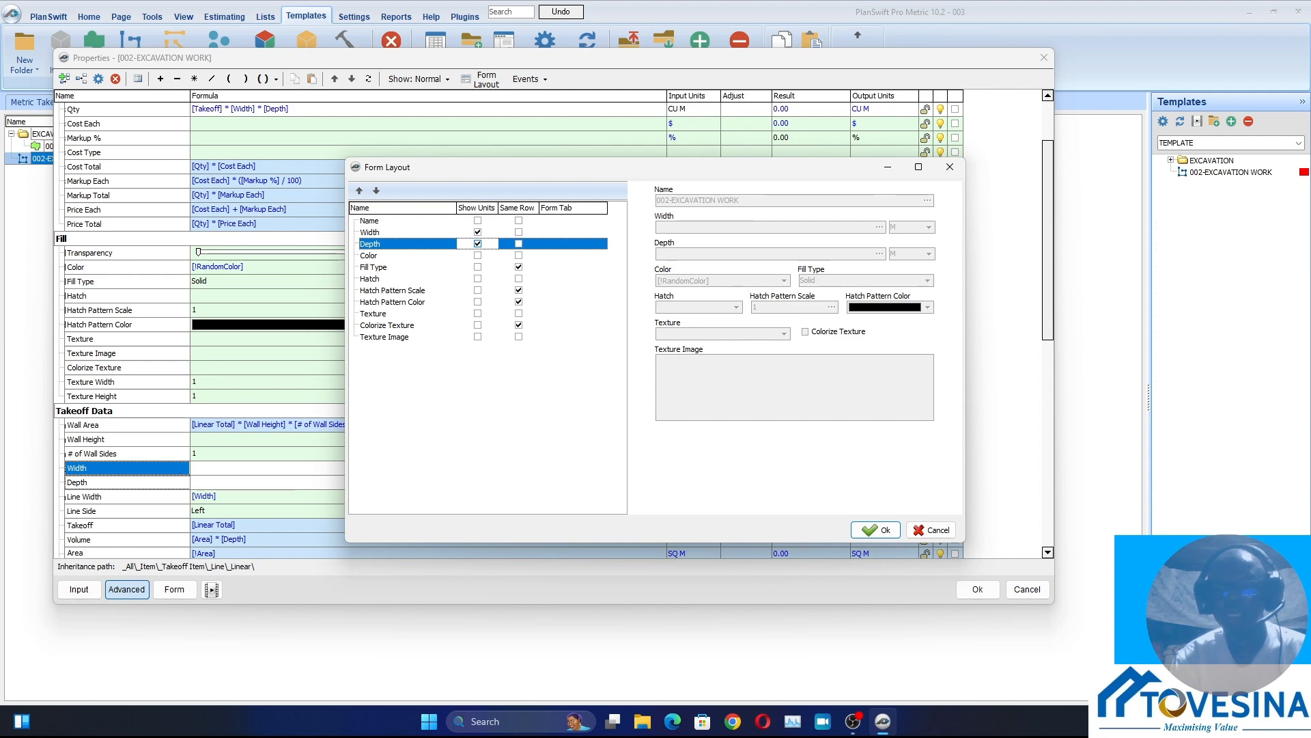
left_click(875, 530)
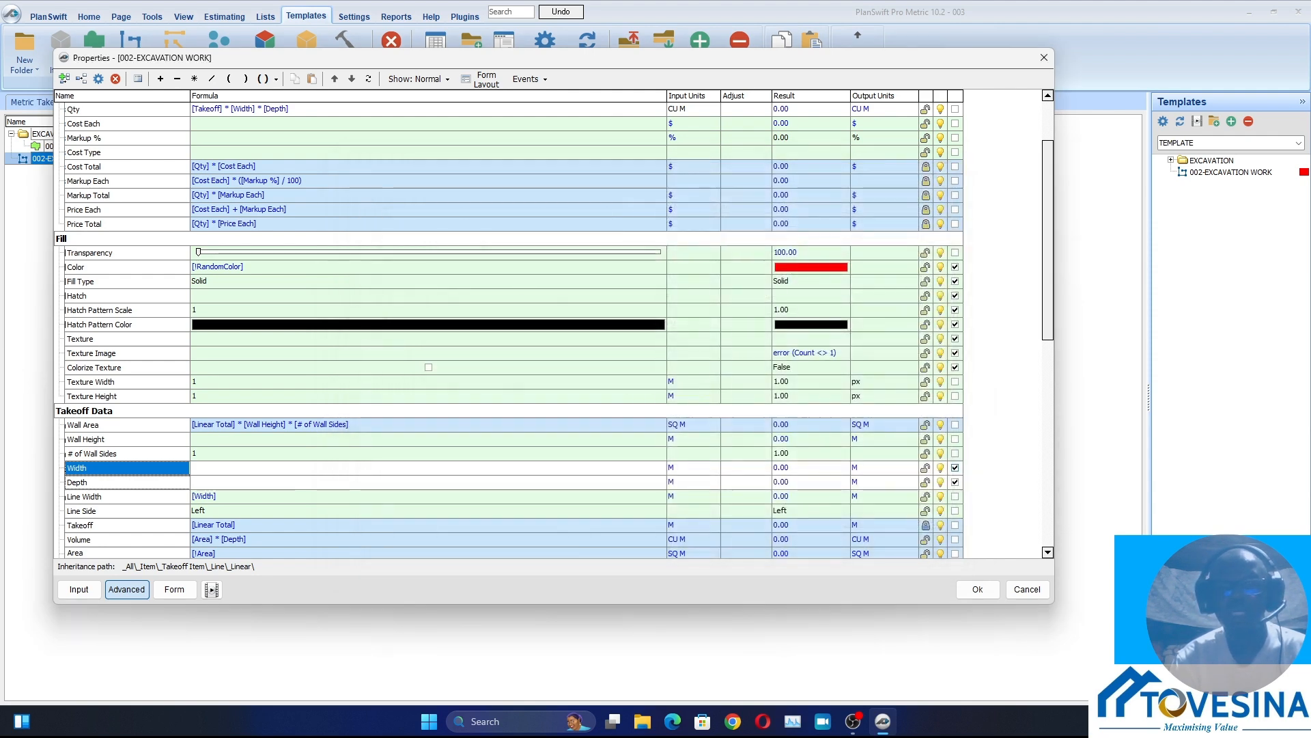
left_click(978, 588)
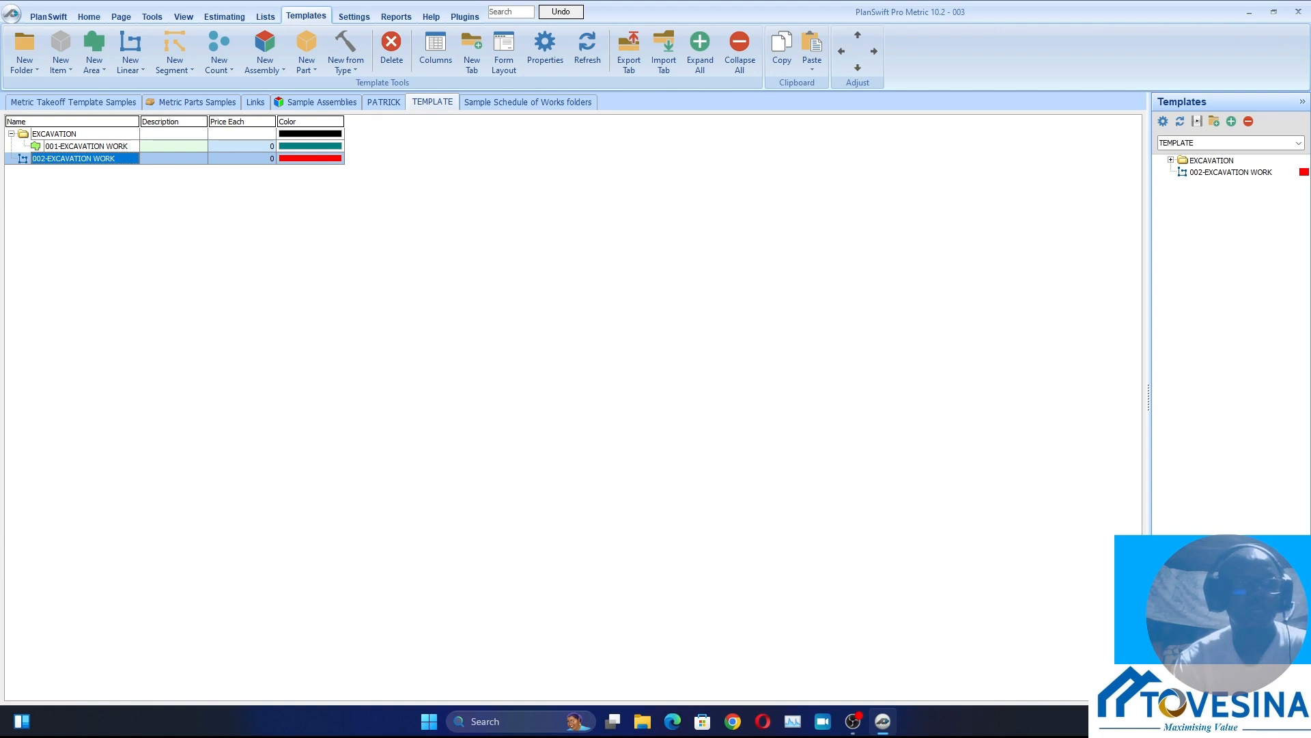
Nest 002-EXCAVATION WORK inside the EXCAVATION folder beneath 001-EXCAVATION WORK and collapse the folder
left_click_drag(73, 159, 73, 134)
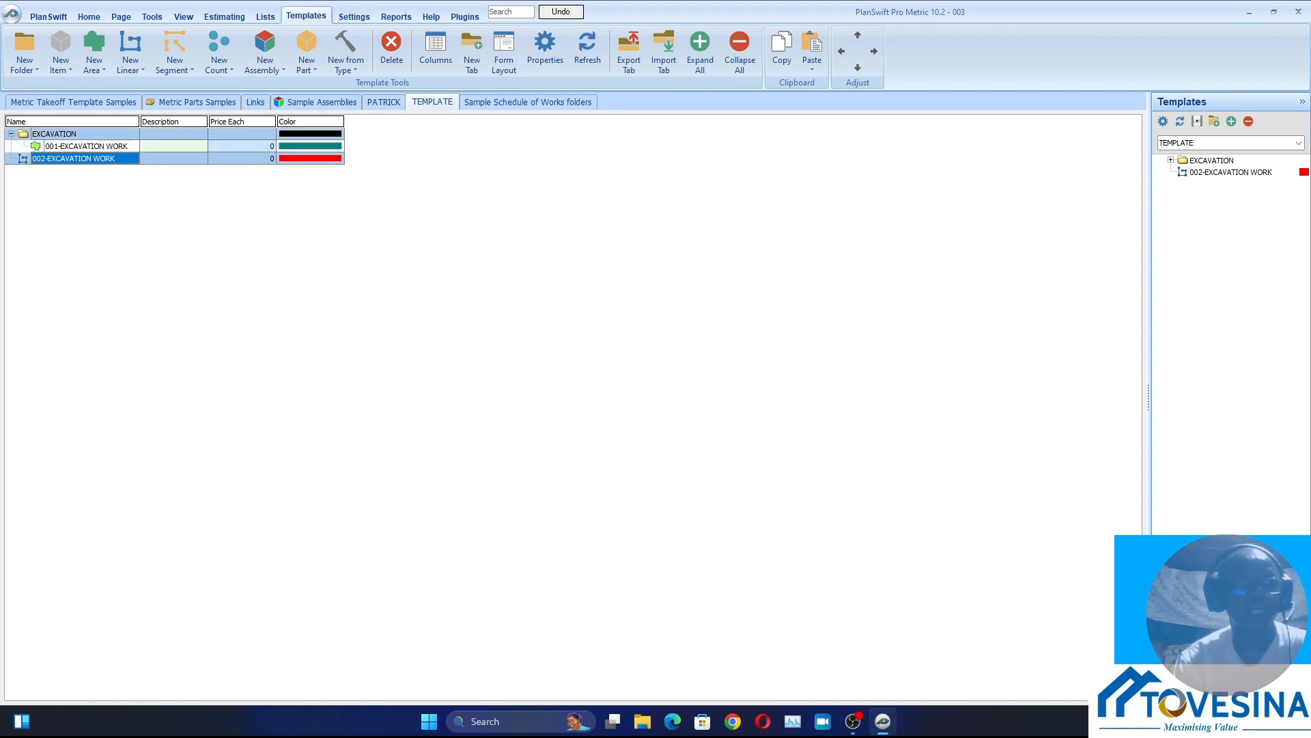
left_click(10, 134)
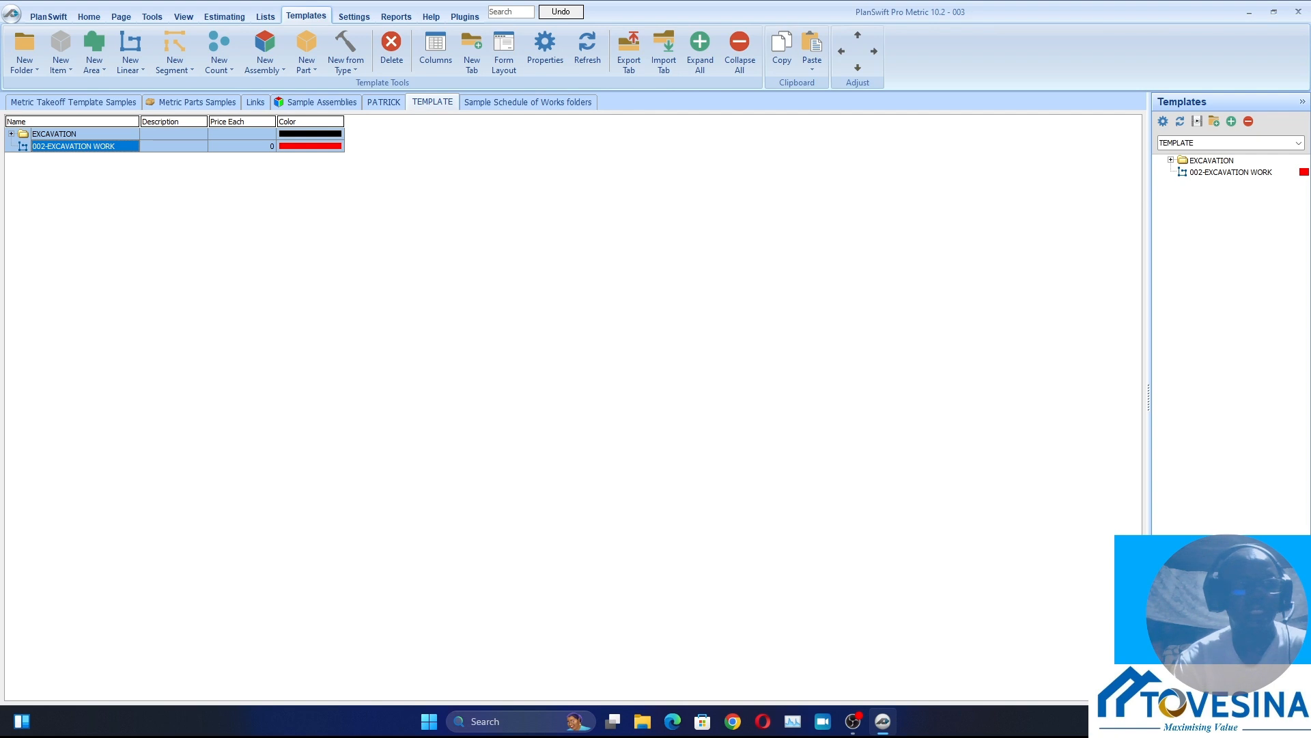
left_click(73, 146)
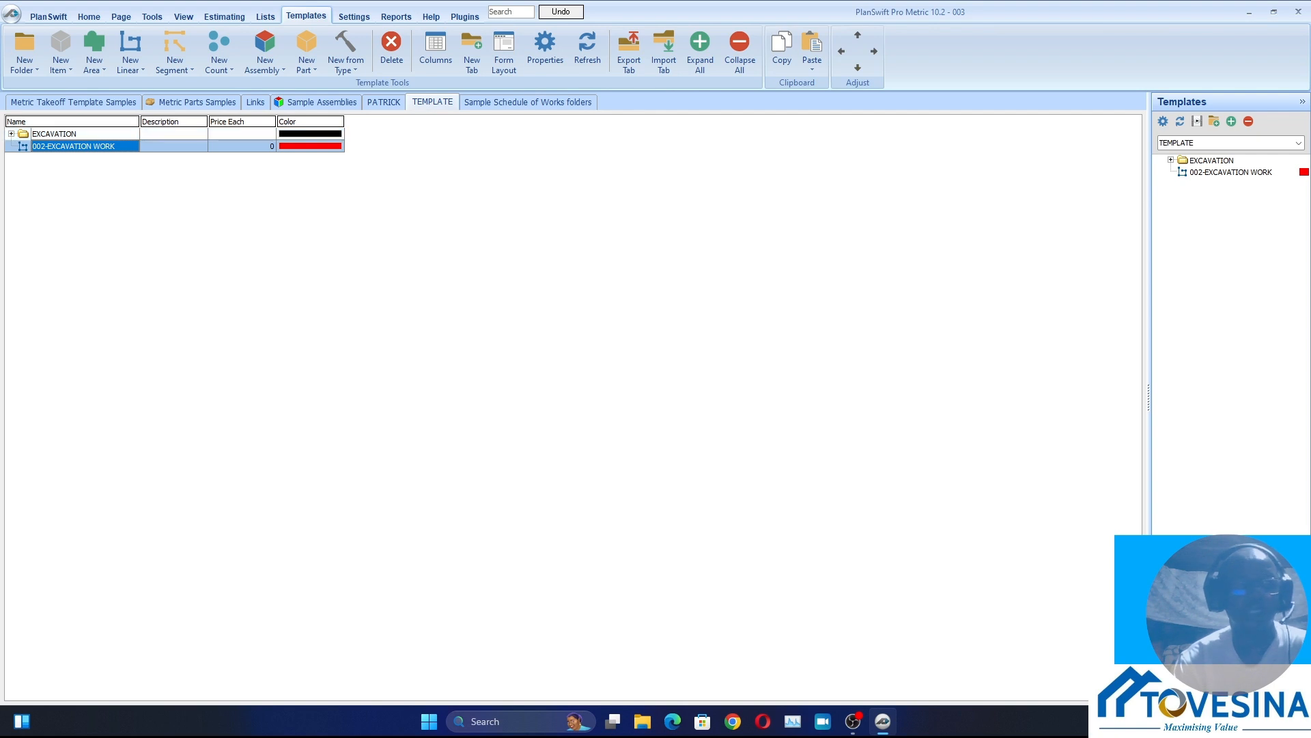
mouse_move(73, 146)
left_mouse_down()
mouse_move(73, 134)
mouse_move(73, 157)
left_mouse_up()
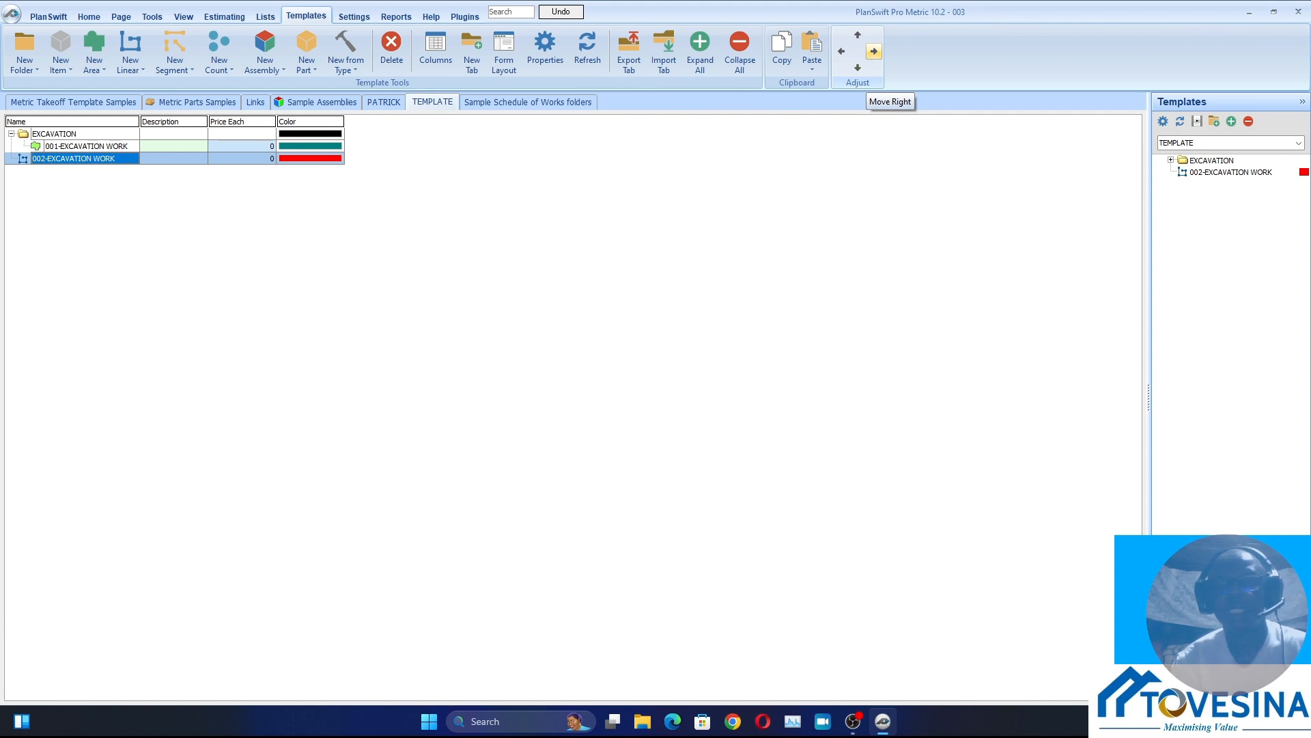
left_click(874, 51)
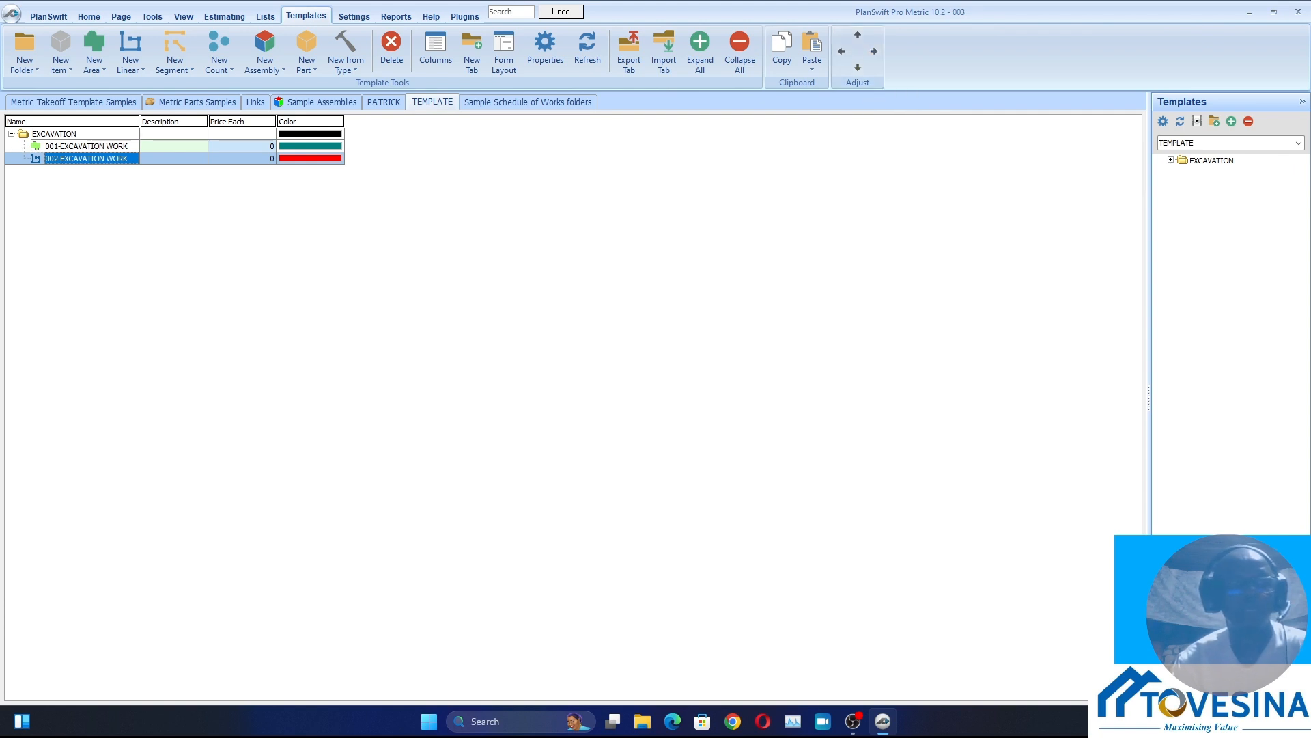
key("ctrl+a")
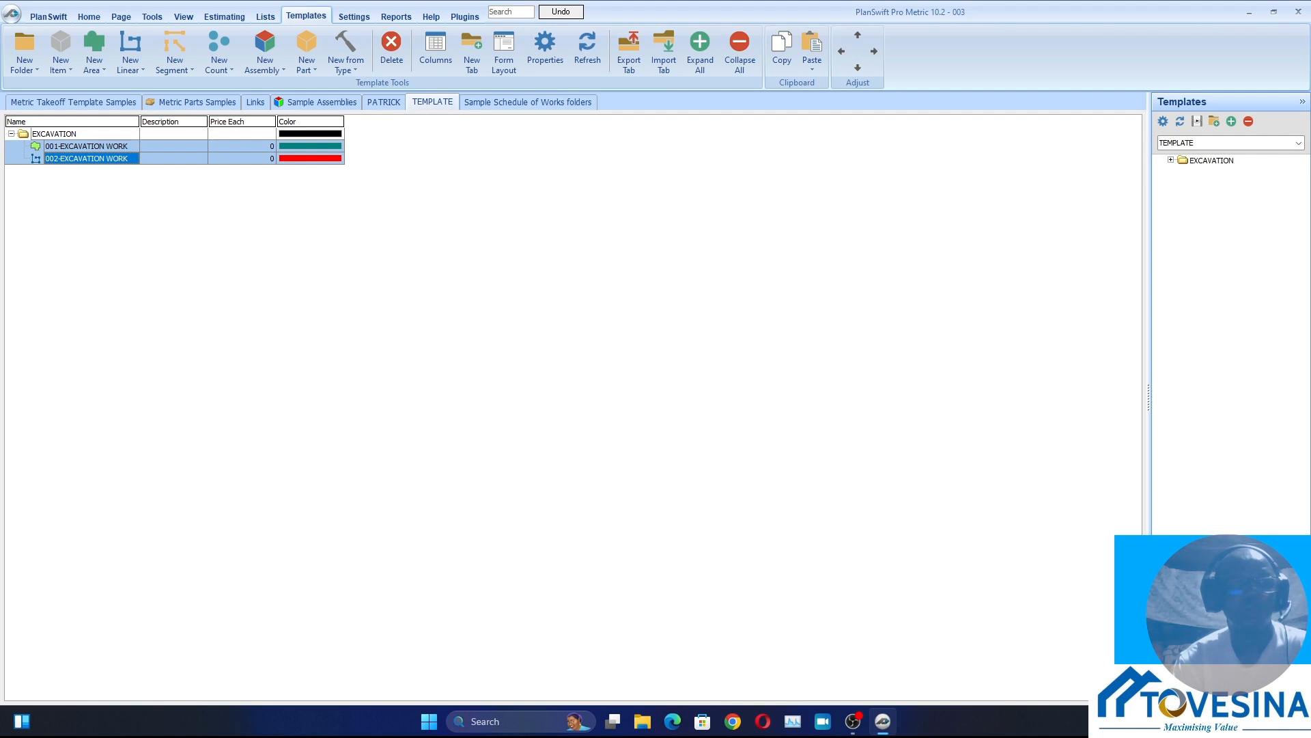
left_click(75, 146, "ctrl")
left_click(61, 134, "ctrl")
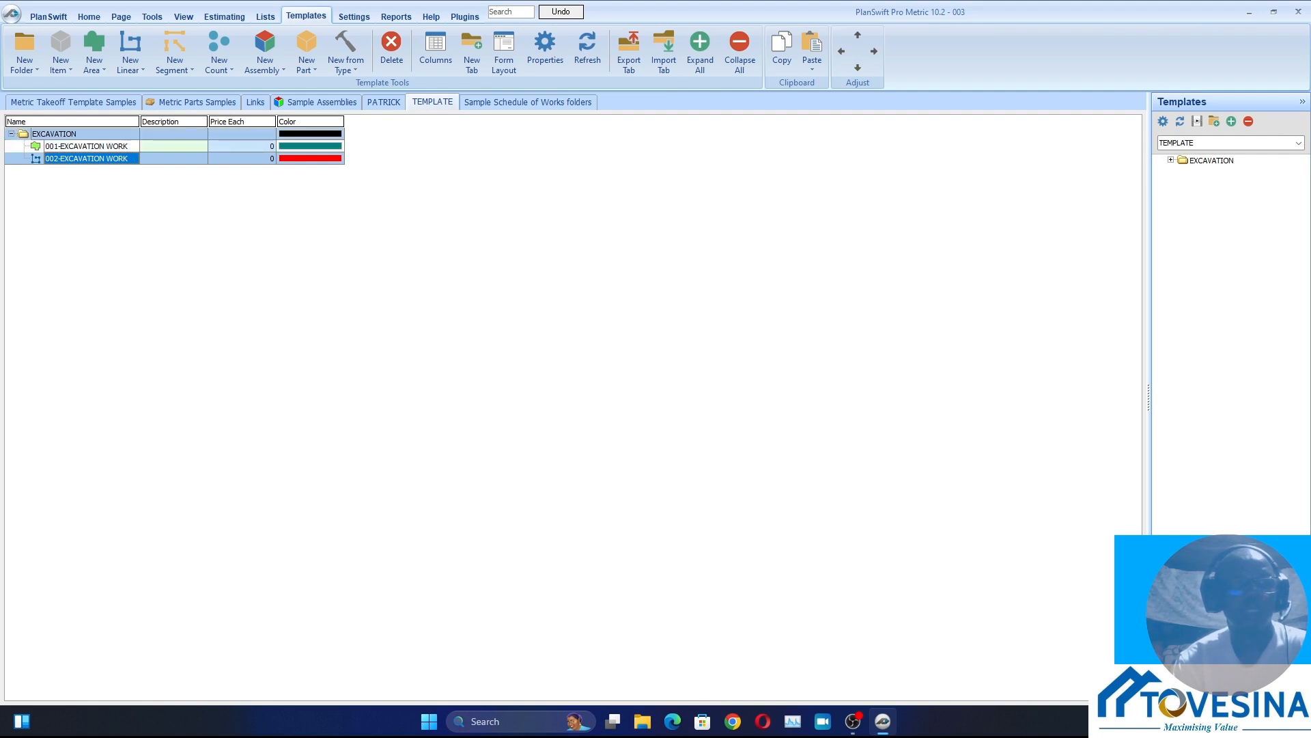
left_click(11, 134)
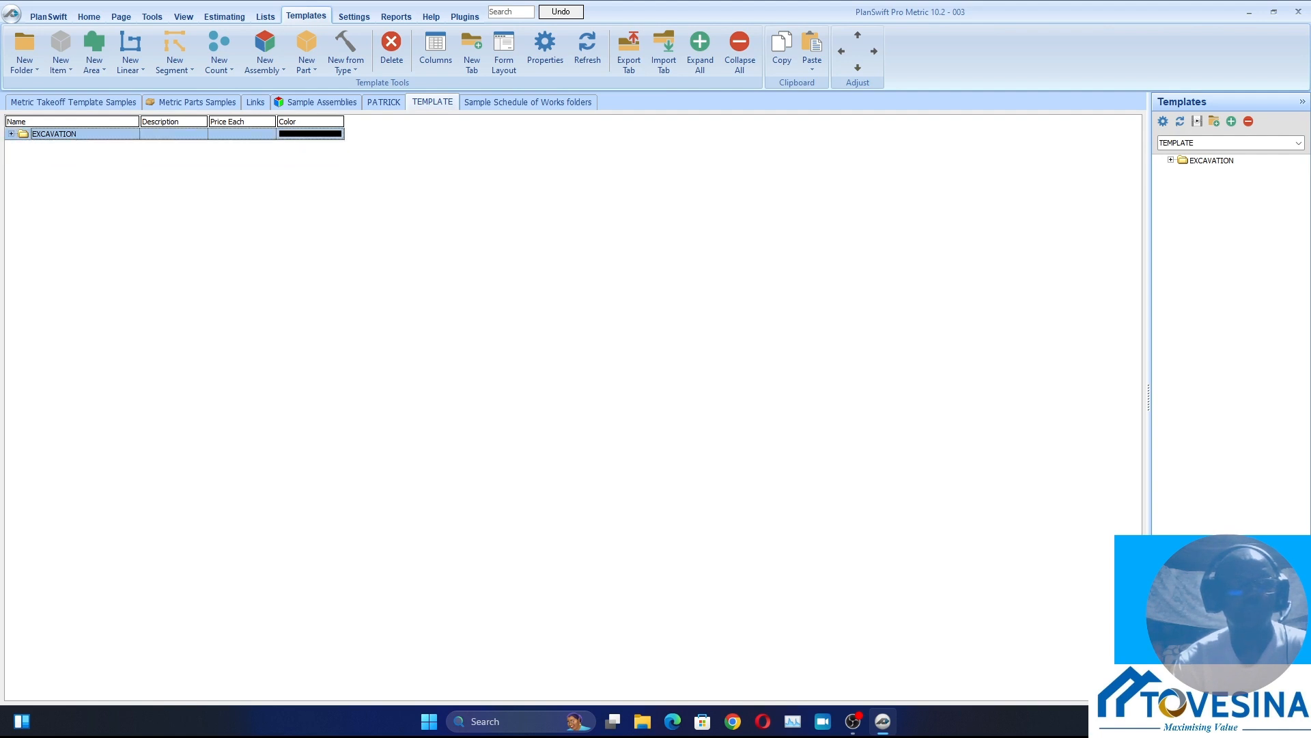
left_click(93, 205)
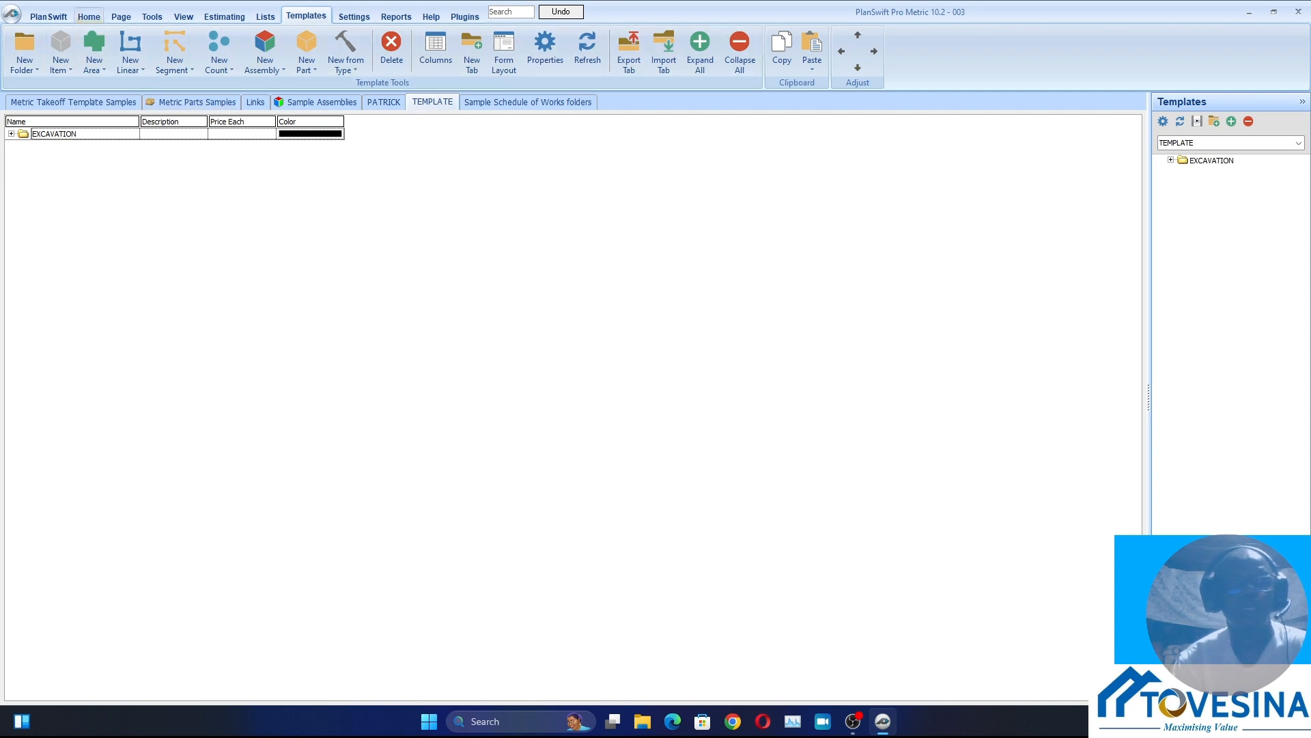
Return to the job's drawings and open the SITE LAYOU page
left_click(89, 16)
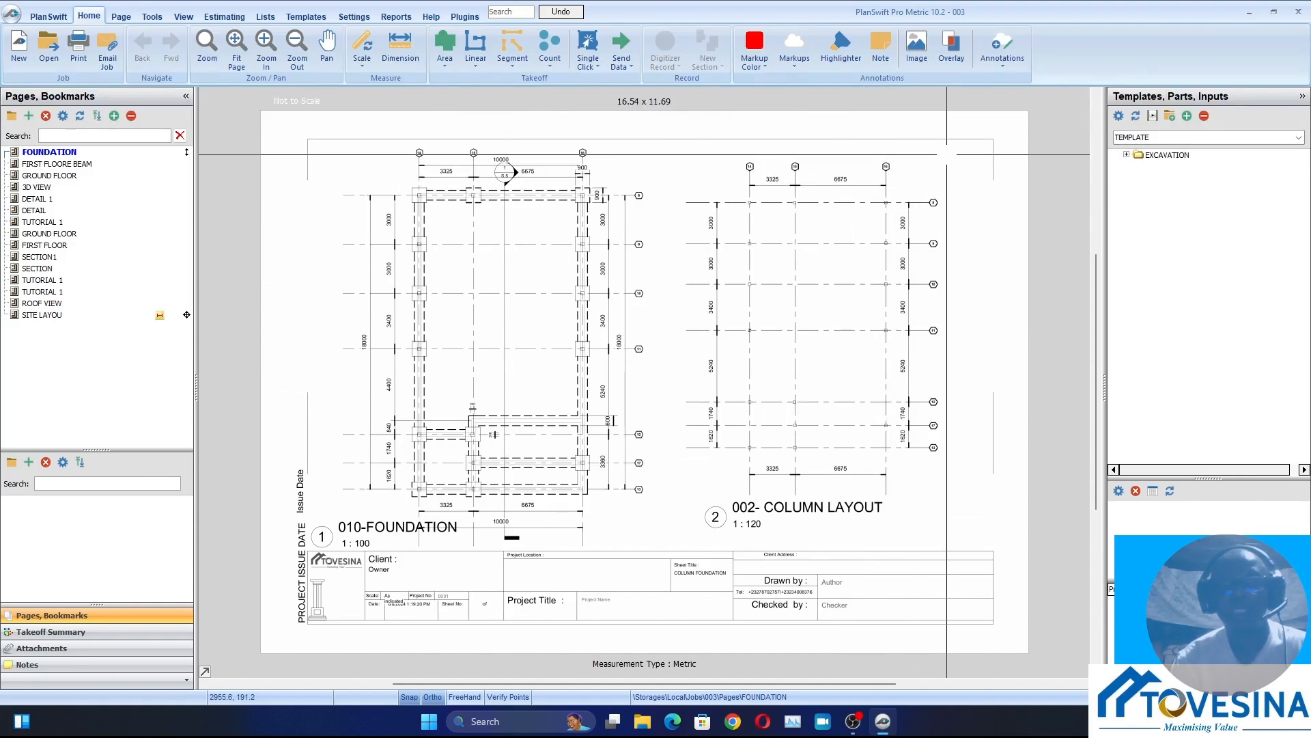
left_click(1168, 155)
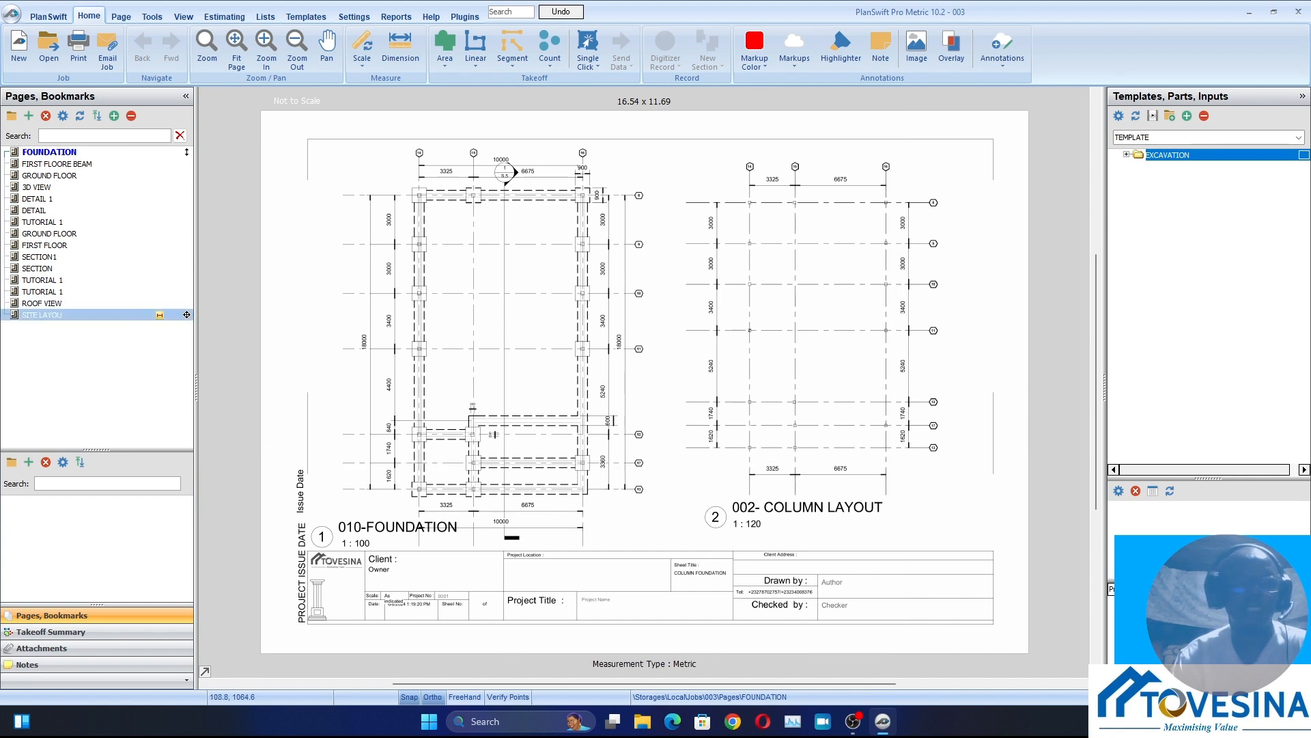
left_click(42, 303)
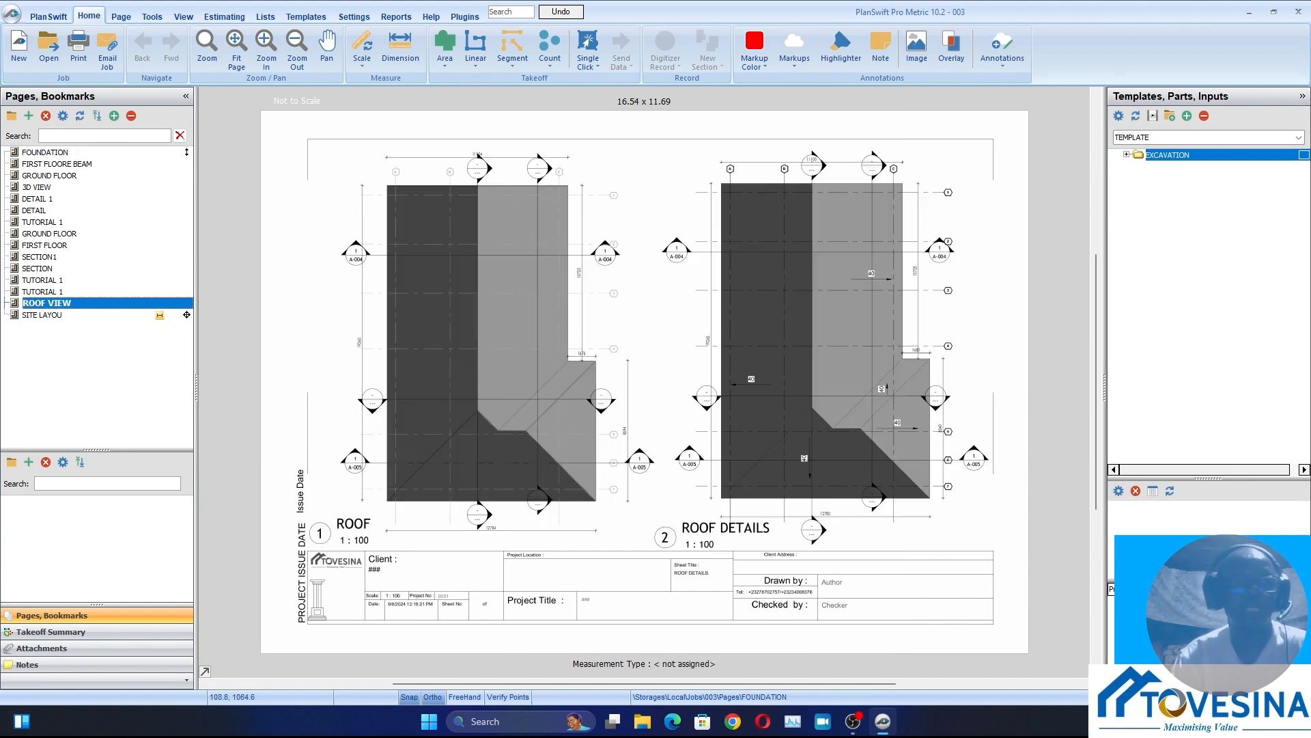
left_click(42, 314)
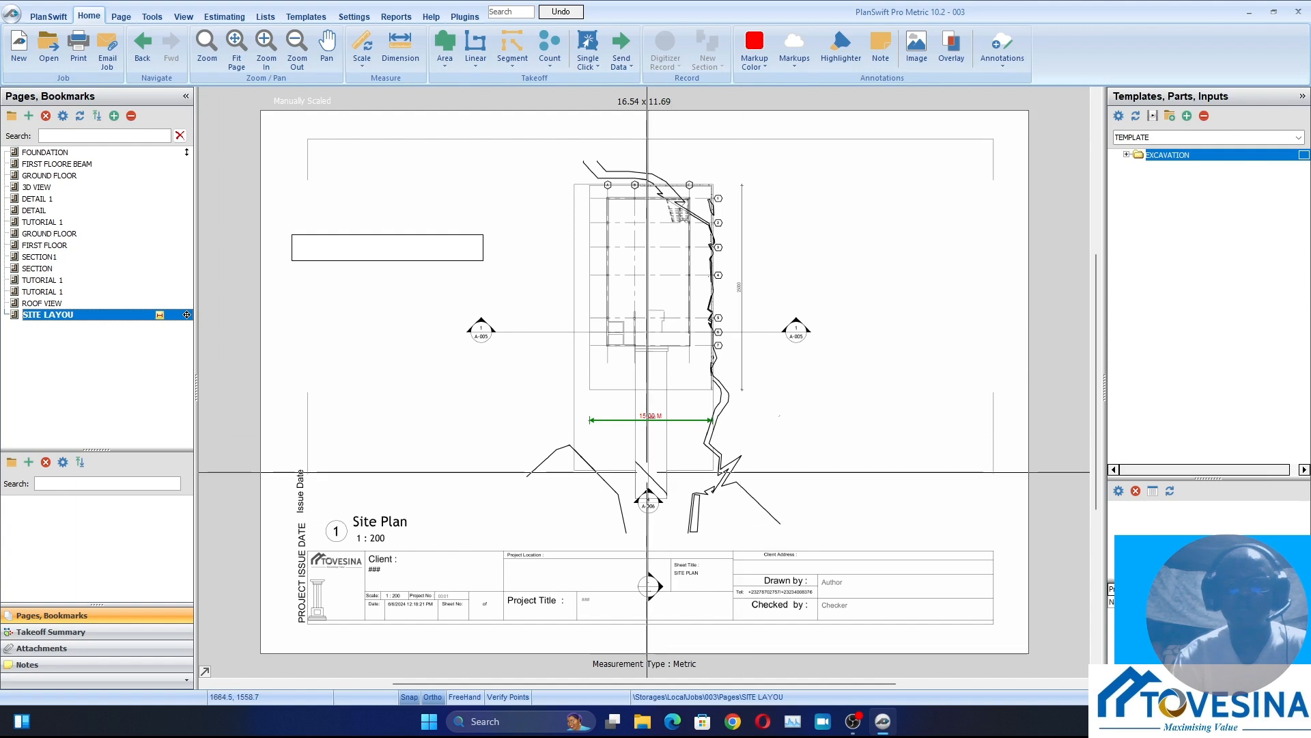
Delete the existing 15.00 M scale dimension line from the site plan
scroll(655, 430, "up", 5)
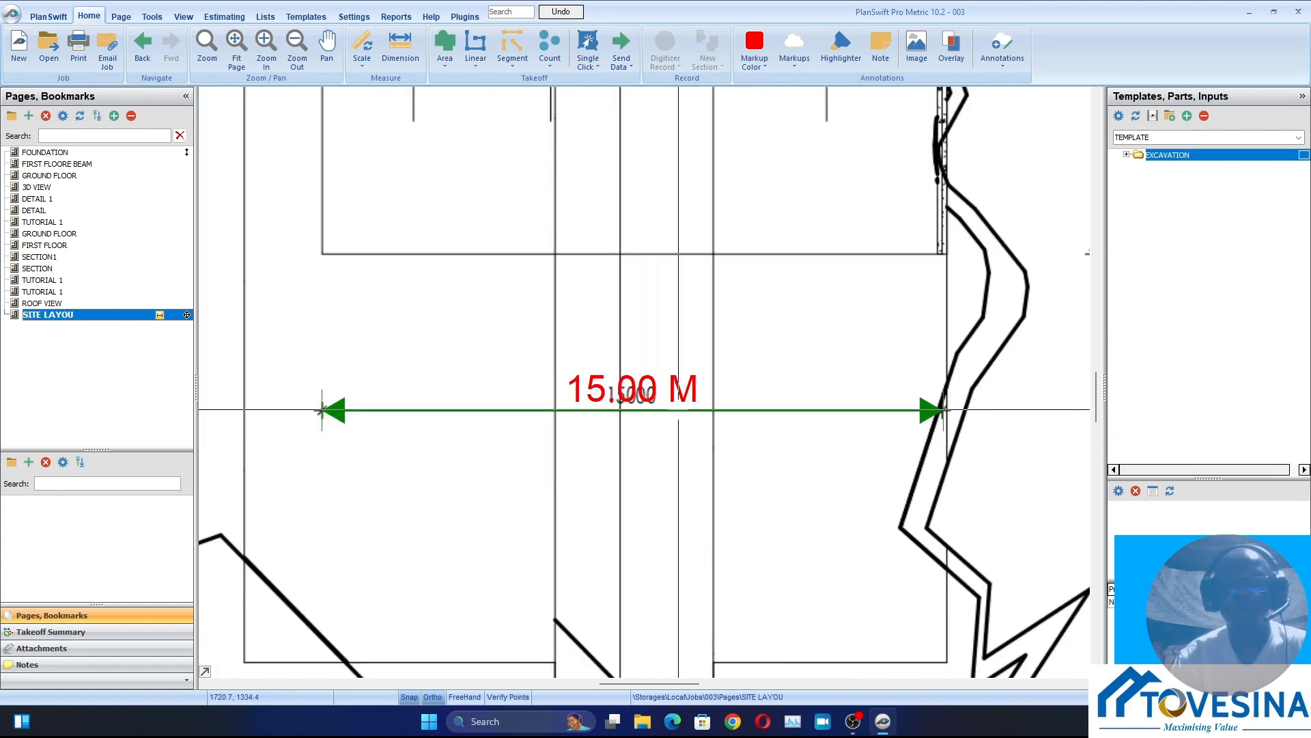
left_click(685, 409)
right_click(684, 409)
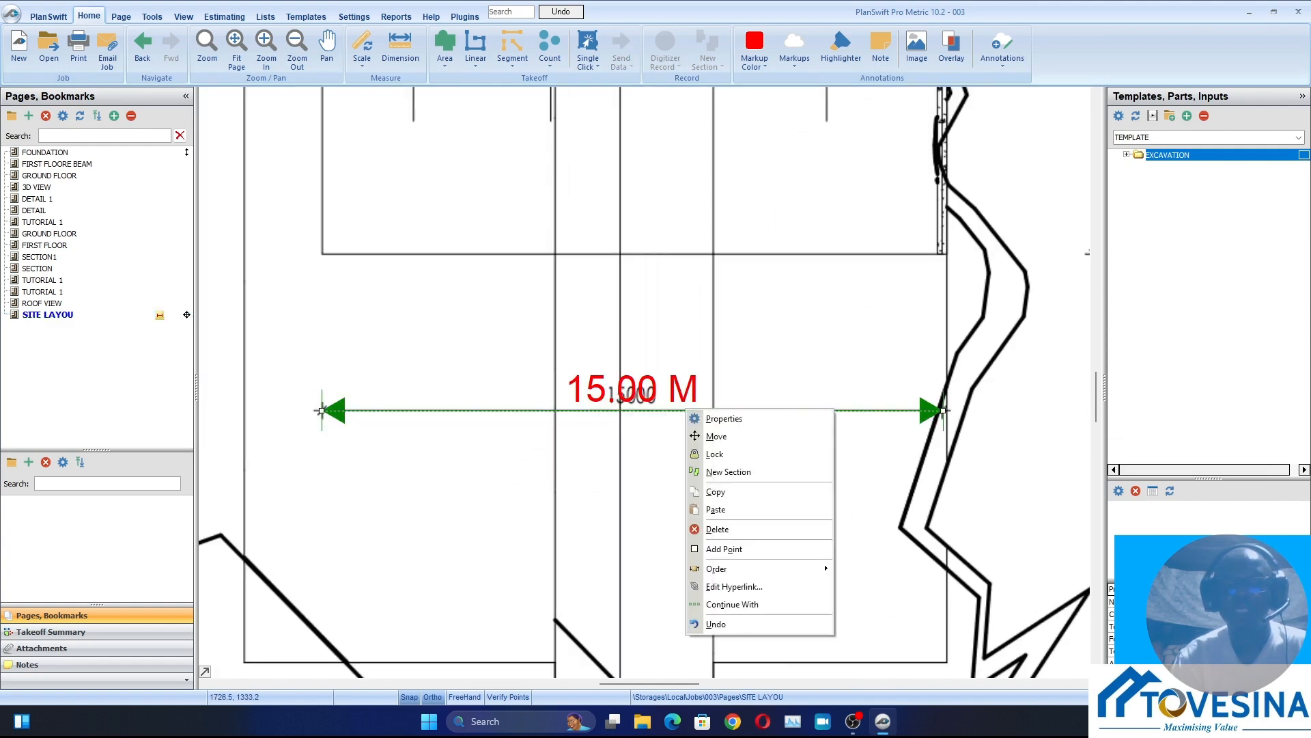
left_click(717, 528)
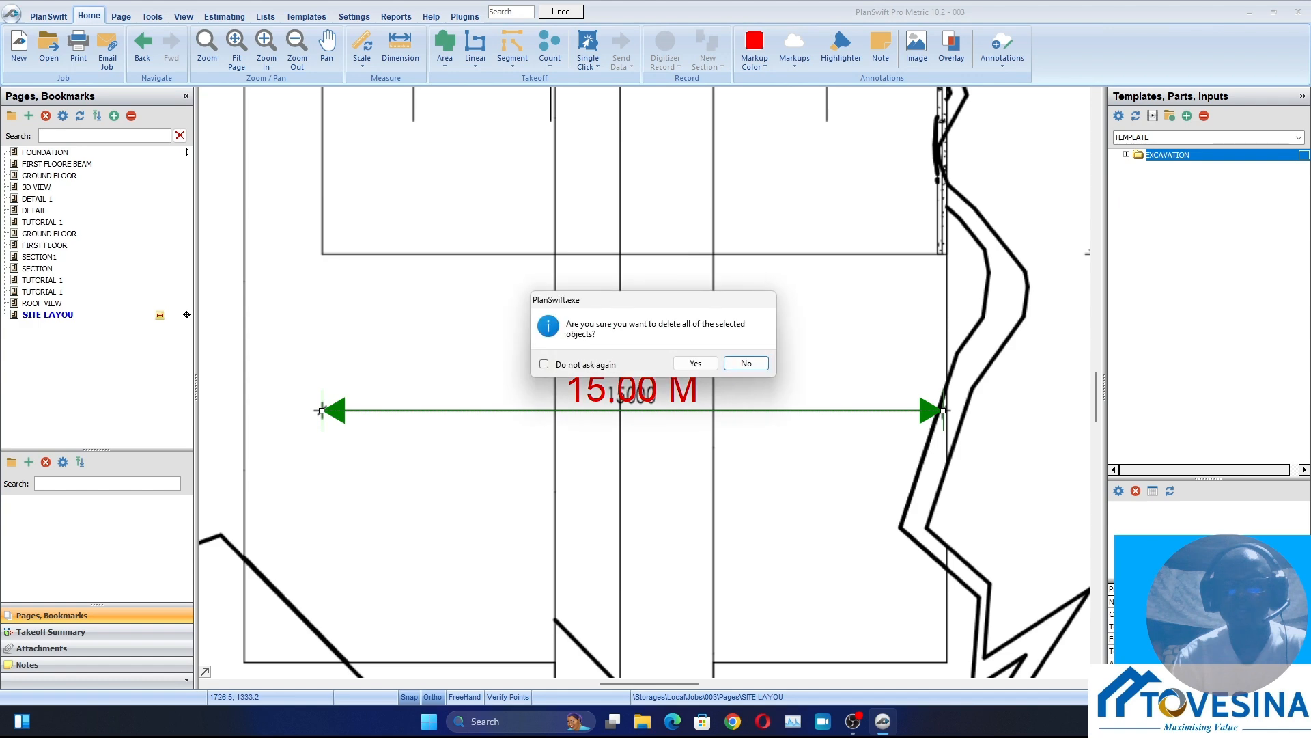
left_click(746, 362)
Start rescaling the SITE LAYOU page with a metric reference length of 15.00 M
scroll(697, 362, "down", 3)
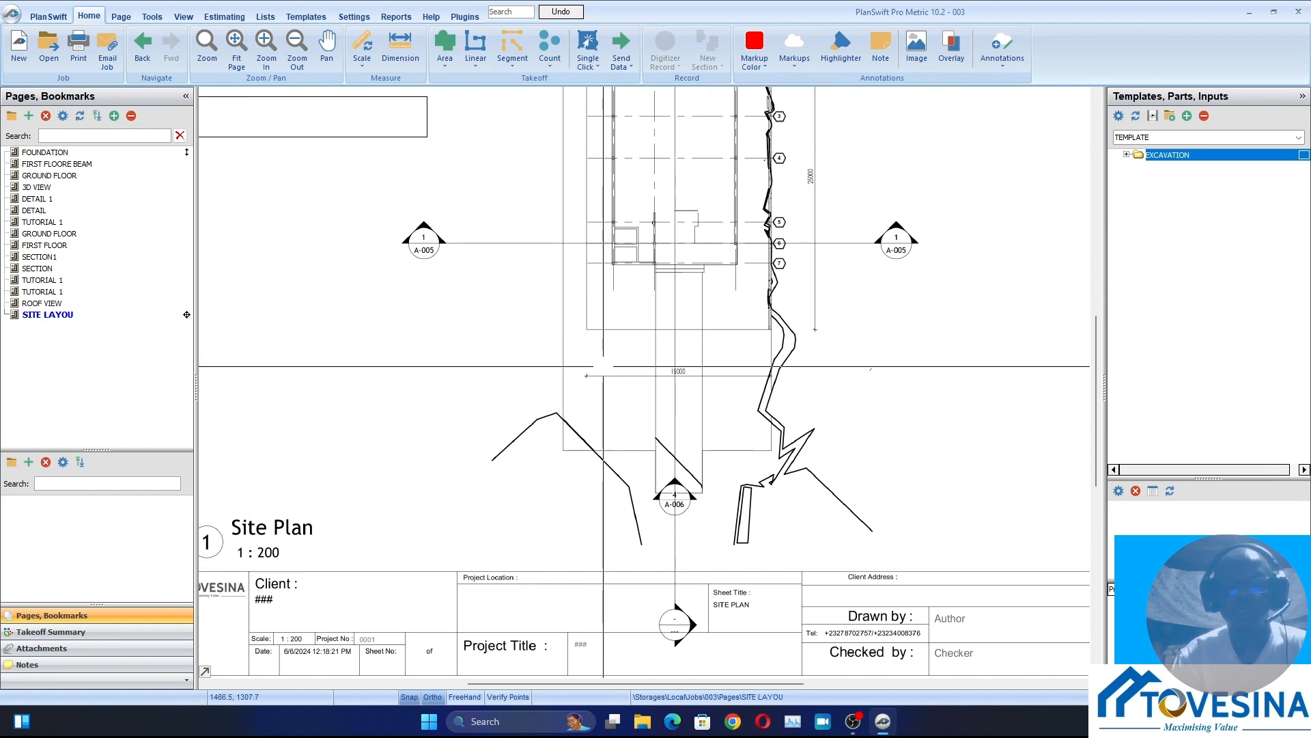
scroll(604, 363, "up", 2)
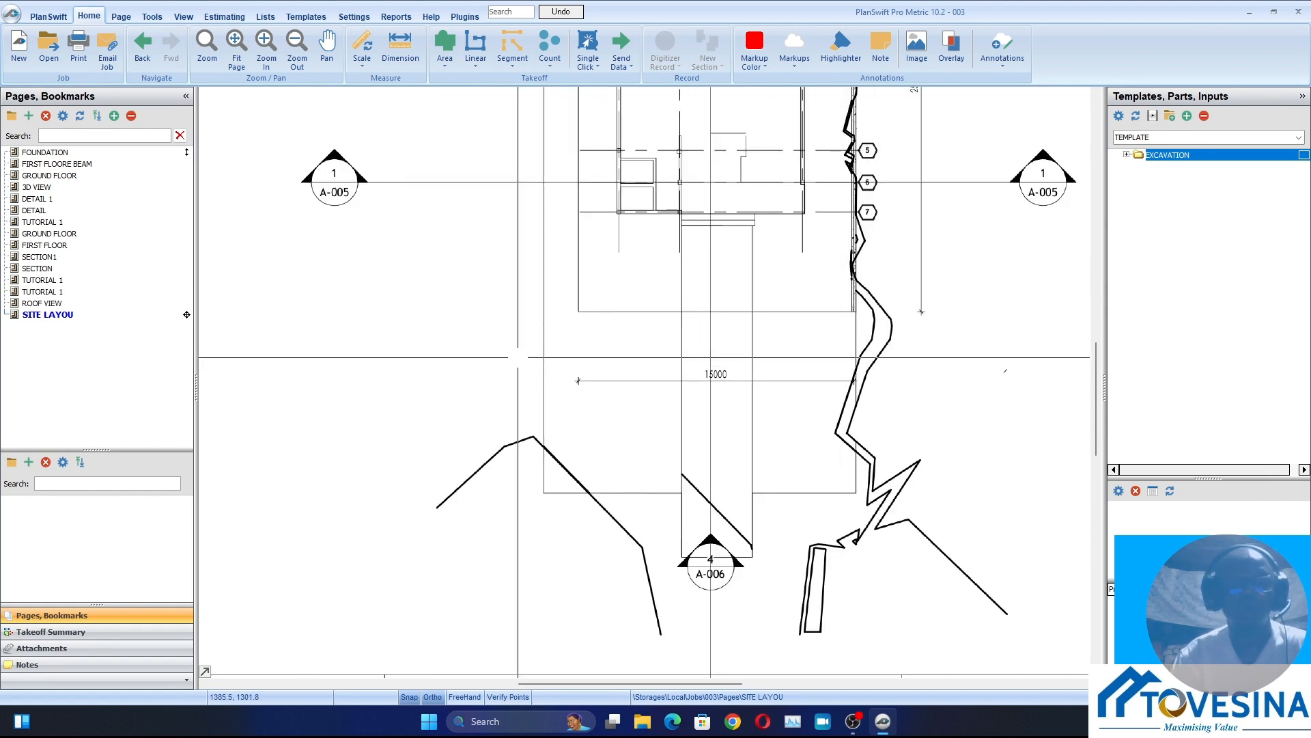
left_click(362, 42)
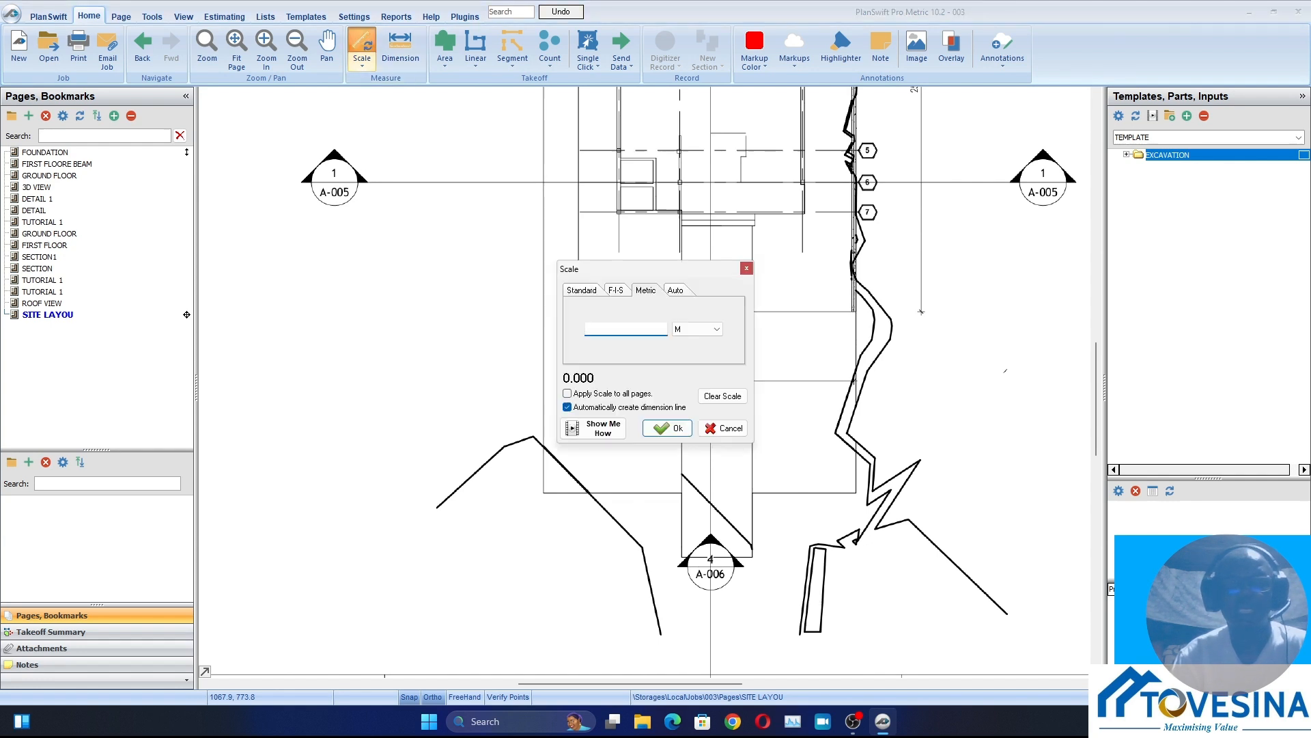
left_click_drag(615, 268, 435, 264)
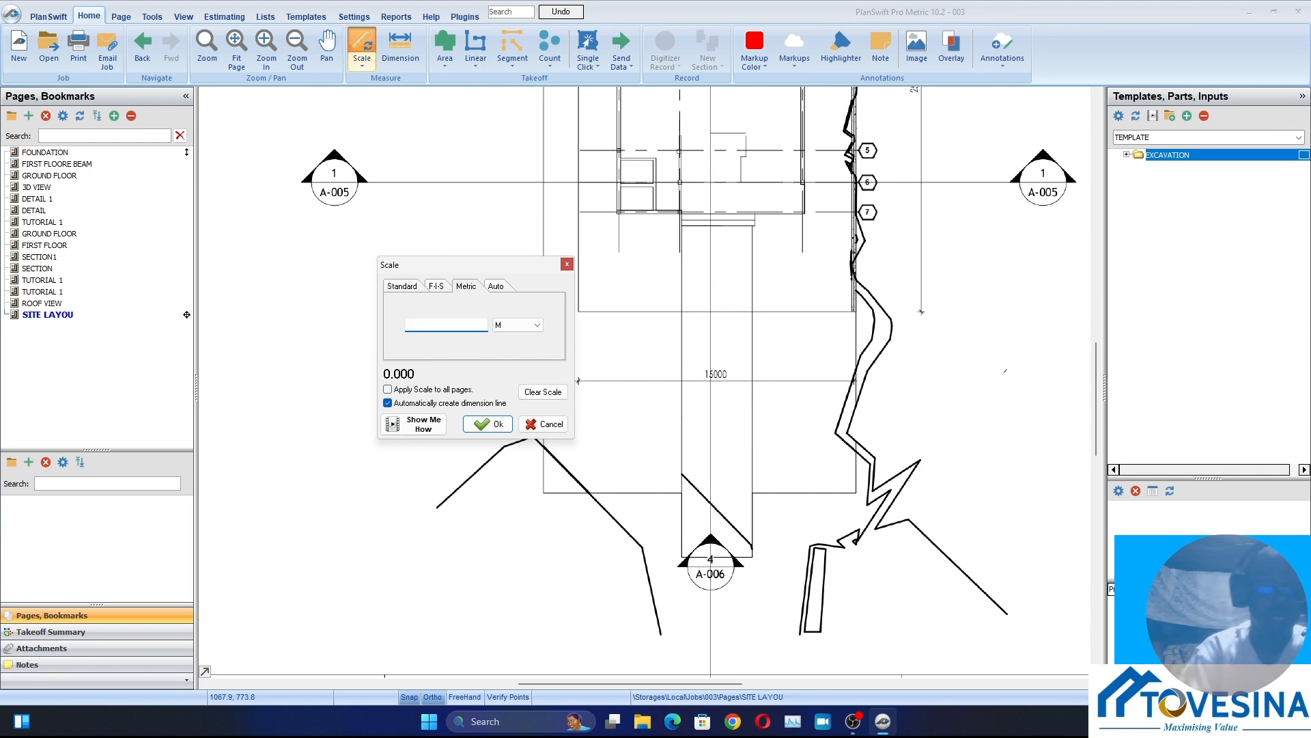
type("15")
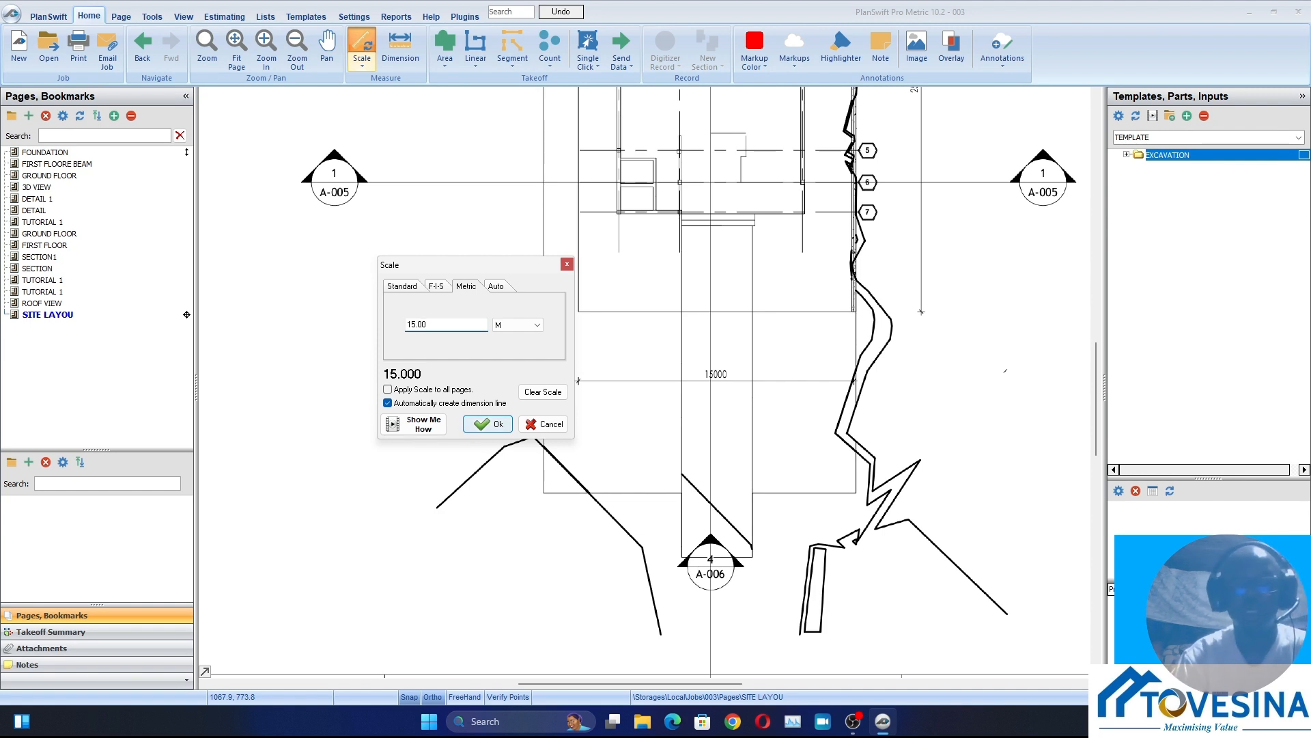
left_click(487, 423)
Calibrate the page scale by picking both end ticks of the 15000 dimension below the building on the site plan
scroll(594, 396, "up", 5)
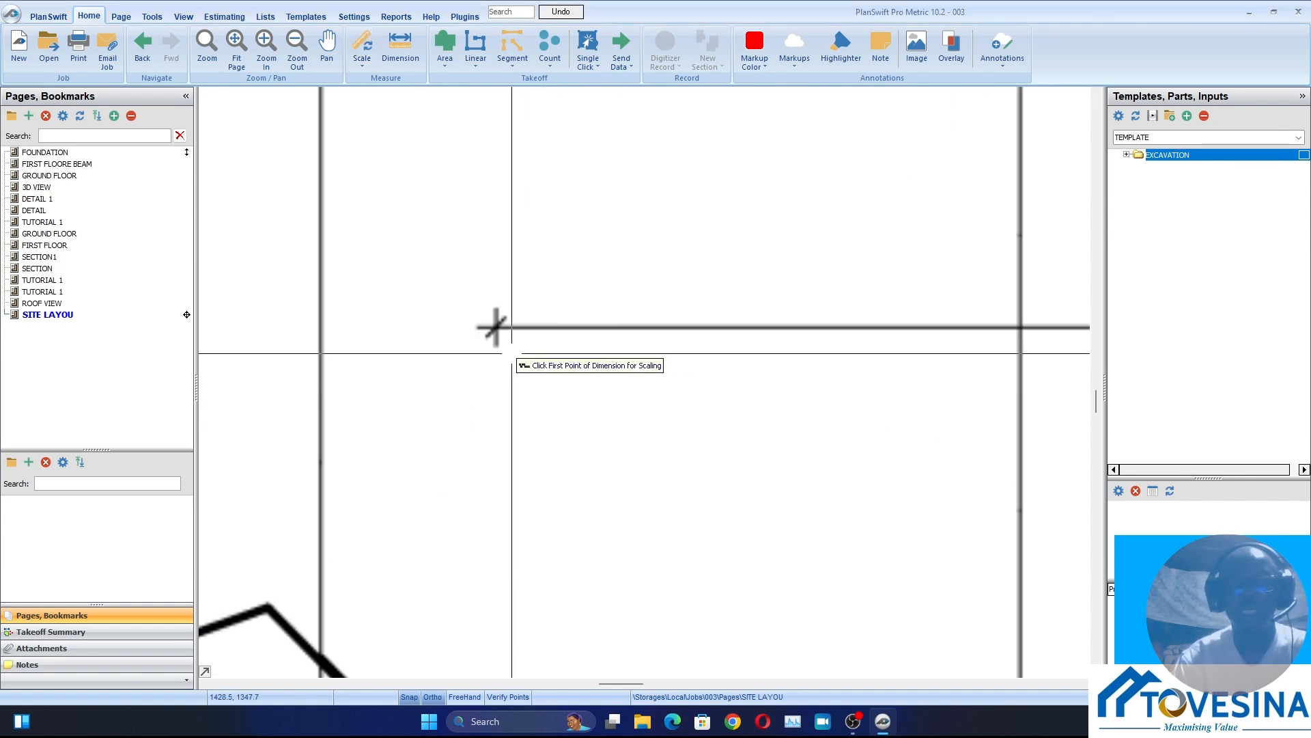
scroll(464, 296, "up", 1)
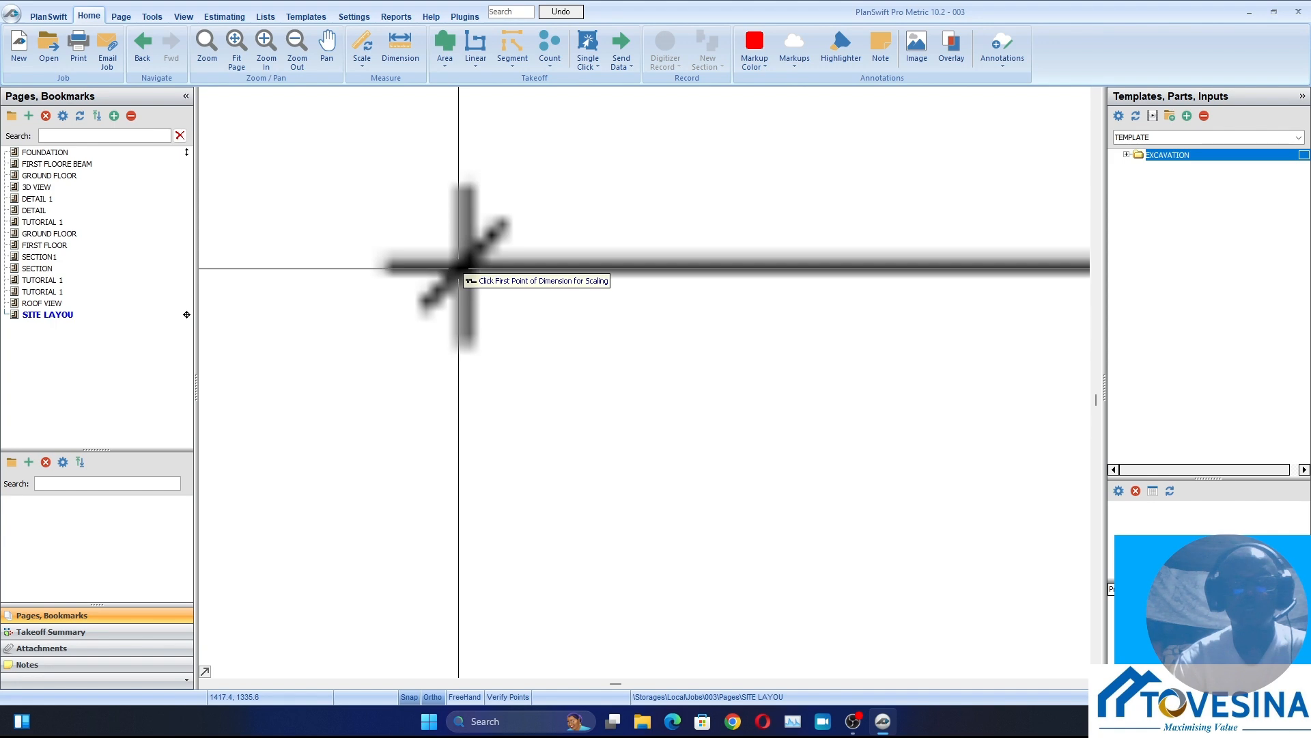
left_click(453, 268)
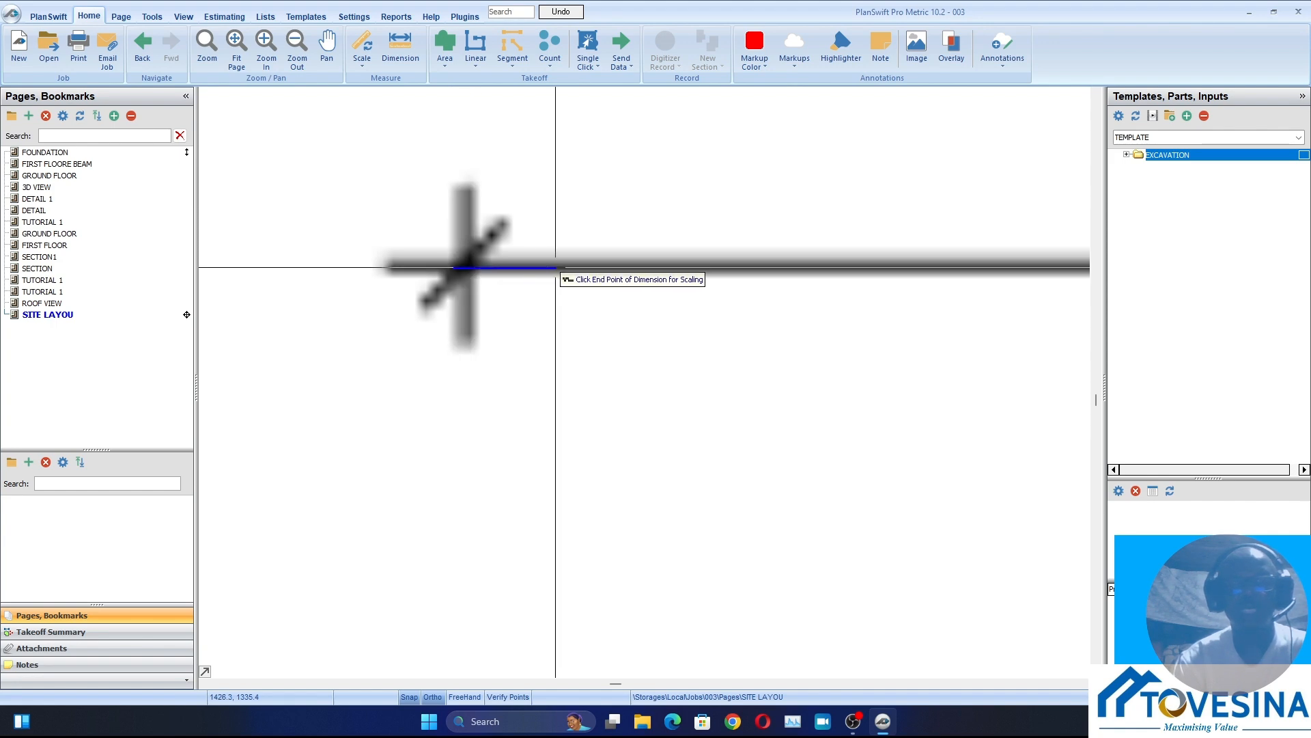
scroll(540, 281, "down", 4)
scroll(637, 285, "up", 3)
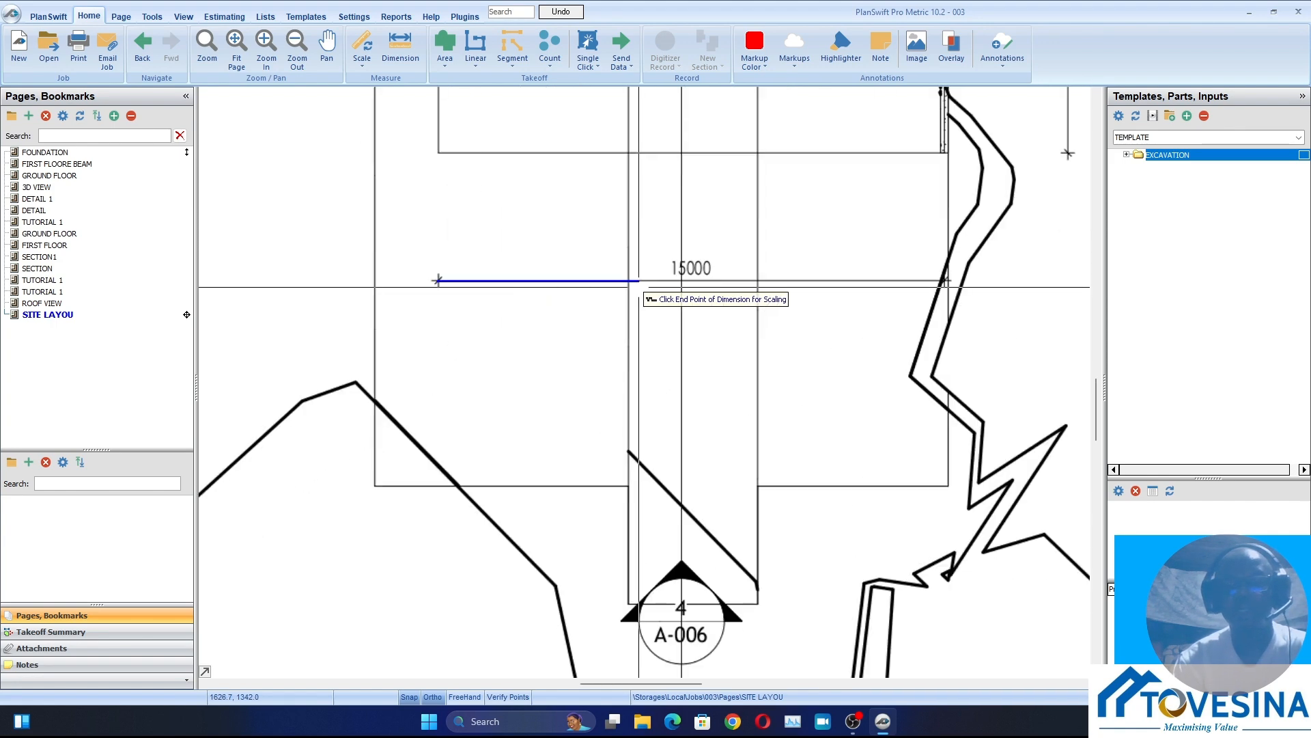
scroll(685, 287, "down", 4)
scroll(585, 297, "up", 3)
scroll(585, 296, "up", 5)
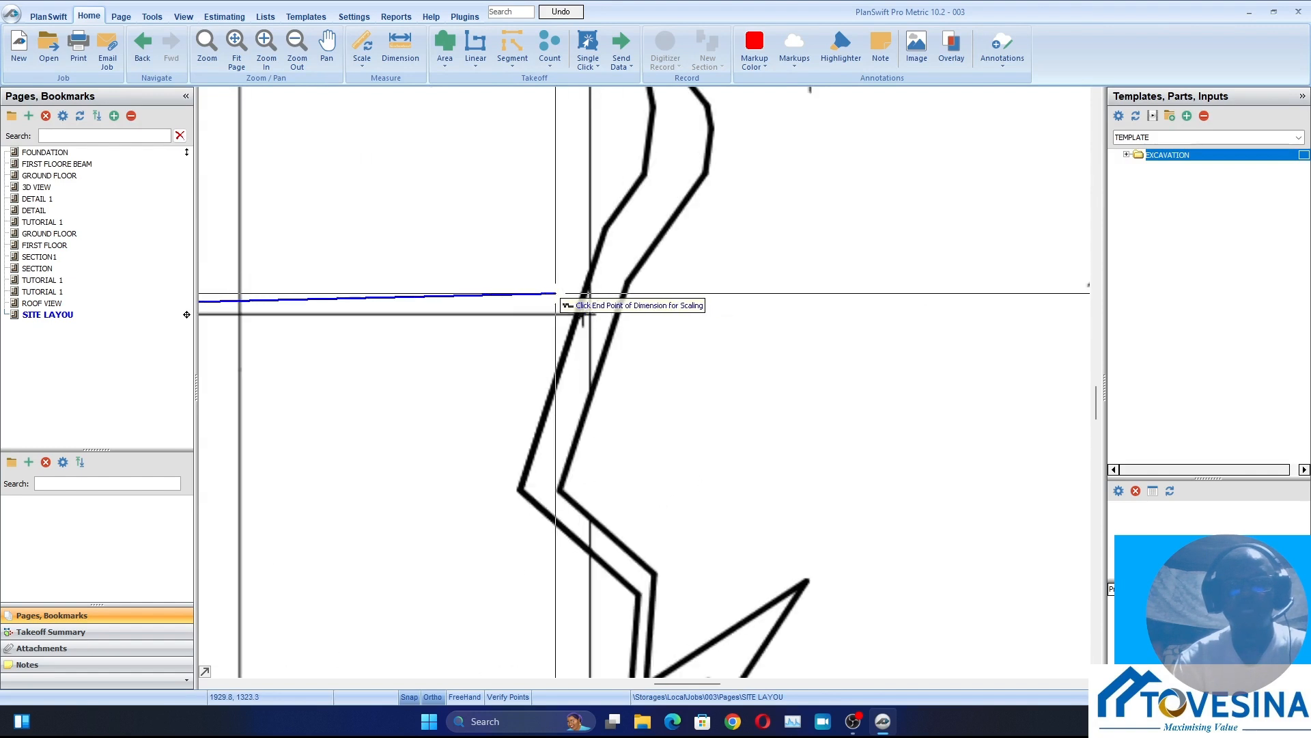
scroll(569, 294, "up", 1)
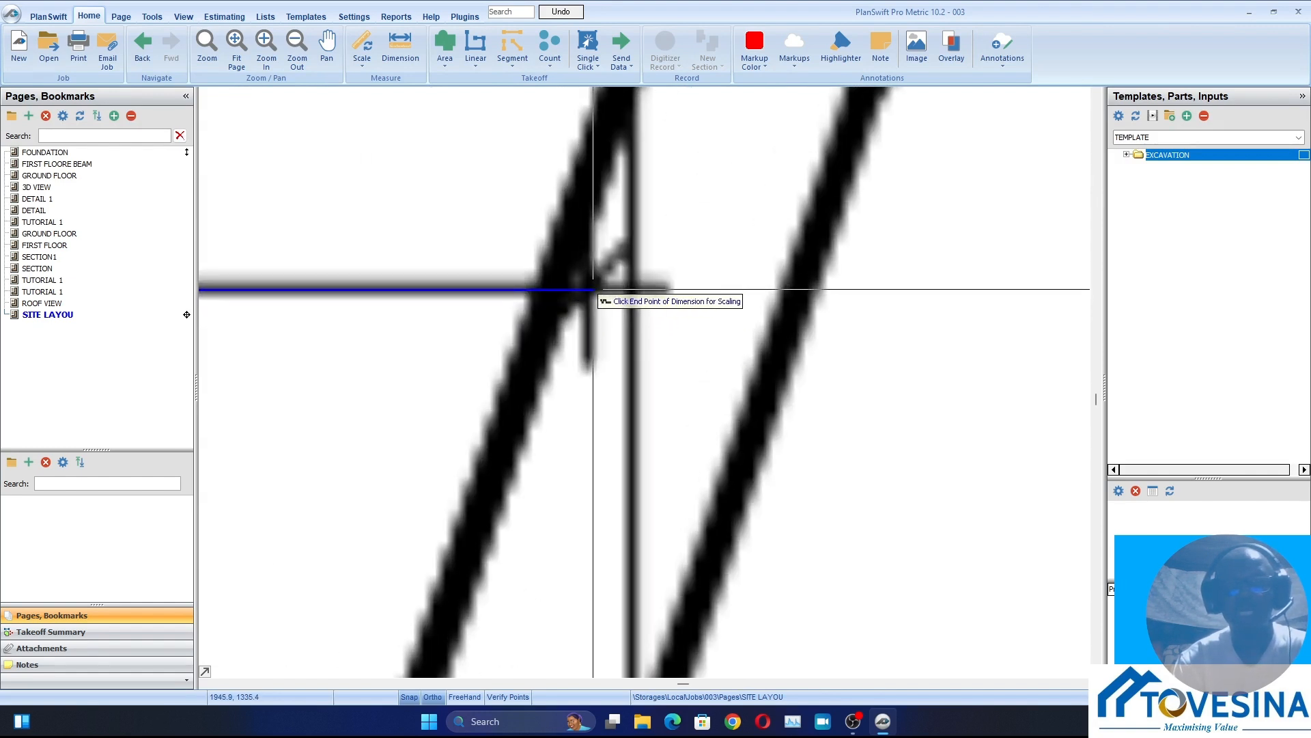
left_click(593, 290)
scroll(614, 362, "down", 4)
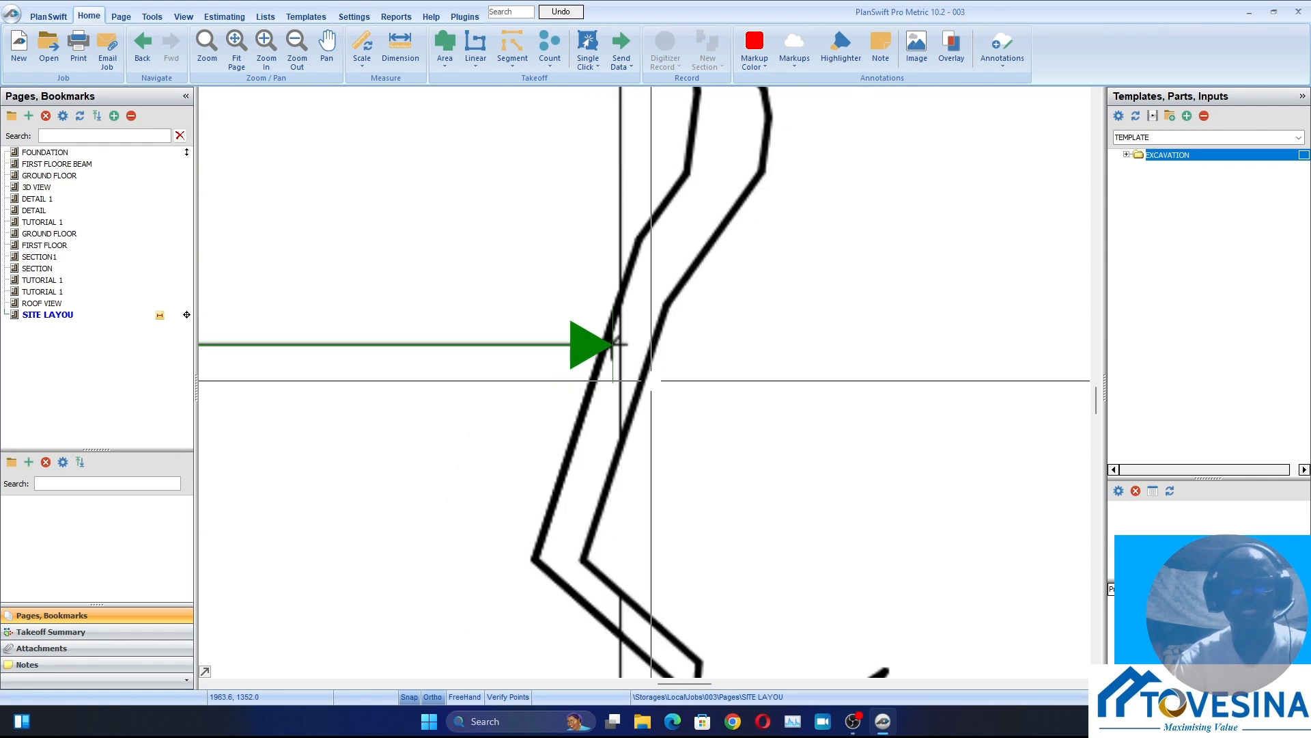
scroll(613, 383, "up", 3)
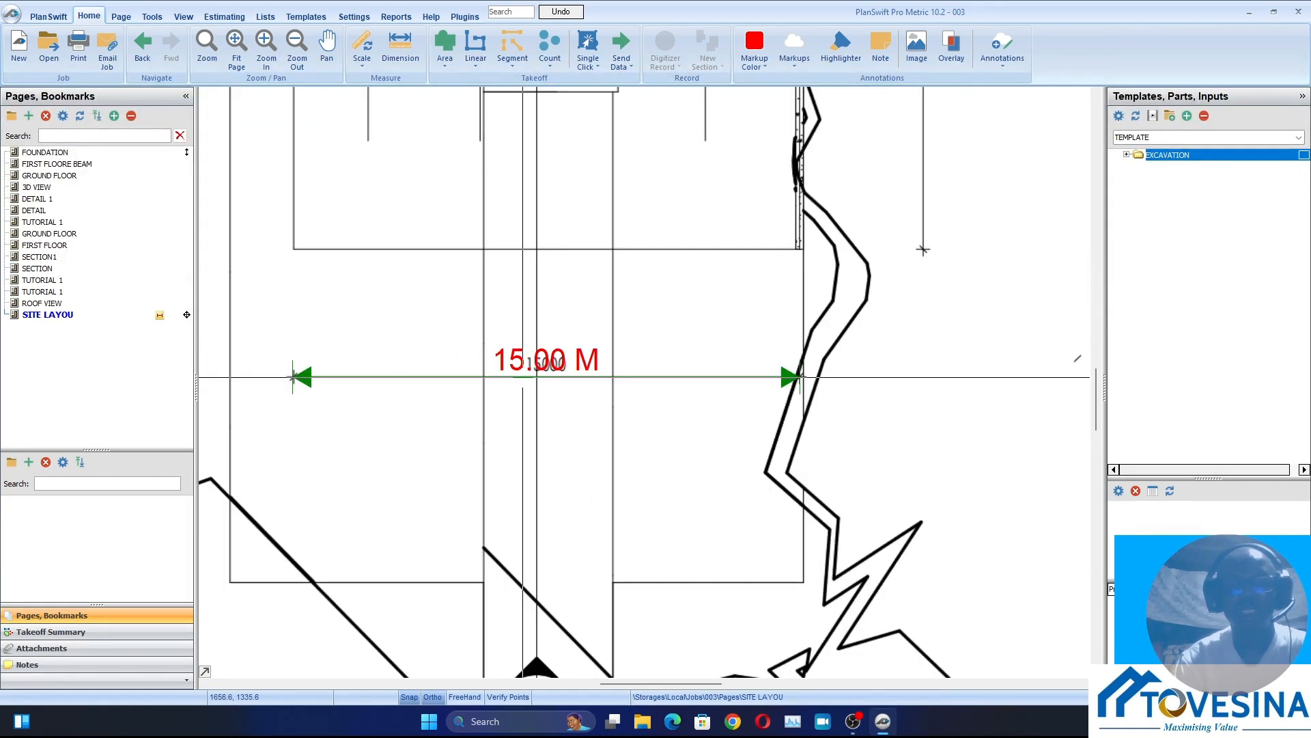
scroll(573, 386, "down", 4)
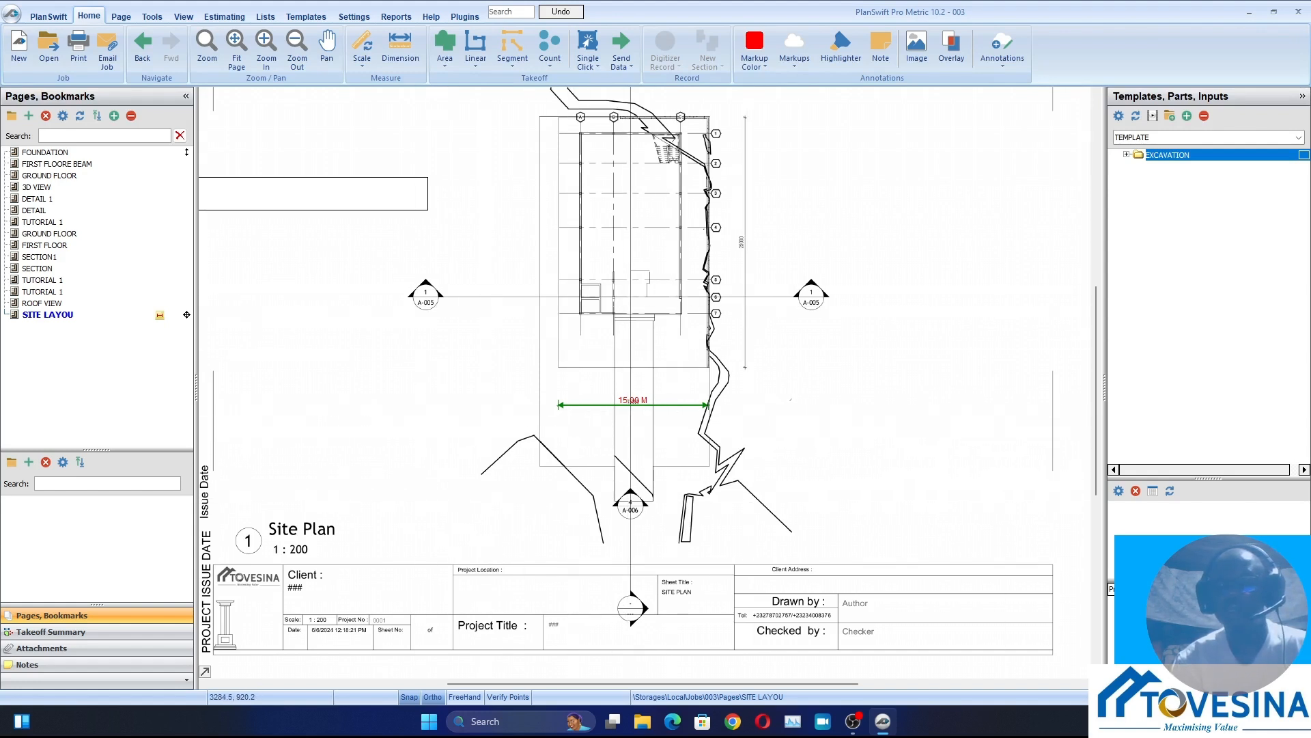
left_click(1126, 154)
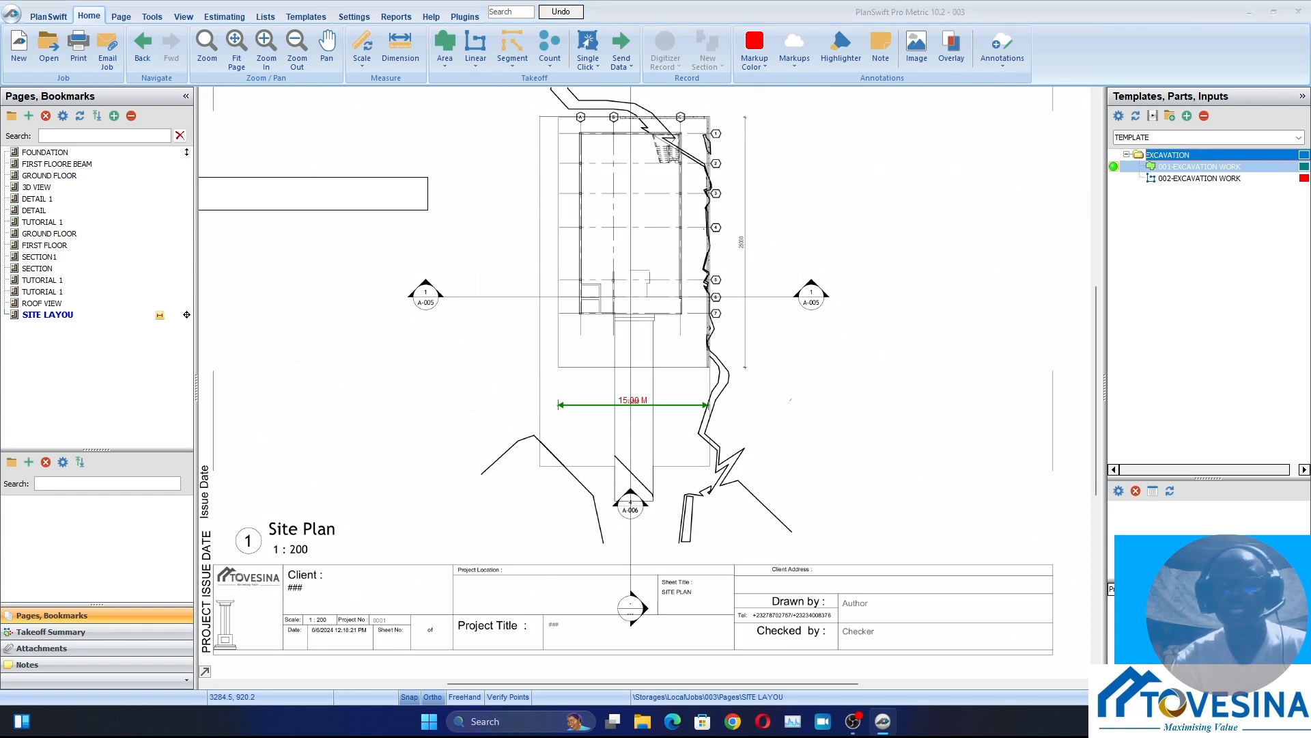
double_click(1199, 166)
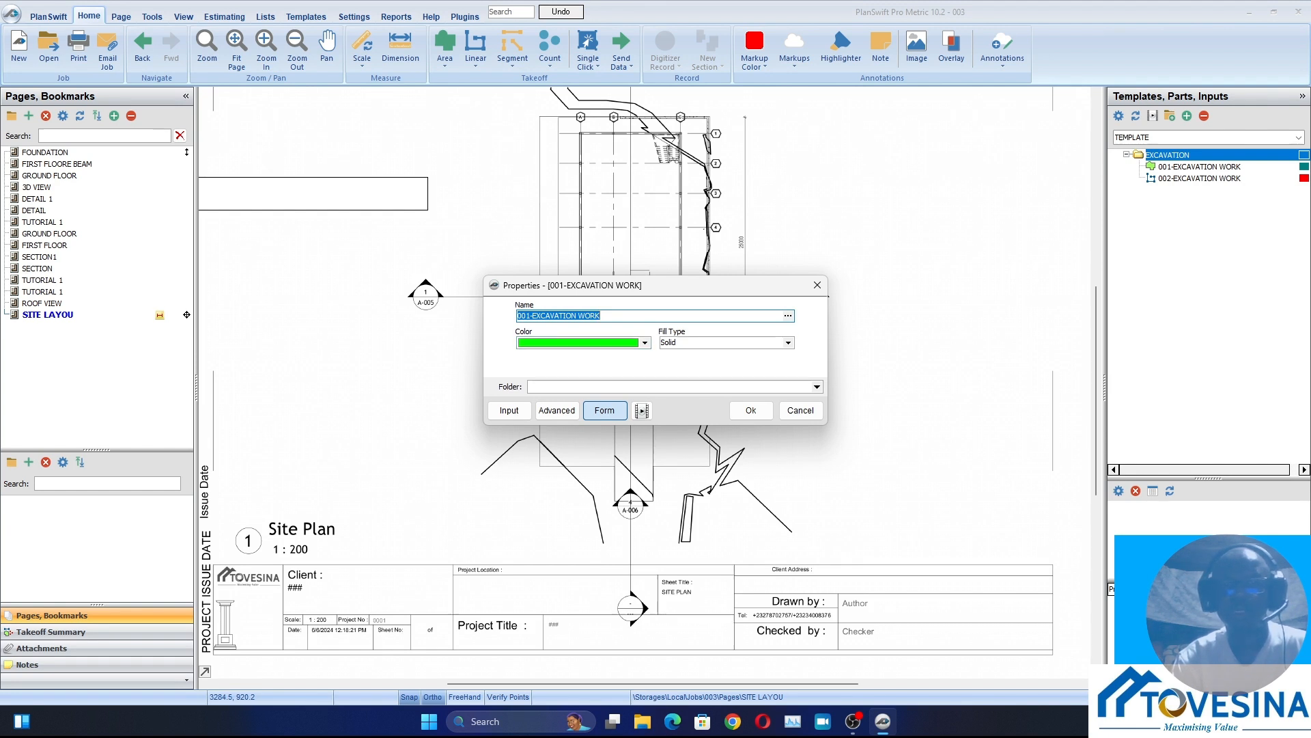
left_click(806, 410)
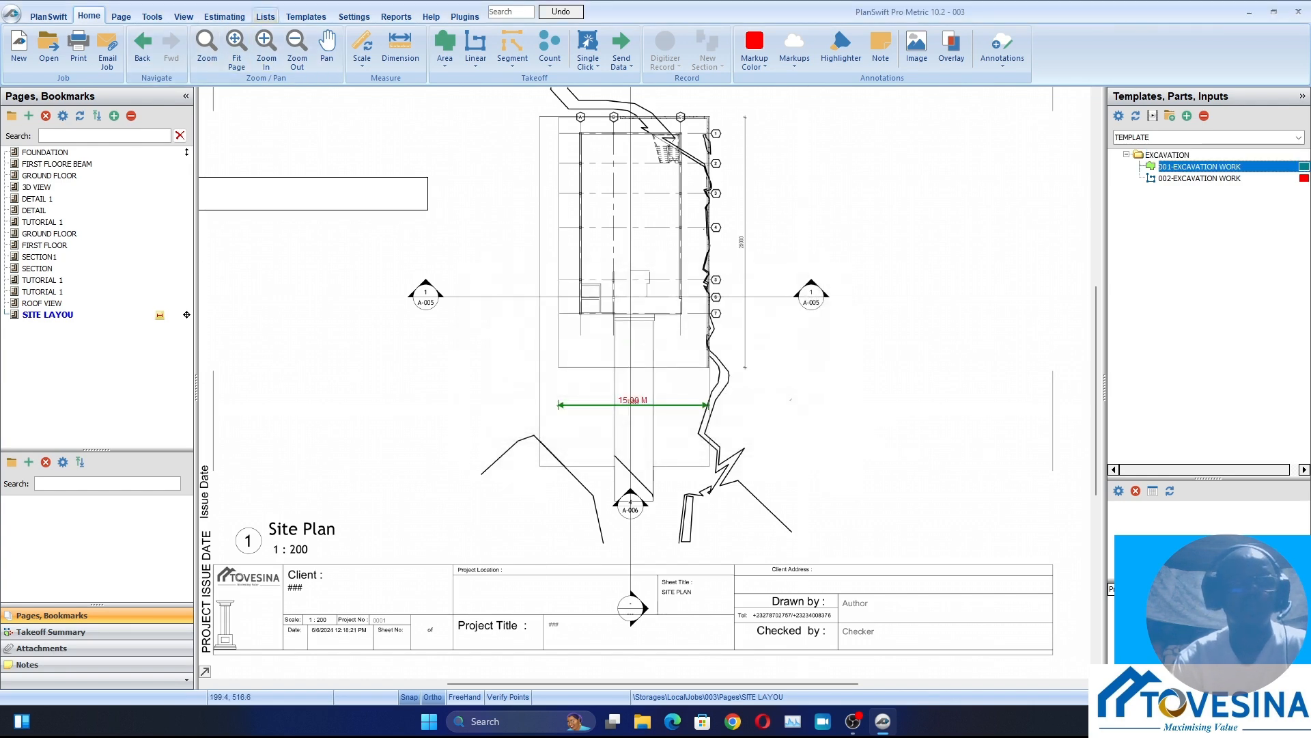
In the templates, expand the EXCAVATION folder and make Depth a form input in the advanced properties of 001-EXCAVATION WORK
left_click(306, 16)
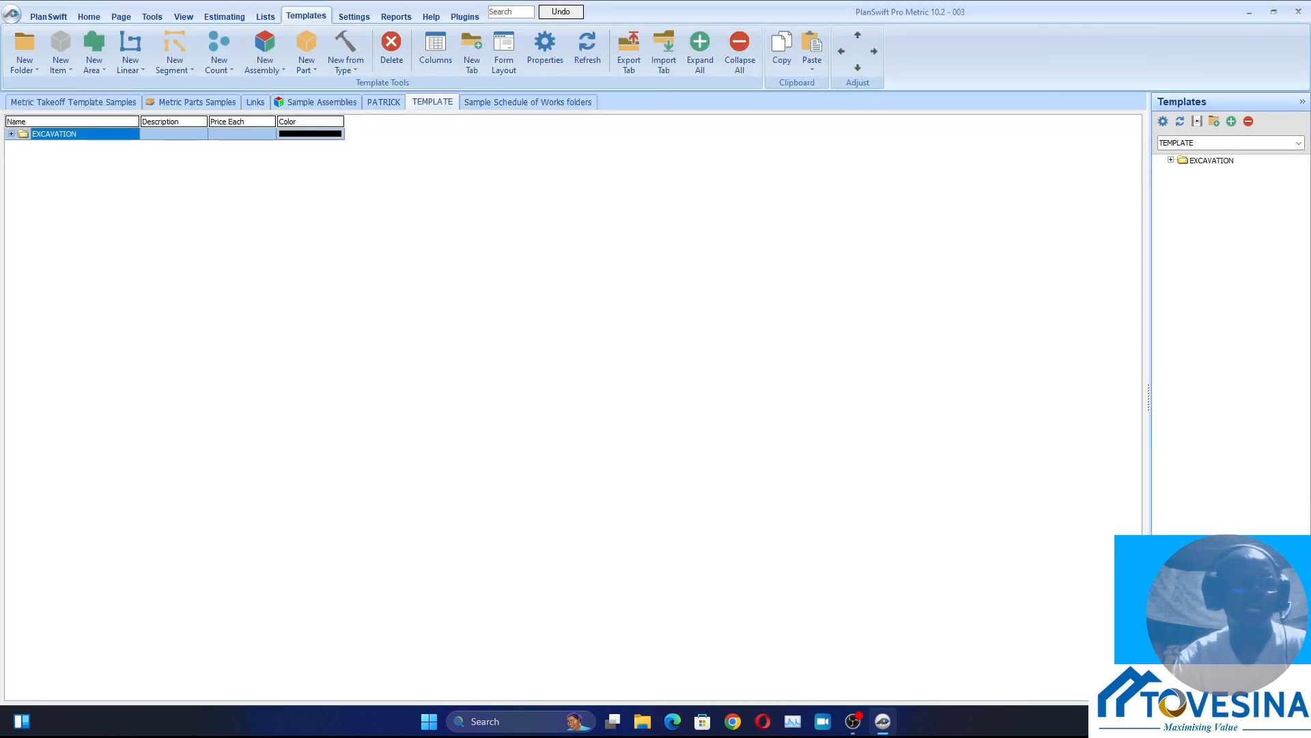
left_click(11, 134)
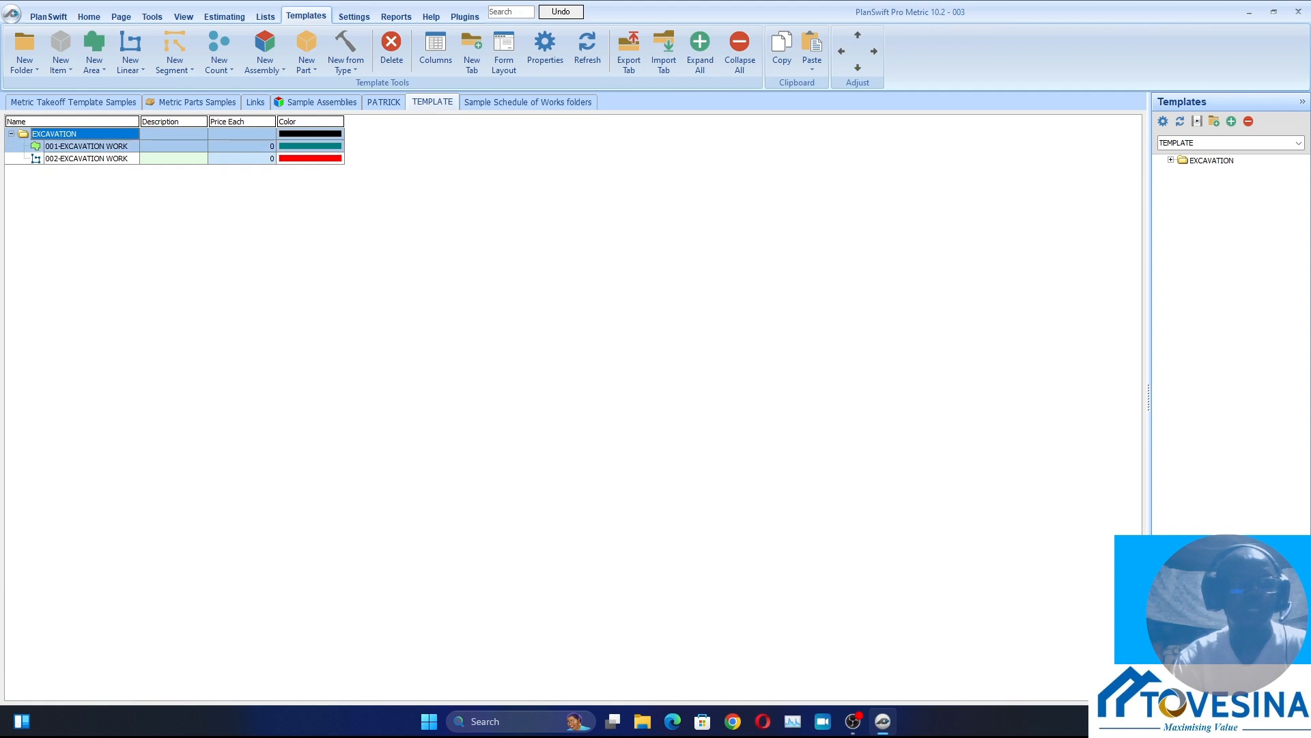
double_click(86, 146)
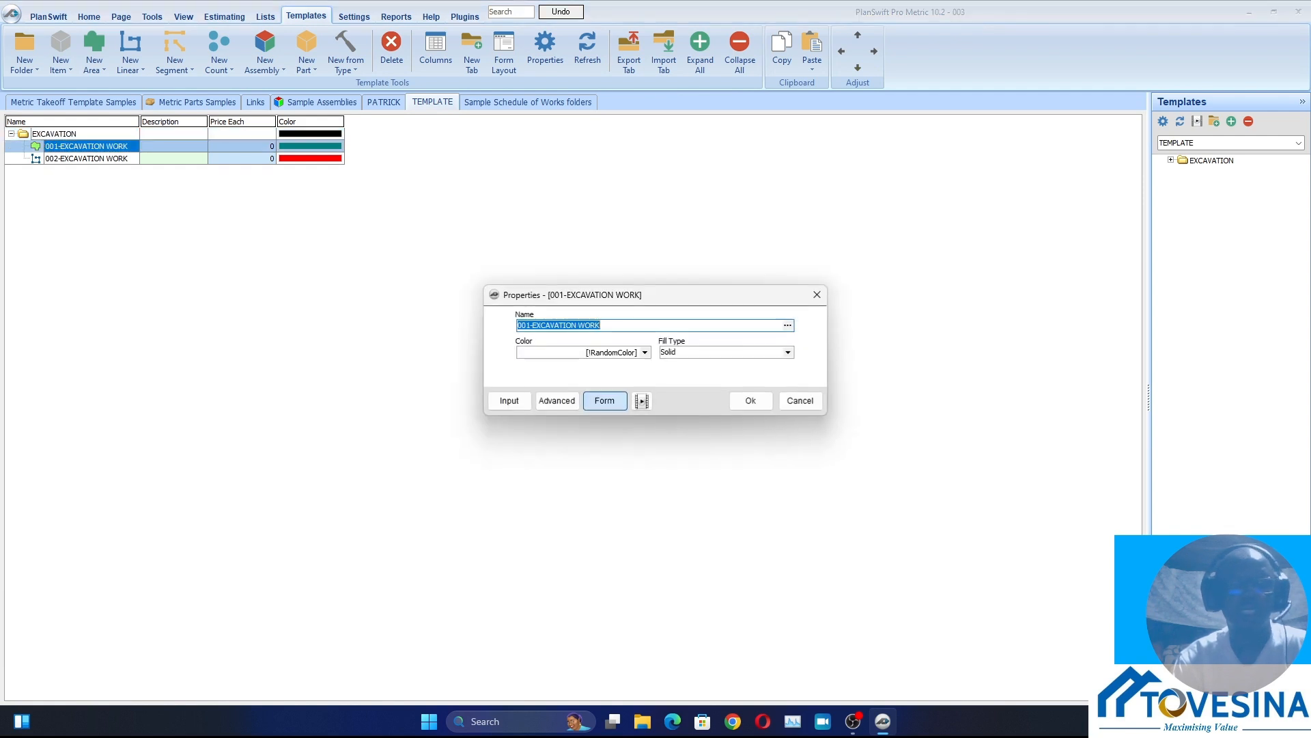
left_click(557, 400)
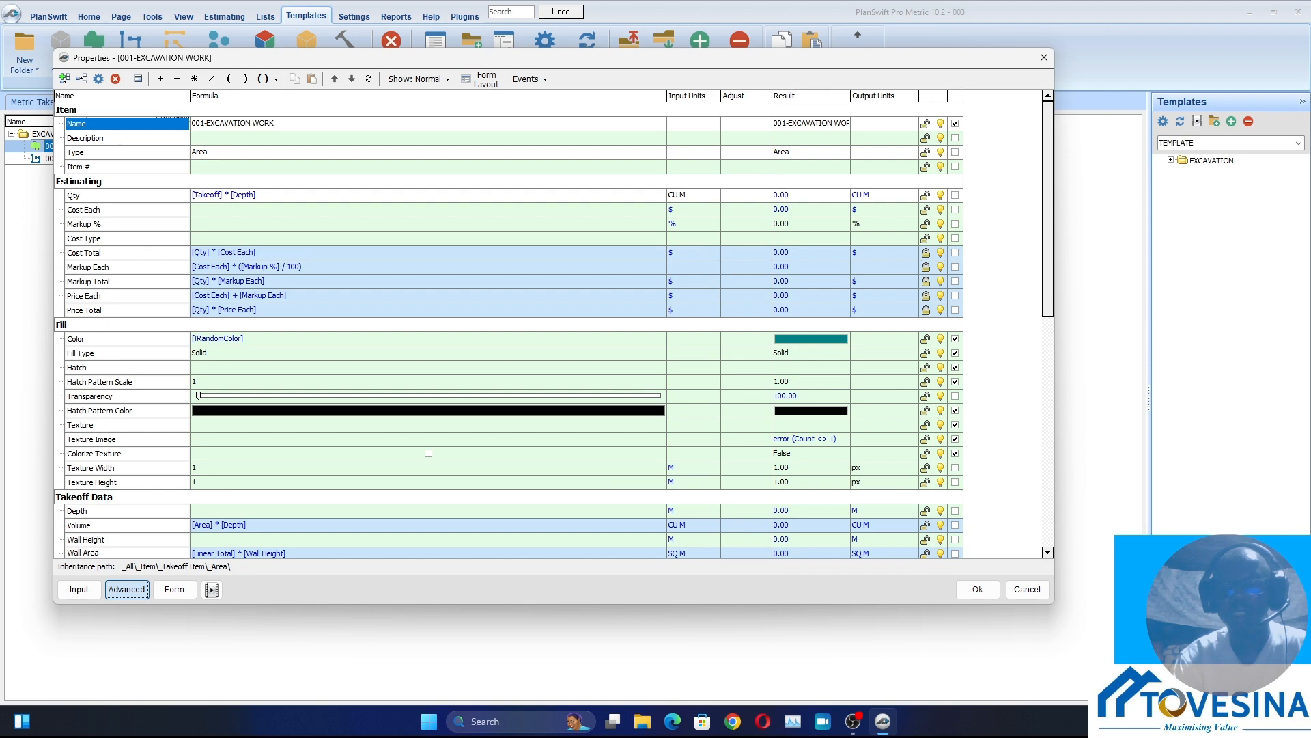
left_click(955, 511)
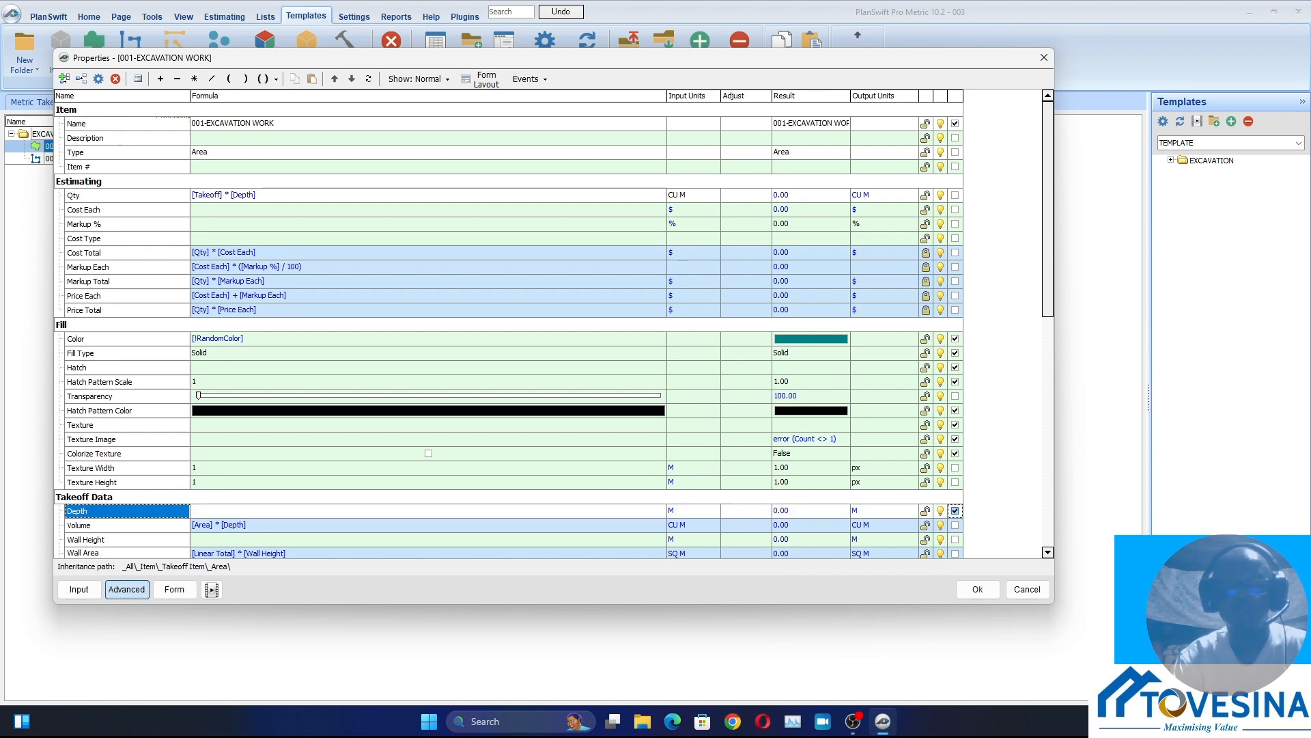
Show units for the Depth field in the form layout of 001-EXCAVATION WORK and save its properties
left_click(484, 78)
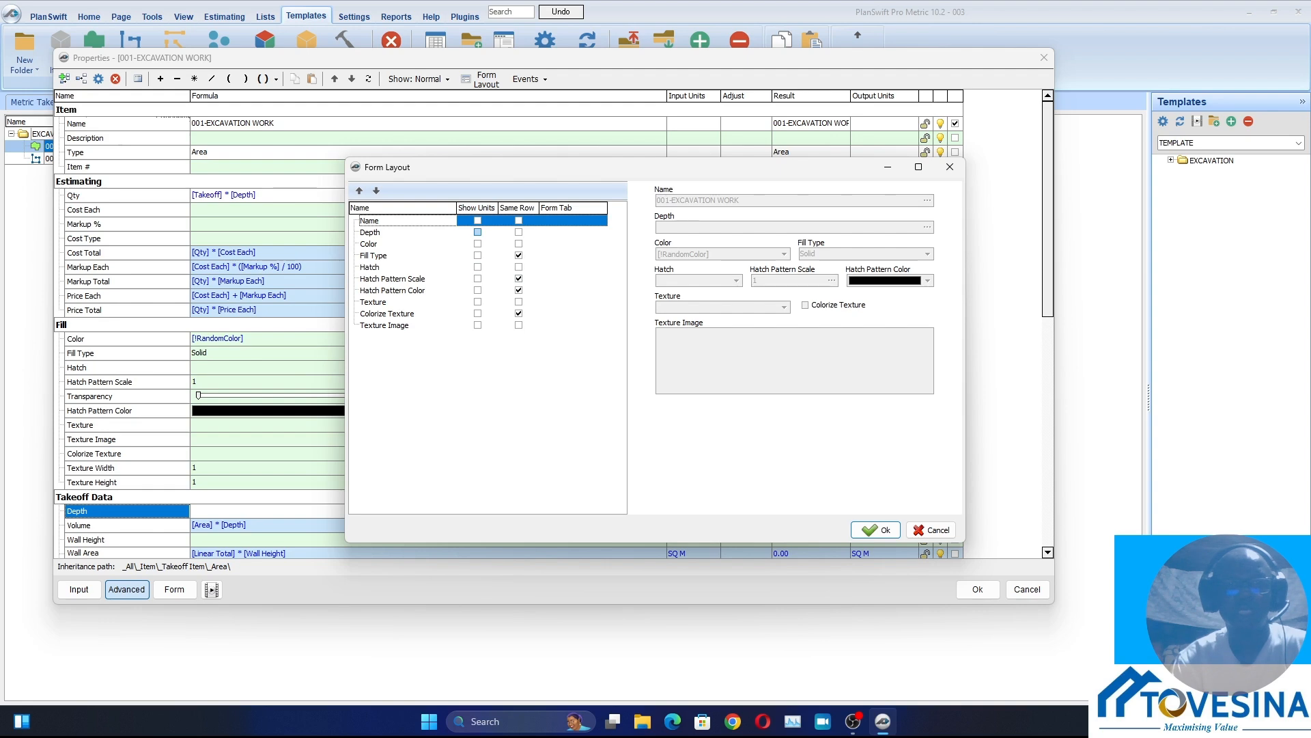
left_click(477, 232)
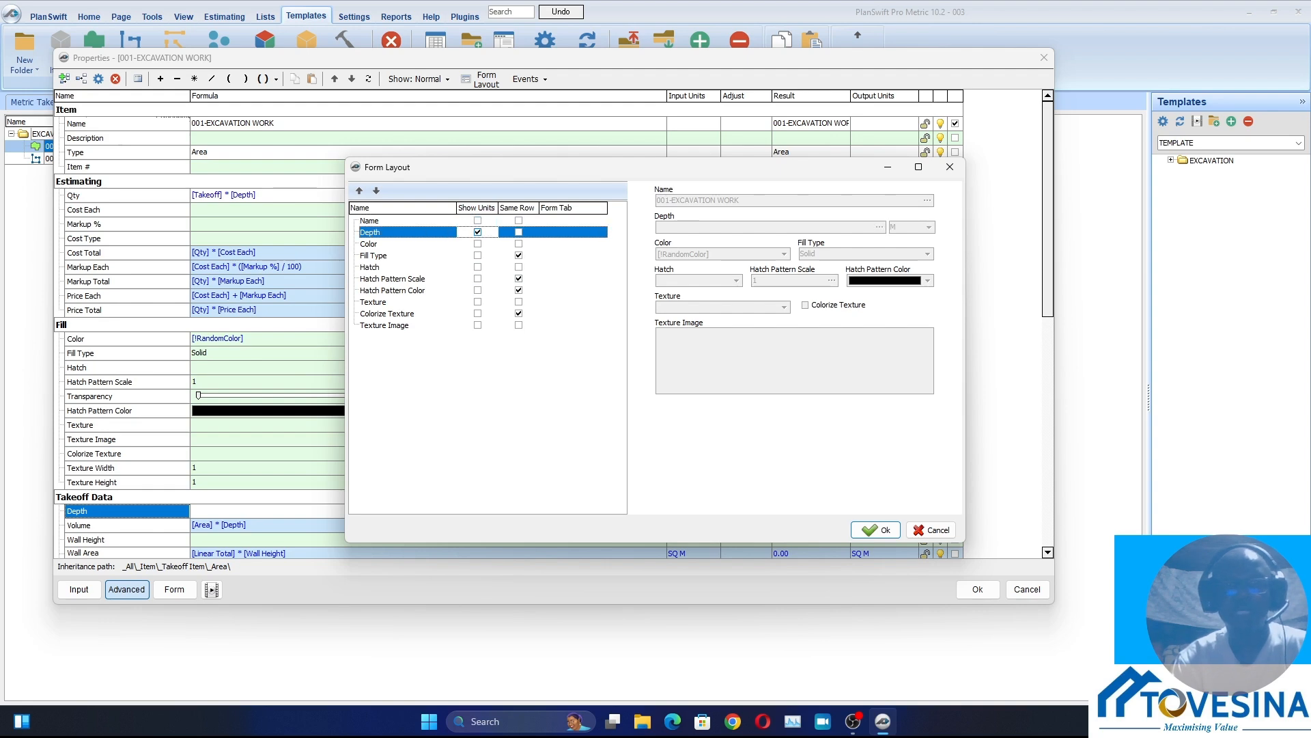
left_click(876, 530)
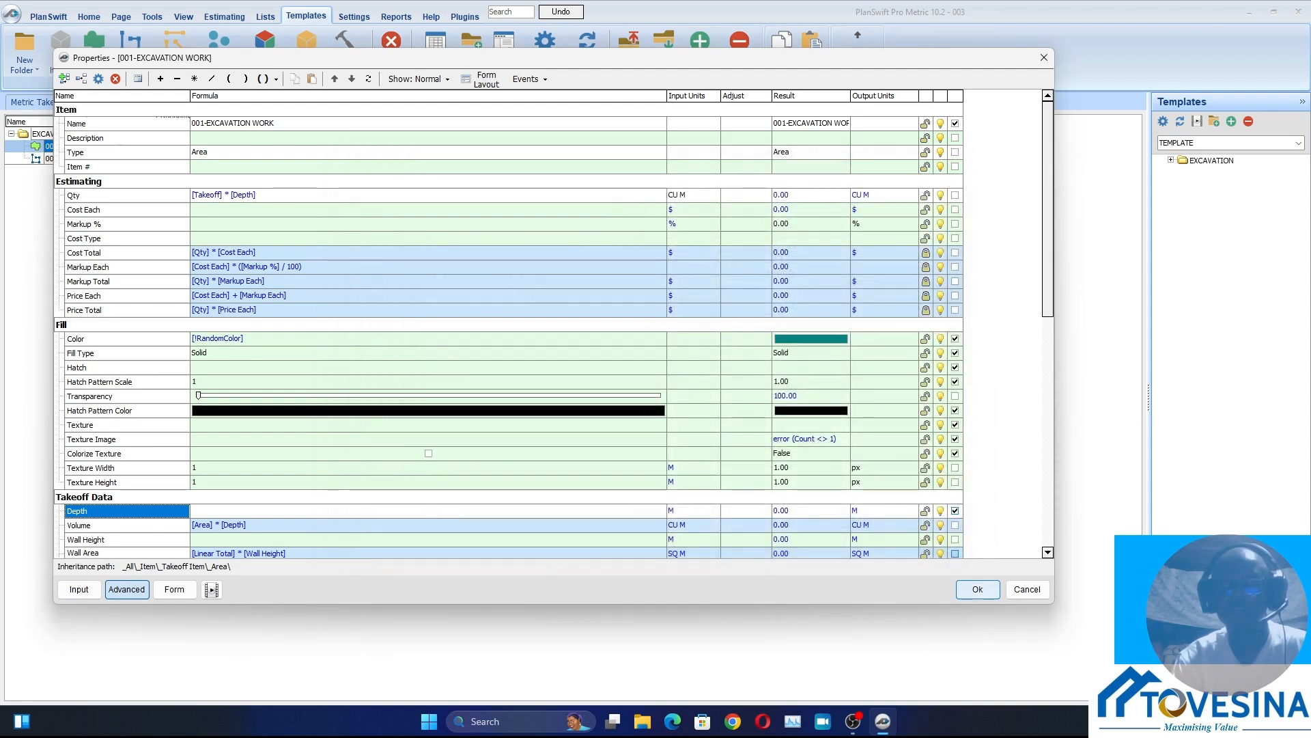
left_click(978, 590)
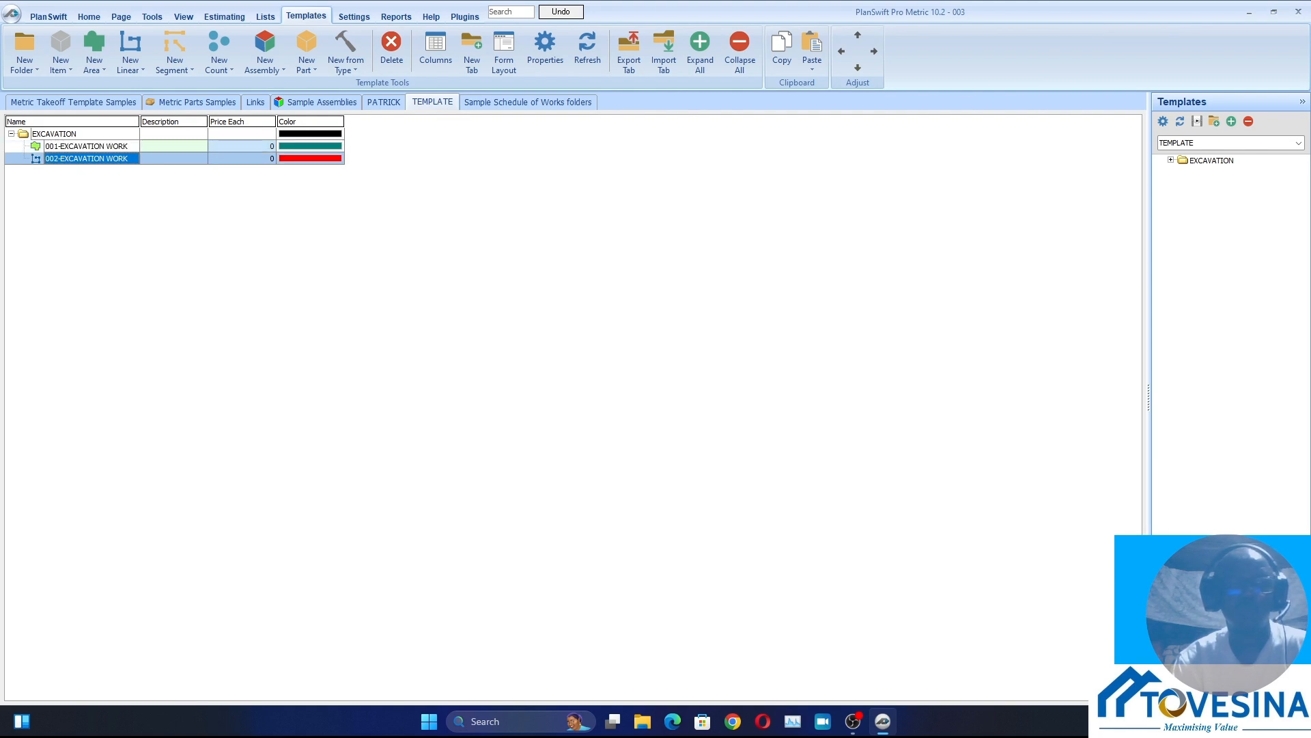
Review the Width and Depth input settings in the advanced properties of 002-EXCAVATION WORK, and collapse the EXCAVATION folder
double_click(86, 158)
left_click(557, 427)
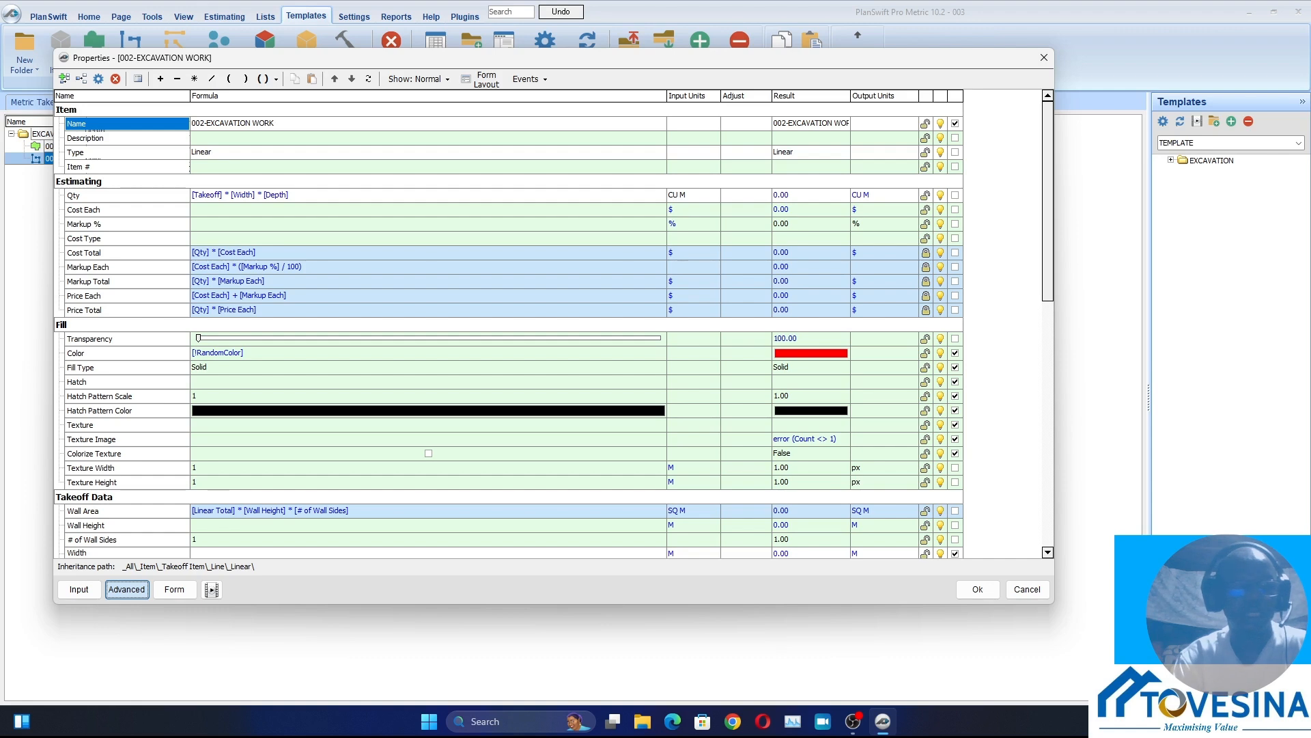
scroll(553, 327, "down", 3)
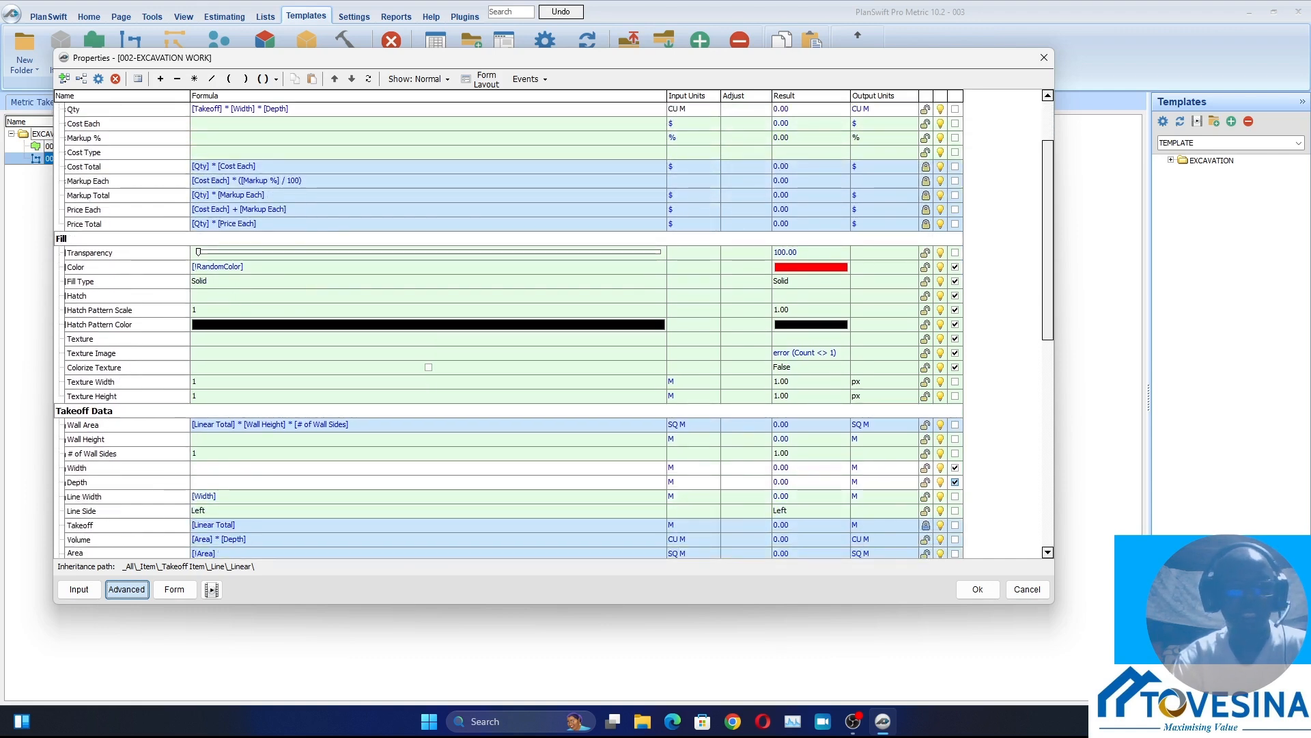
left_click(977, 589)
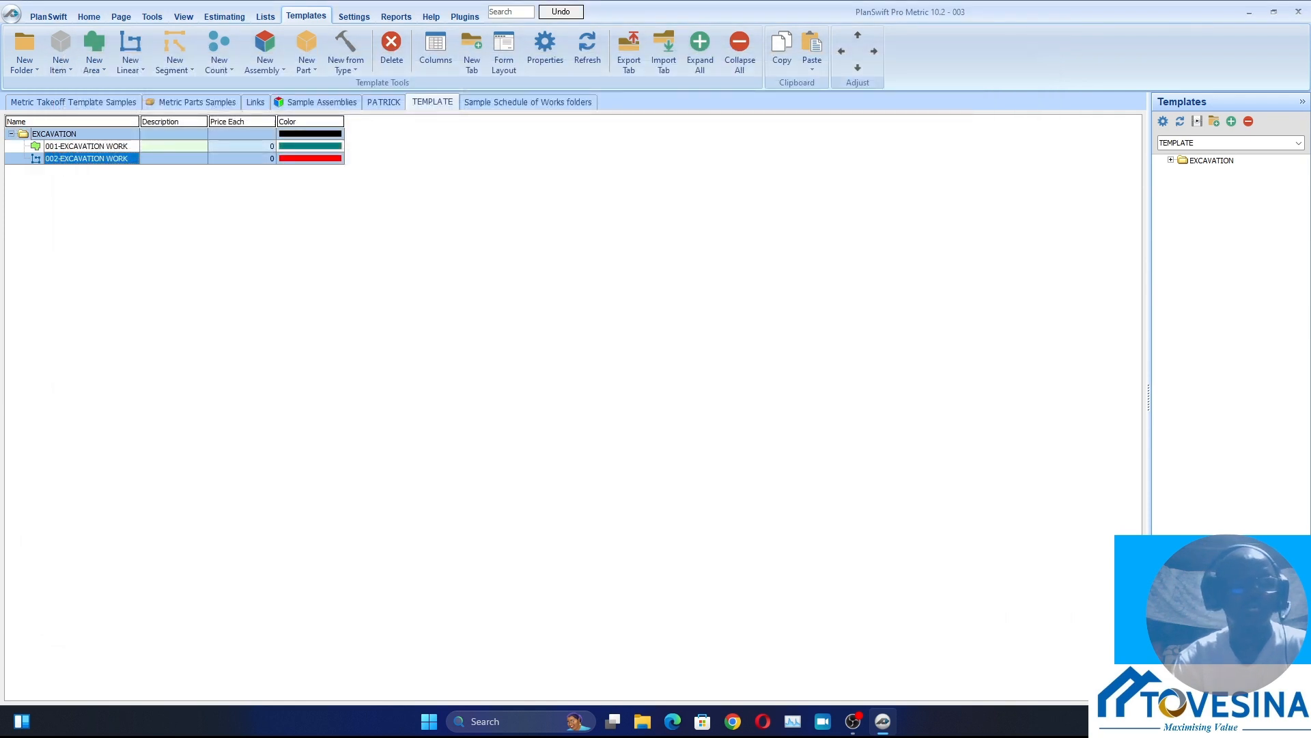
left_click(11, 134)
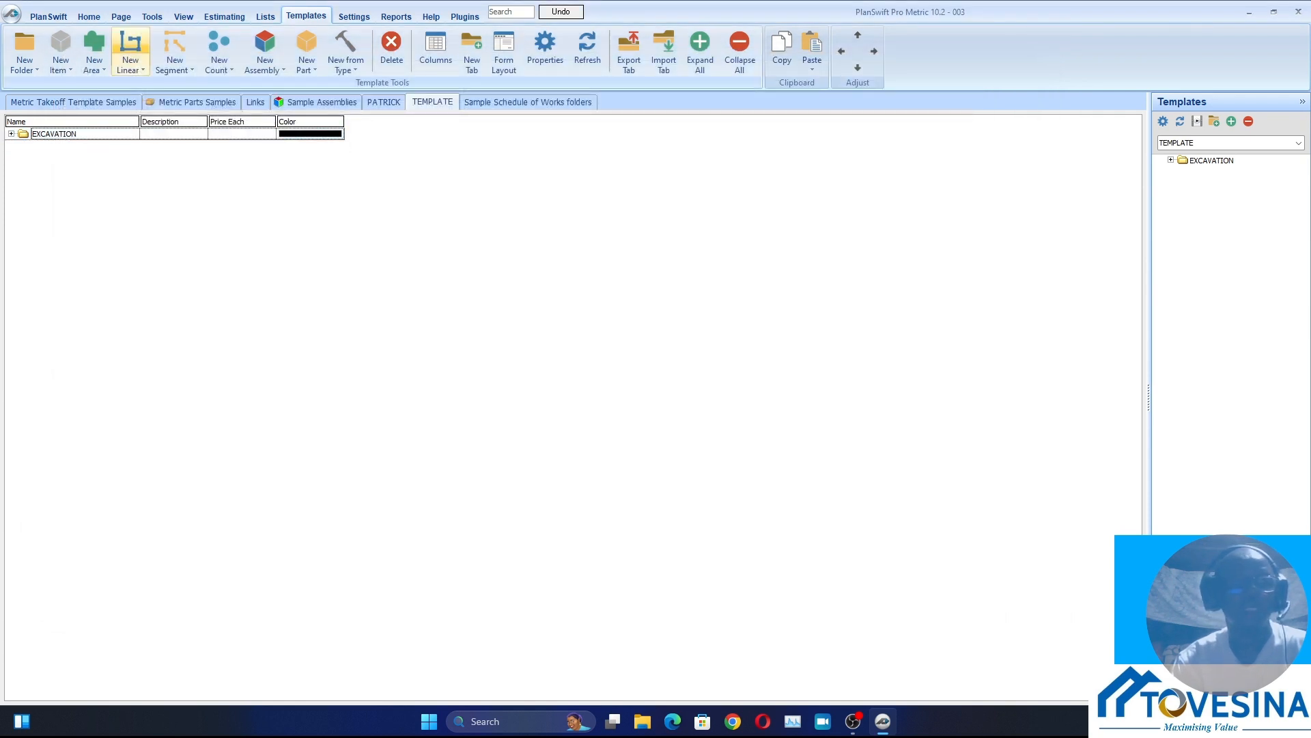
Return to the site plan and start a 001-EXCAVATION WORK area takeoff with a depth of 0.2 M
left_click(89, 15)
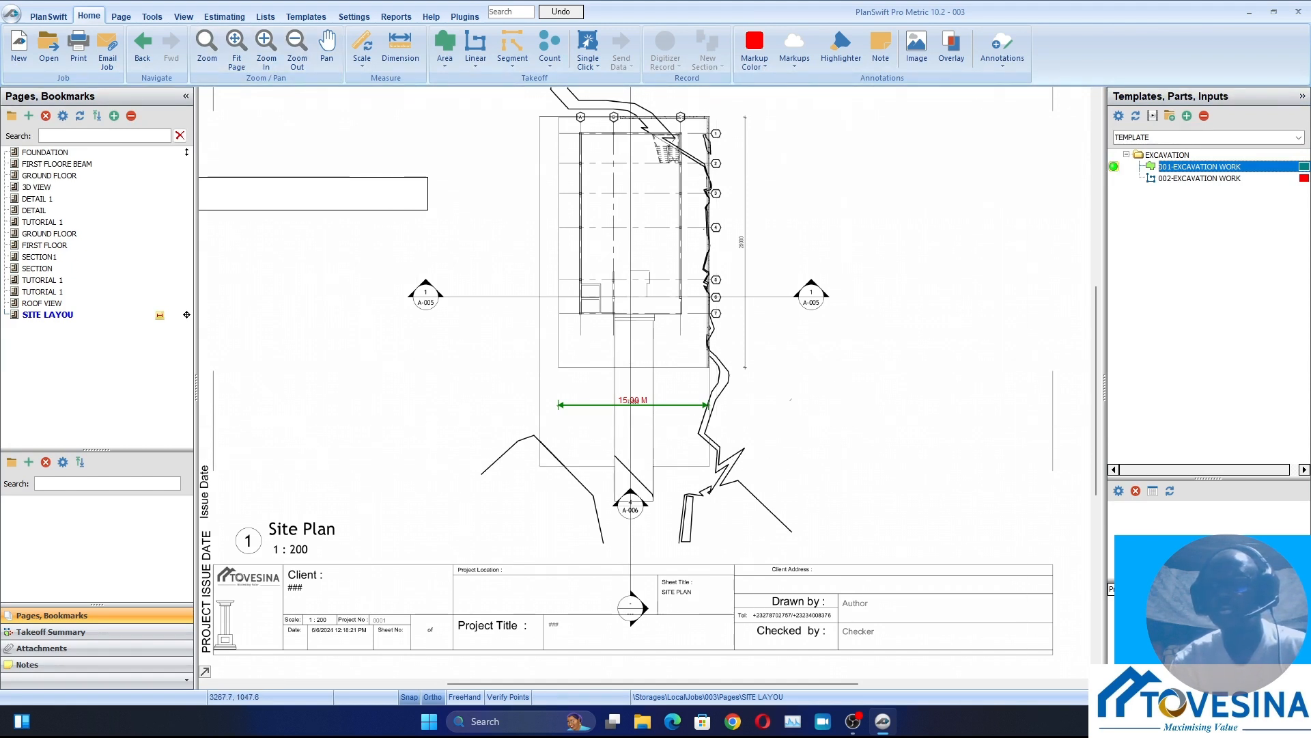
double_click(1159, 166)
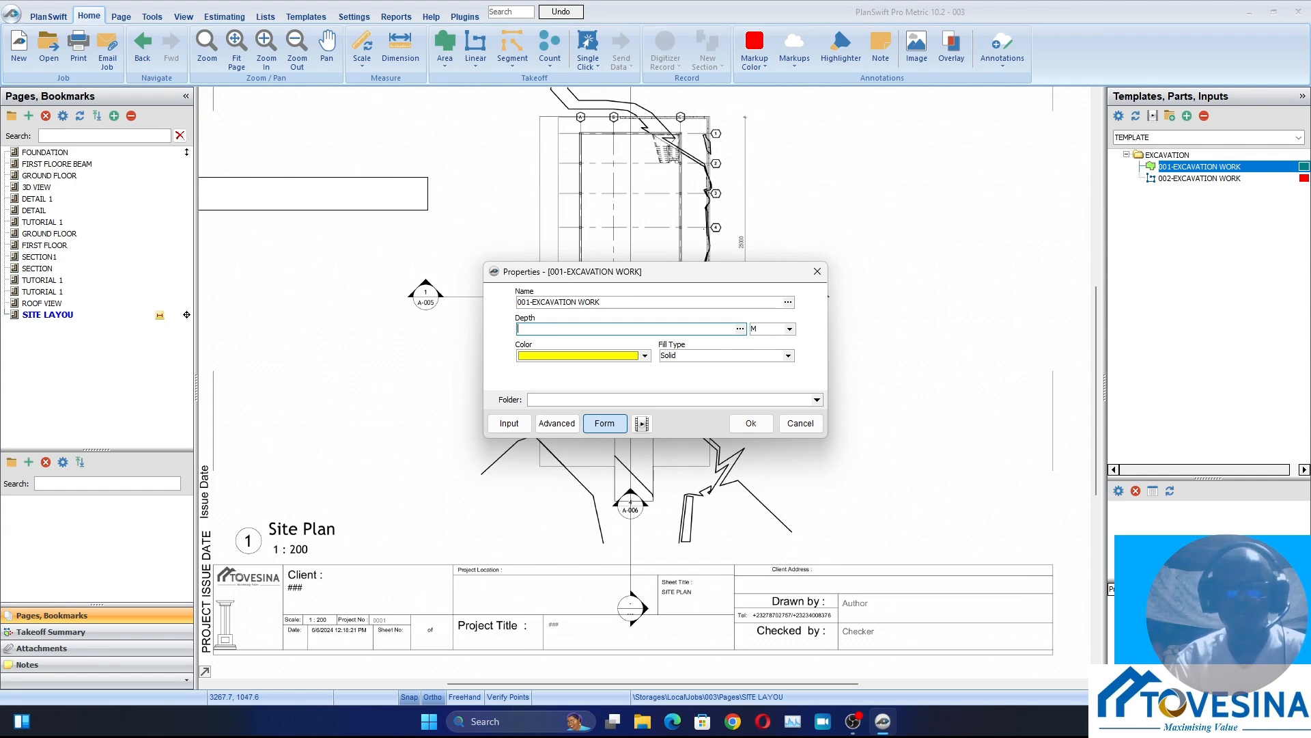
type("0.2")
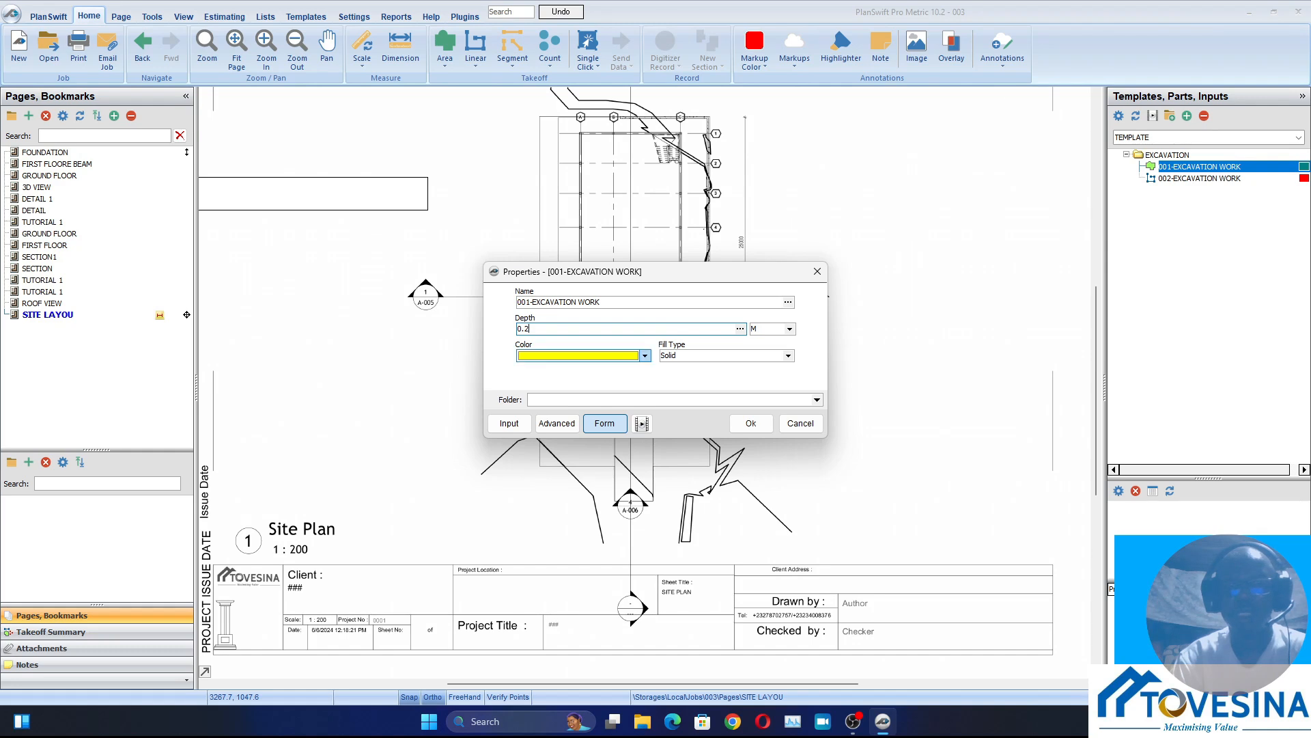
left_click(645, 356)
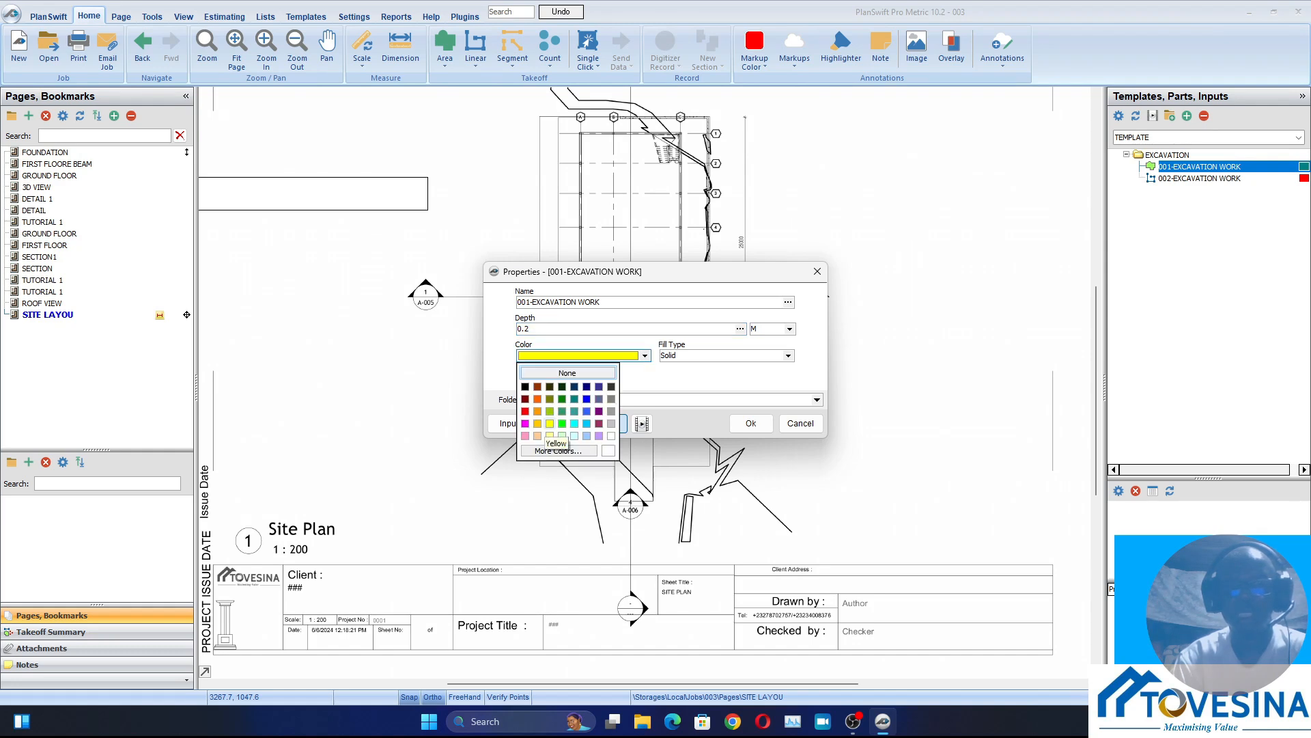
left_click(644, 355)
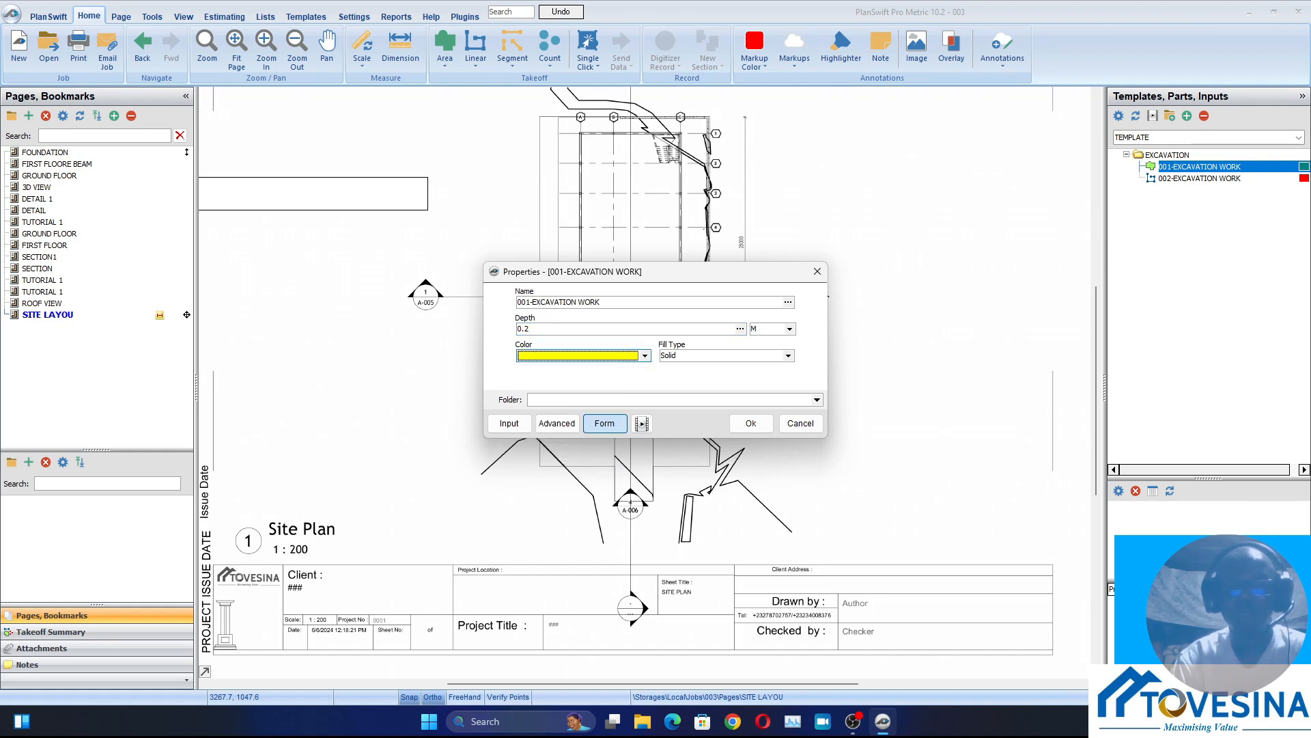
left_click(752, 424)
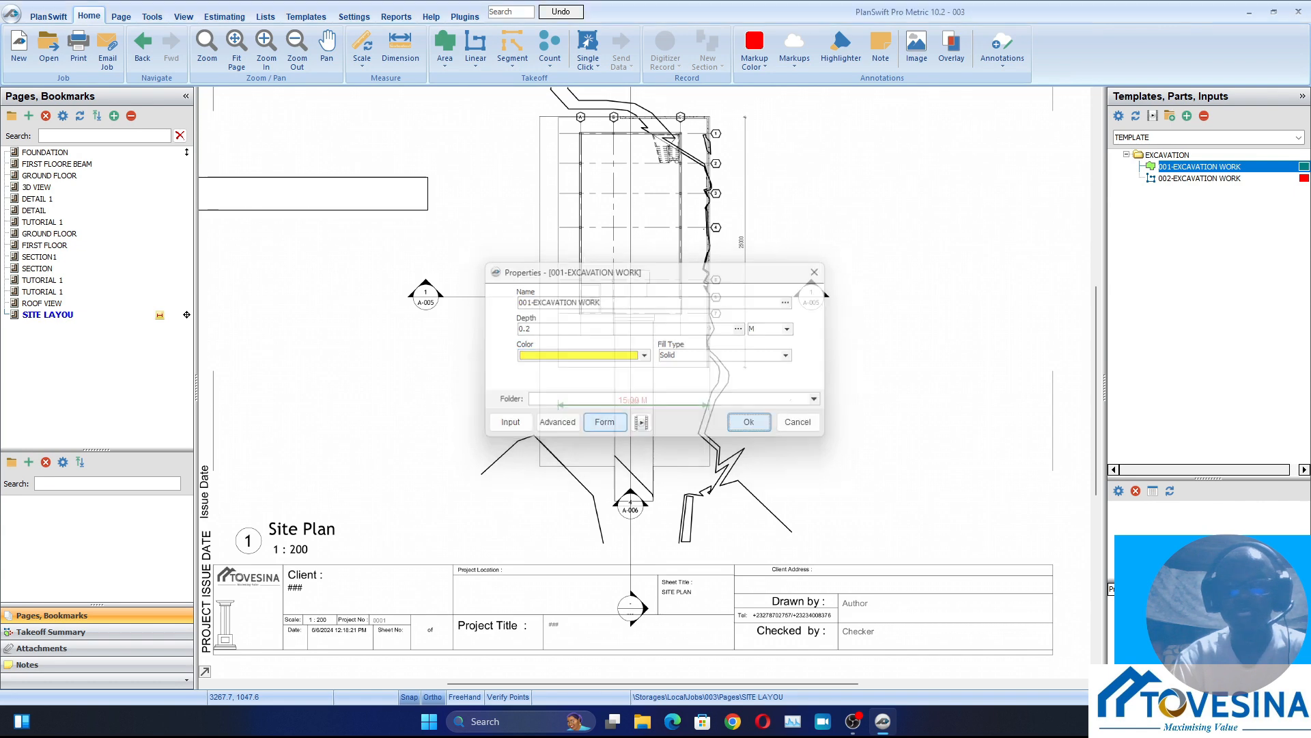
Trace the site boundary from its lower-left corner up about 31.3 m, and across about 17 m to the upper-right corner
scroll(557, 457, "up", 10)
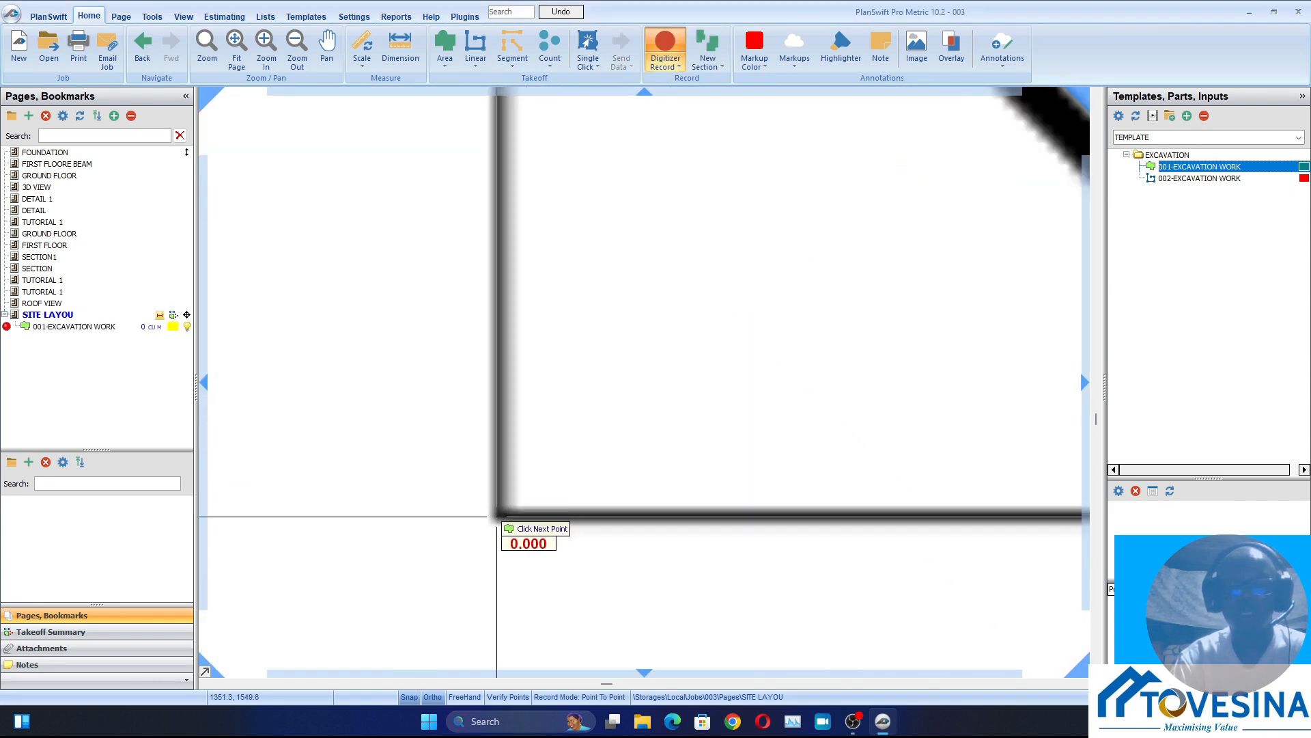
scroll(502, 410, "down", 8)
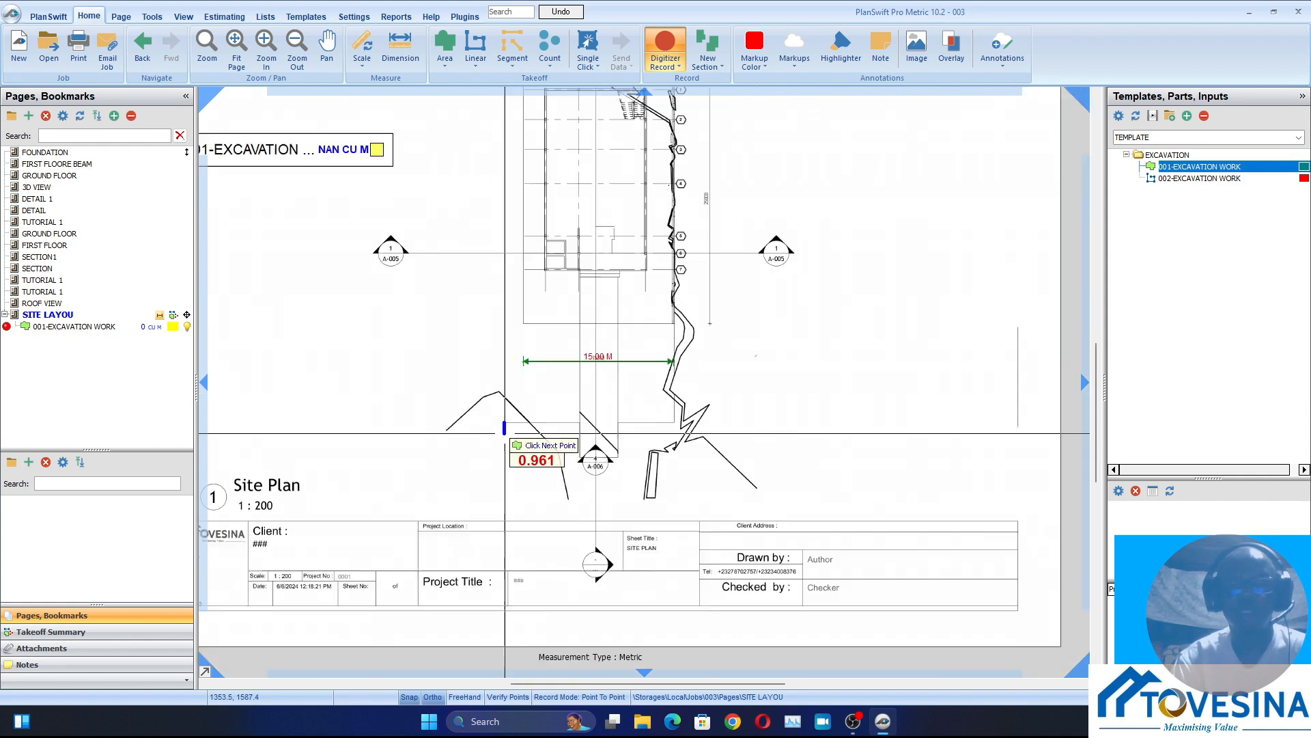
scroll(526, 336, "up", 6)
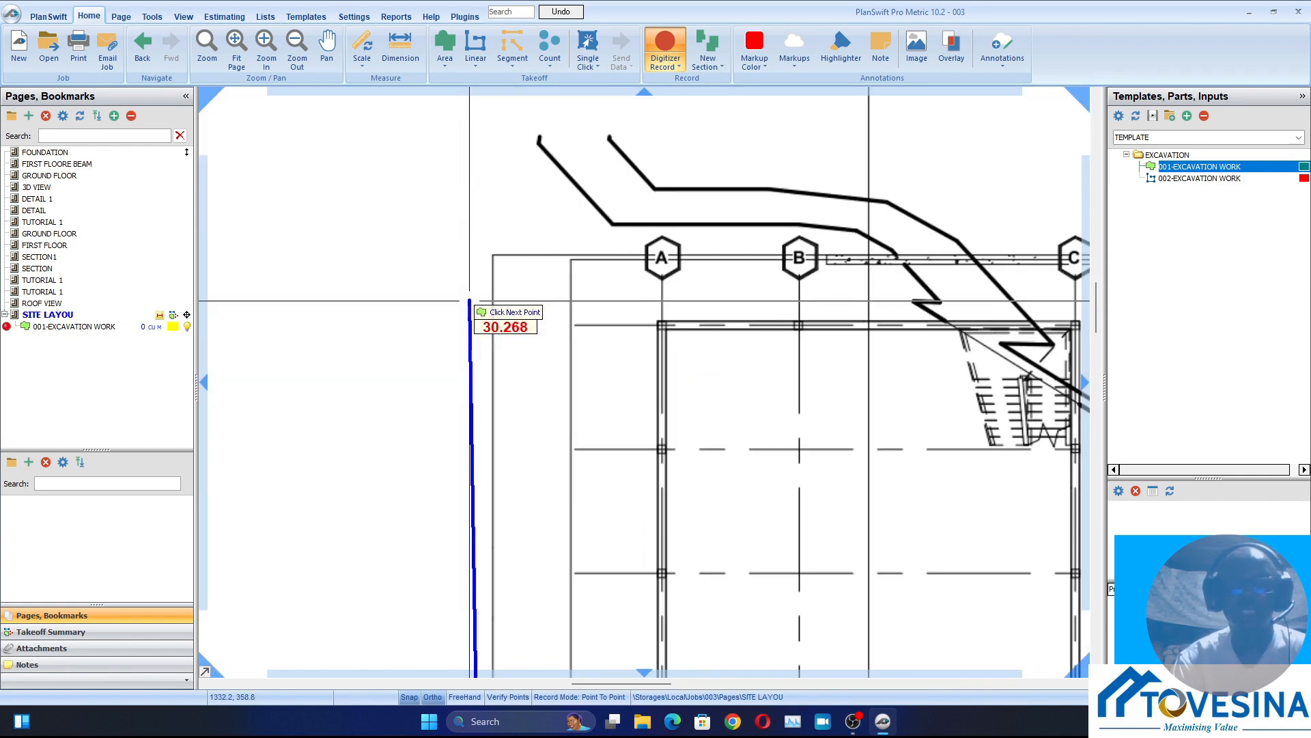
left_click(492, 254)
scroll(616, 257, "down", 5)
scroll(734, 259, "up", 8)
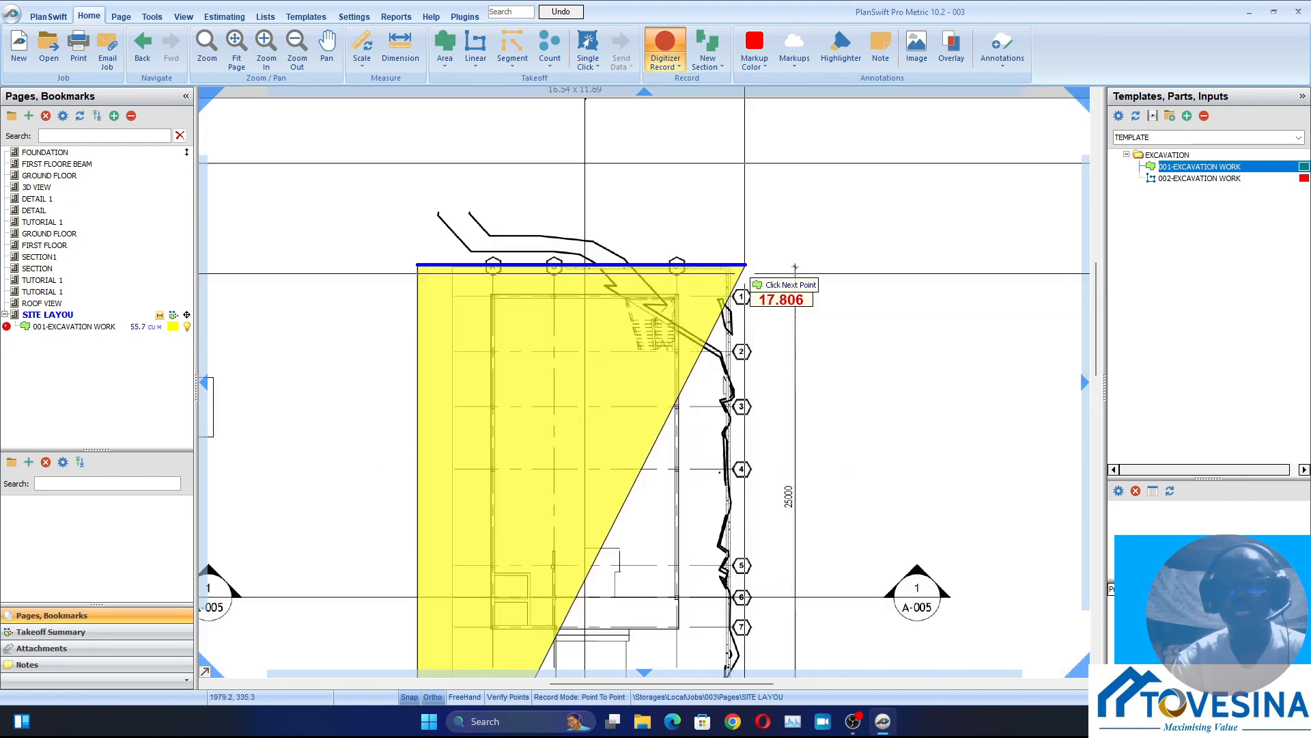
scroll(742, 270, "up", 5)
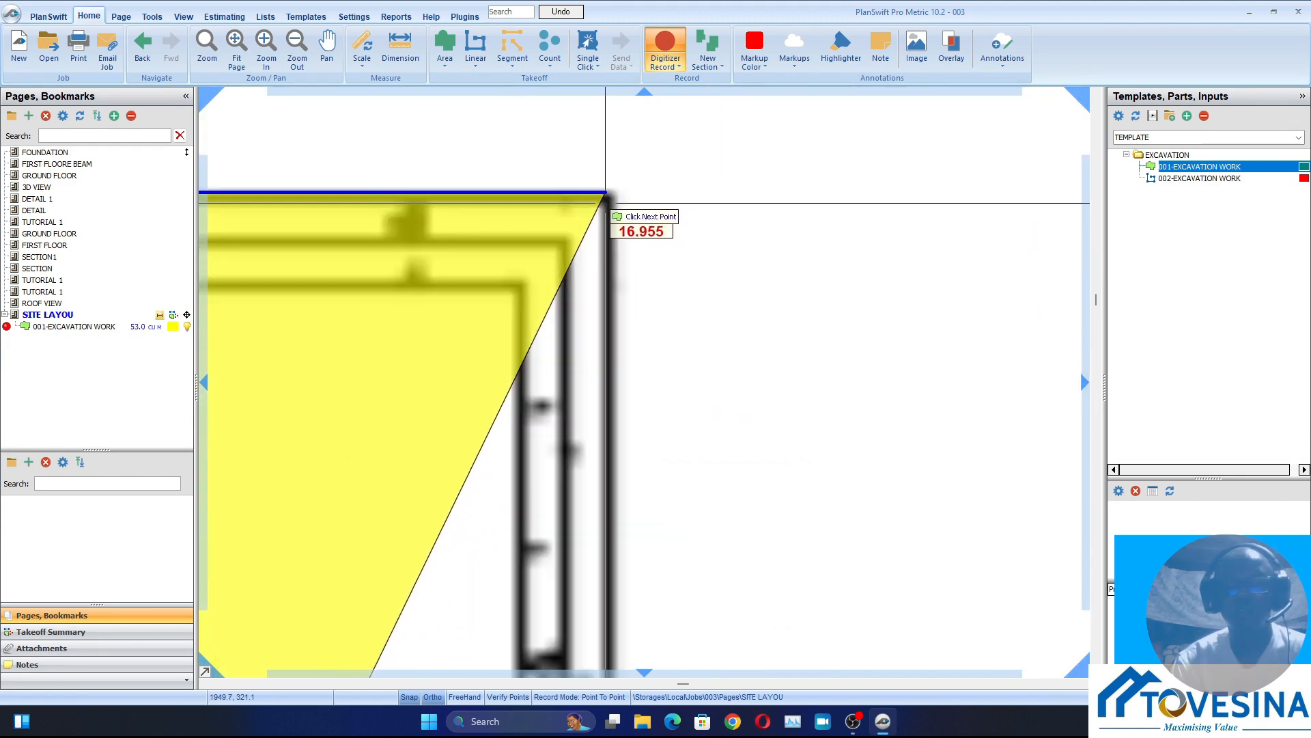
left_click(610, 197)
Continue the excavation area down the site's right boundary, about 31.2 m, to its lower-right corner
scroll(610, 198, "down", 5)
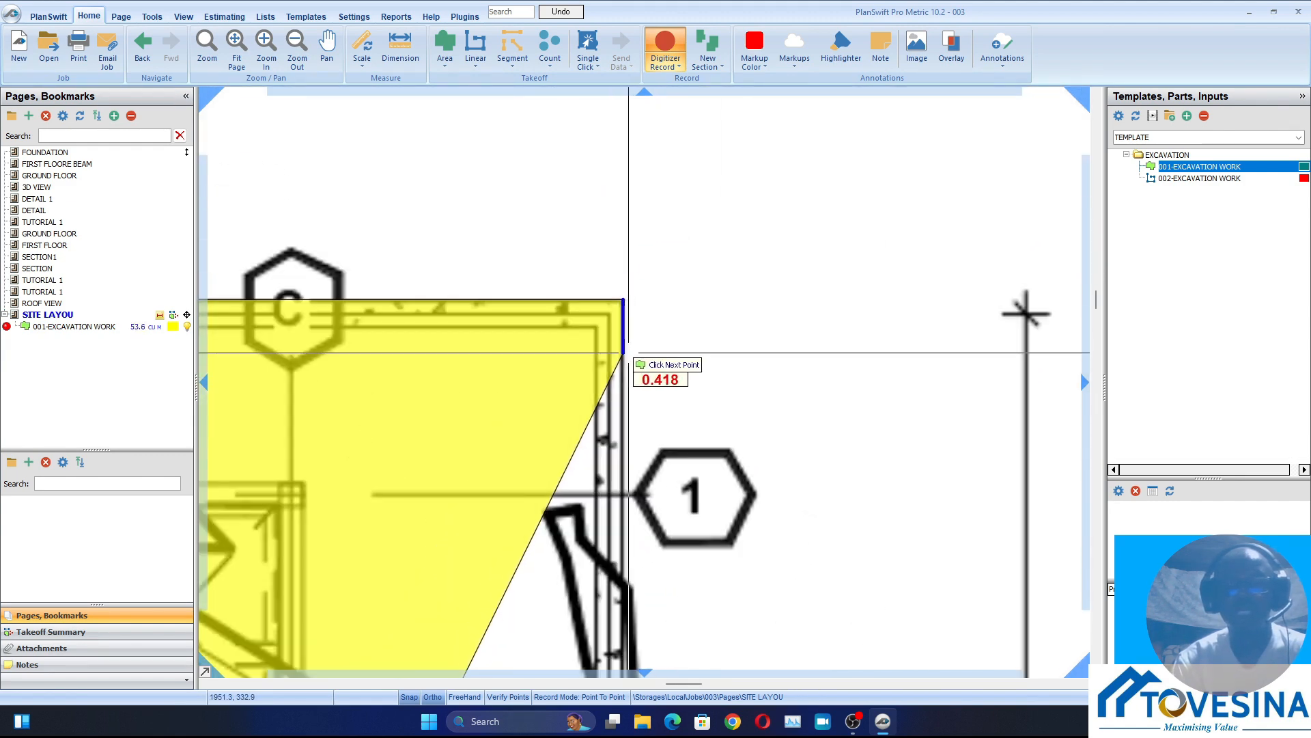
scroll(628, 355, "down", 5)
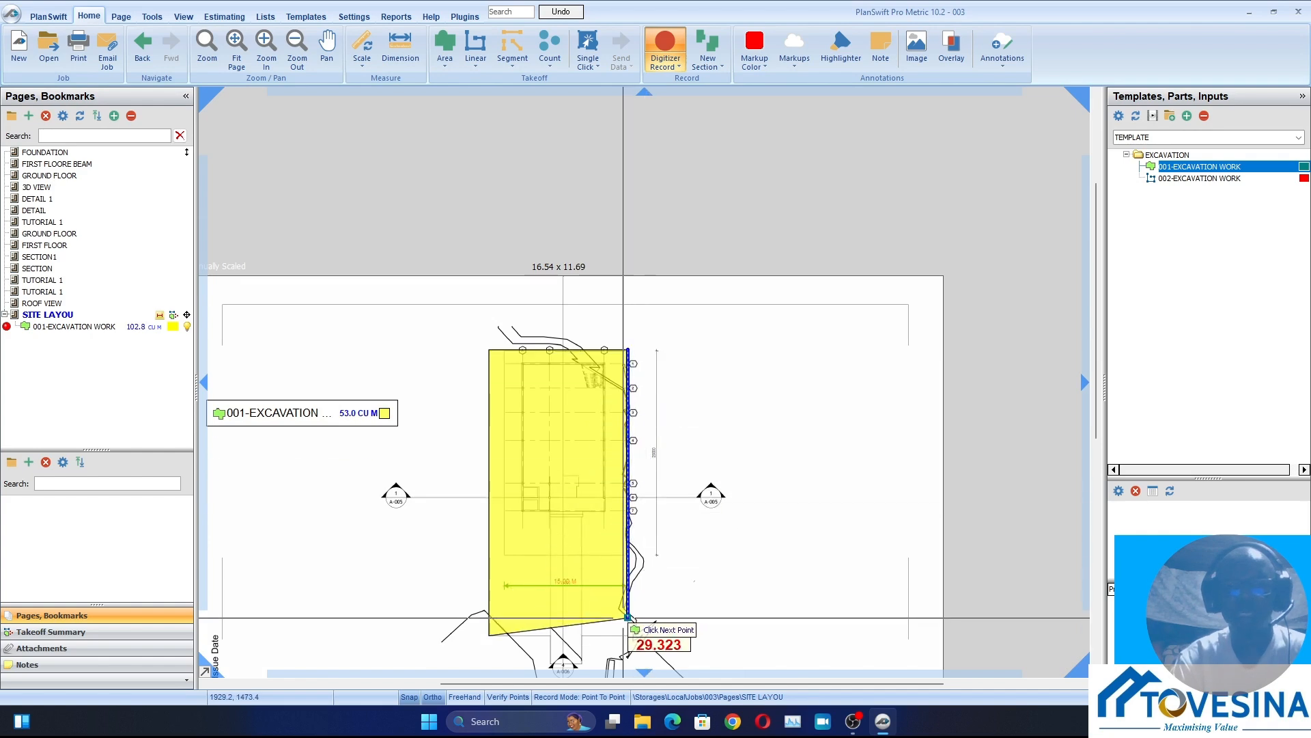
scroll(627, 599, "up", 6)
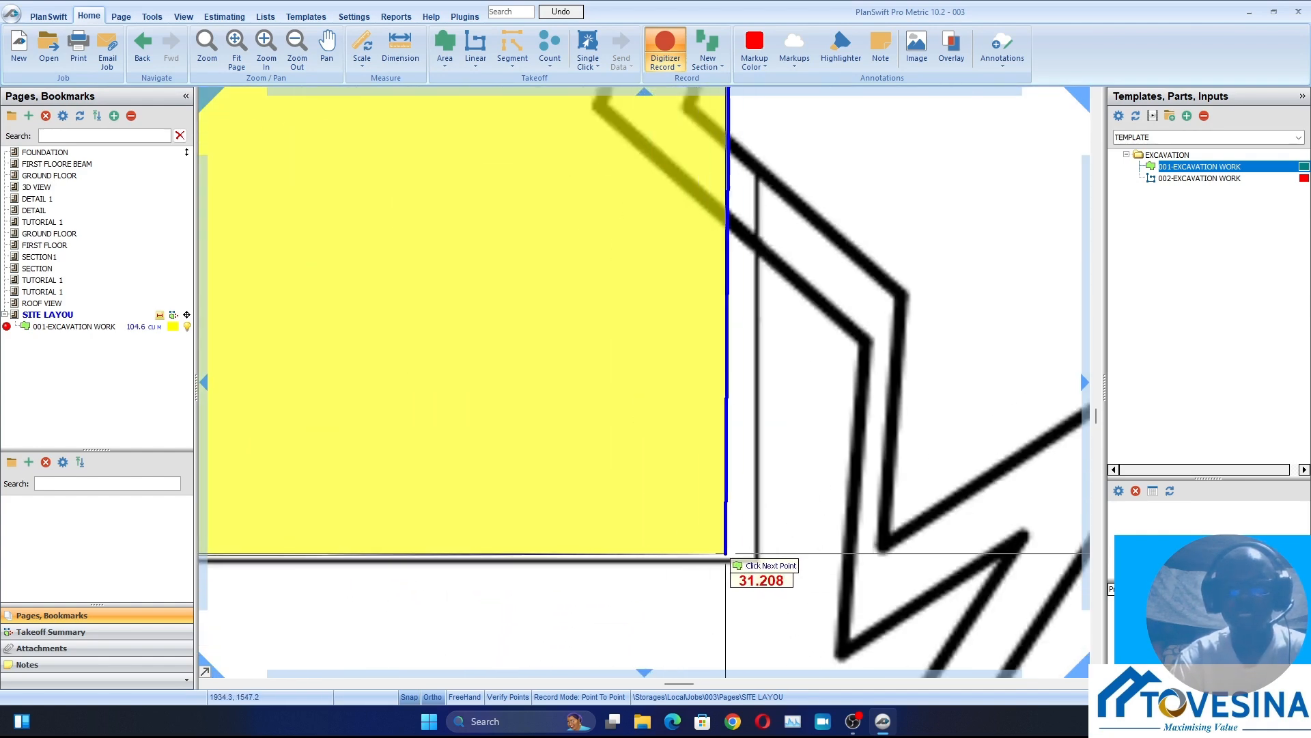
left_click(757, 560)
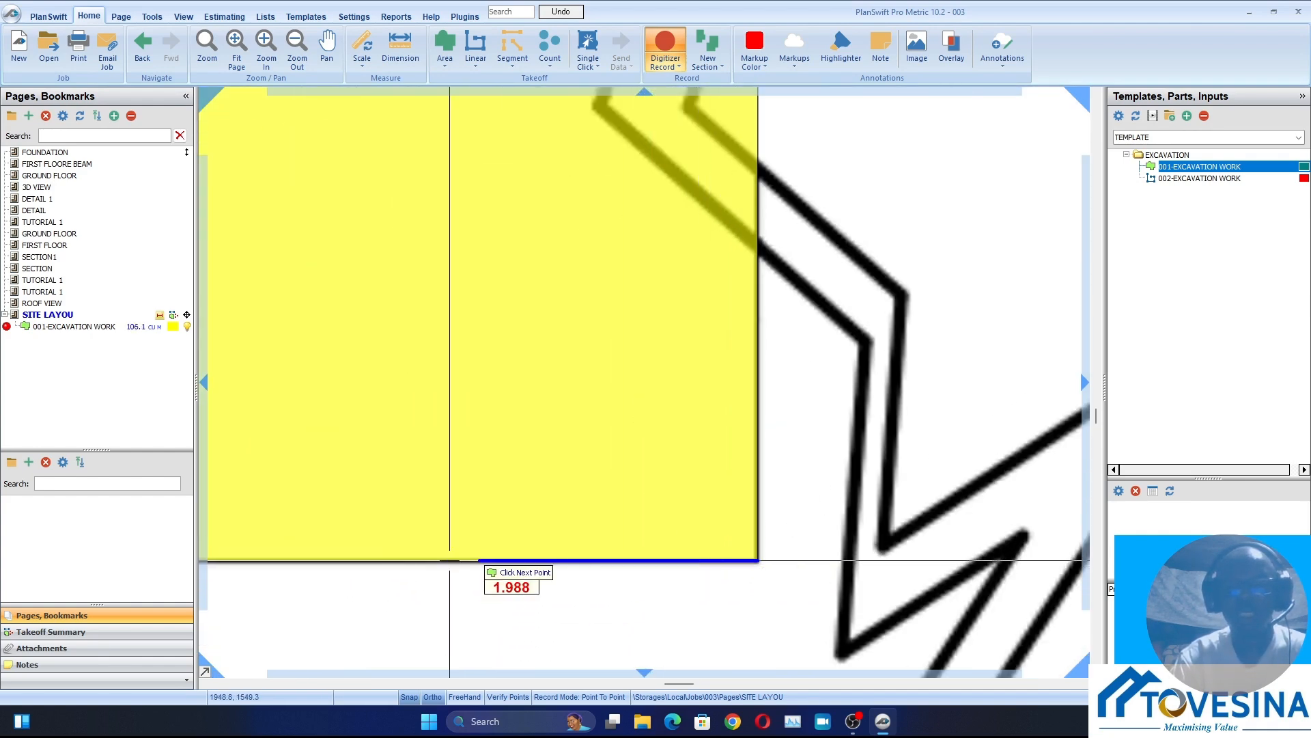
Extend the excavation outline about 5.6 m left along the lower boundary to the right side of the access strip
scroll(412, 556, "down", 5)
left_click_drag(362, 556, 740, 387)
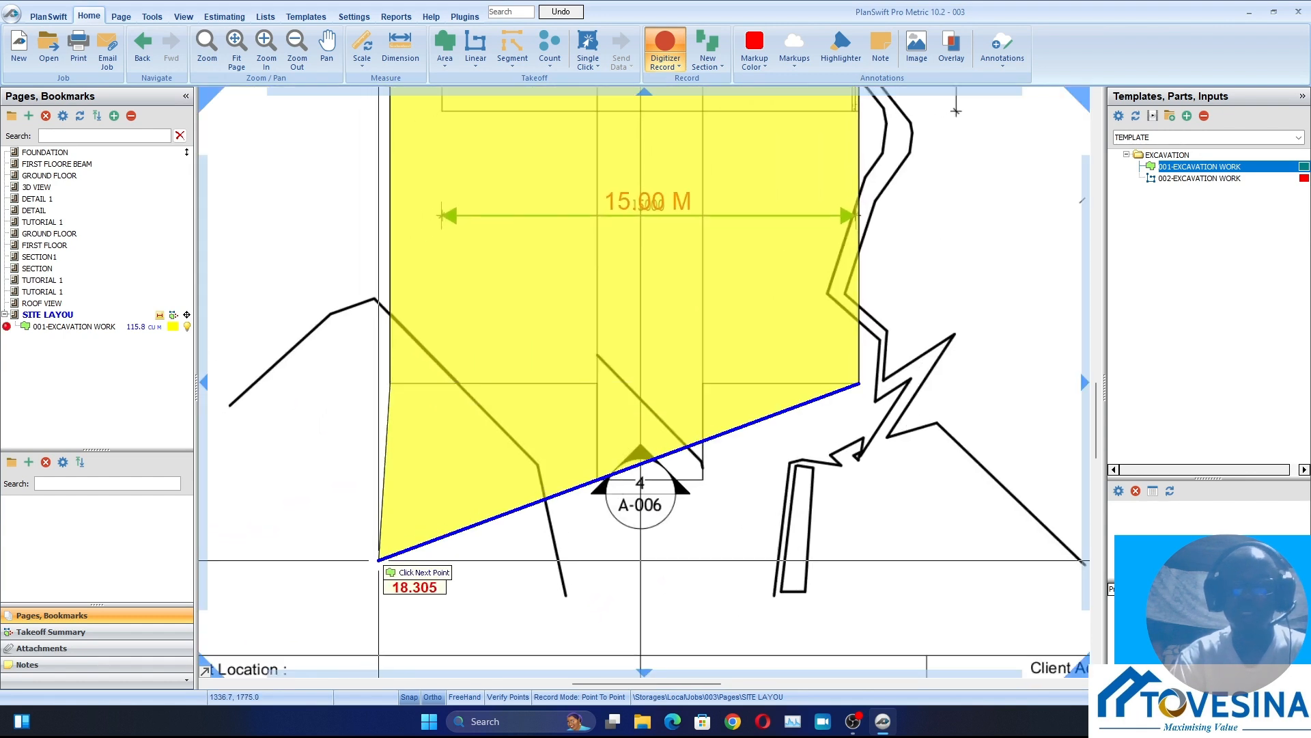
scroll(700, 410, "up", 2)
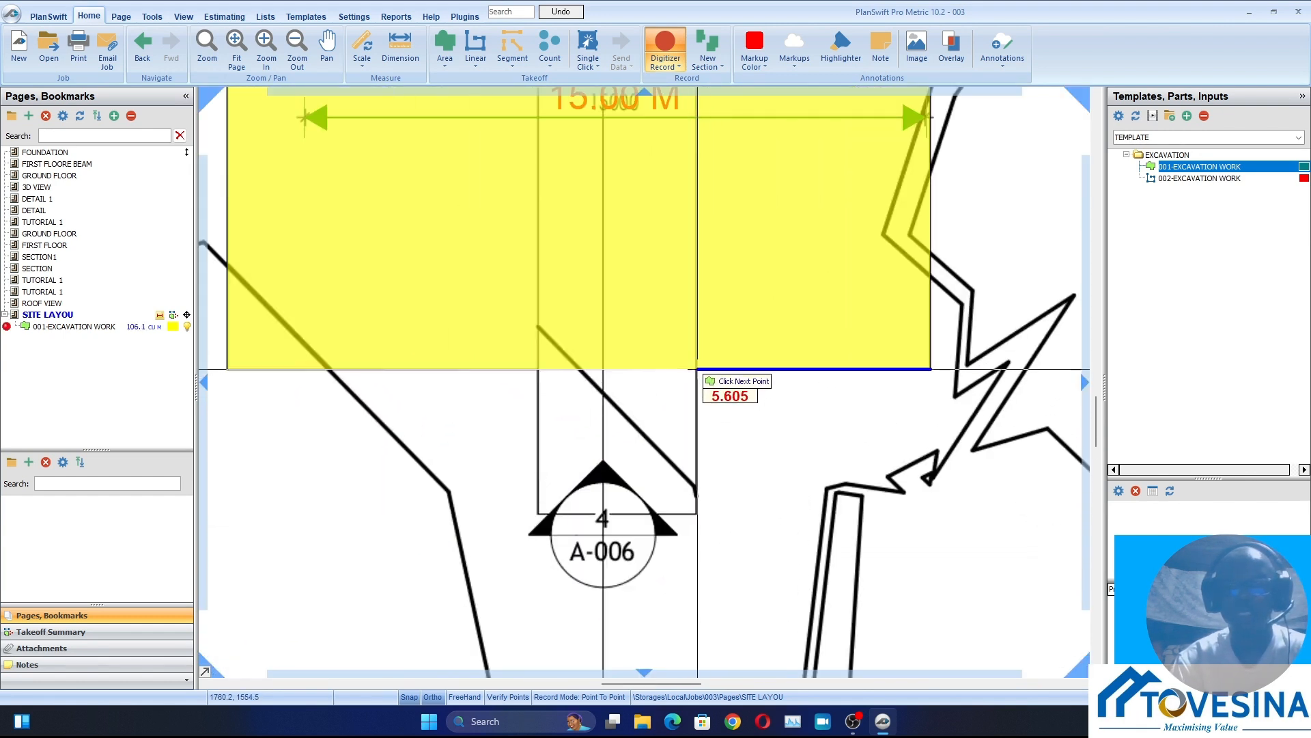
scroll(698, 372, "up", 4)
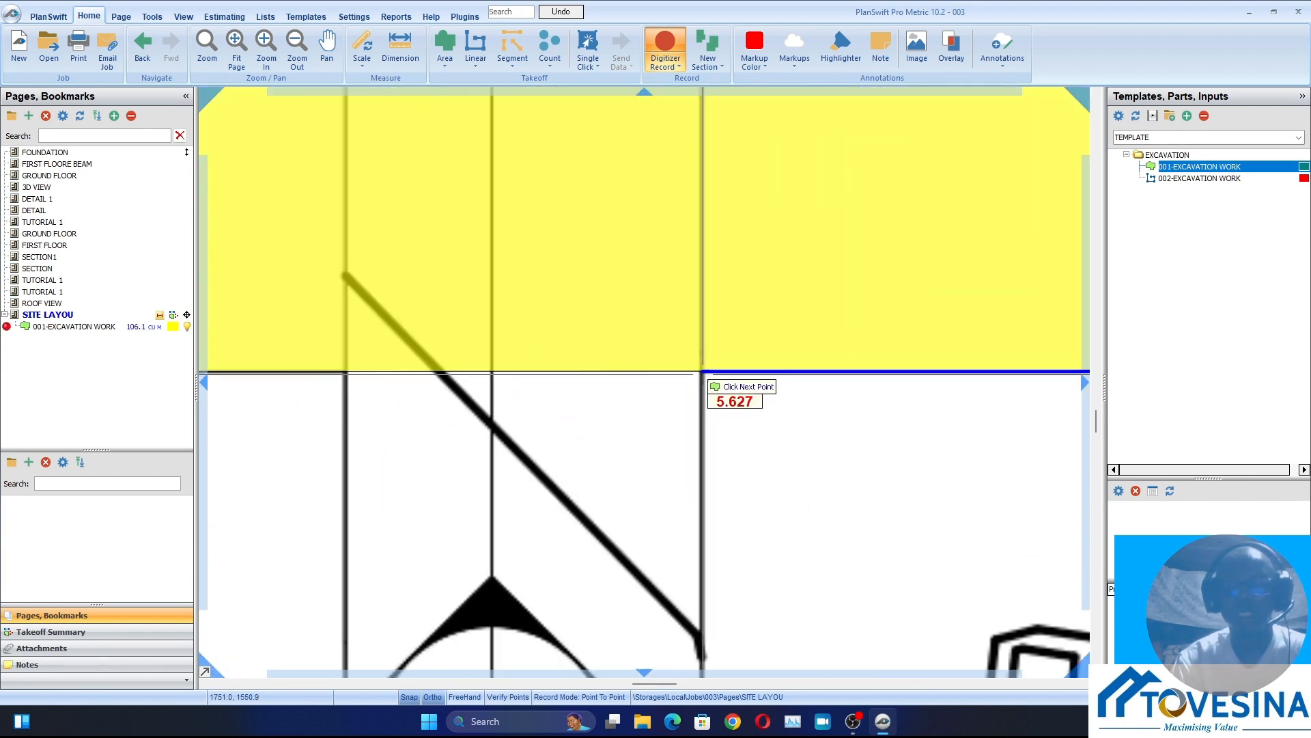
left_click(701, 371)
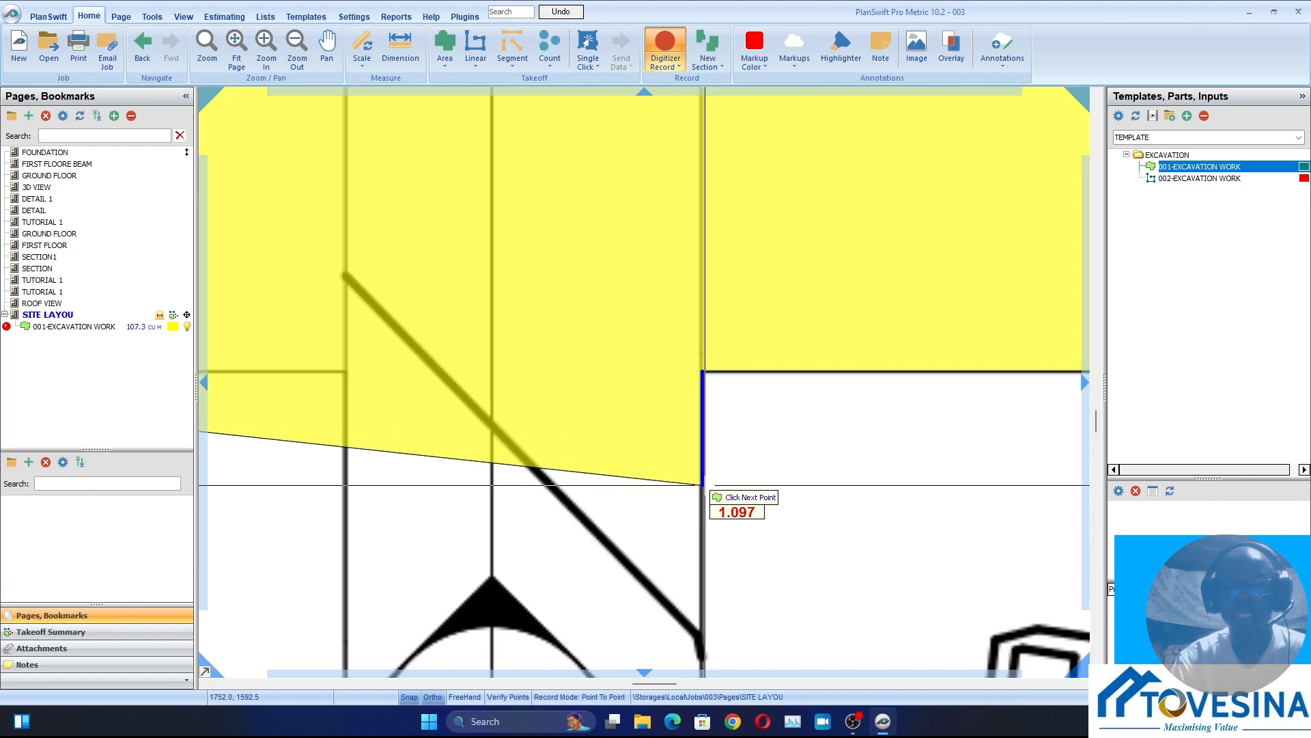
Finish the excavation area around the access strip, about 3.1 m down, across its bottom edge and about 3.1 m back up
scroll(705, 483, "down", 4)
scroll(689, 540, "up", 3)
scroll(689, 527, "up", 3)
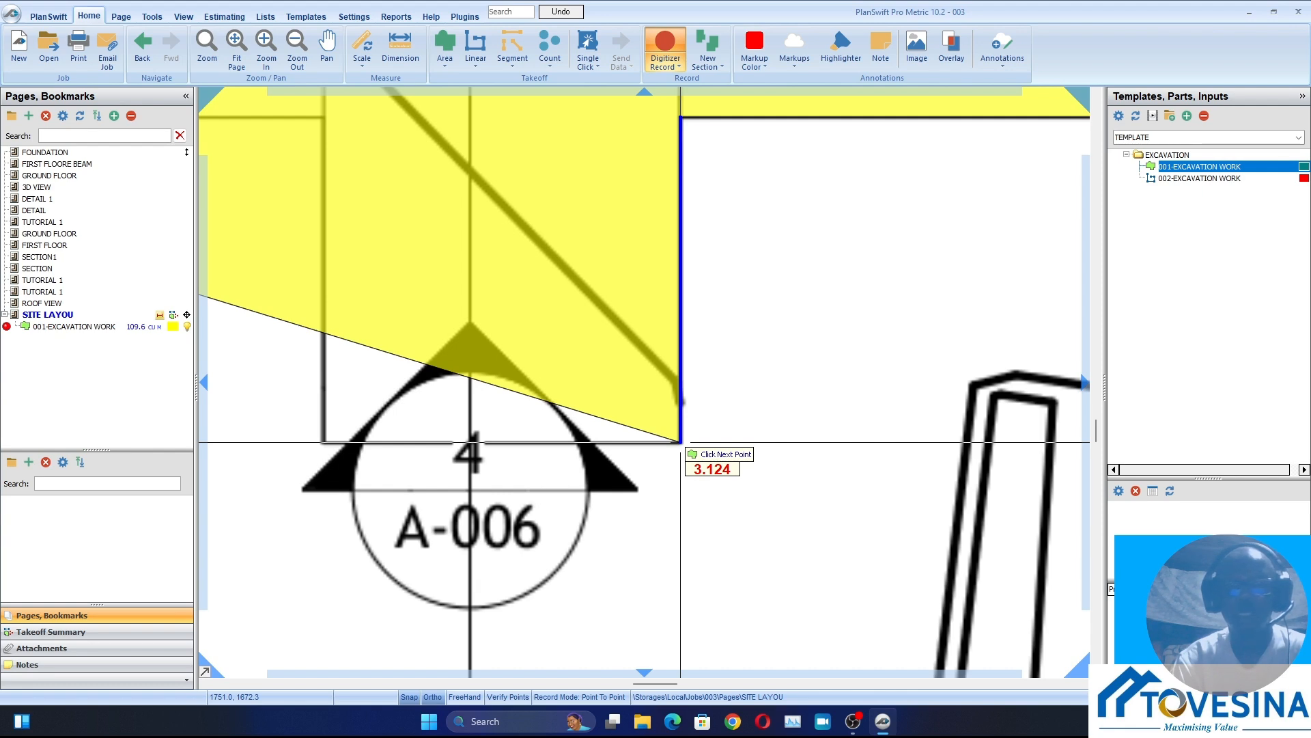
left_click(680, 442)
left_click(323, 442)
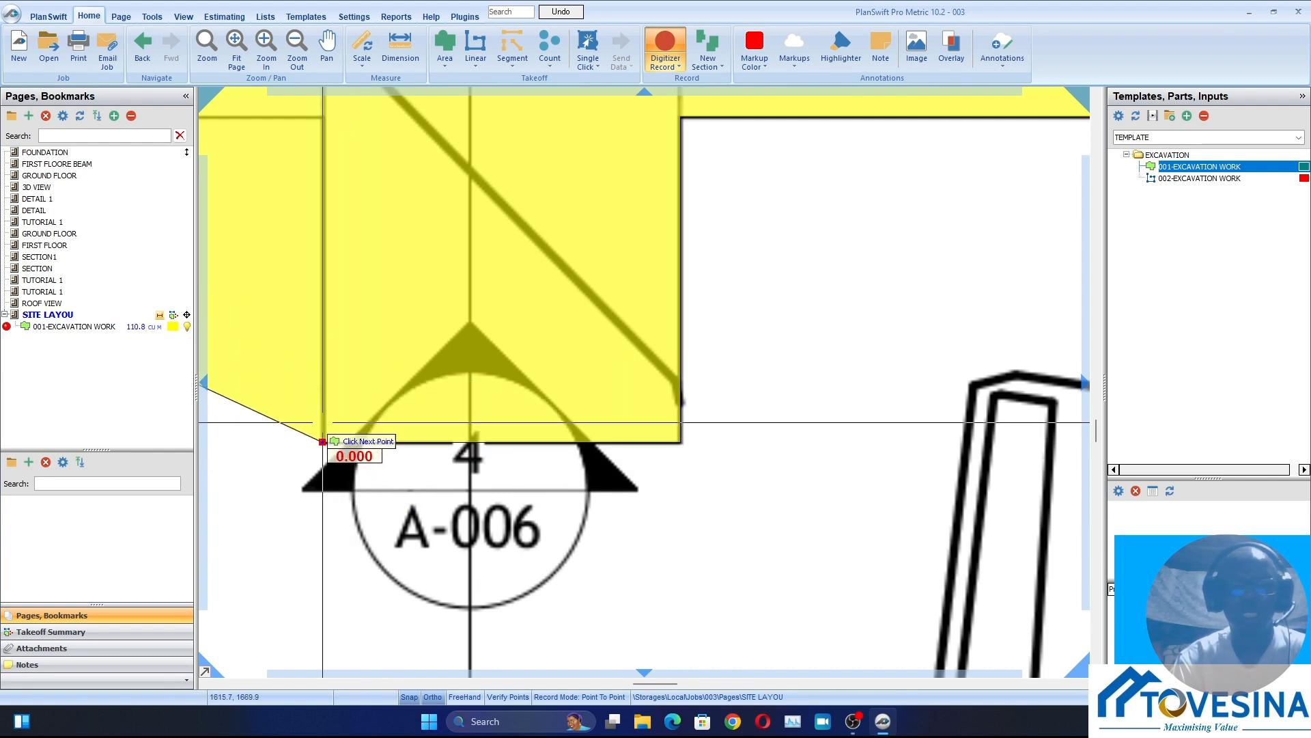
scroll(322, 383, "down", 3)
scroll(301, 293, "up", 3)
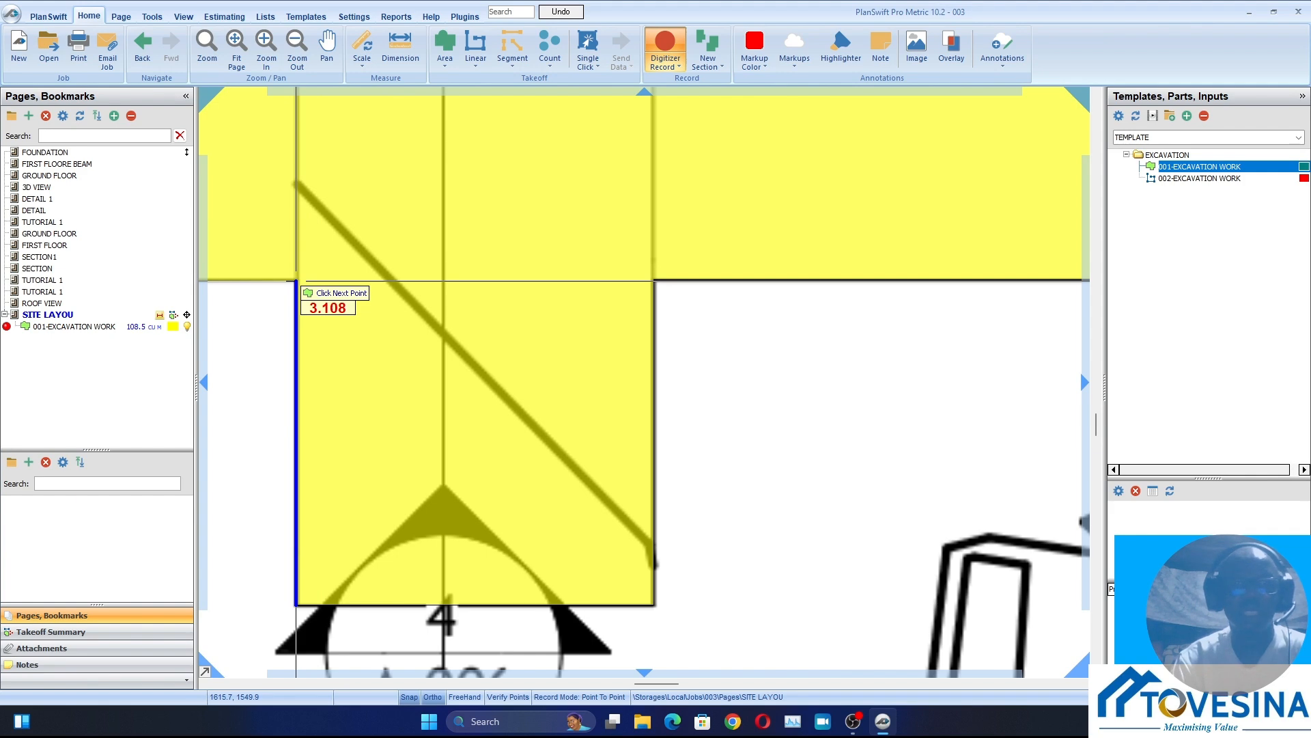
right_click(296, 281)
left_click(321, 308)
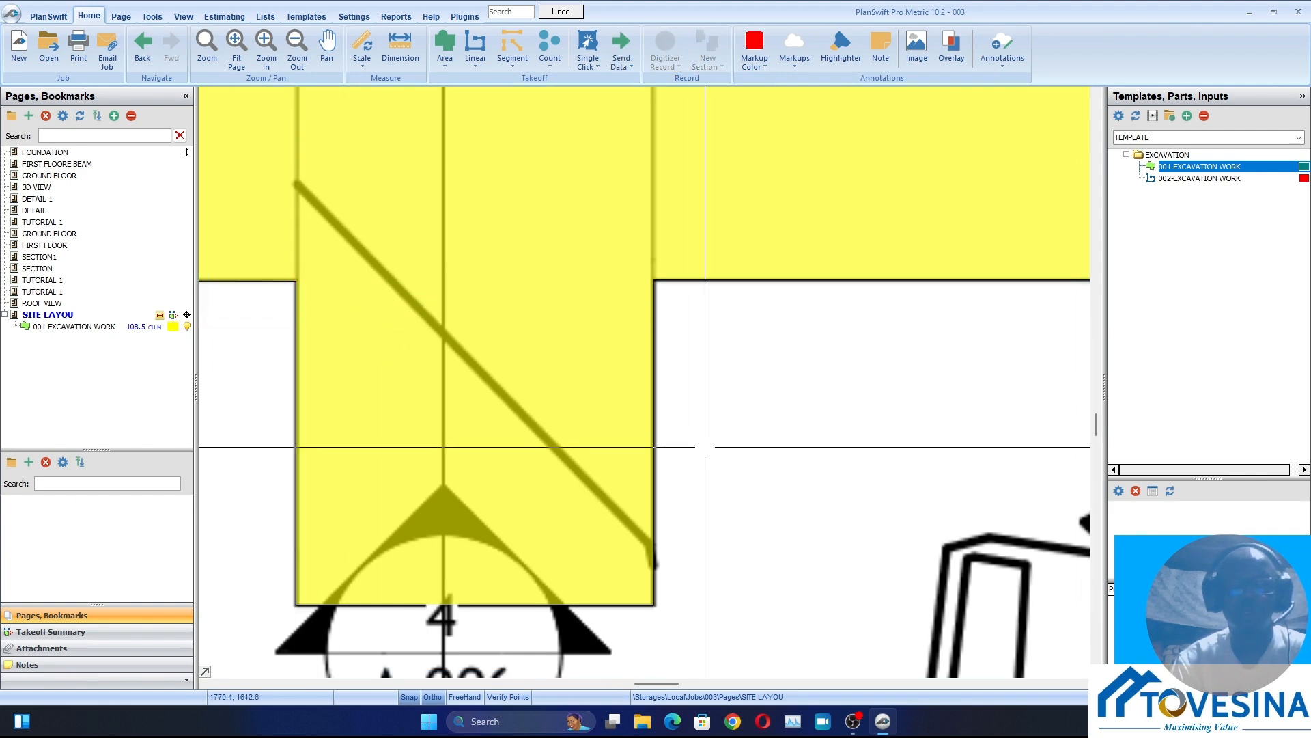
Delete the legend showing the excavation item from the blank area beside the site plan
scroll(702, 445, "down", 5)
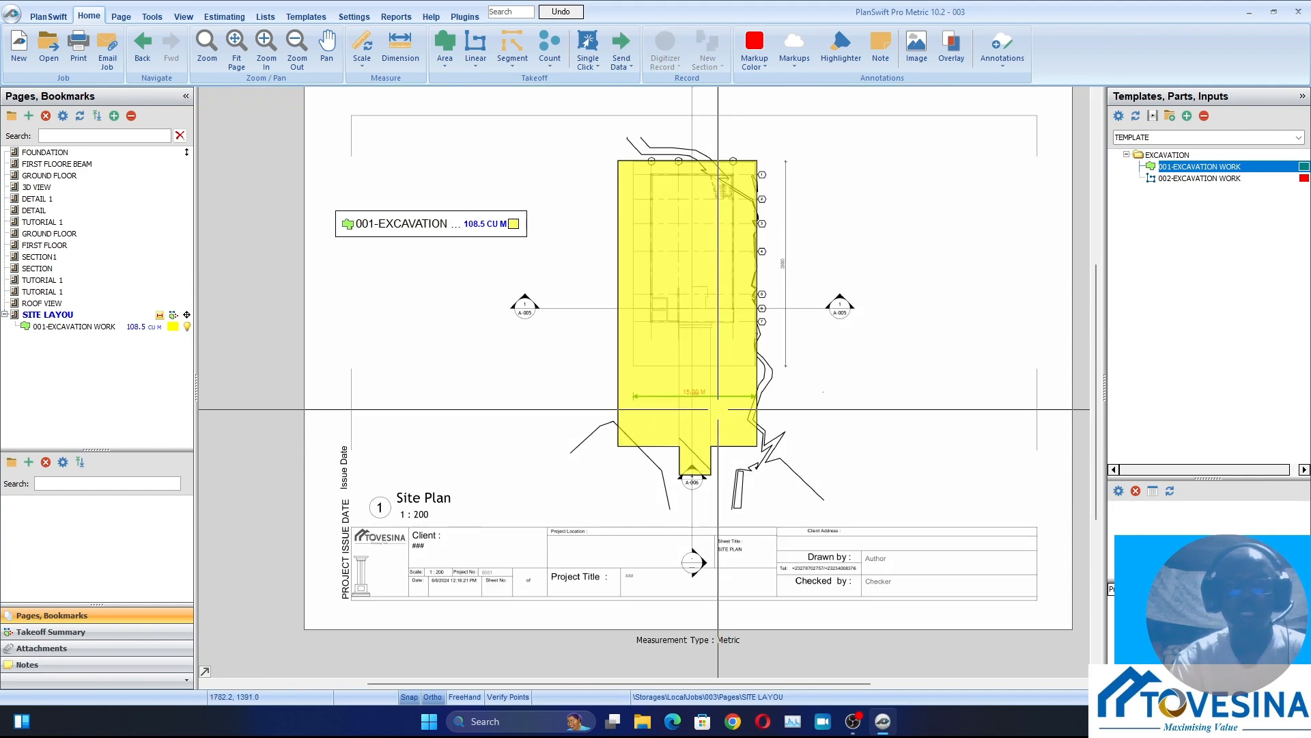
scroll(413, 247, "up", 3)
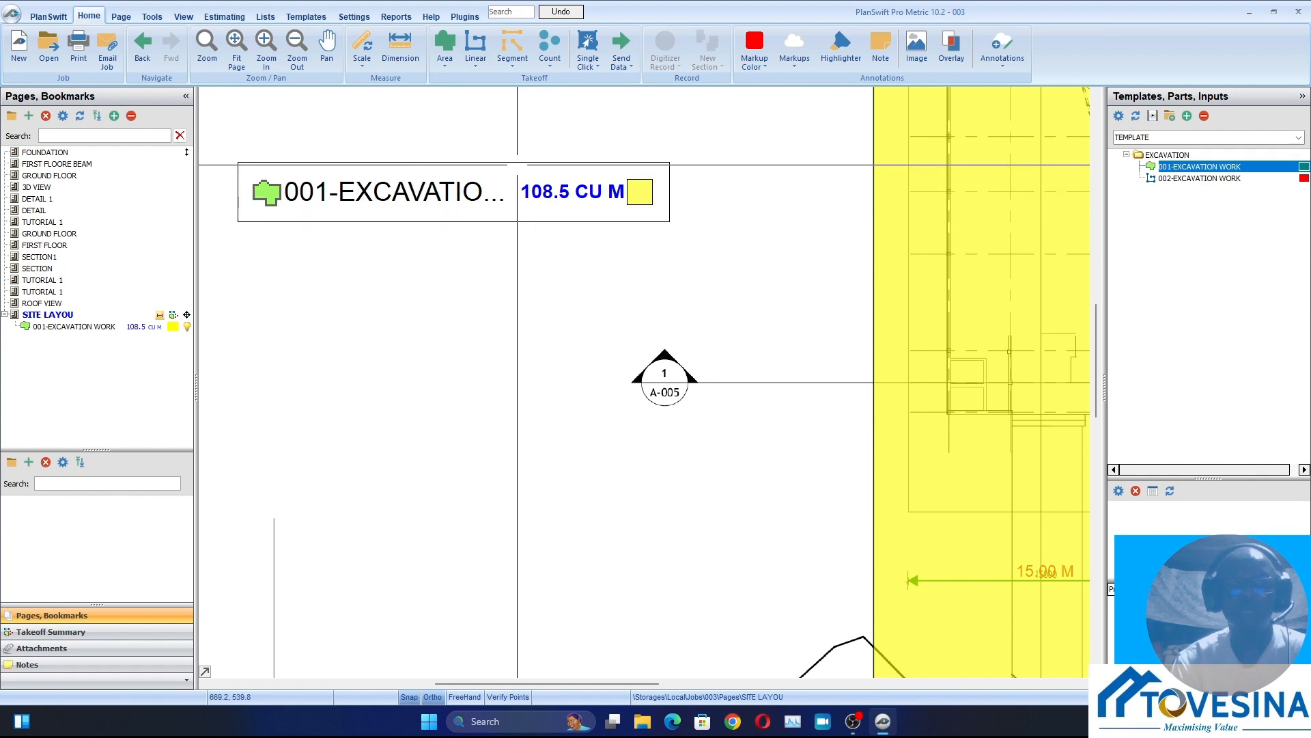
left_click(517, 165)
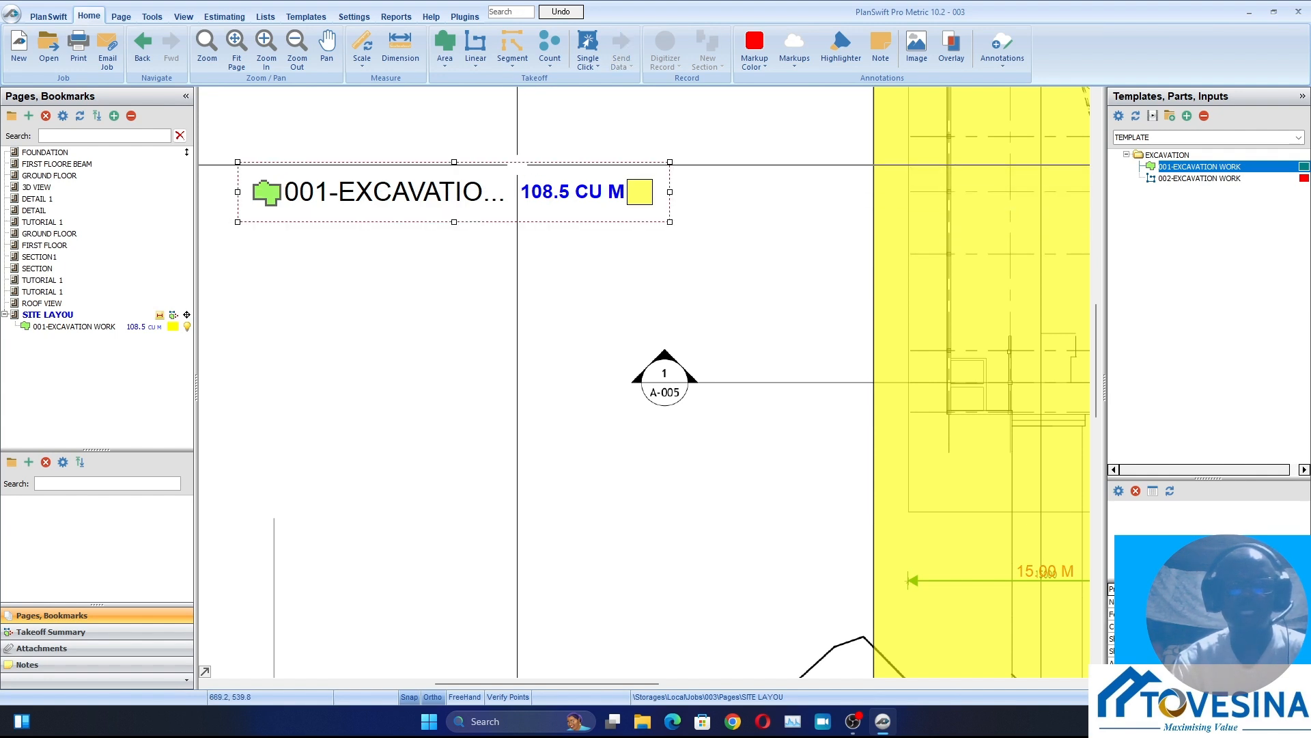
right_click(517, 164)
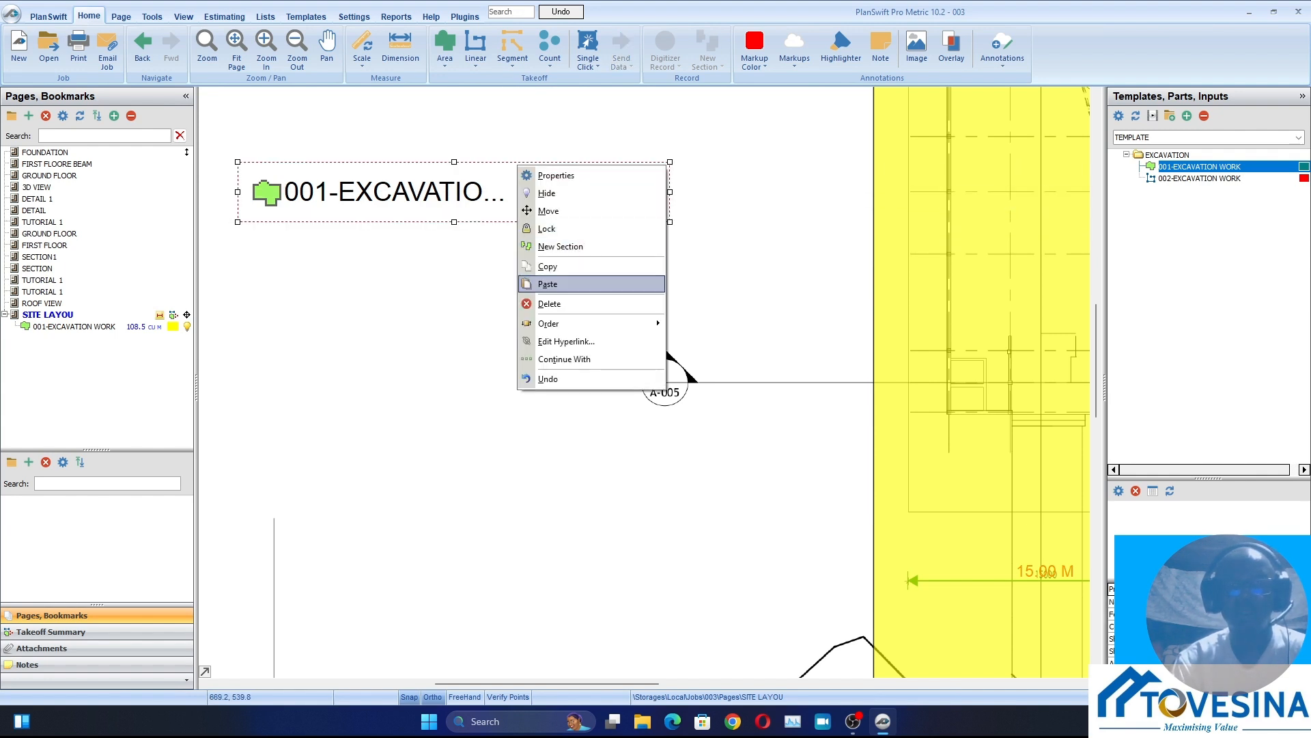
left_click(549, 304)
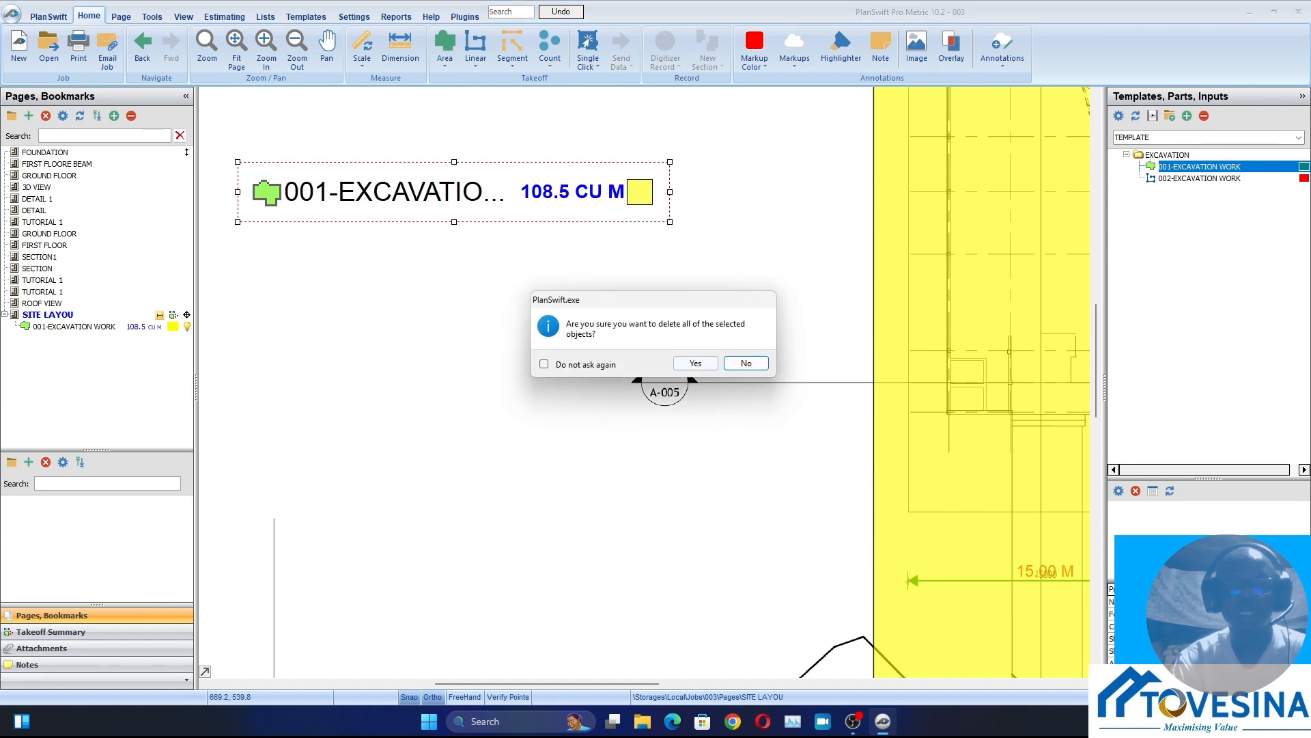
key("Return")
scroll(519, 301, "down", 3)
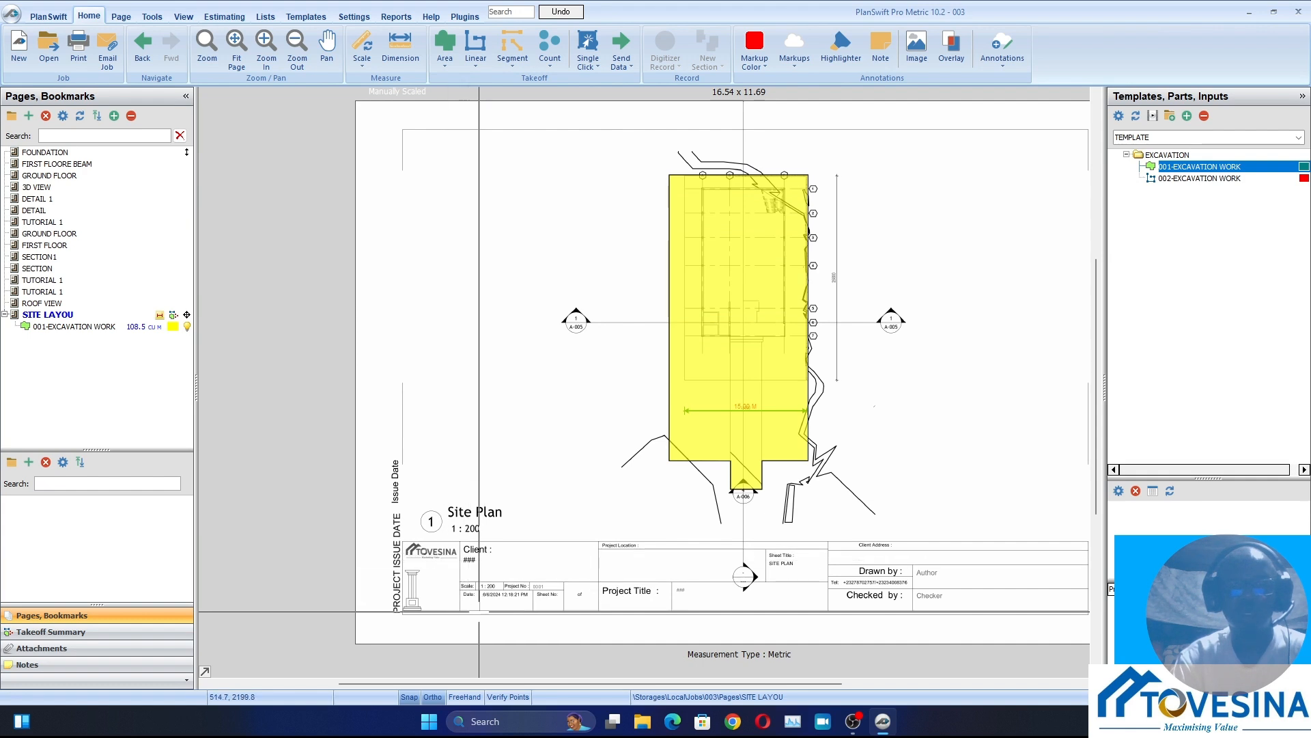
Show the page legend on the site plan and move it to the blank area left of the excavation area
right_click(417, 194)
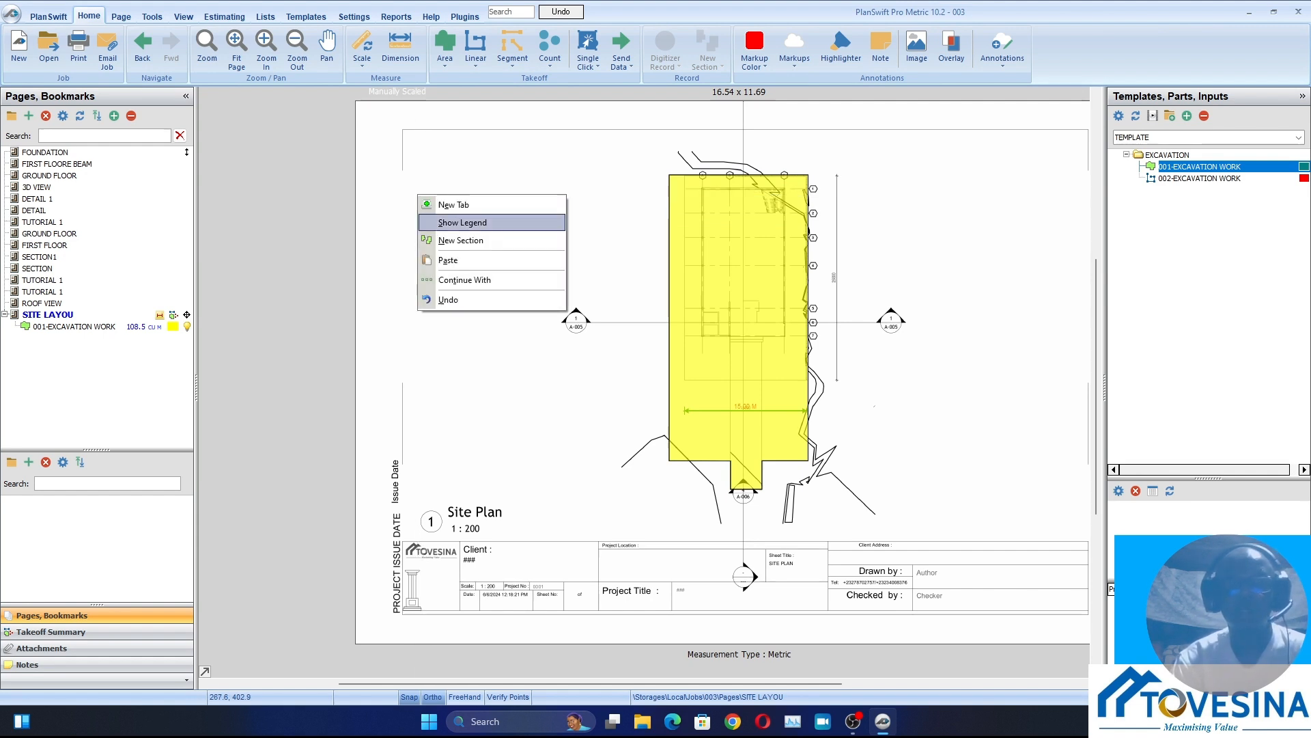
left_click(463, 222)
scroll(456, 635, "up", 5)
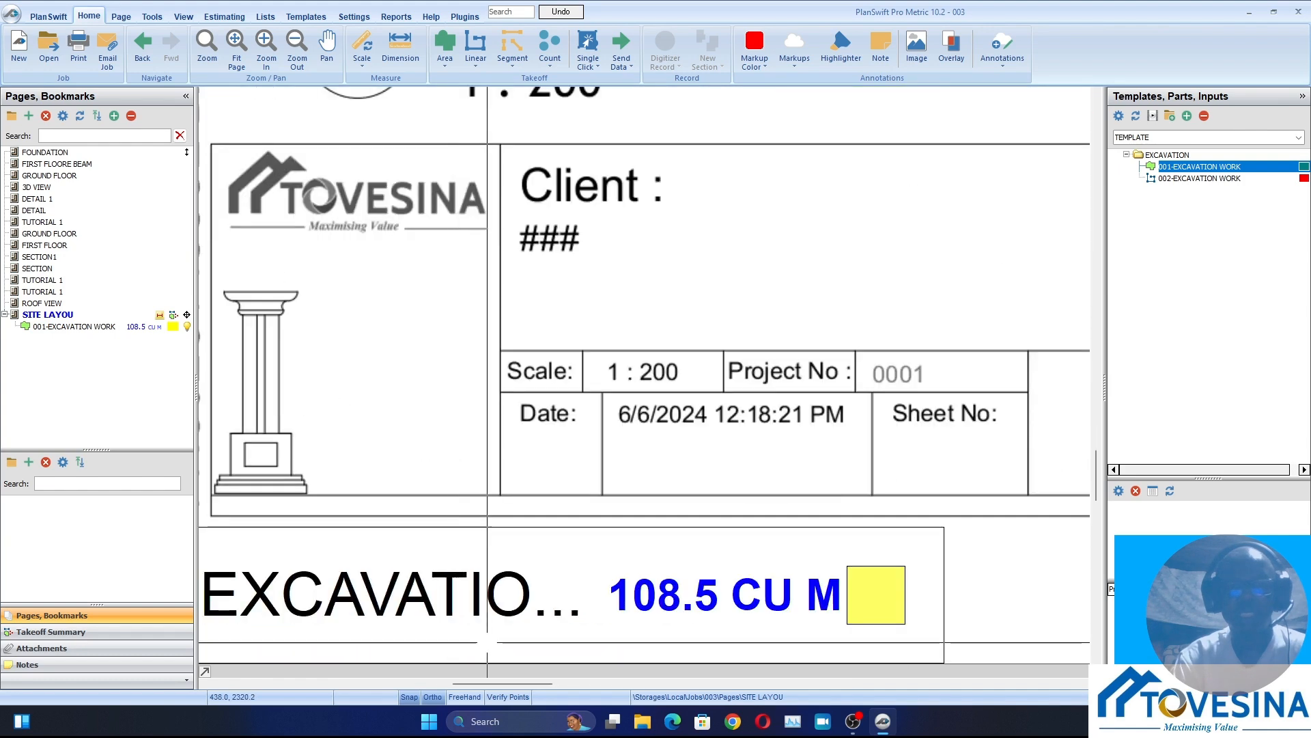
scroll(487, 642, "down", 5)
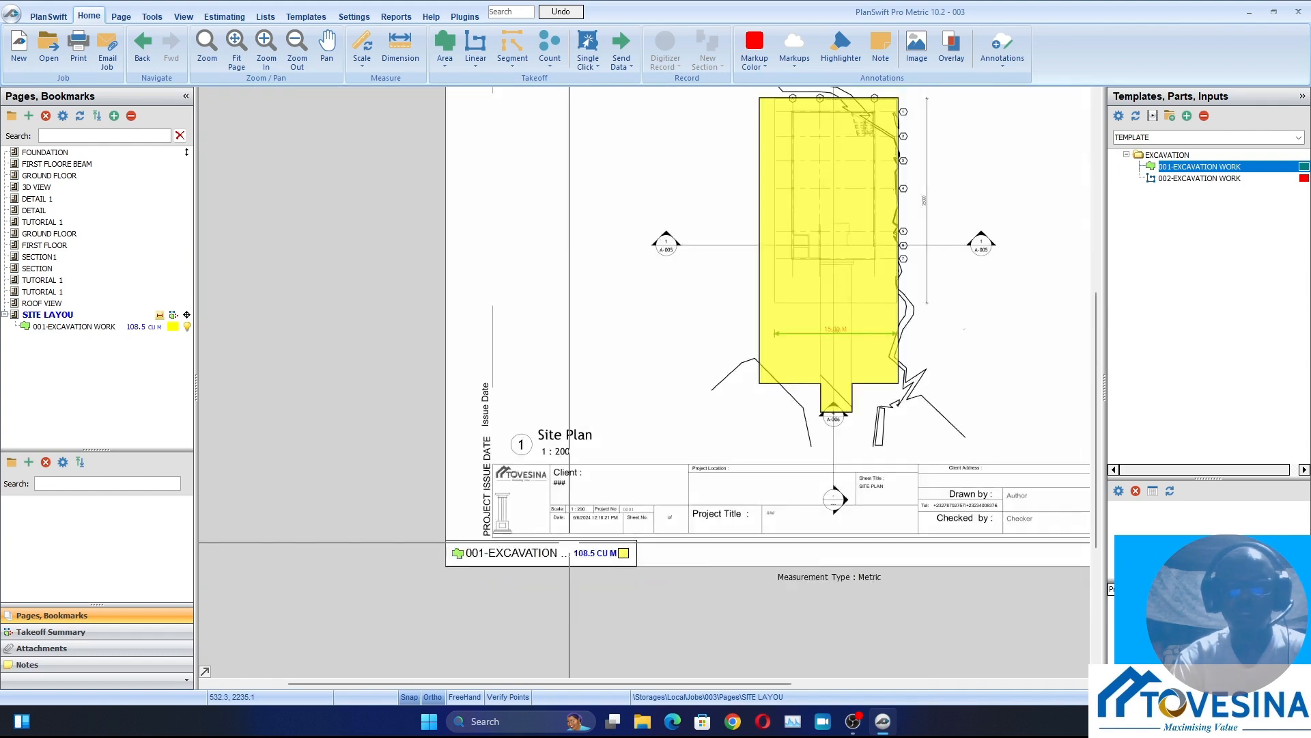
scroll(569, 542, "up", 4)
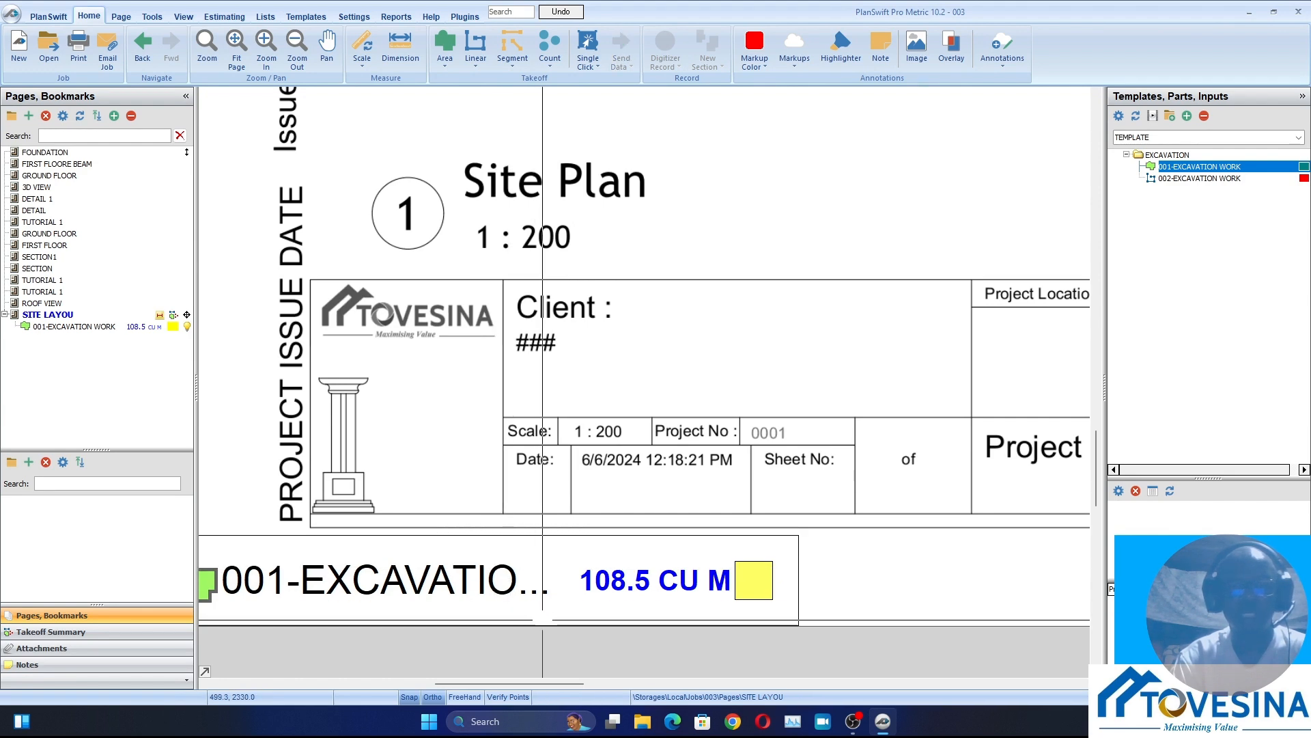
left_click_drag(546, 598, 627, 150)
scroll(627, 149, "down", 3)
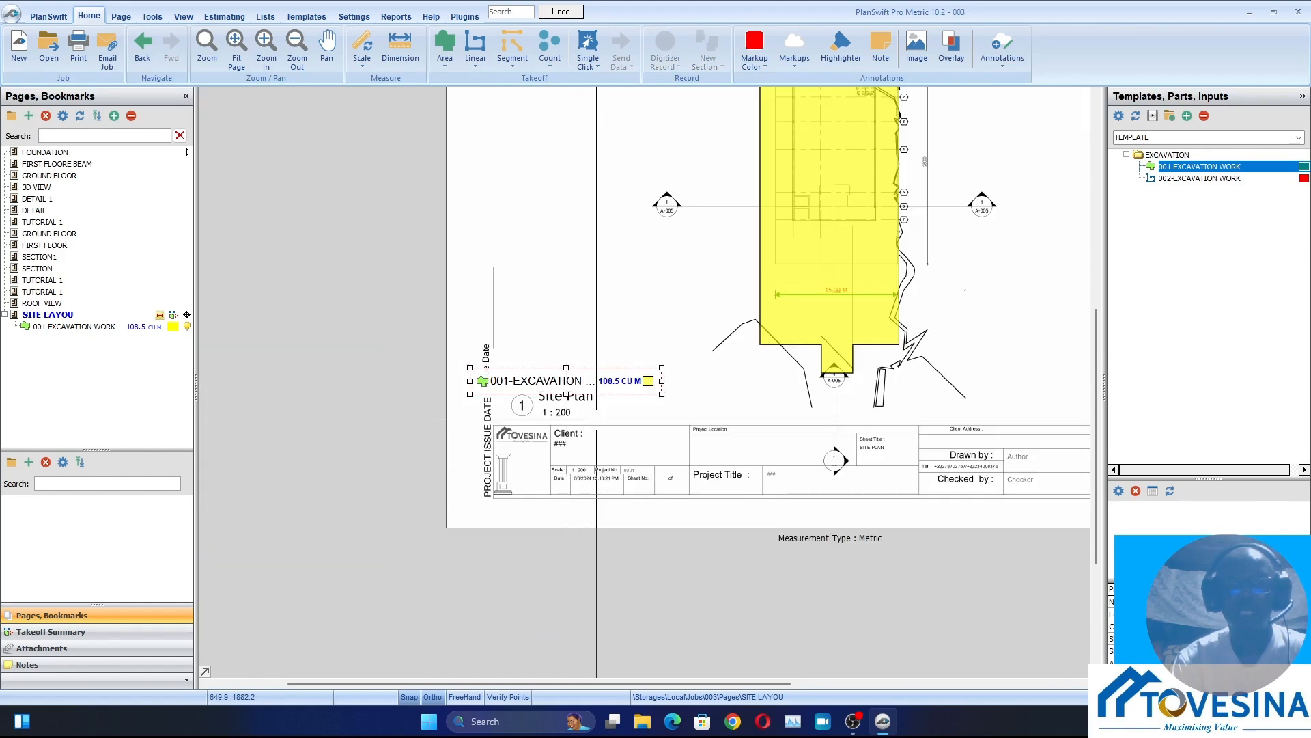
left_click_drag(590, 375, 564, 163)
scroll(565, 163, "up", 3)
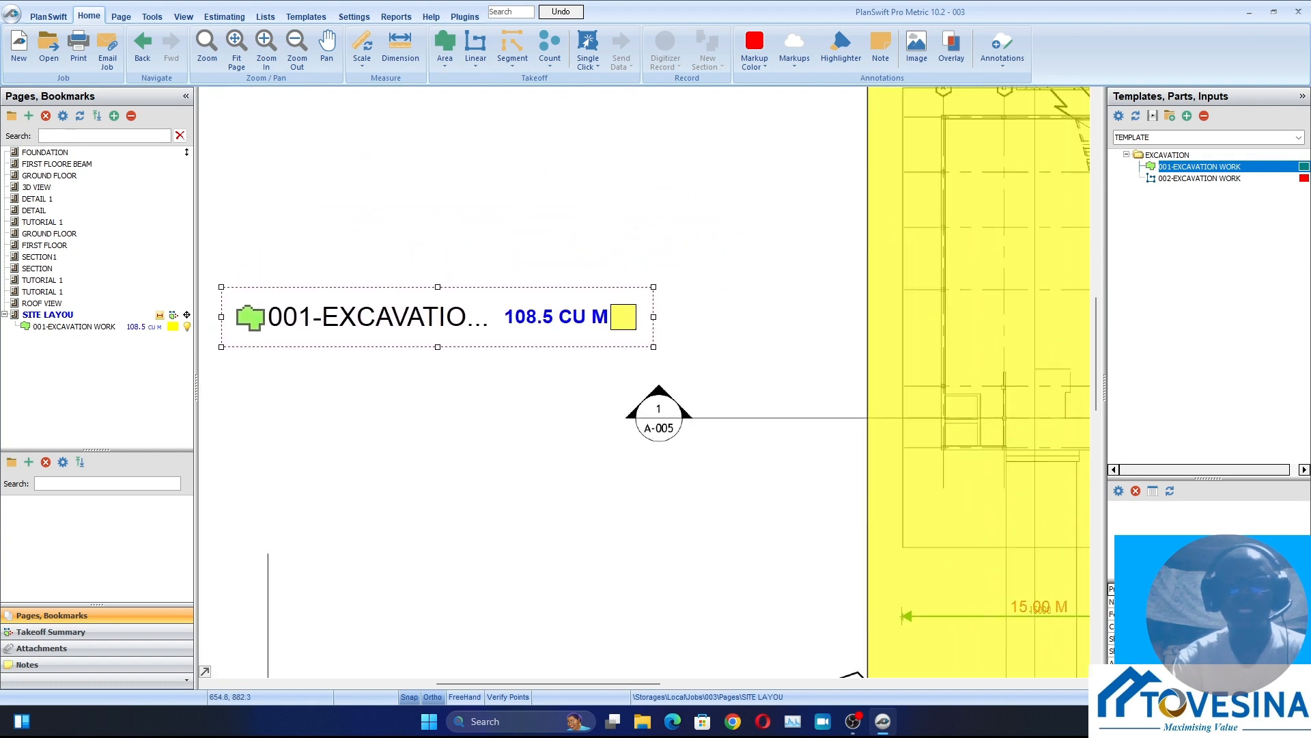
Examine the excavation volume in the legend and the traced section's area details on the site plan
scroll(568, 328, "up", 3)
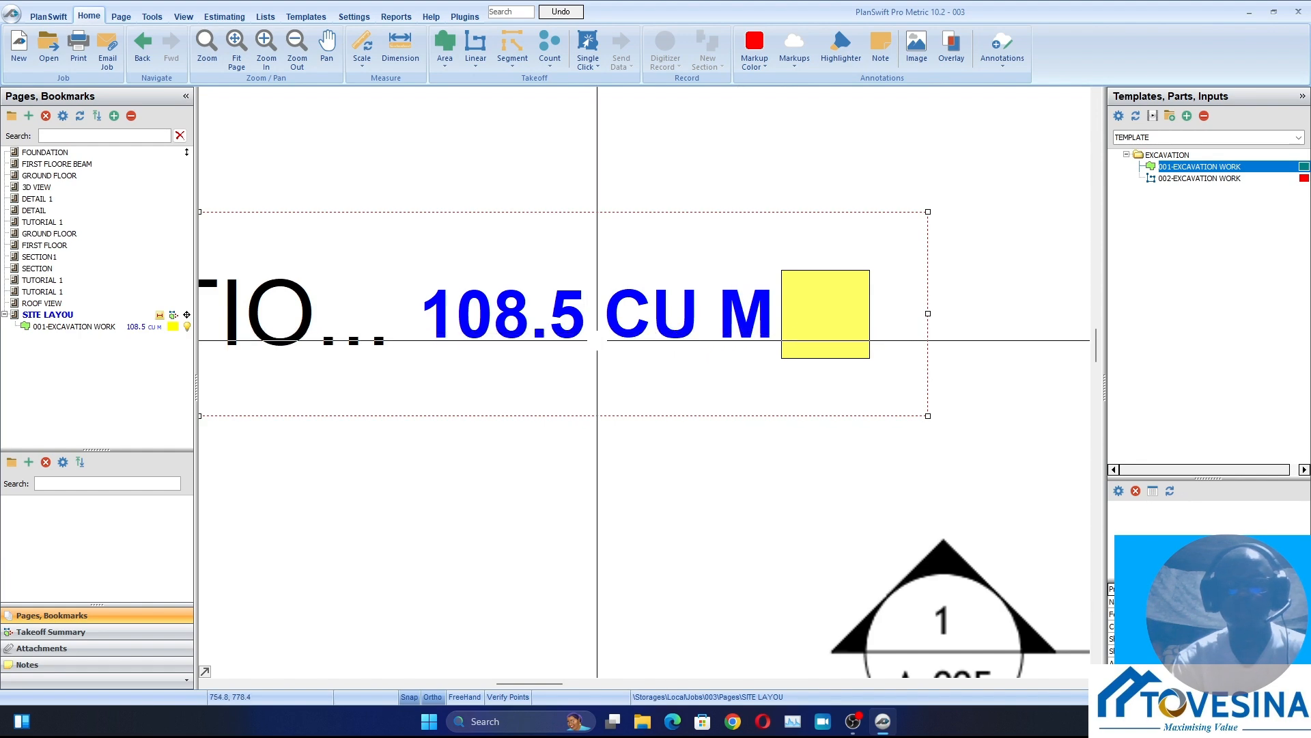
scroll(580, 352, "down", 5)
left_click(854, 463)
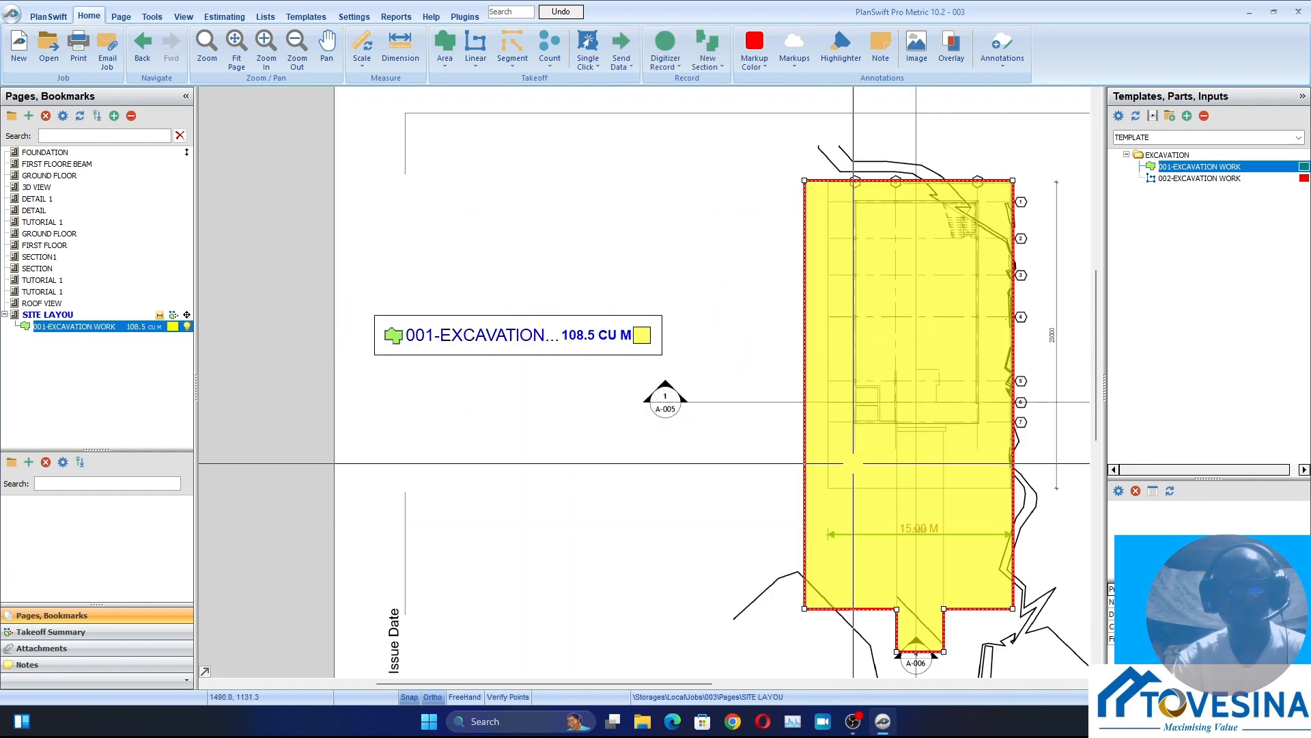
scroll(548, 436, "down", 2)
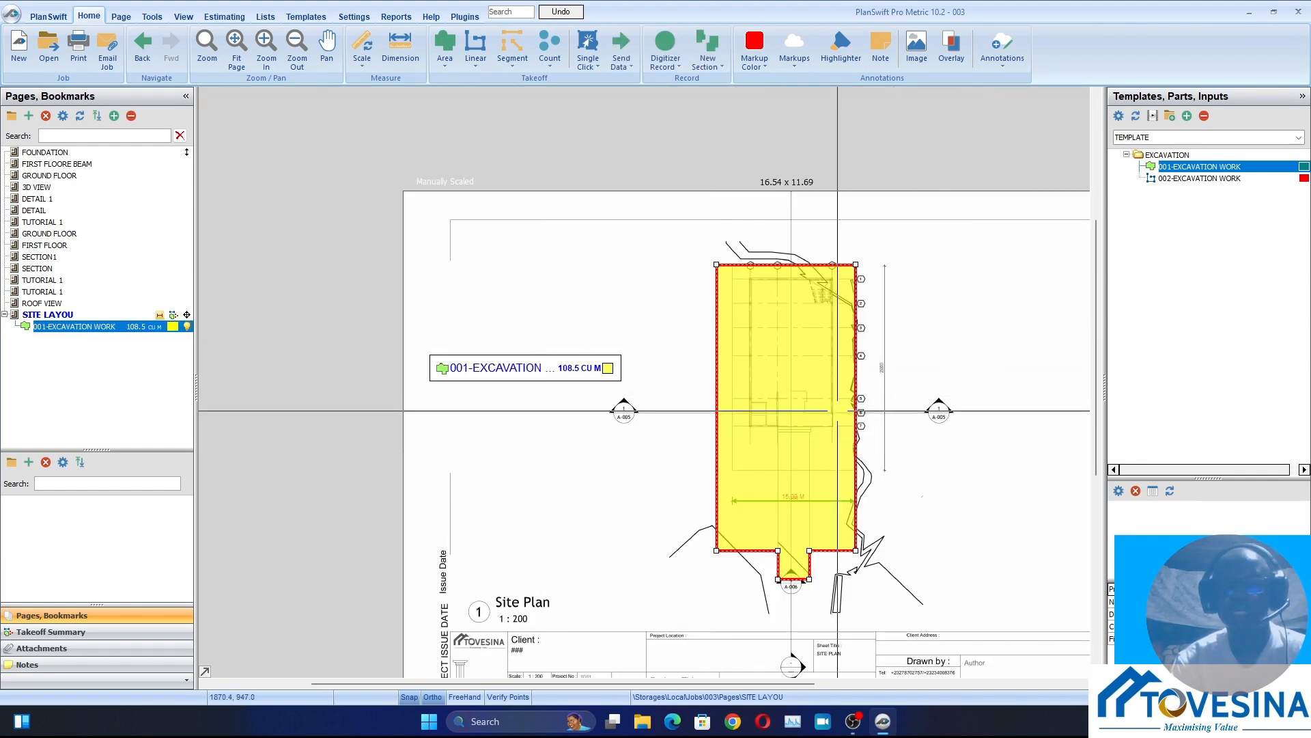
scroll(717, 493, "up", 2)
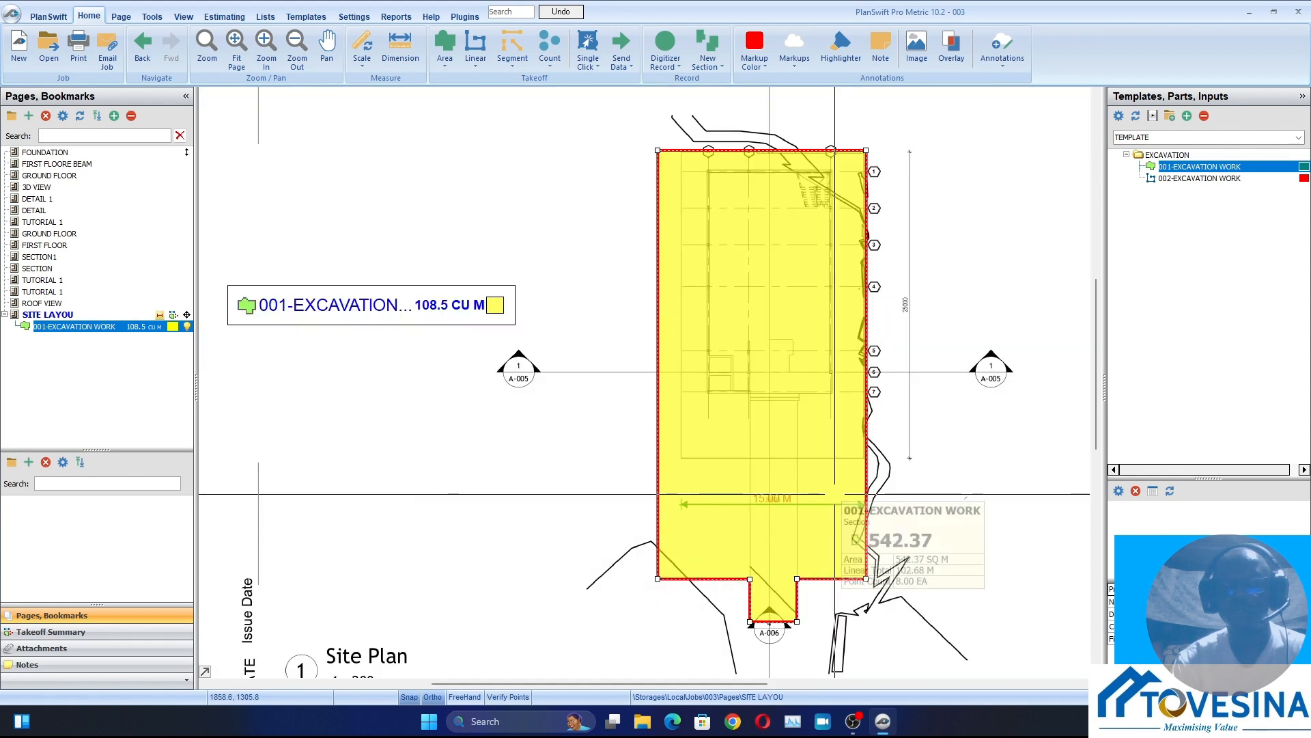
scroll(669, 468, "down", 2)
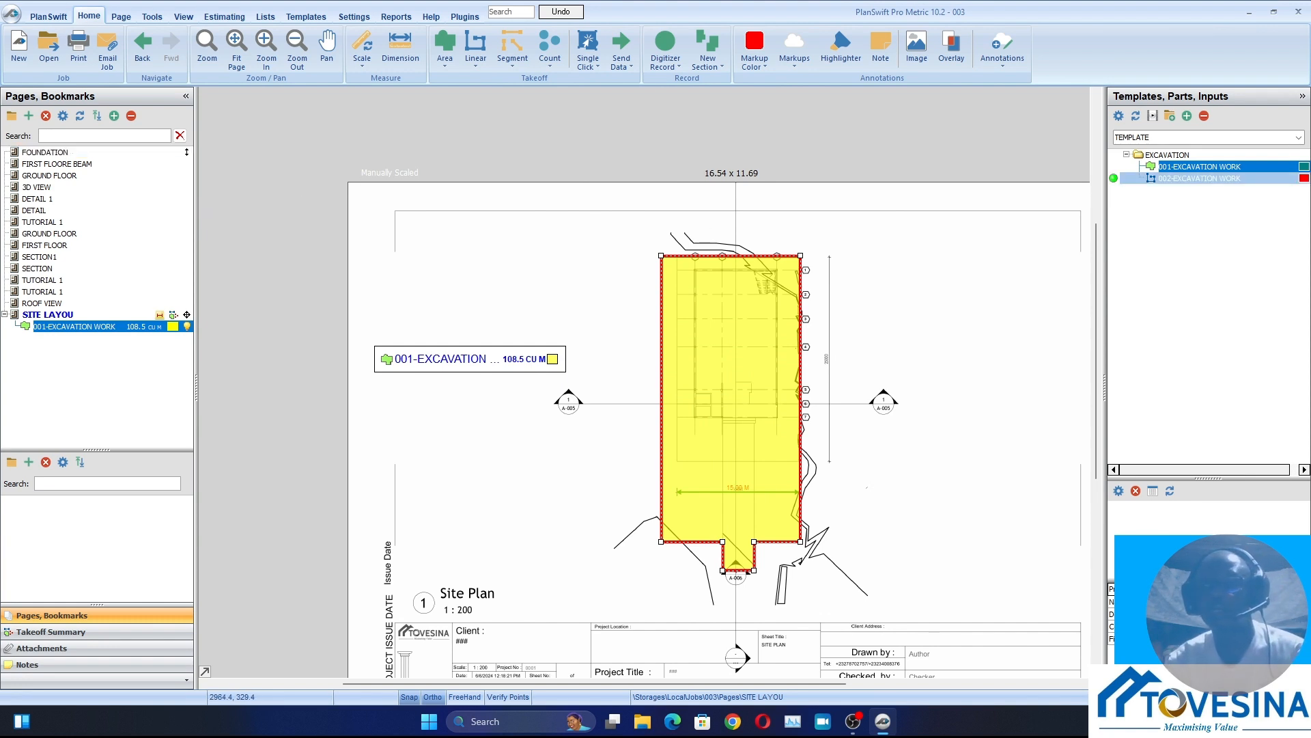
Crop the 010-FOUNDATION plan on the FOUNDATION page as a new page named FDN, leaving out the column layout and title block
left_click(49, 151)
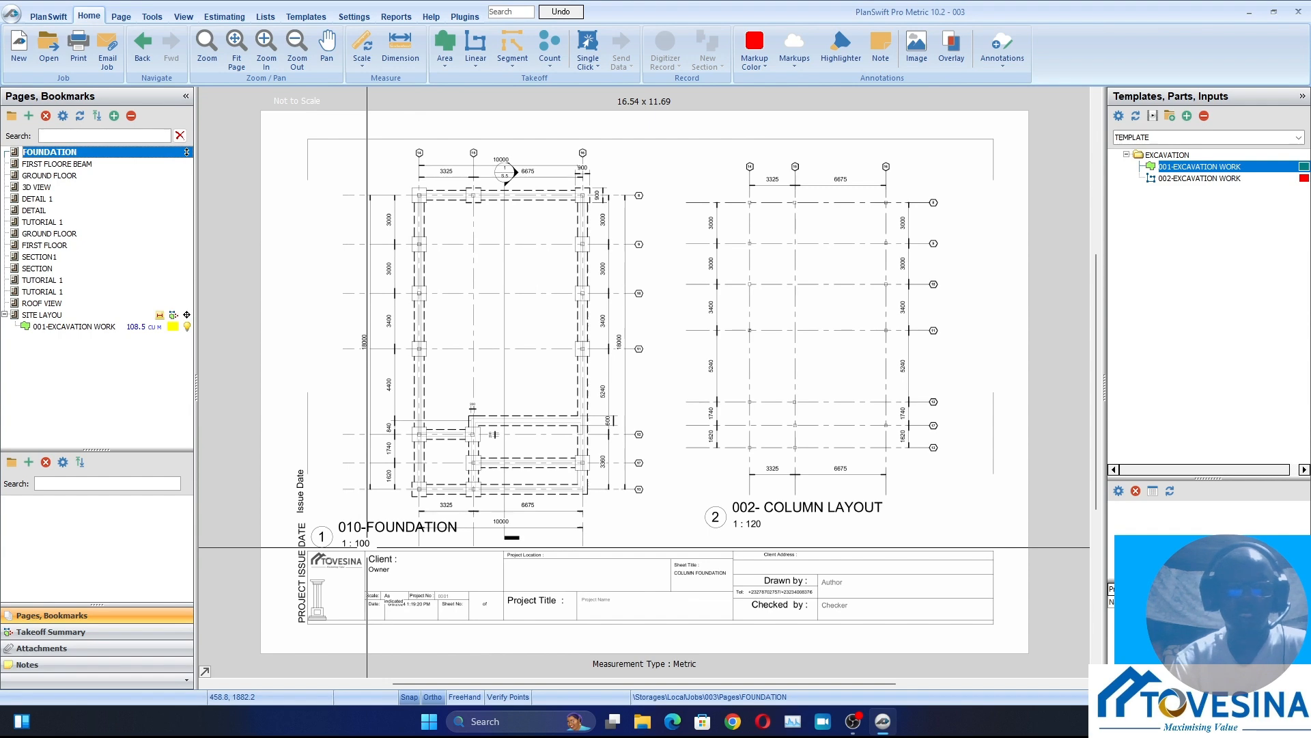
scroll(364, 547, "up", 5)
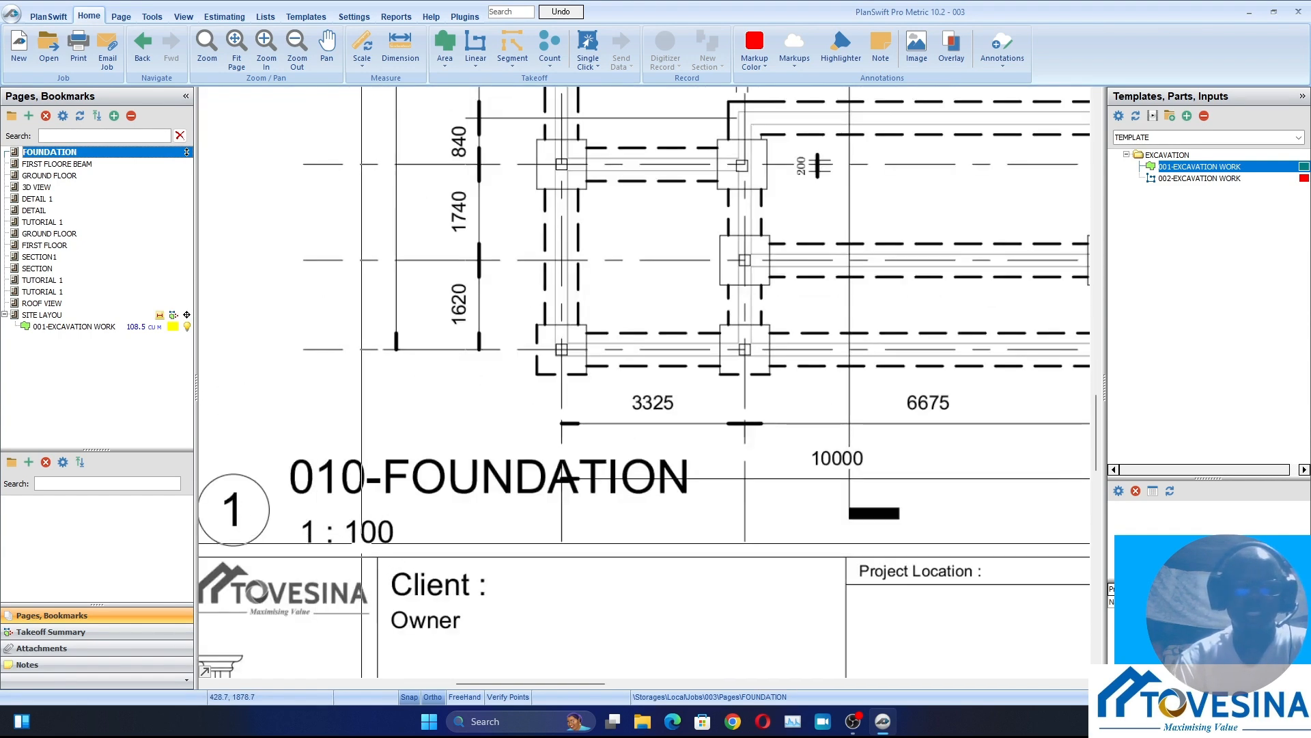
scroll(362, 543, "down", 5)
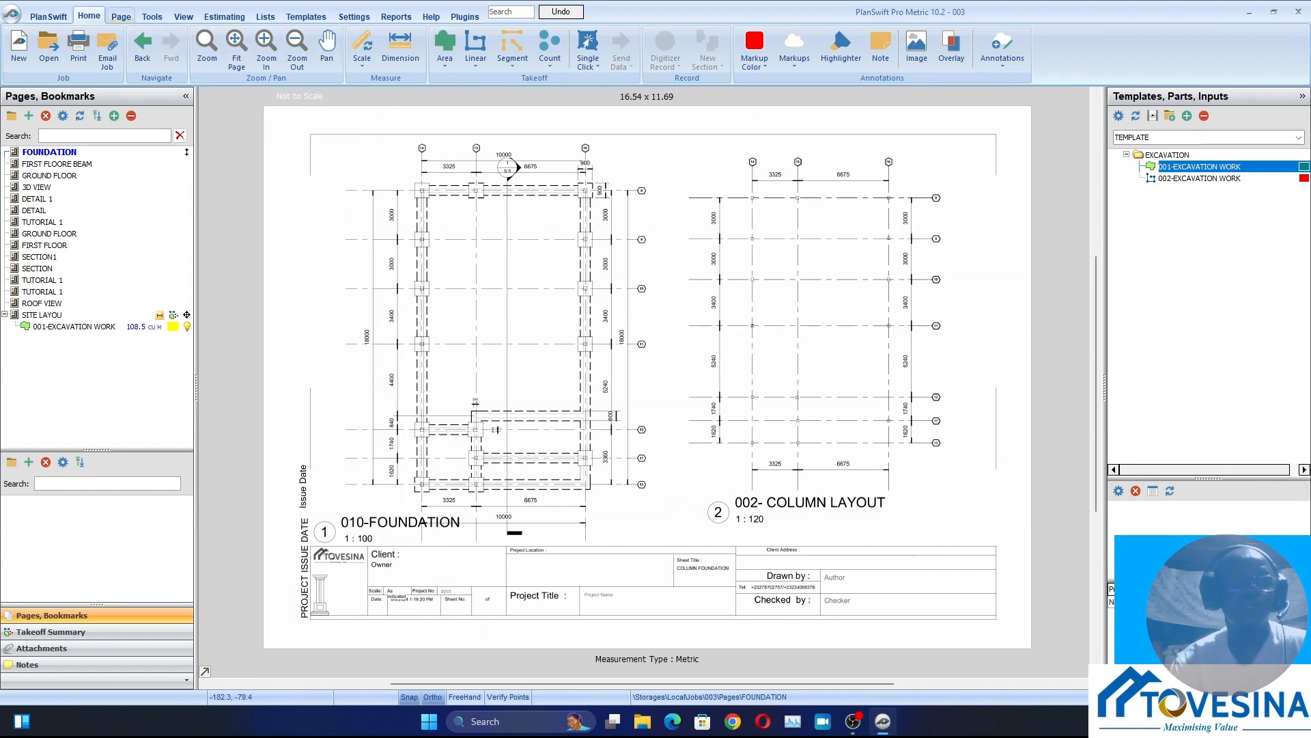
left_click(121, 16)
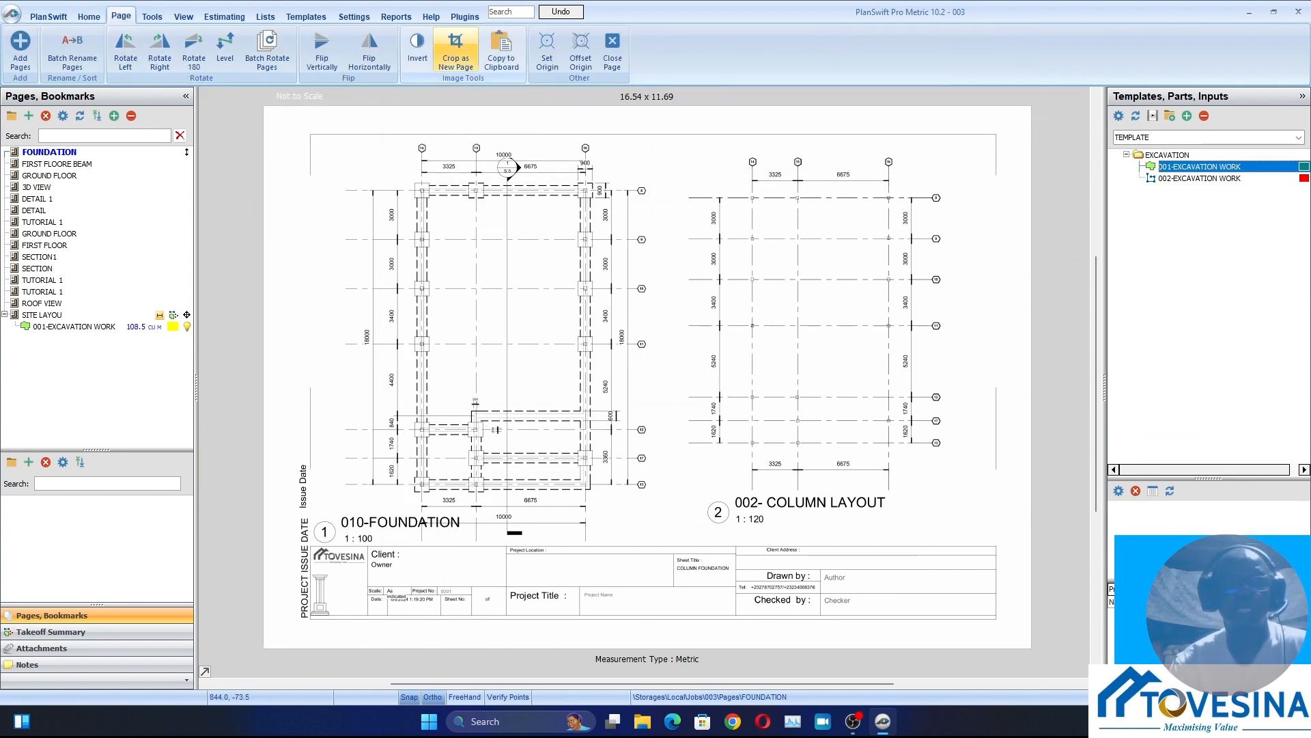
left_click(455, 49)
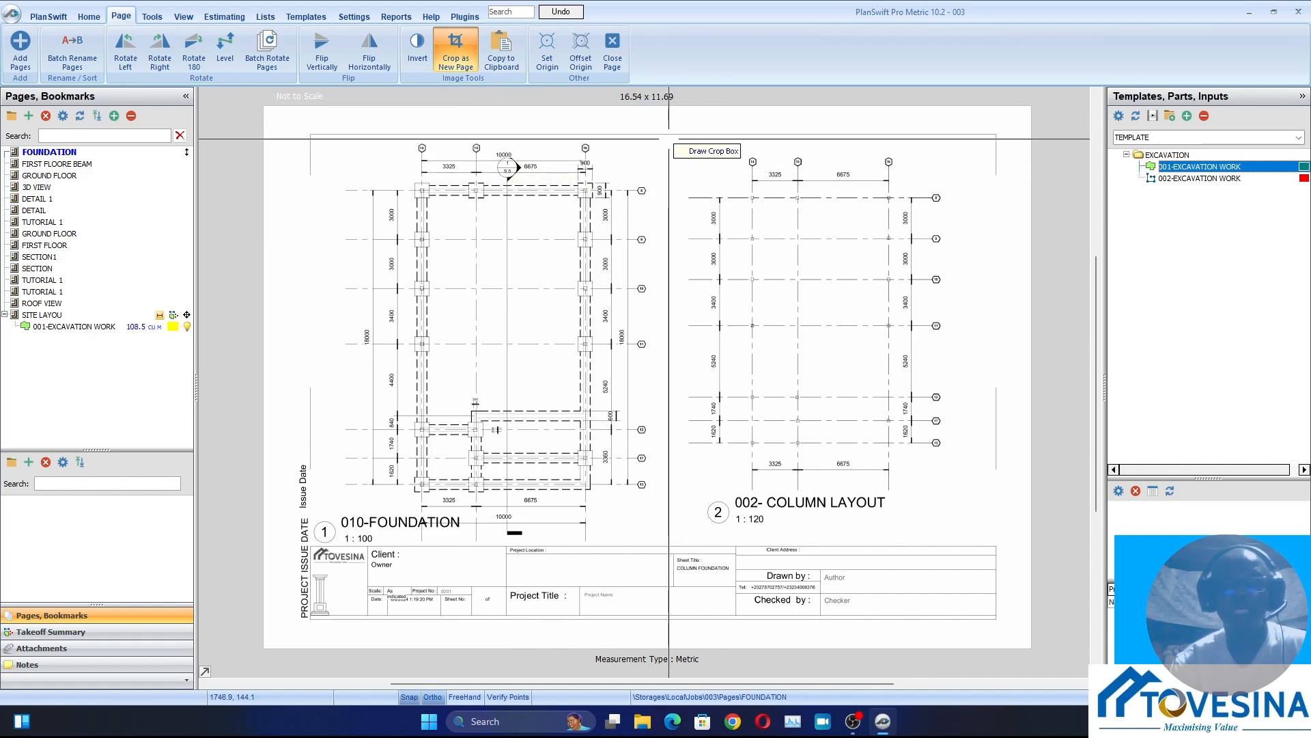
left_click(668, 139)
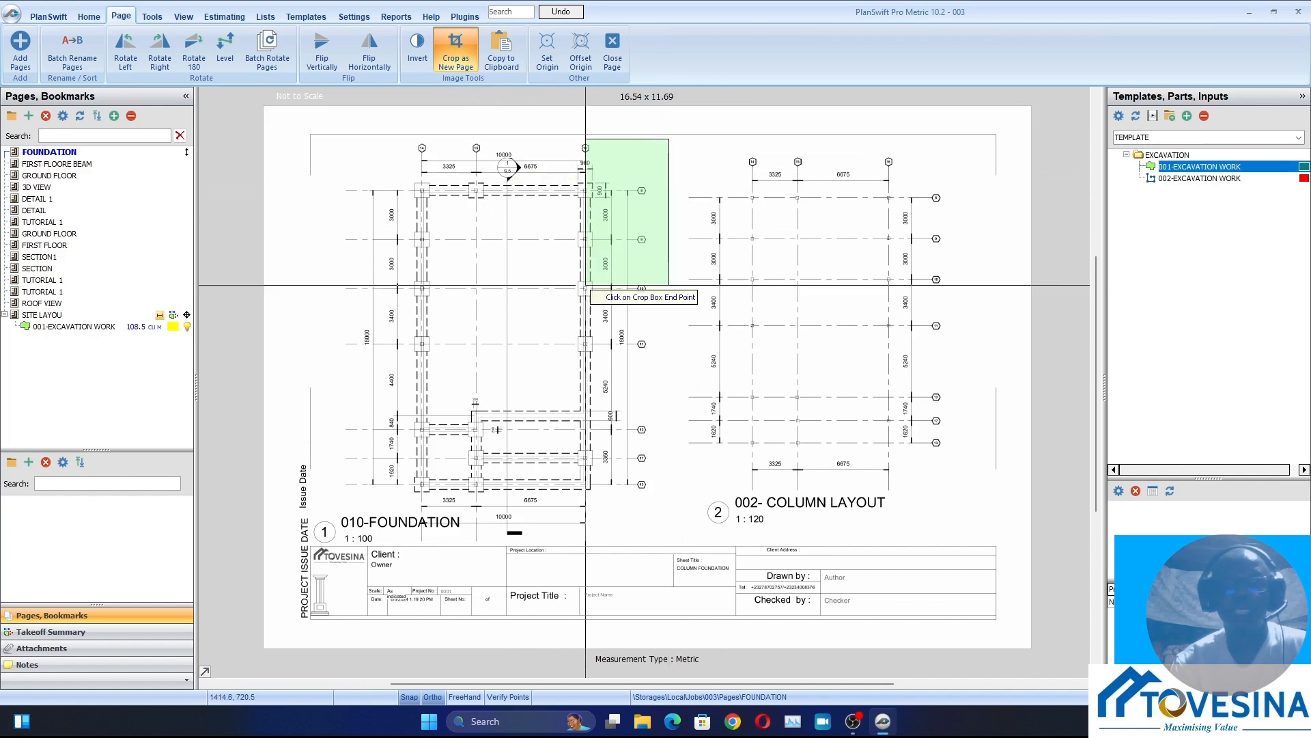
left_click(313, 547)
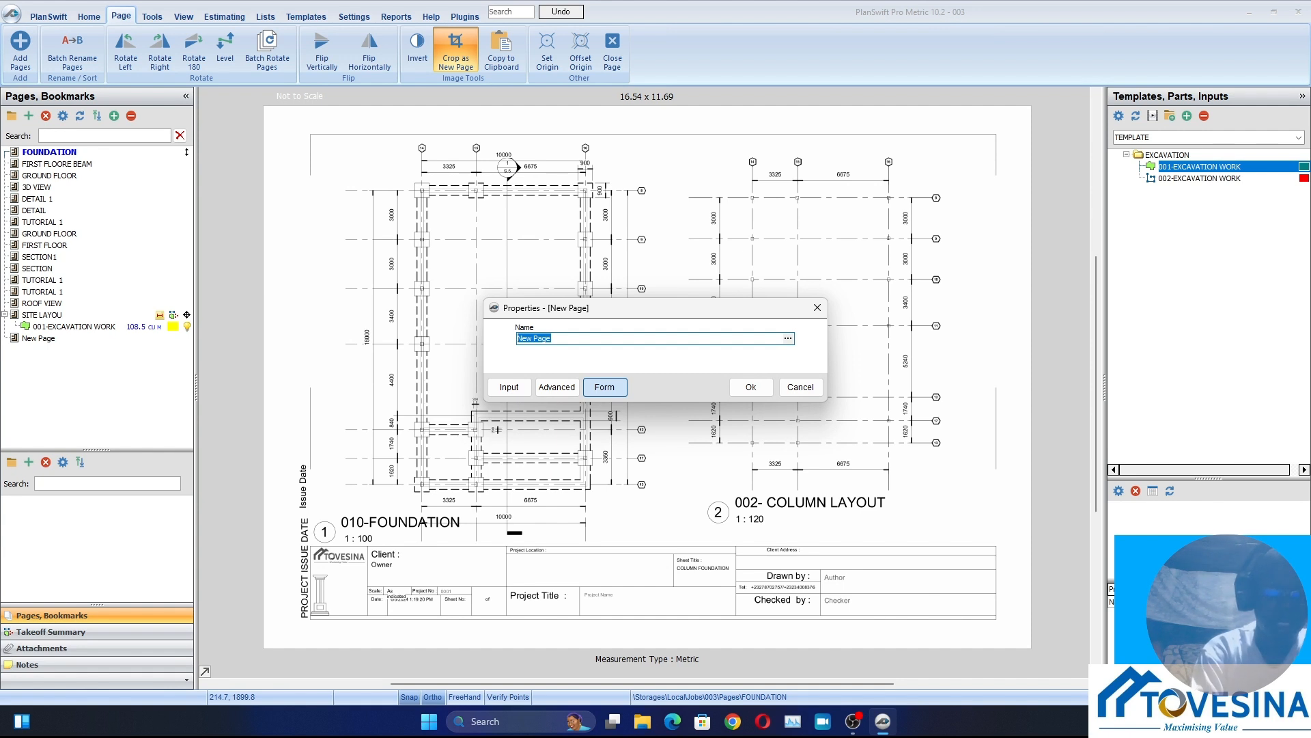
type("FDN")
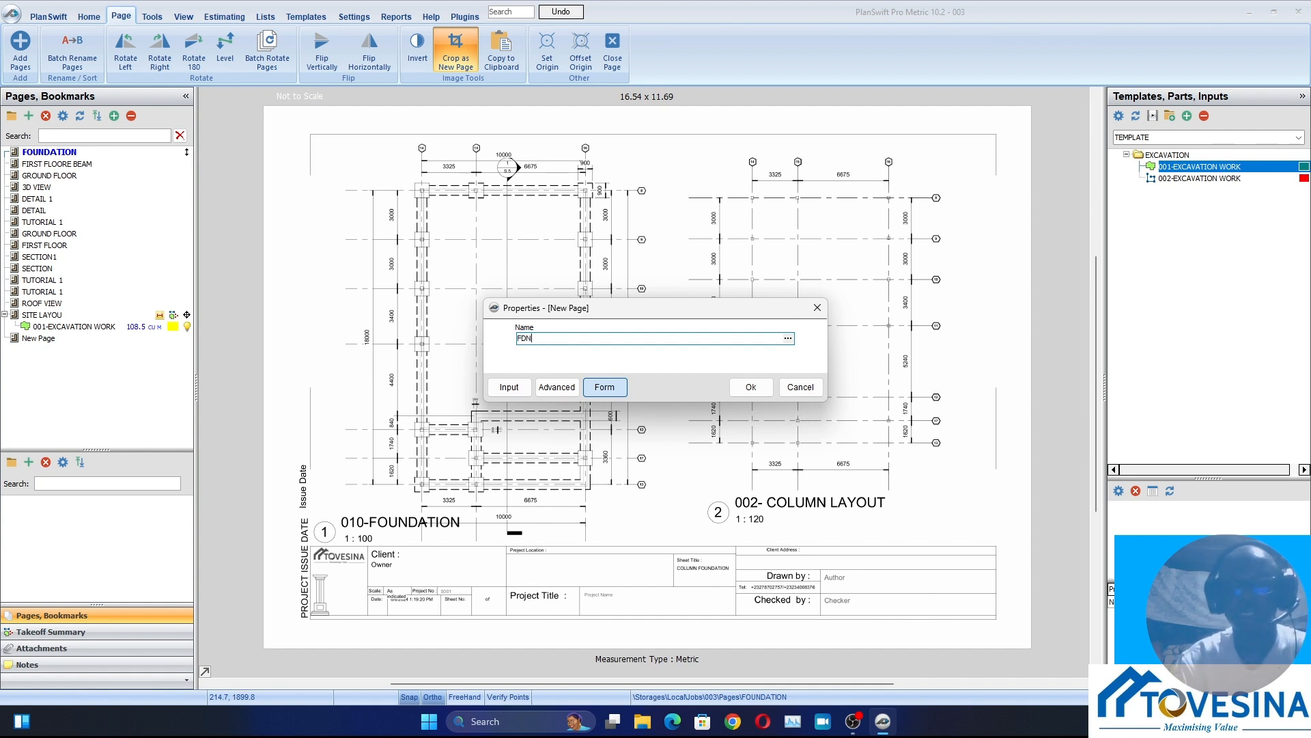
left_click(750, 386)
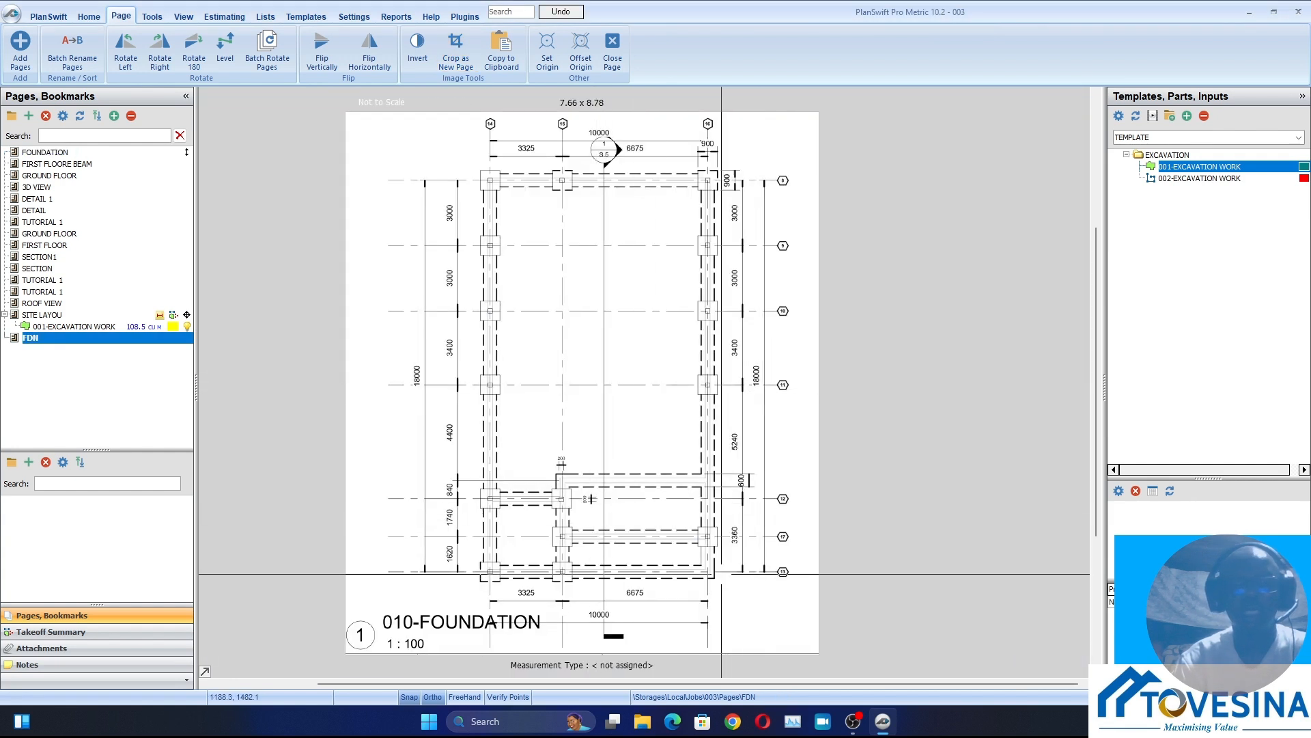
Examine the foundation trenches, column bases and dimension lines on the FDN page
left_click_drag(543, 561, 543, 551)
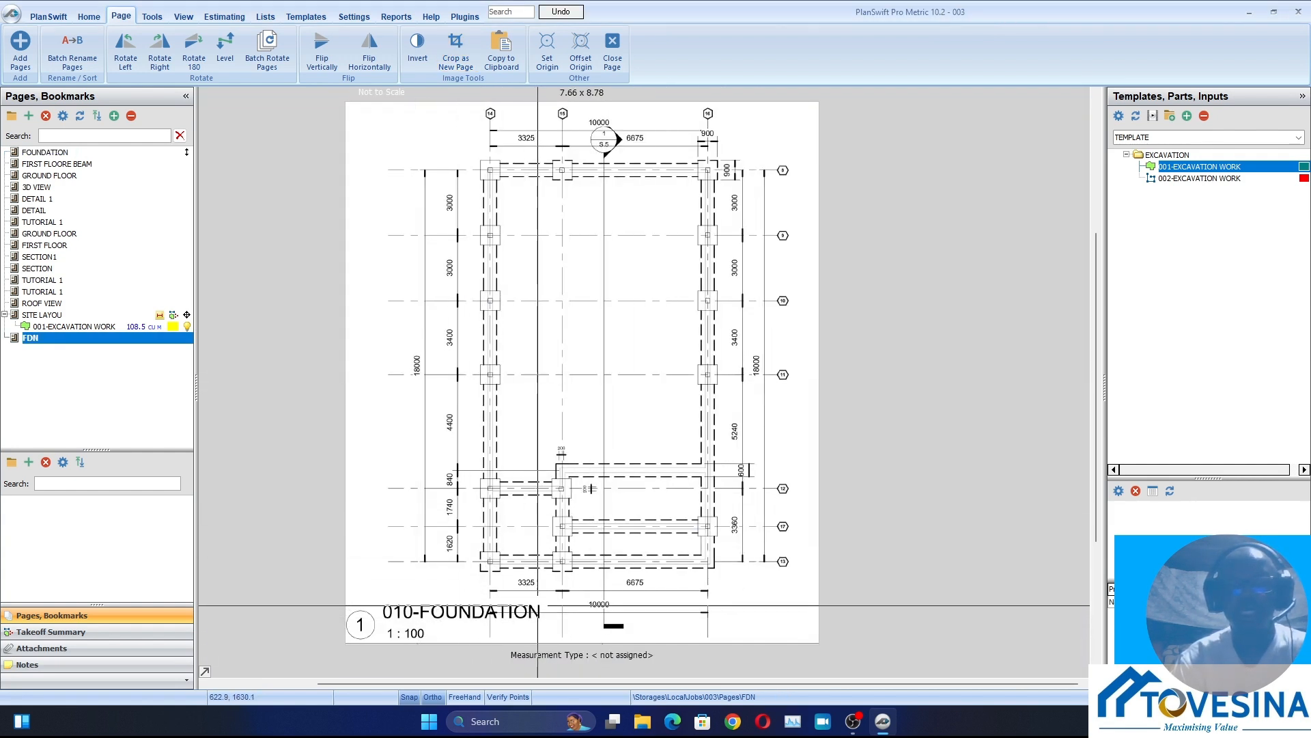
scroll(456, 565, "up", 2)
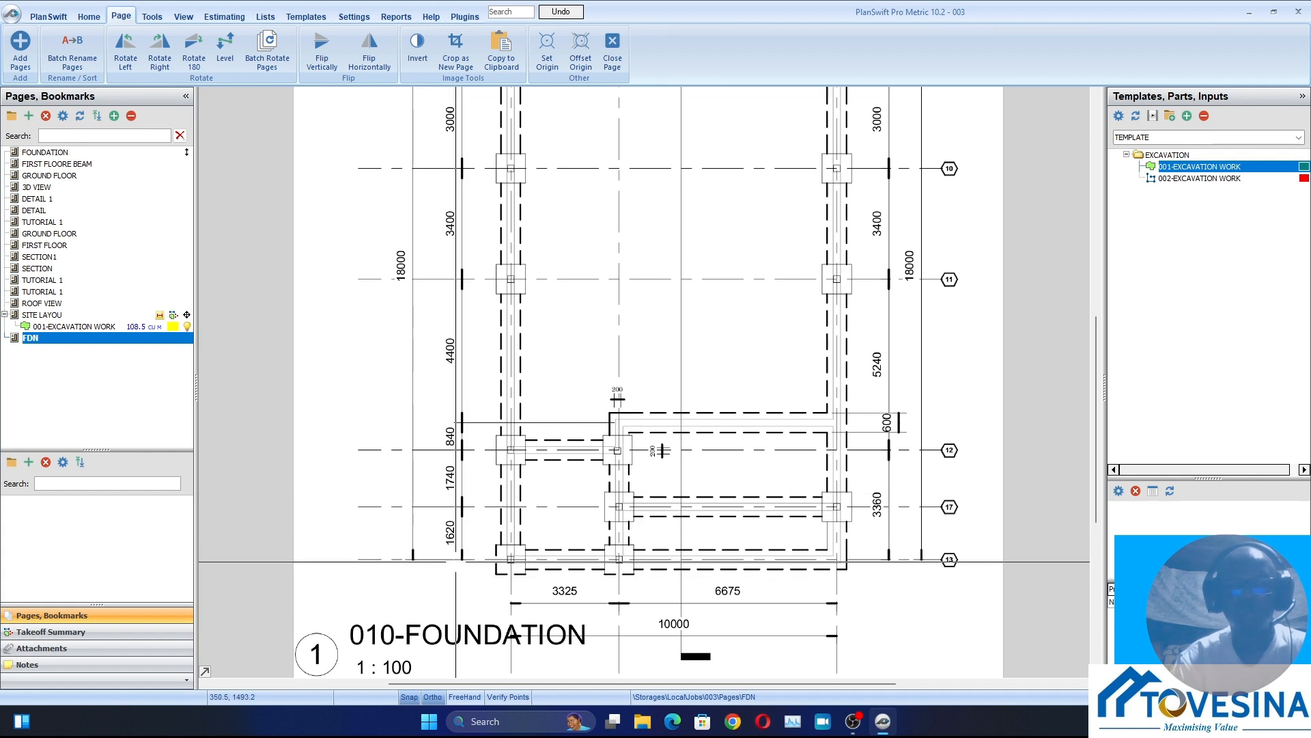
scroll(456, 562, "up", 2)
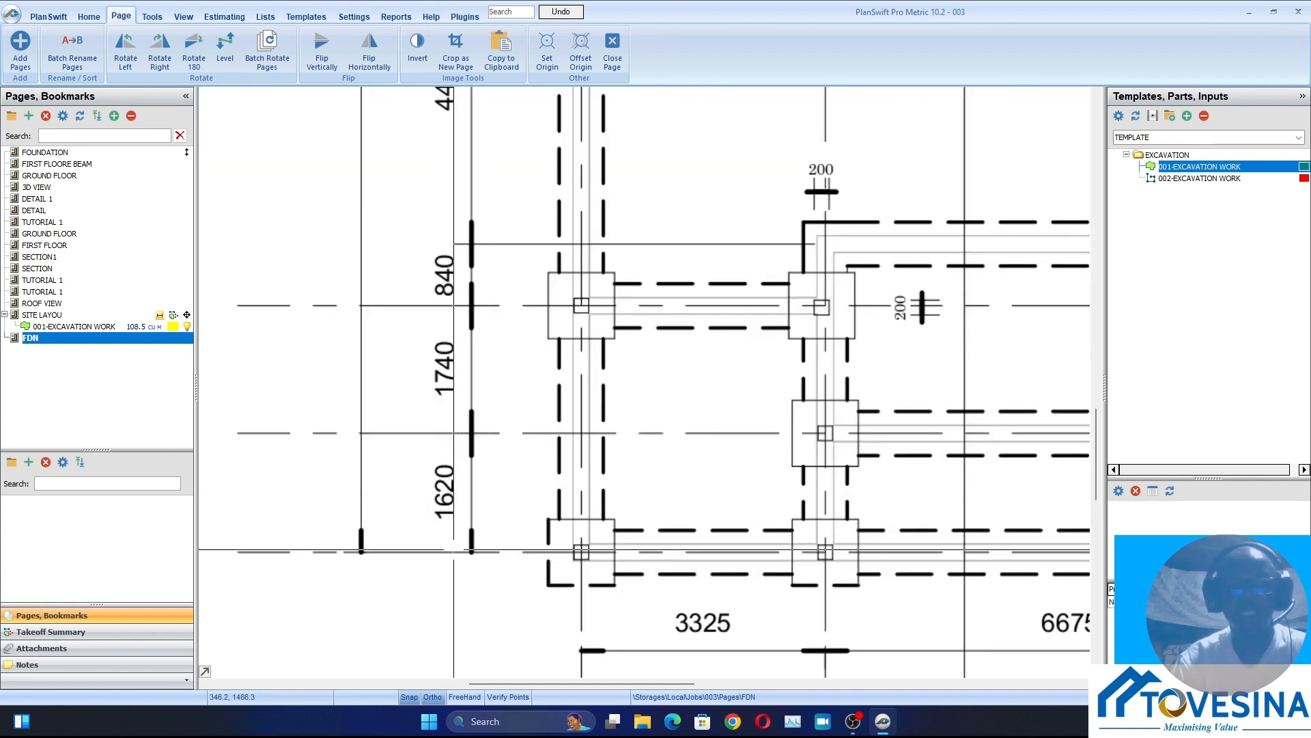
scroll(469, 365, "down", 4)
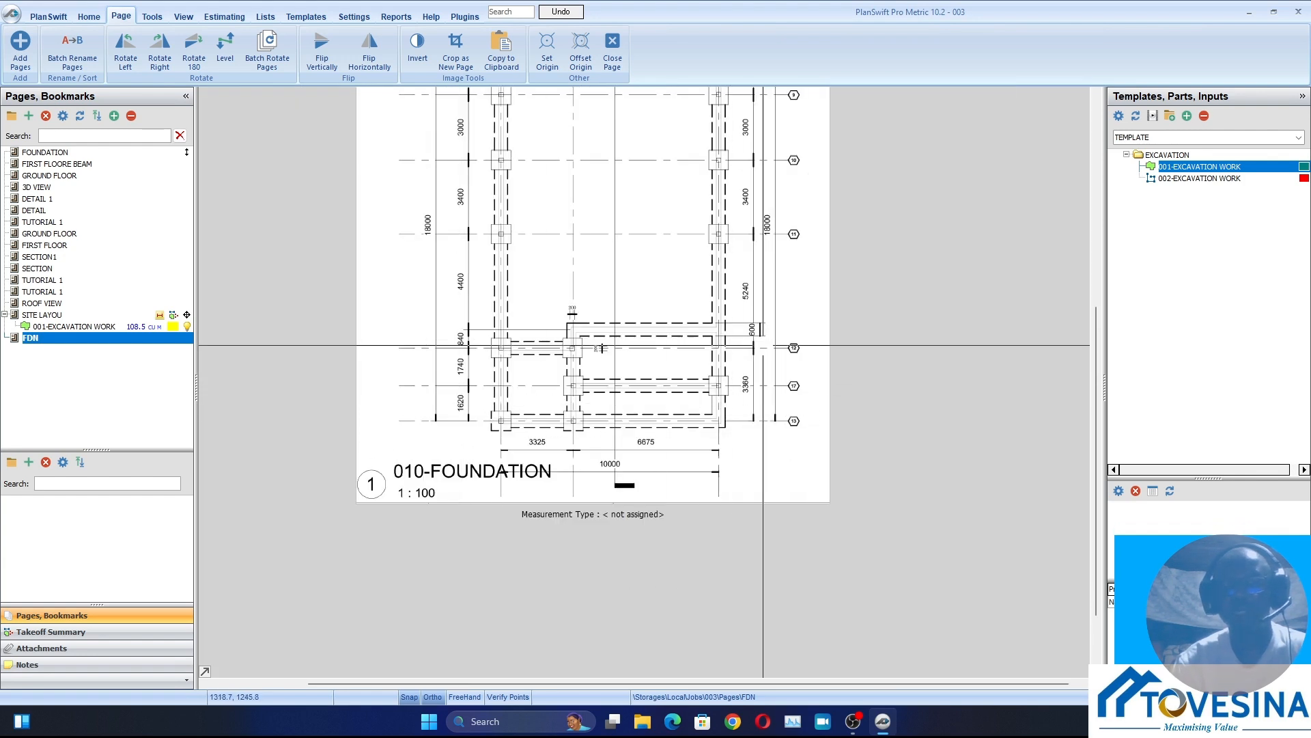
scroll(763, 345, "up", 2)
scroll(756, 455, "down", 2)
mouse_move(748, 471)
left_mouse_down()
mouse_move(765, 500)
mouse_move(740, 589)
left_mouse_up()
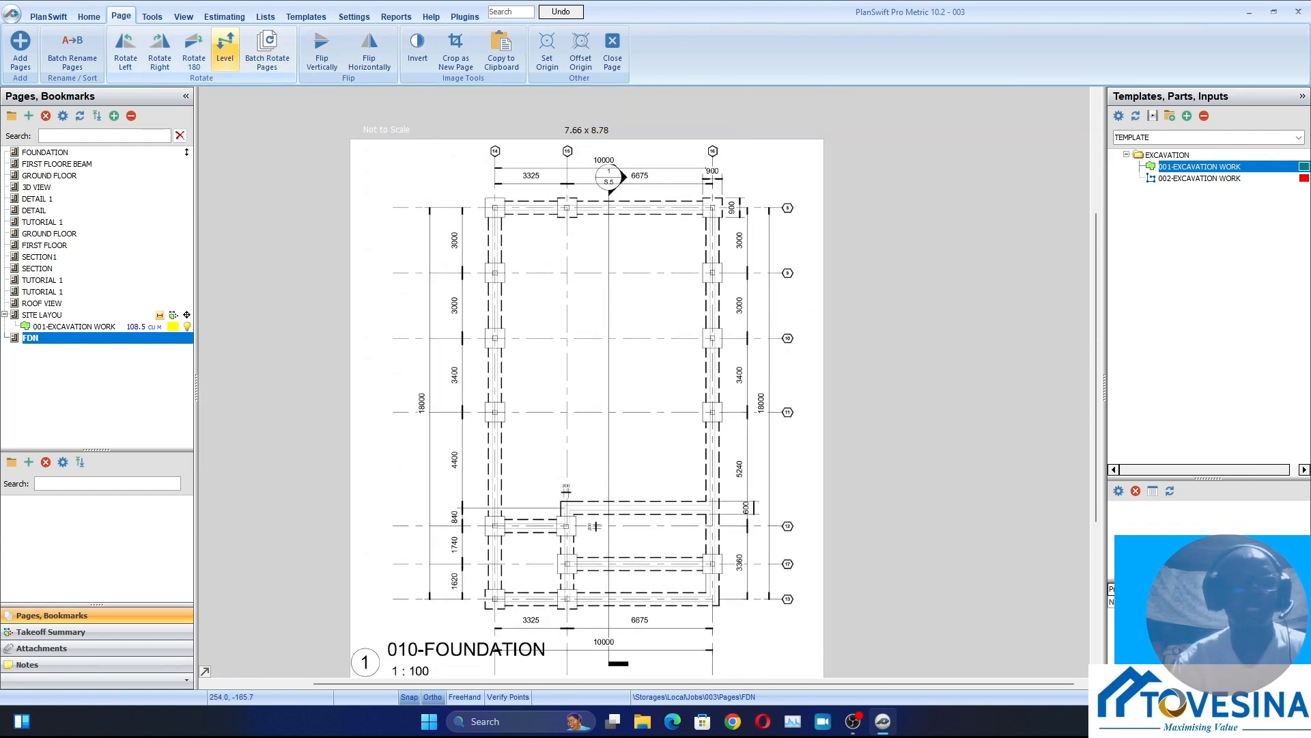
Scale the FDN page to 3.36 m metric along the 3360 dimension line between grids 12 and 13, with an automatic dimension line
left_click(89, 16)
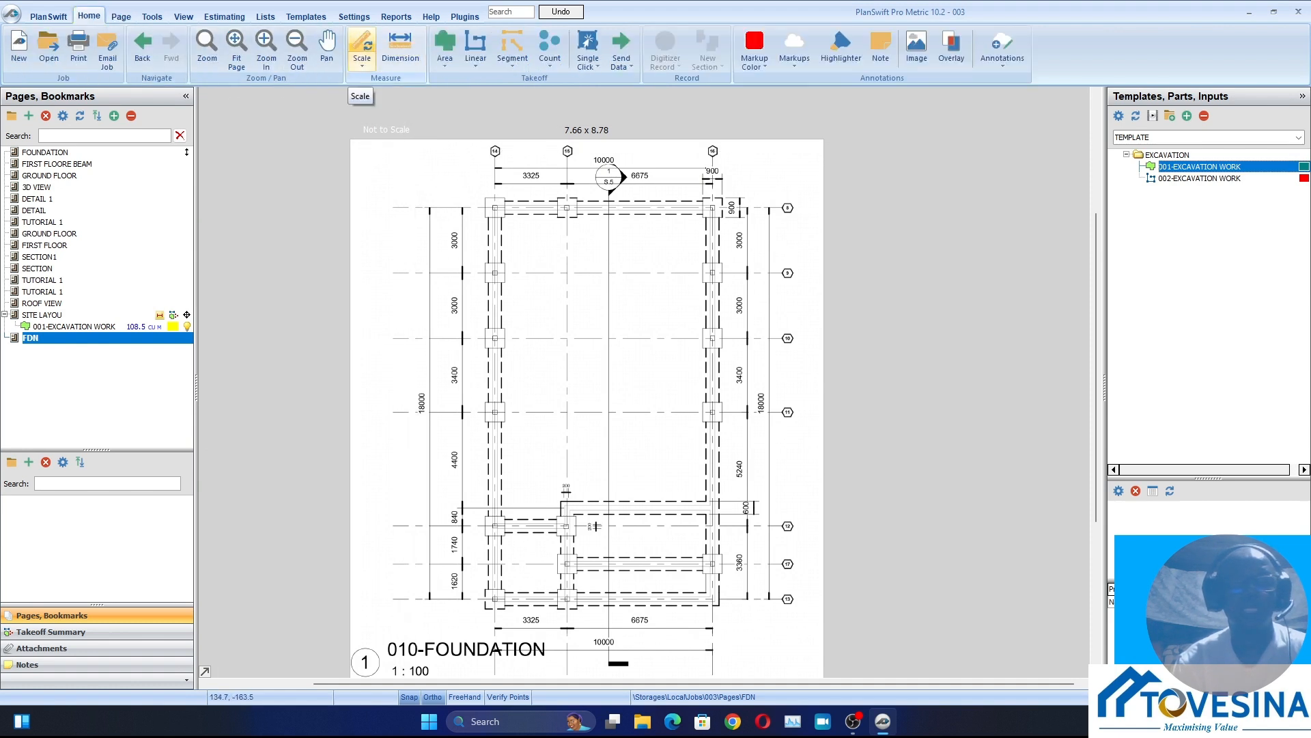
left_click(362, 45)
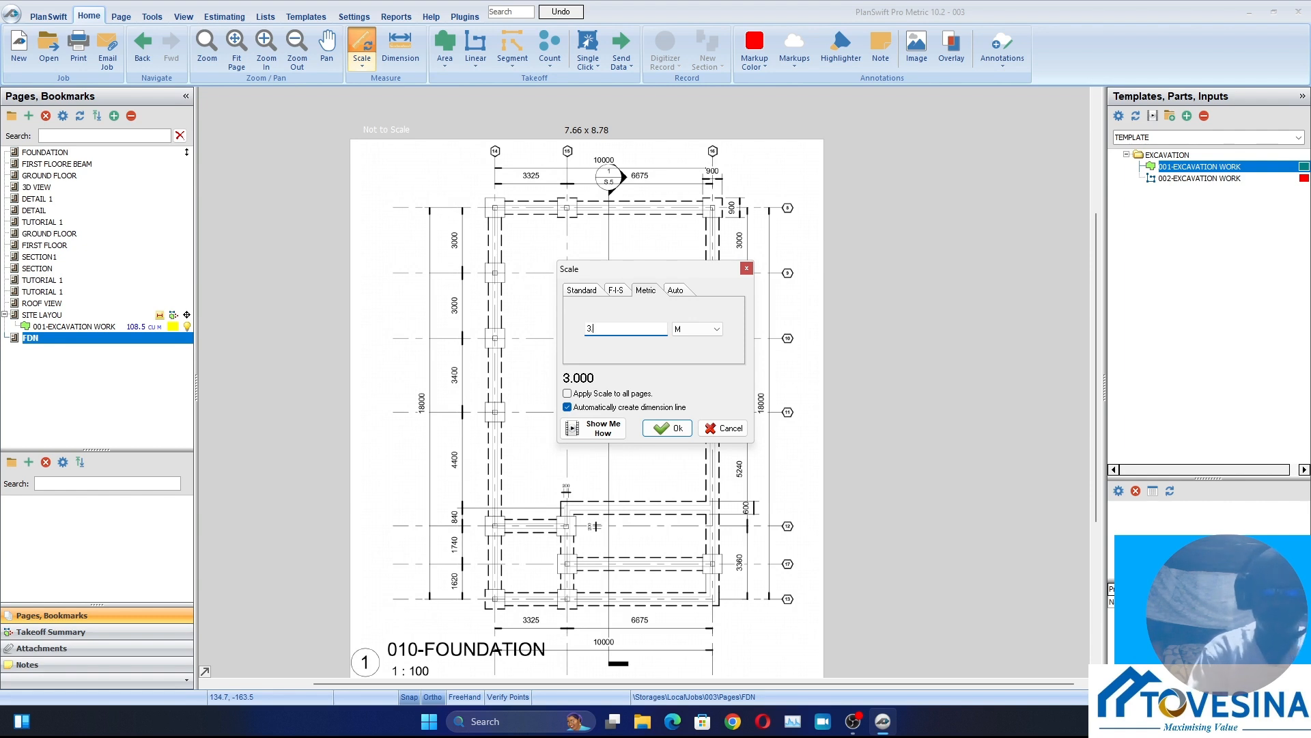
type(".36")
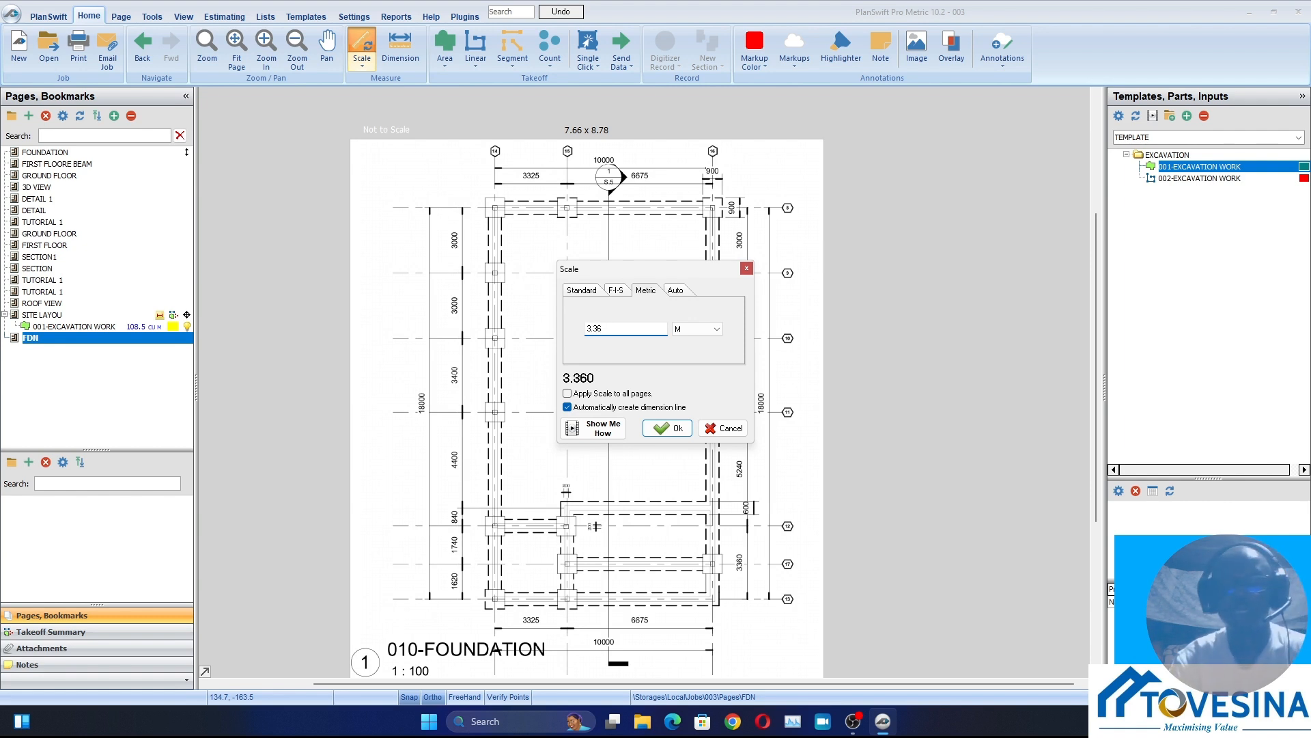
left_click(667, 428)
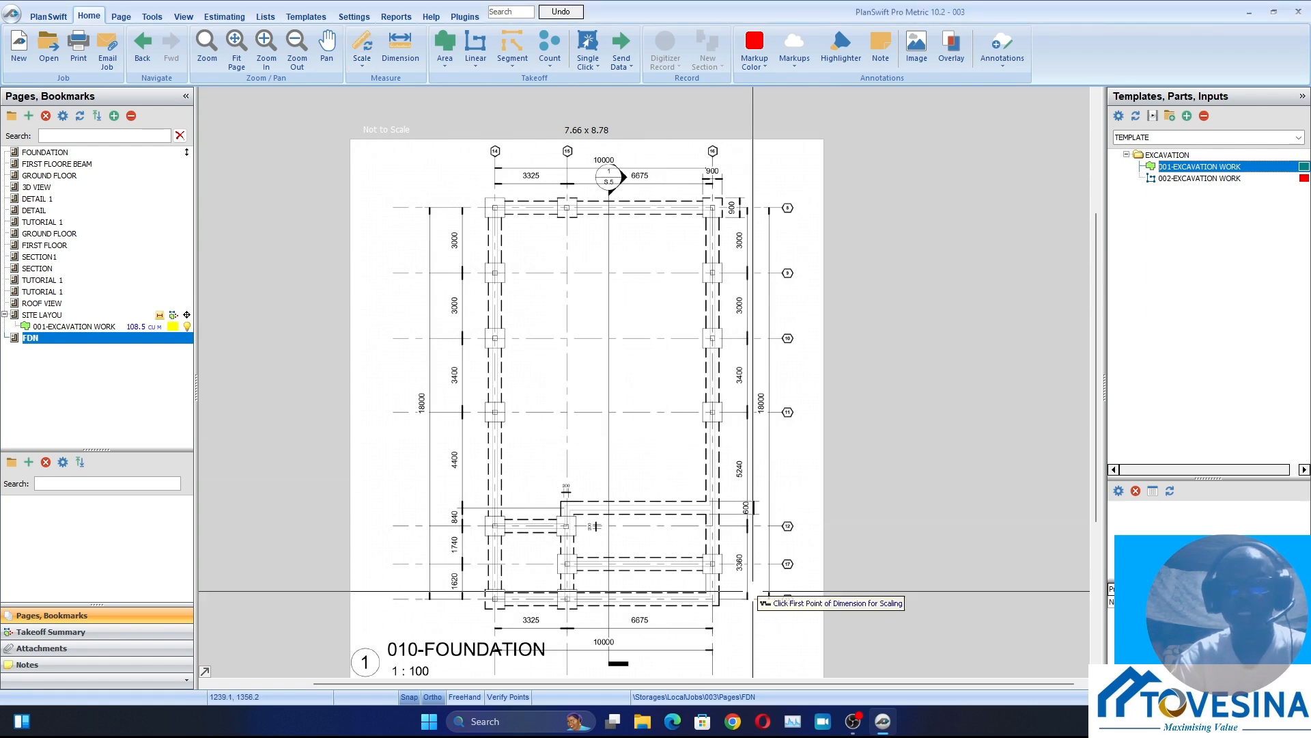
scroll(750, 618, "up", 3)
scroll(749, 614, "up", 5)
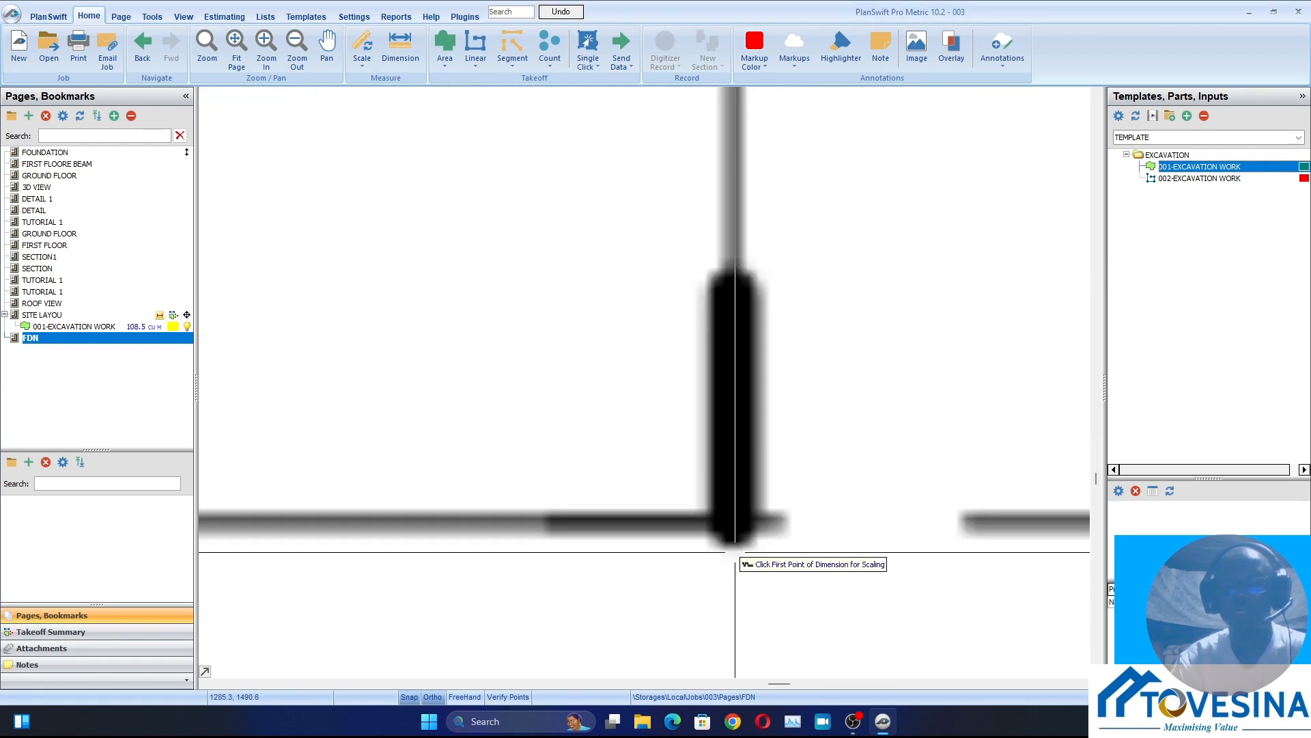
left_click(738, 534)
scroll(733, 451, "down", 5)
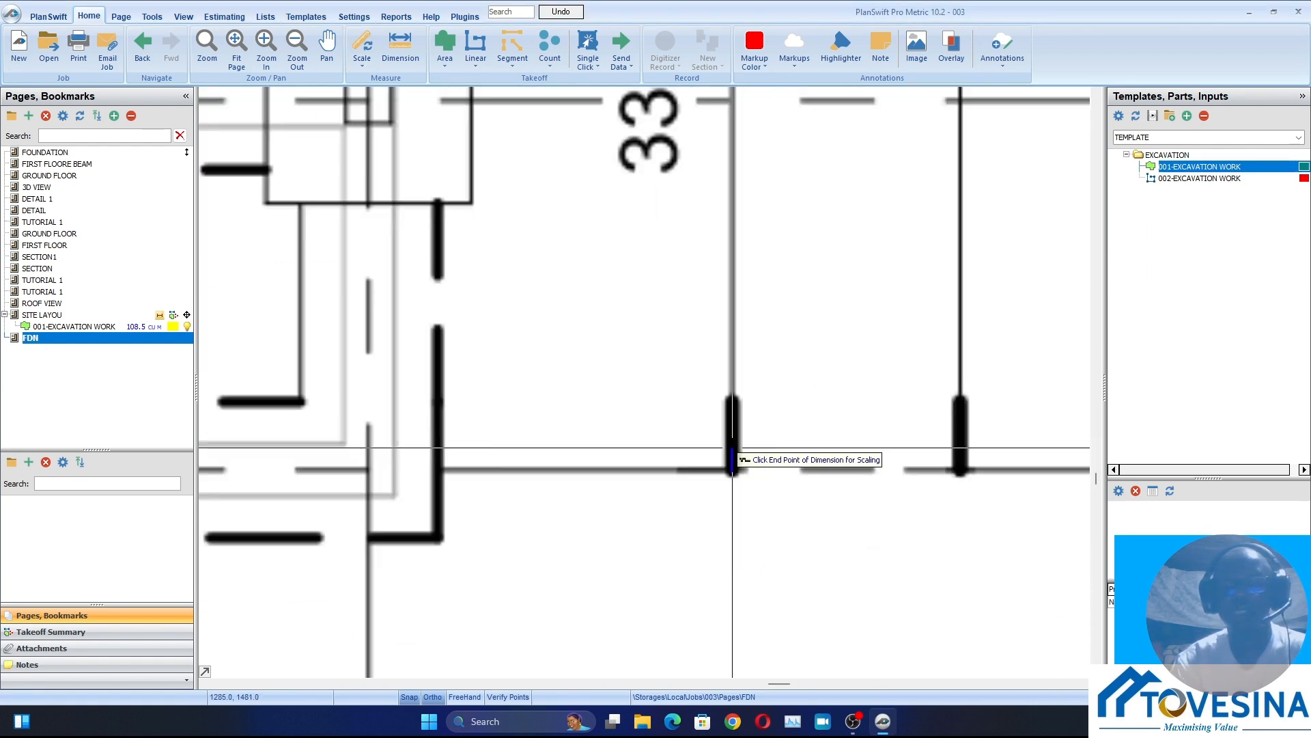
scroll(732, 437, "down", 5)
scroll(731, 418, "up", 4)
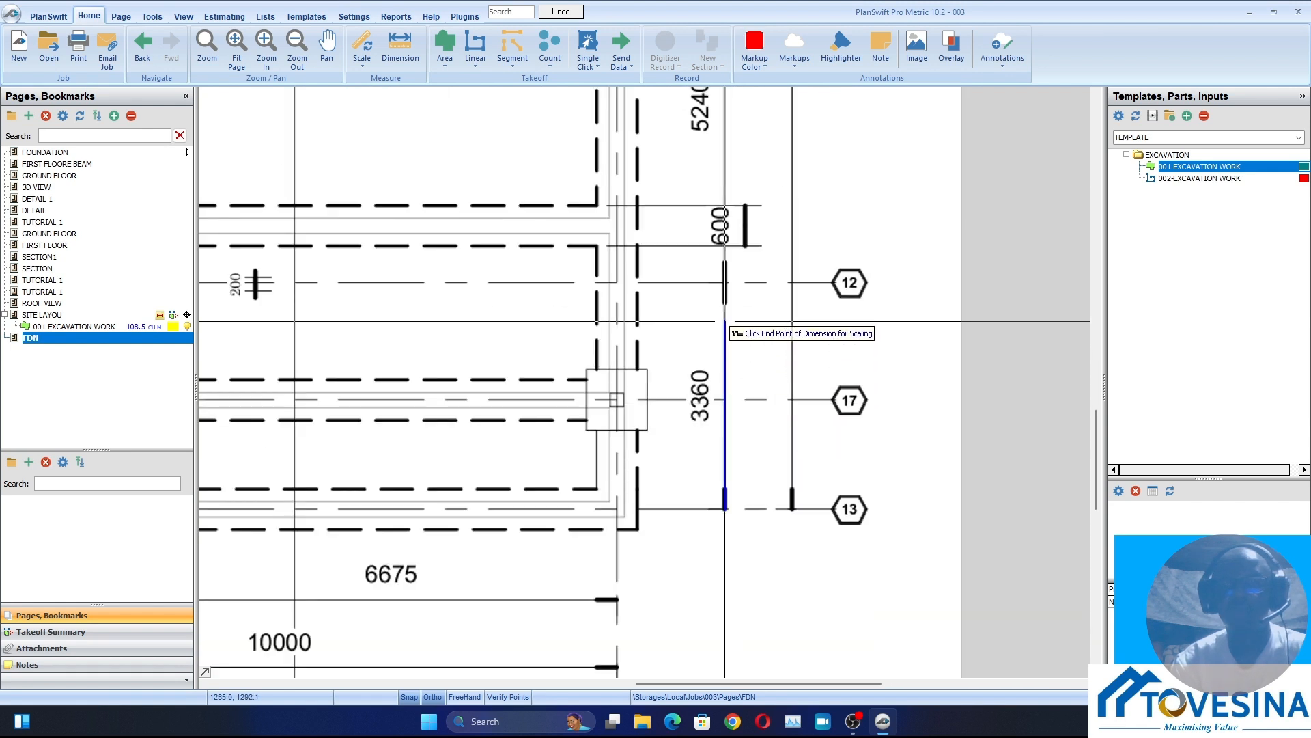
scroll(727, 287, "up", 3)
scroll(723, 195, "up", 4)
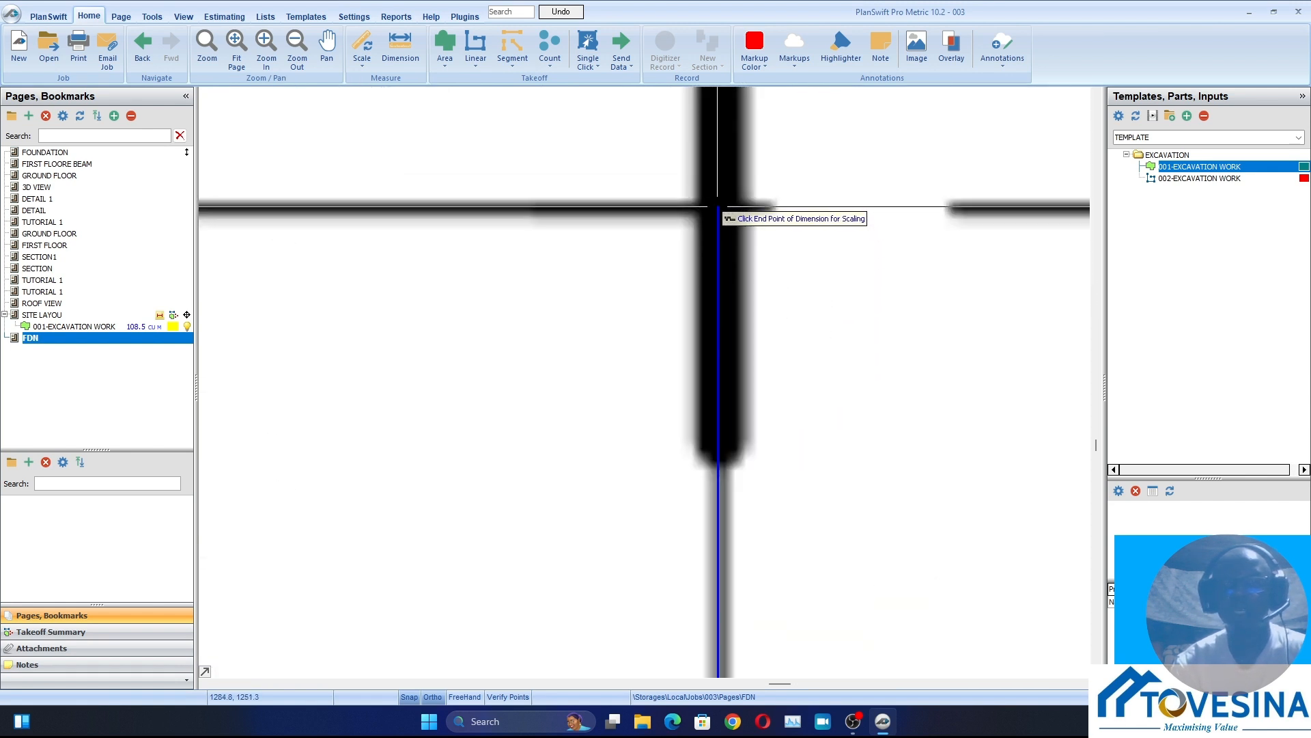
left_click(717, 206)
scroll(717, 212, "down", 8)
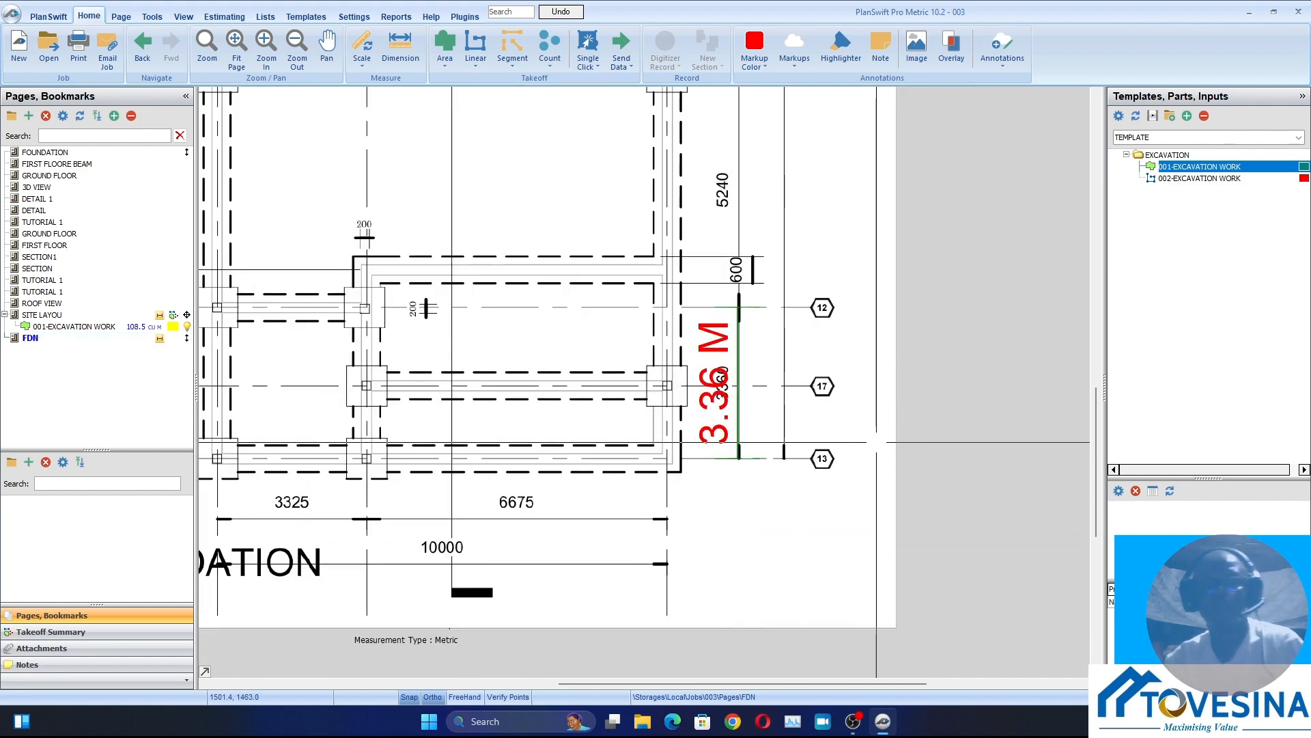
scroll(847, 458, "down", 3)
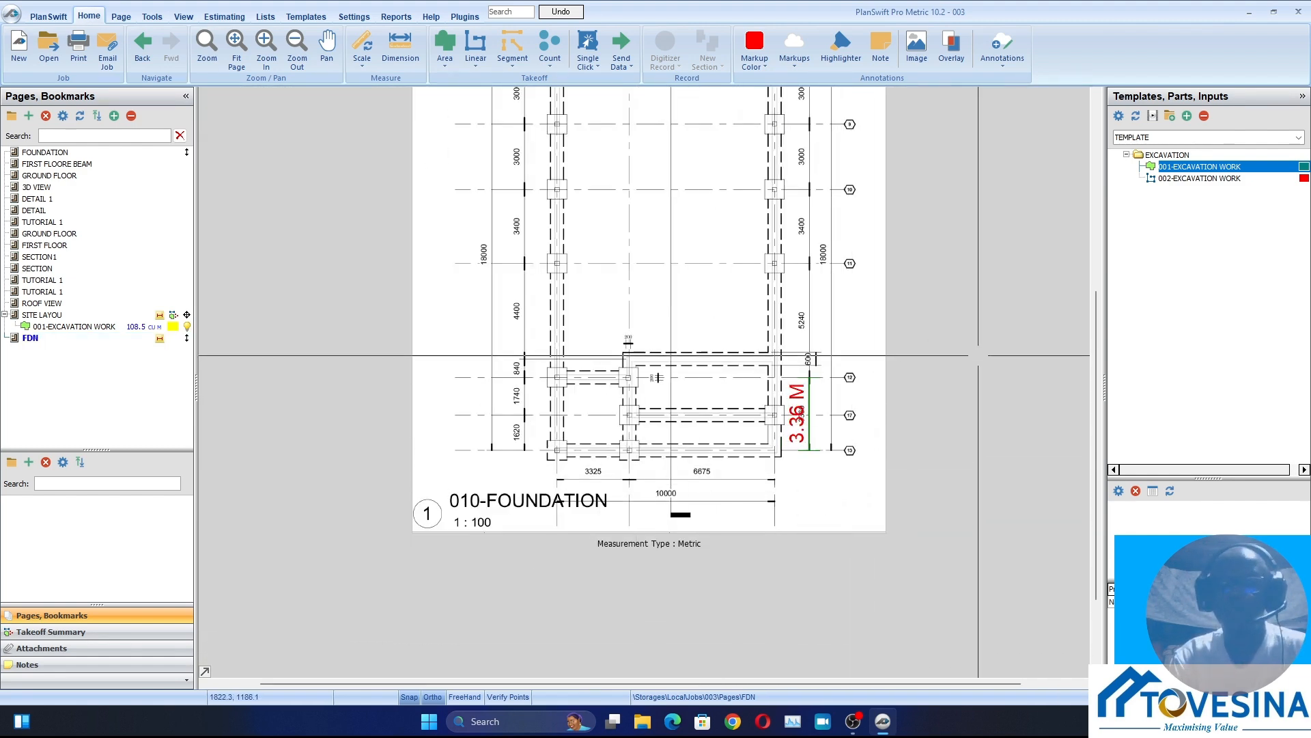
Examine the foundation footing's width, thickness and depth dimensions on the SECTION1 page
mouse_move(1188, 178)
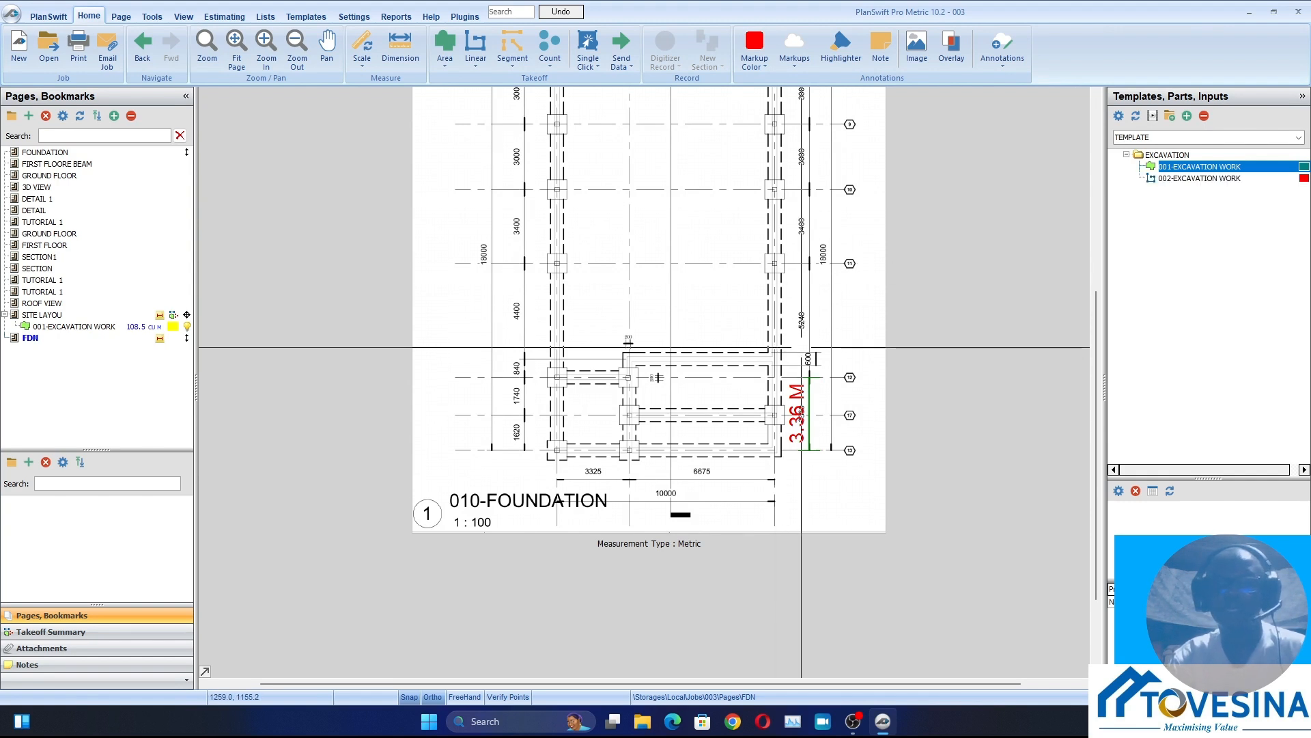
scroll(801, 347, "up", 3)
left_click_drag(801, 347, 794, 330)
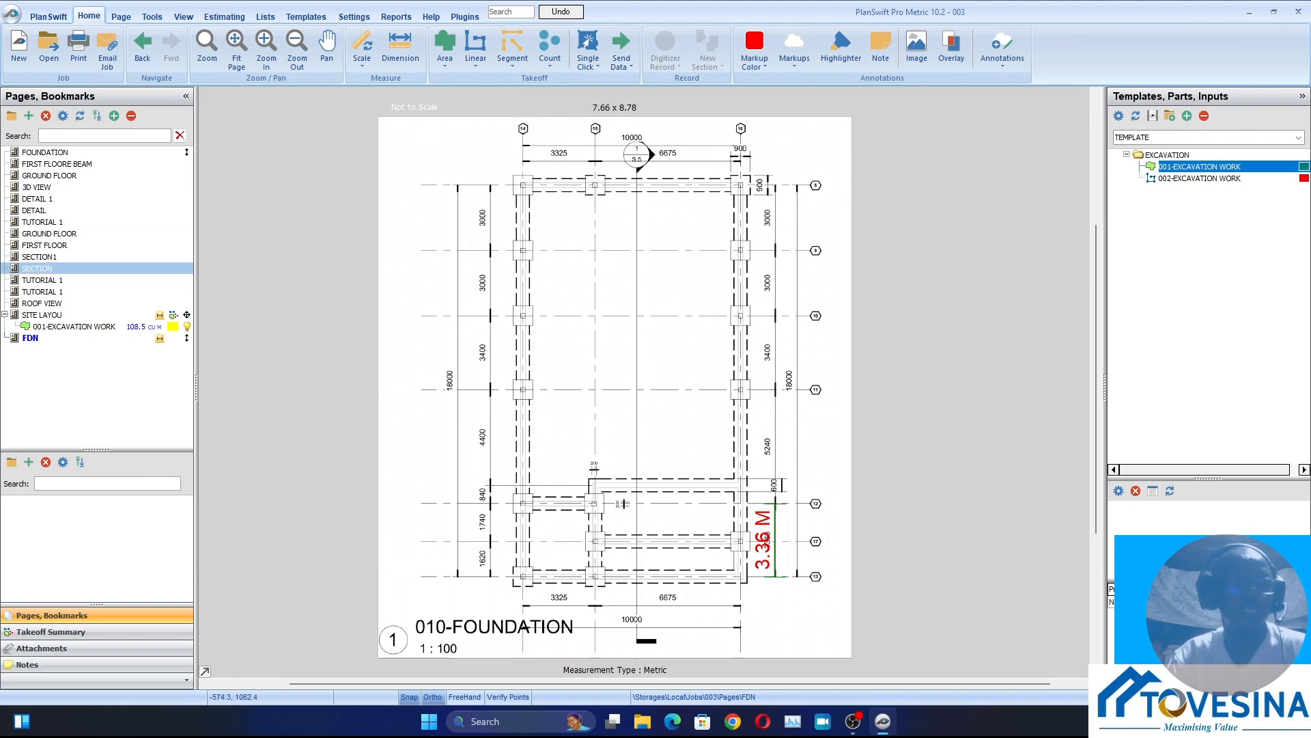
left_click(39, 256)
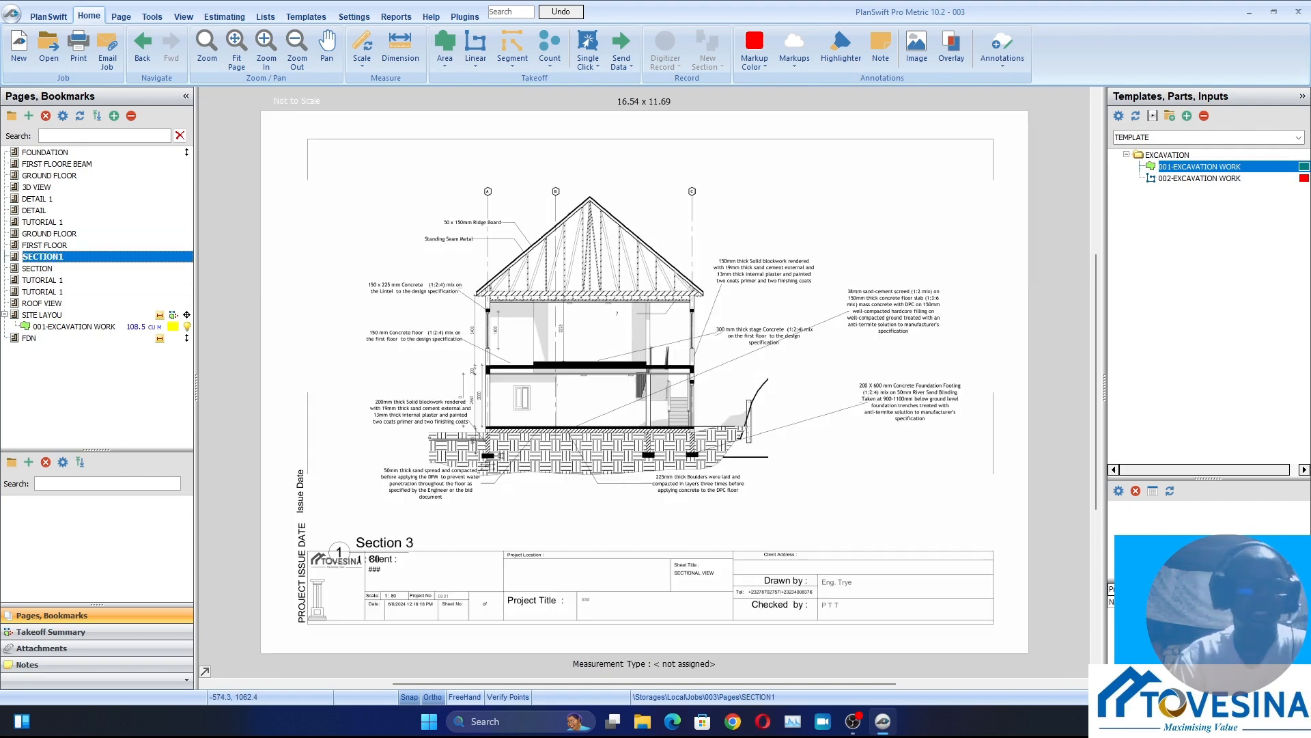
scroll(524, 408, "up", 5)
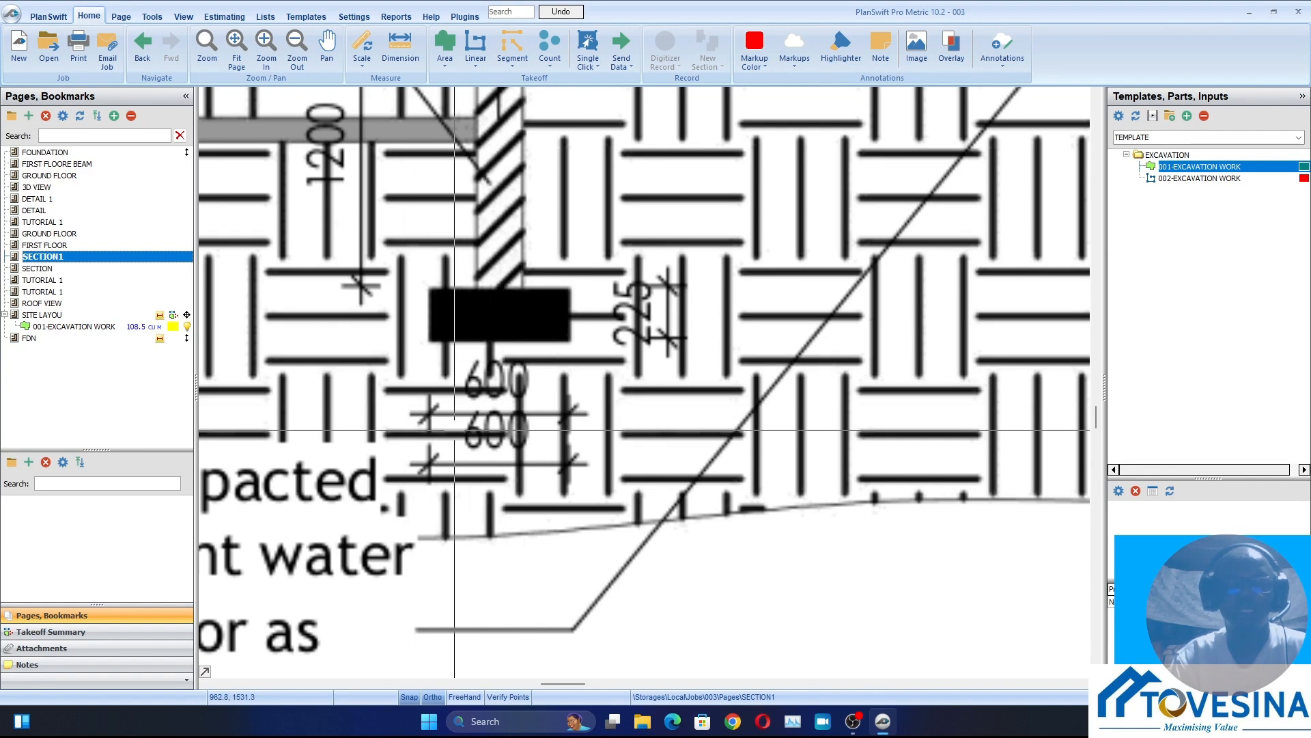
scroll(454, 430, "down", 3)
scroll(478, 238, "up", 3)
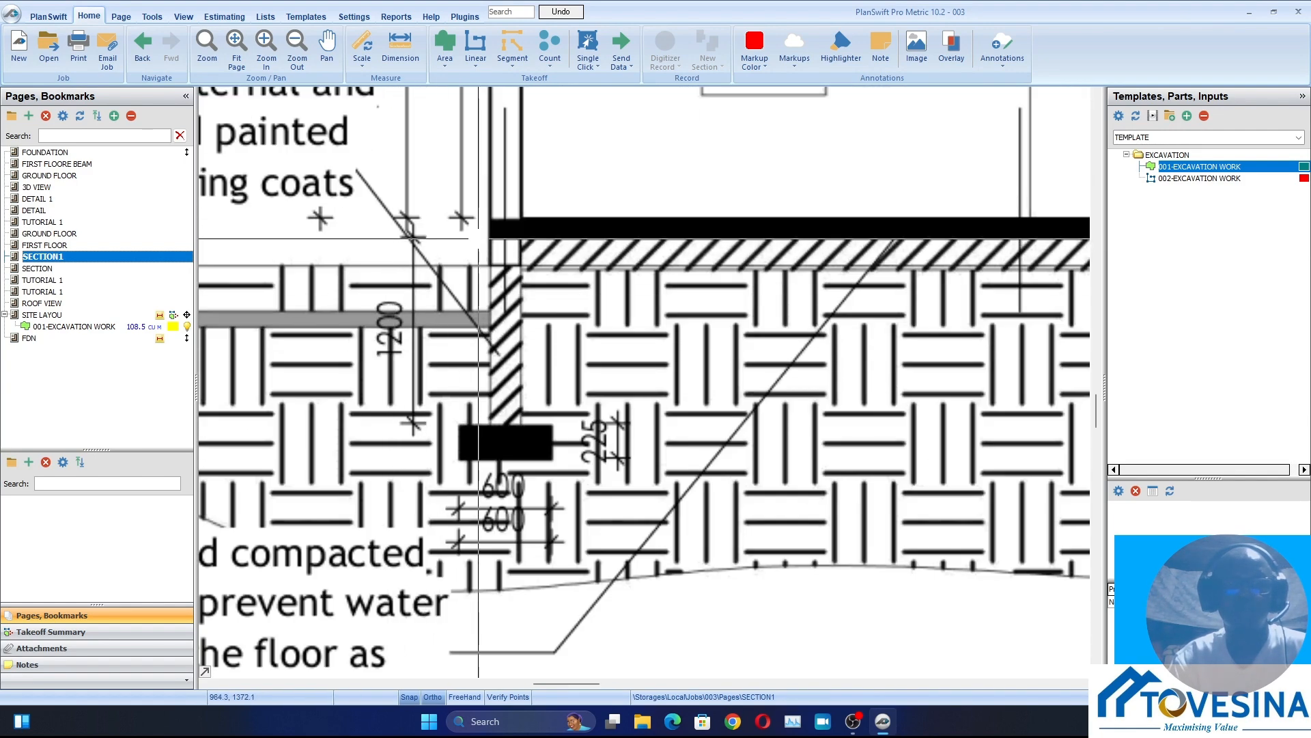
scroll(448, 376, "down", 1)
scroll(447, 375, "down", 3)
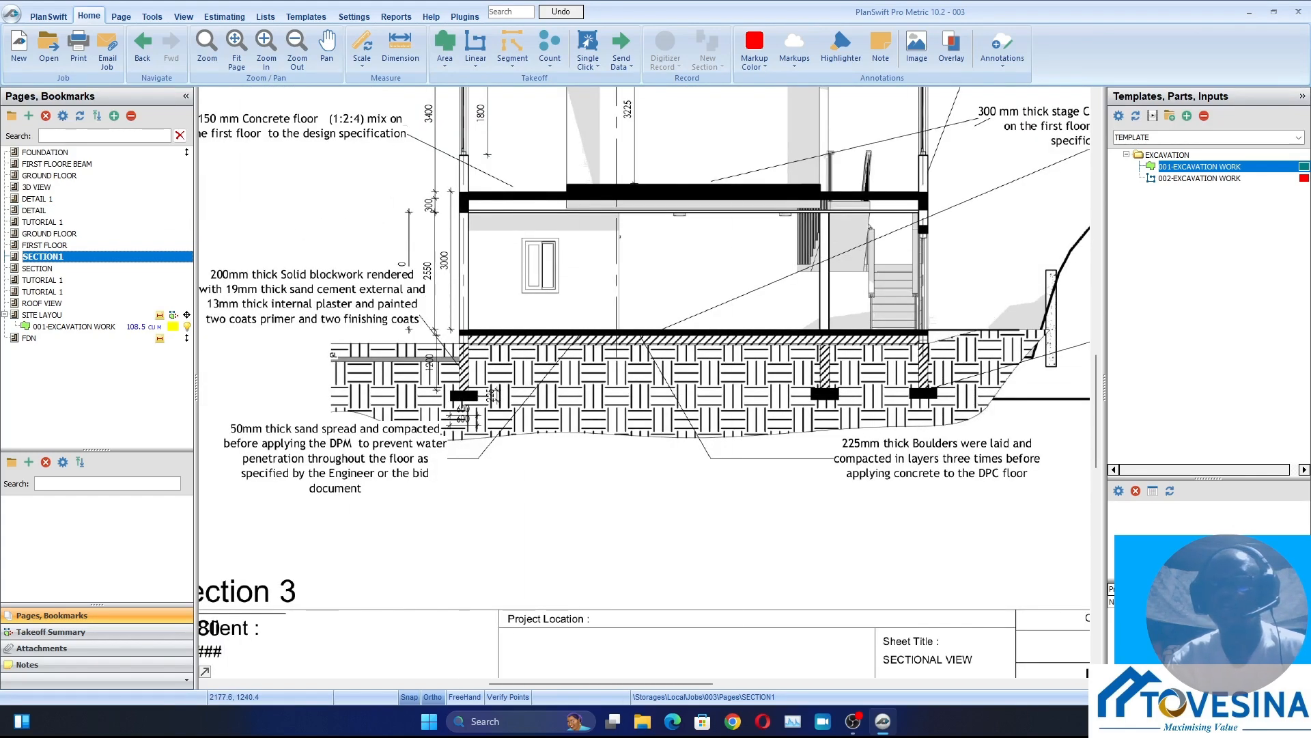
Start a 002-EXCAVATION WORK takeoff on the FDN page with a width of 0.6 m and a depth of 1.23 m
left_click(186, 338)
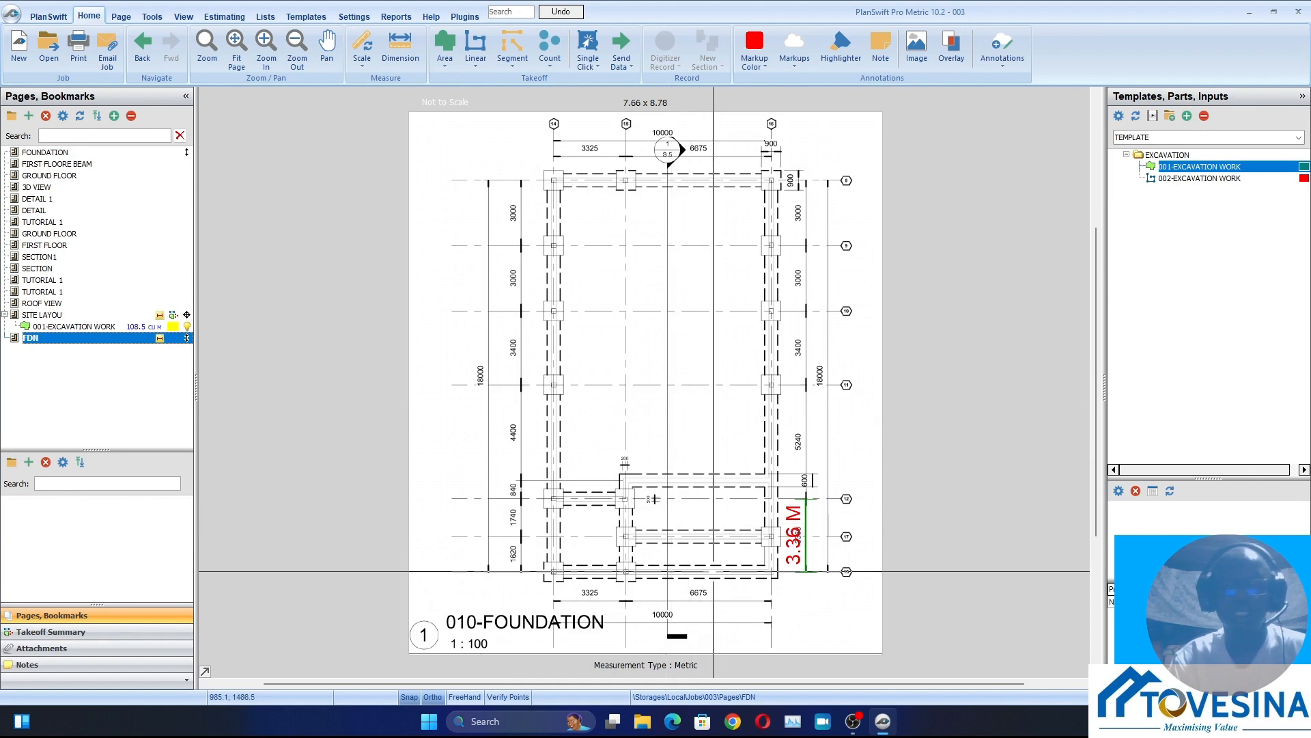
left_click(1200, 178)
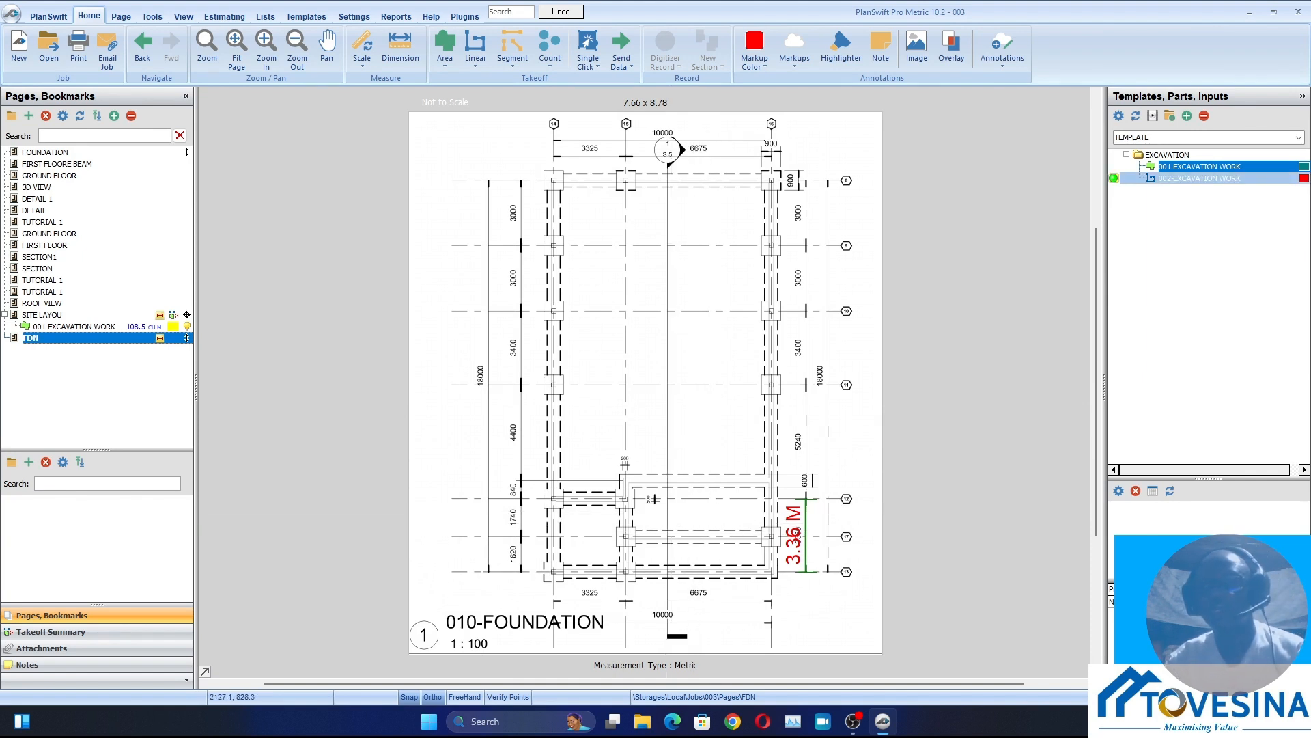
double_click(1200, 178)
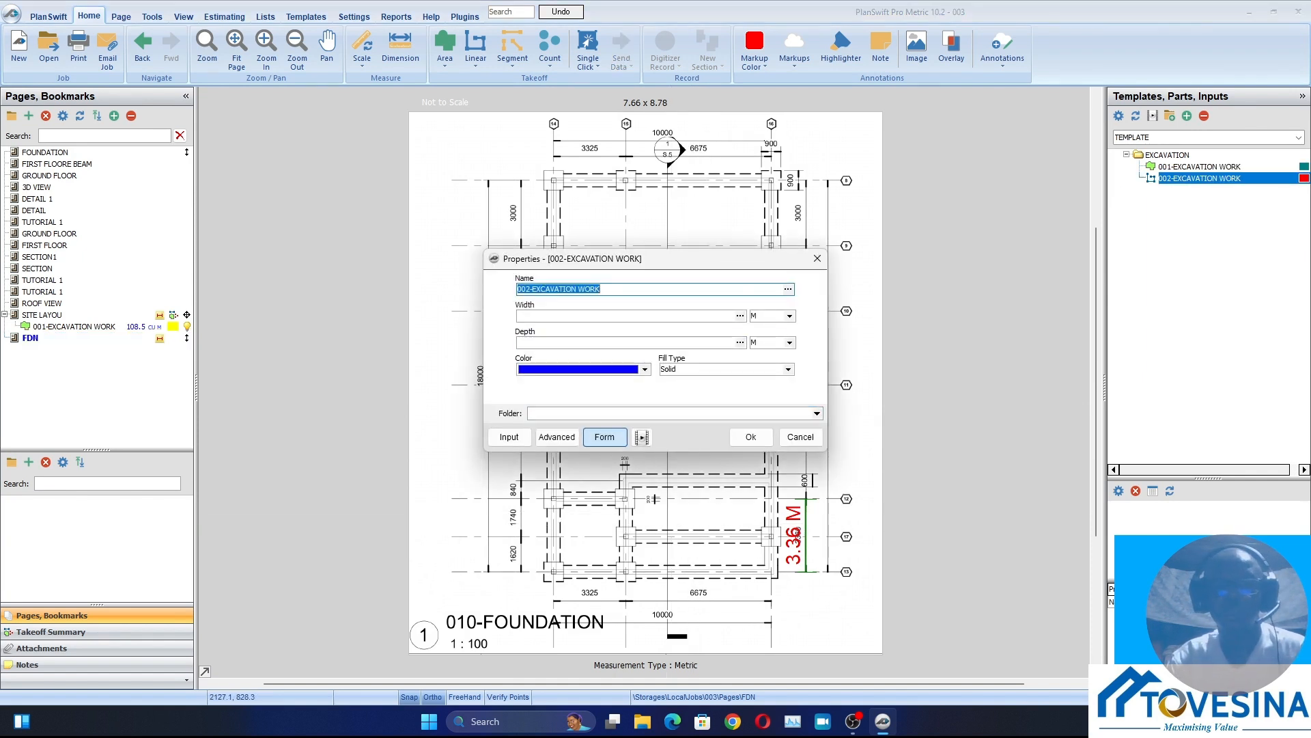
left_click(627, 315)
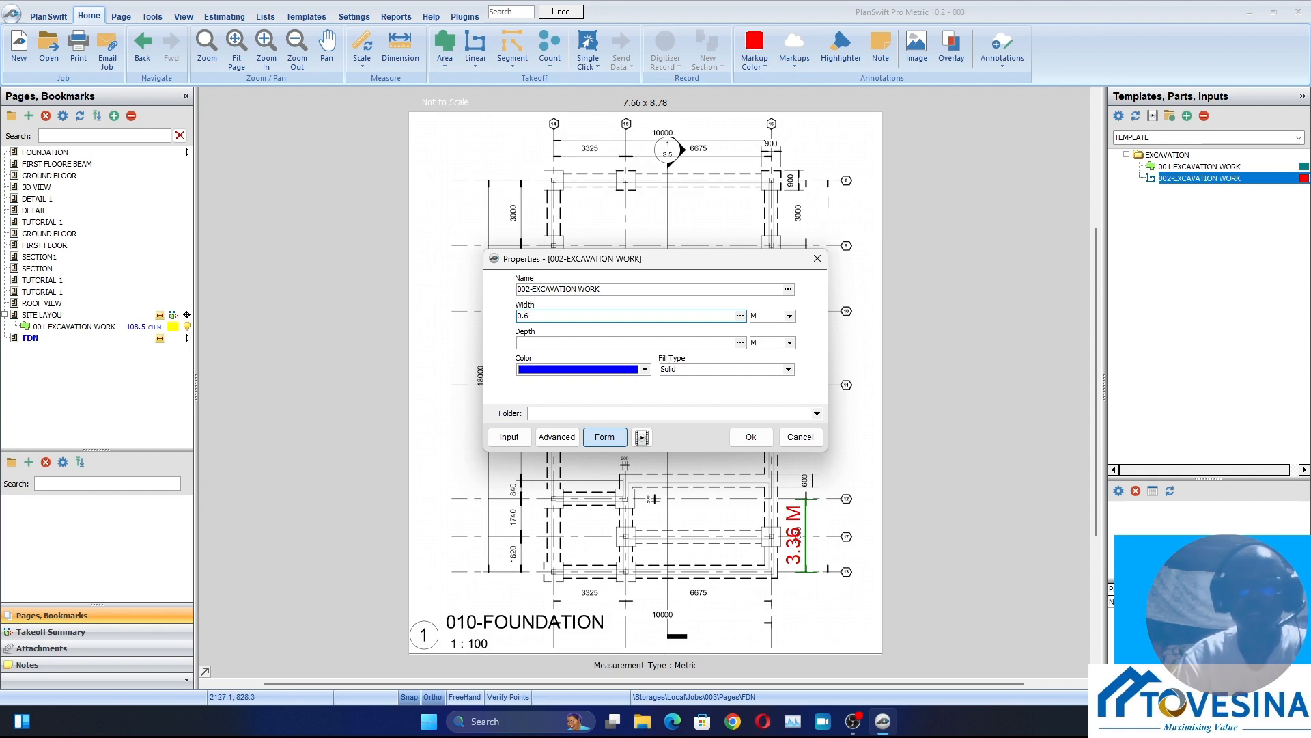
left_click(601, 343)
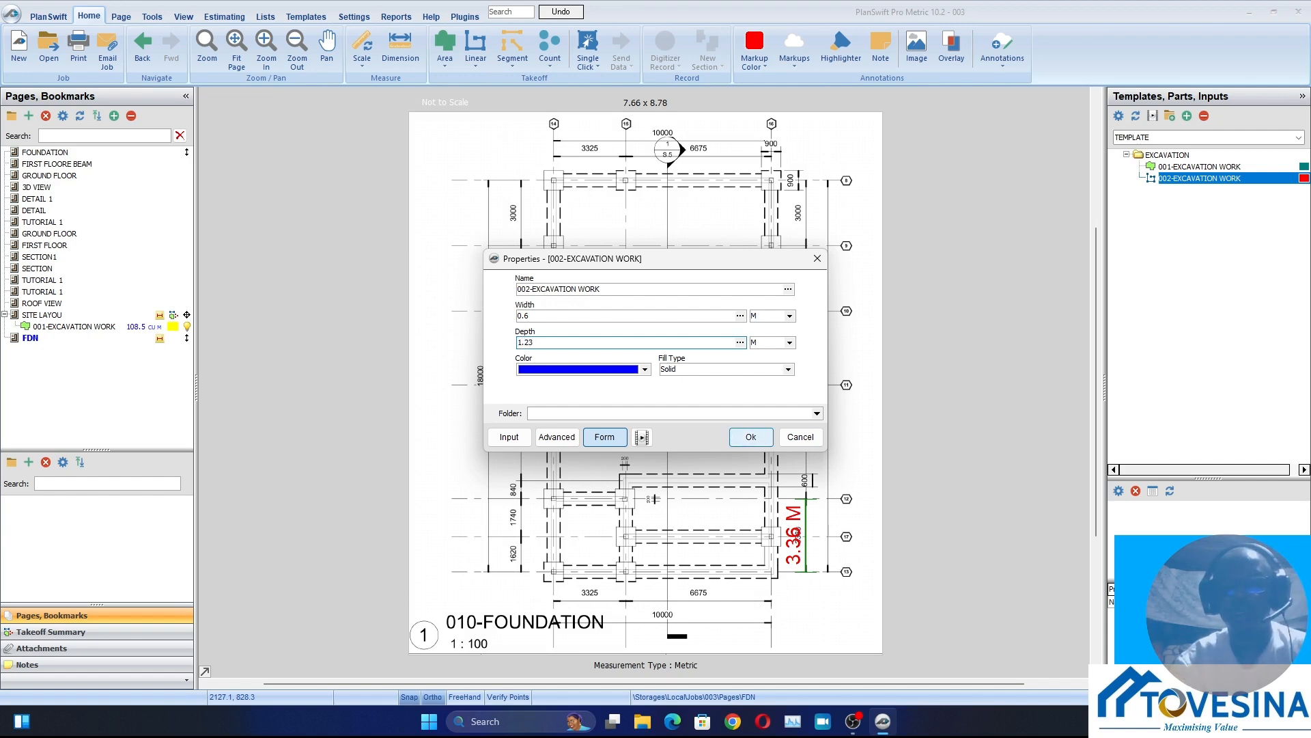
left_click(750, 436)
Trace the left-hand trench along its outer edge between the column bases on grids 13 and 12
scroll(547, 588, "up", 5)
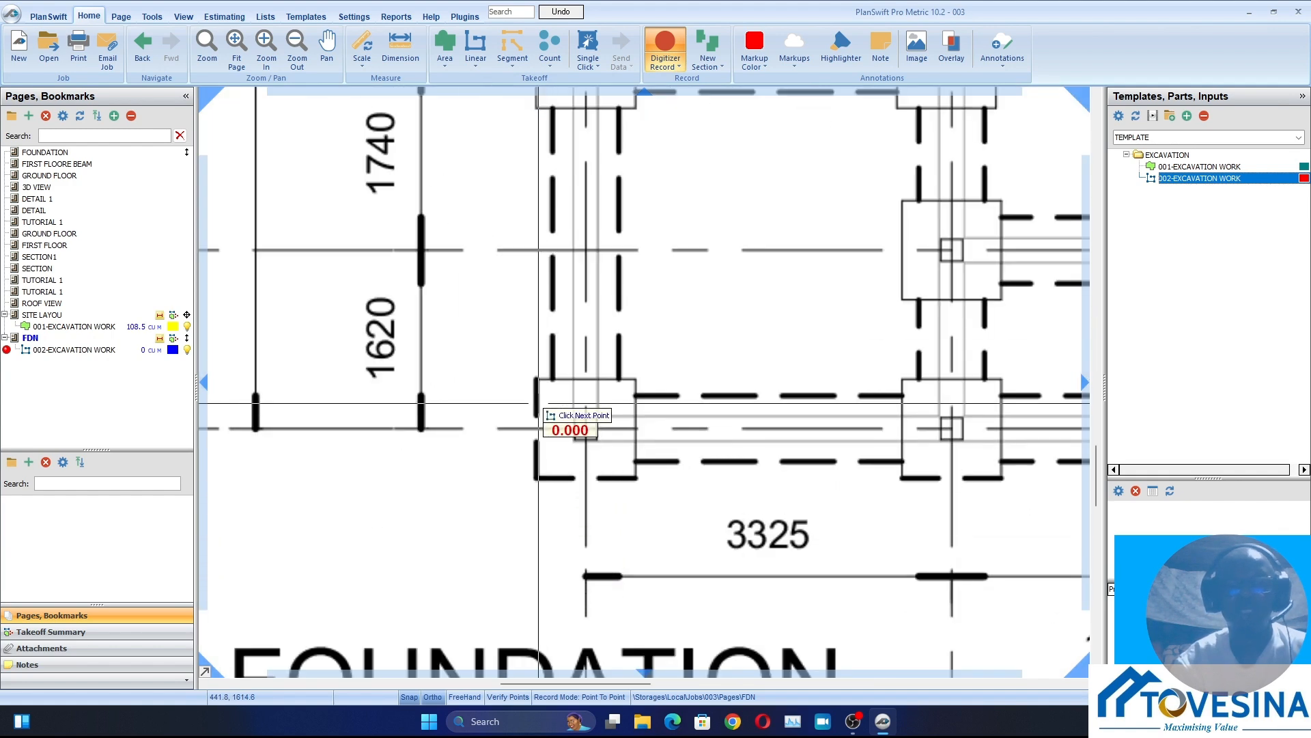
scroll(541, 418, "up", 3)
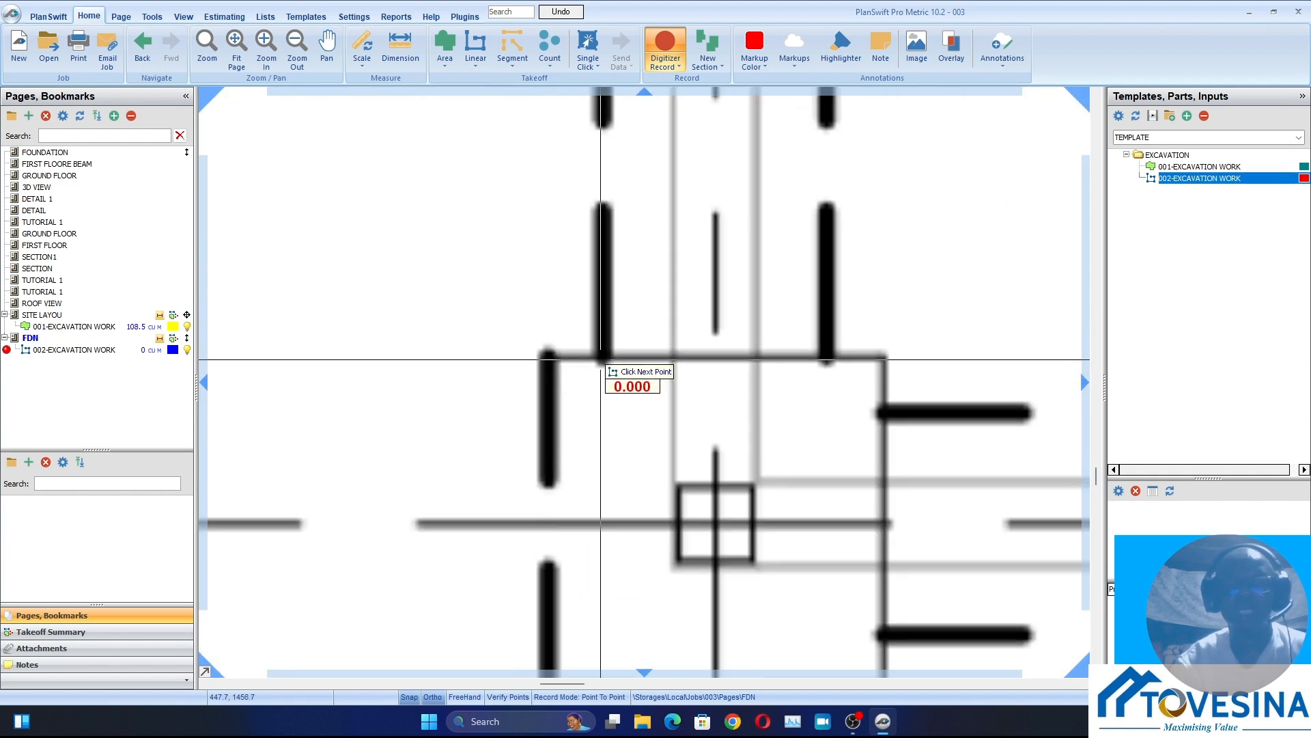
scroll(610, 247, "down", 4)
left_click_drag(610, 242, 621, 519)
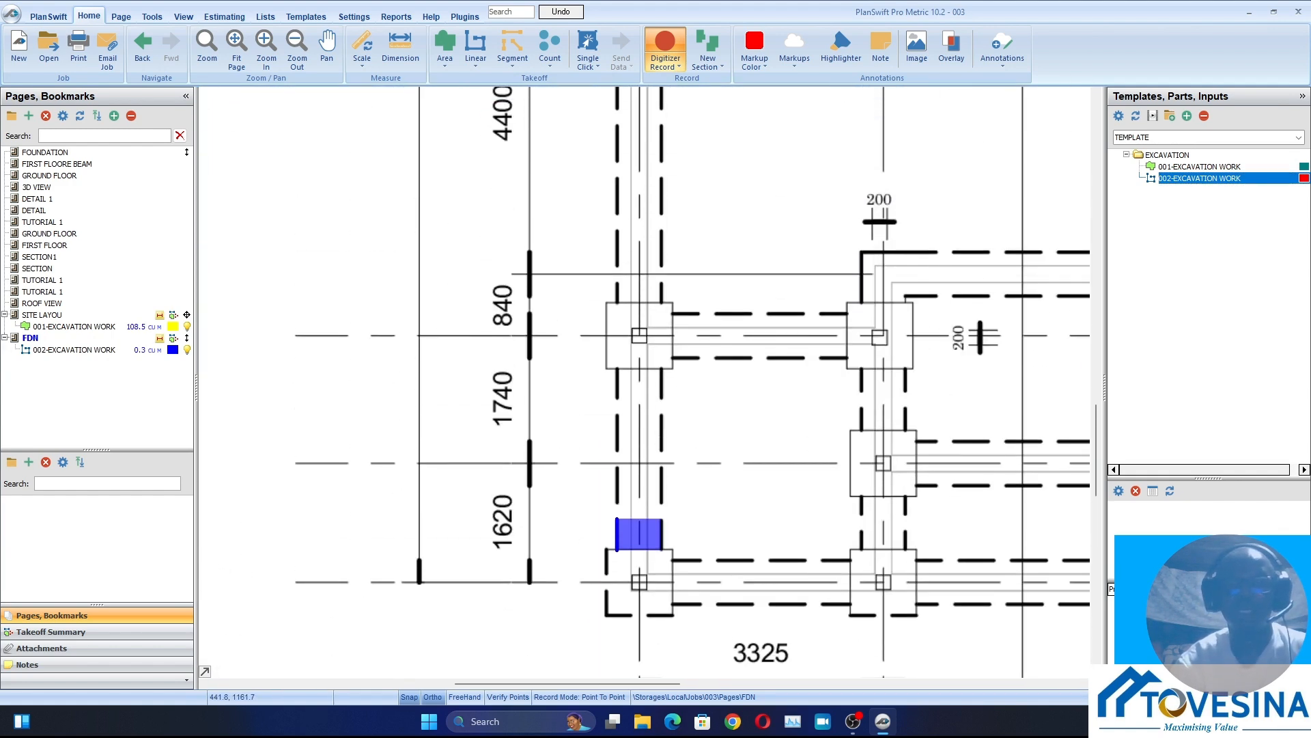
scroll(619, 381, "up", 3)
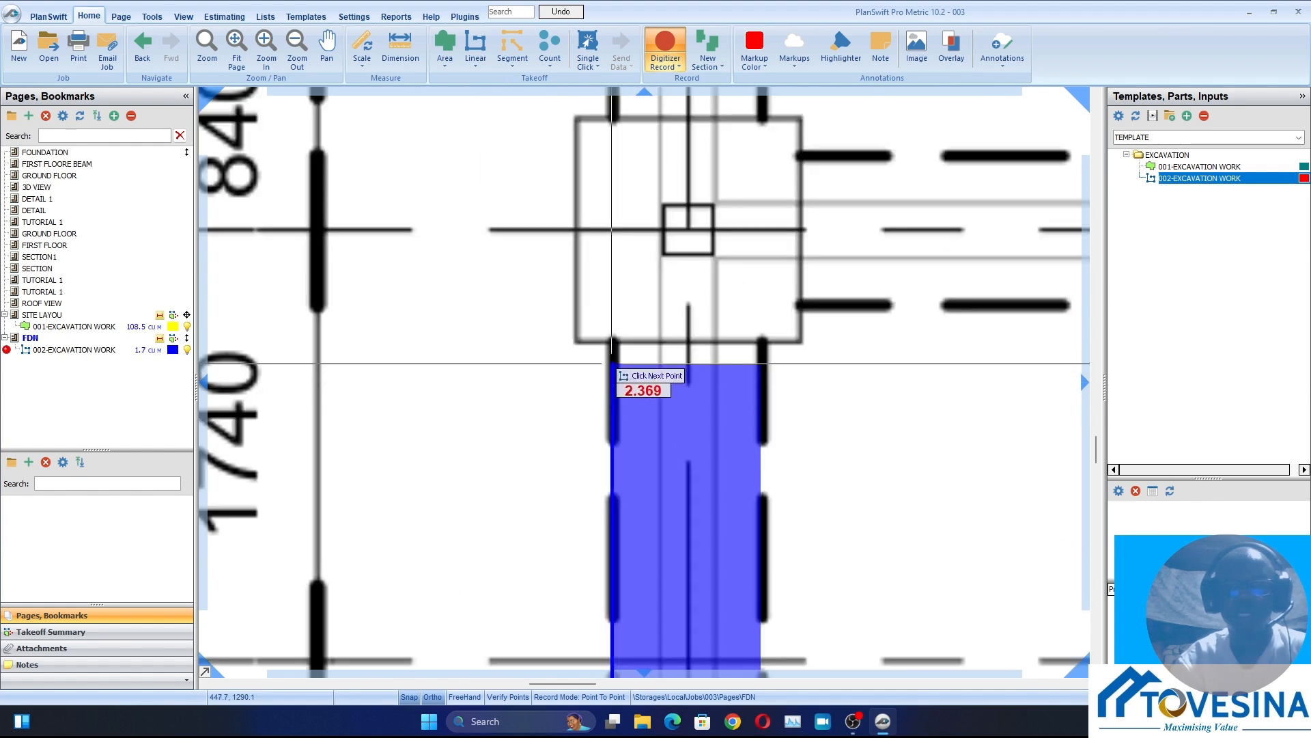
left_click(610, 339)
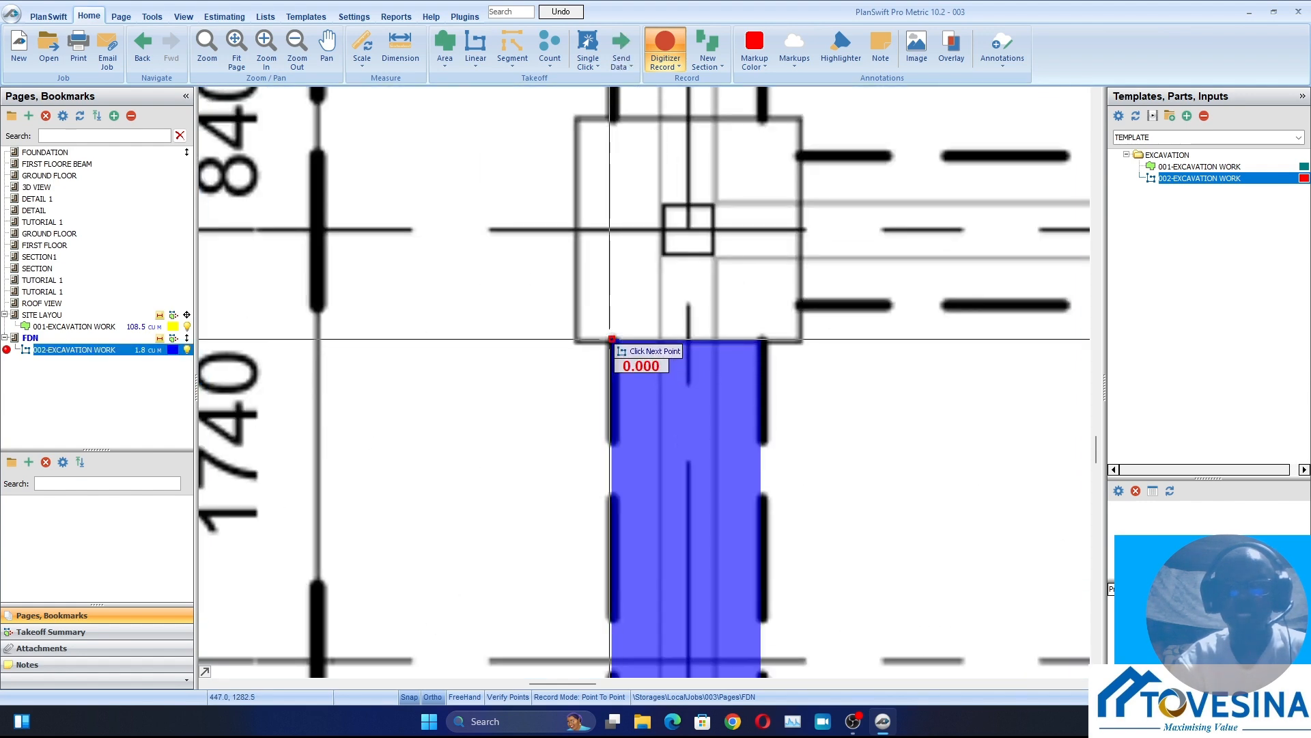
Trace the next left-hand trench section, about 4.3 m long, between the column bases on grids 12 and 11
scroll(625, 403, "down", 5)
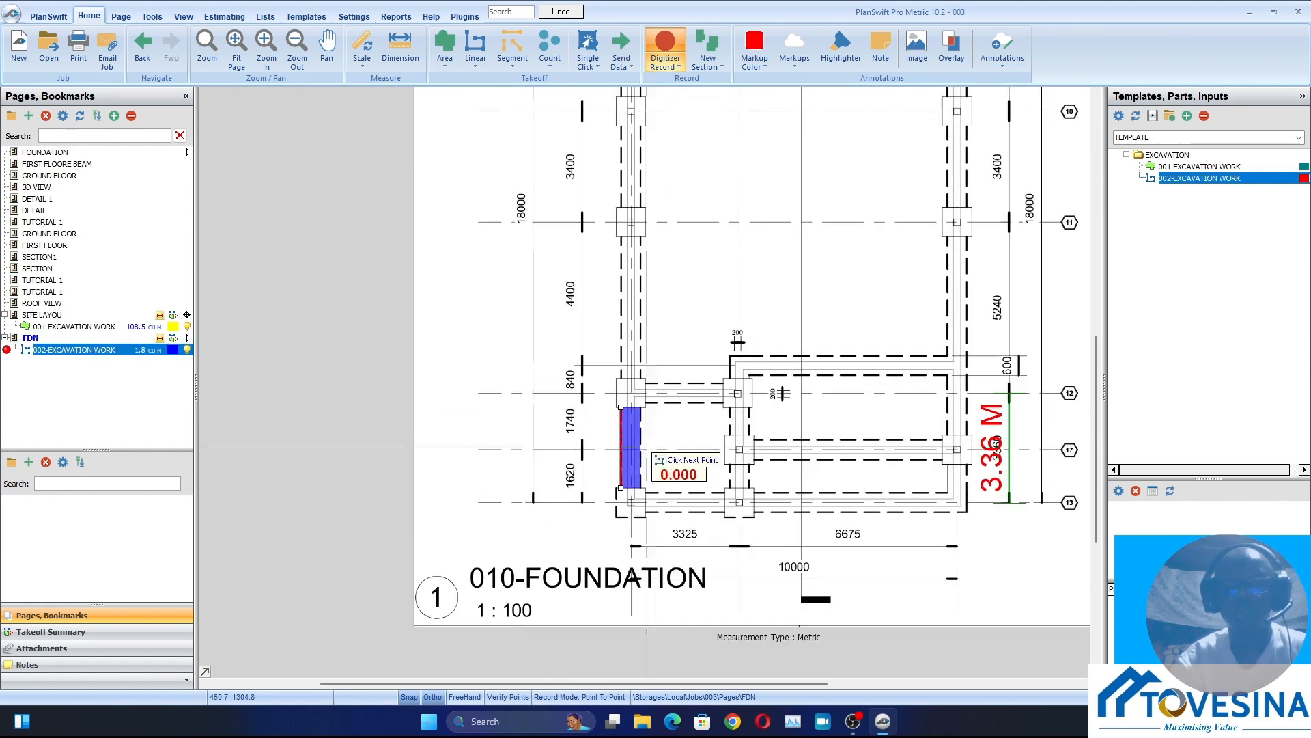
scroll(632, 396, "up", 4)
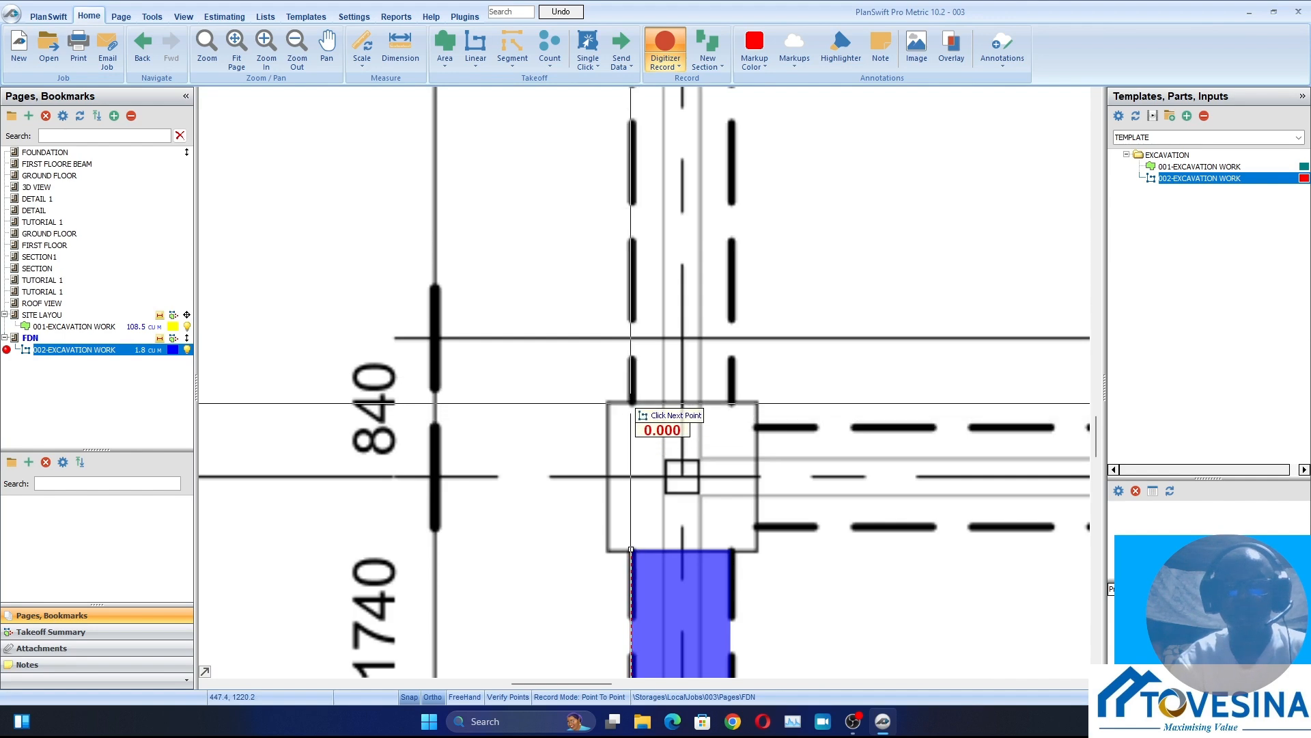
scroll(634, 402, "down", 3)
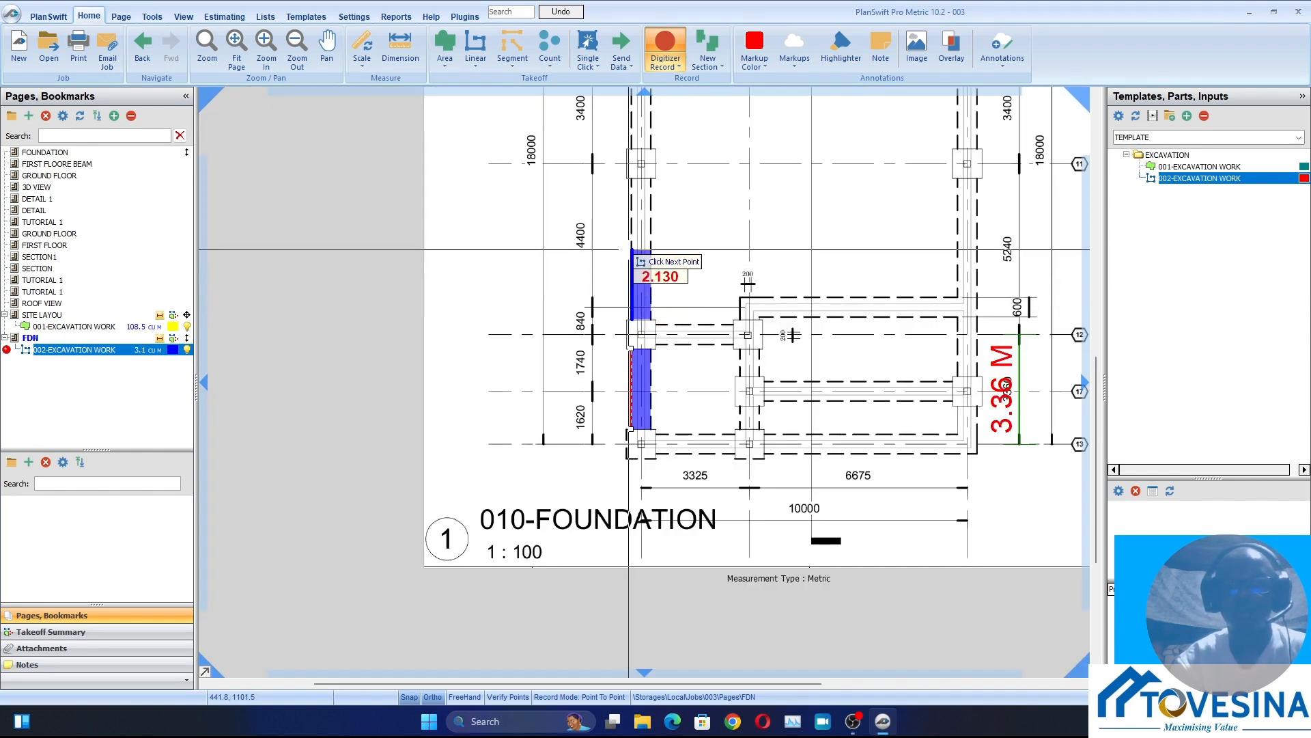
scroll(630, 270, "up", 3)
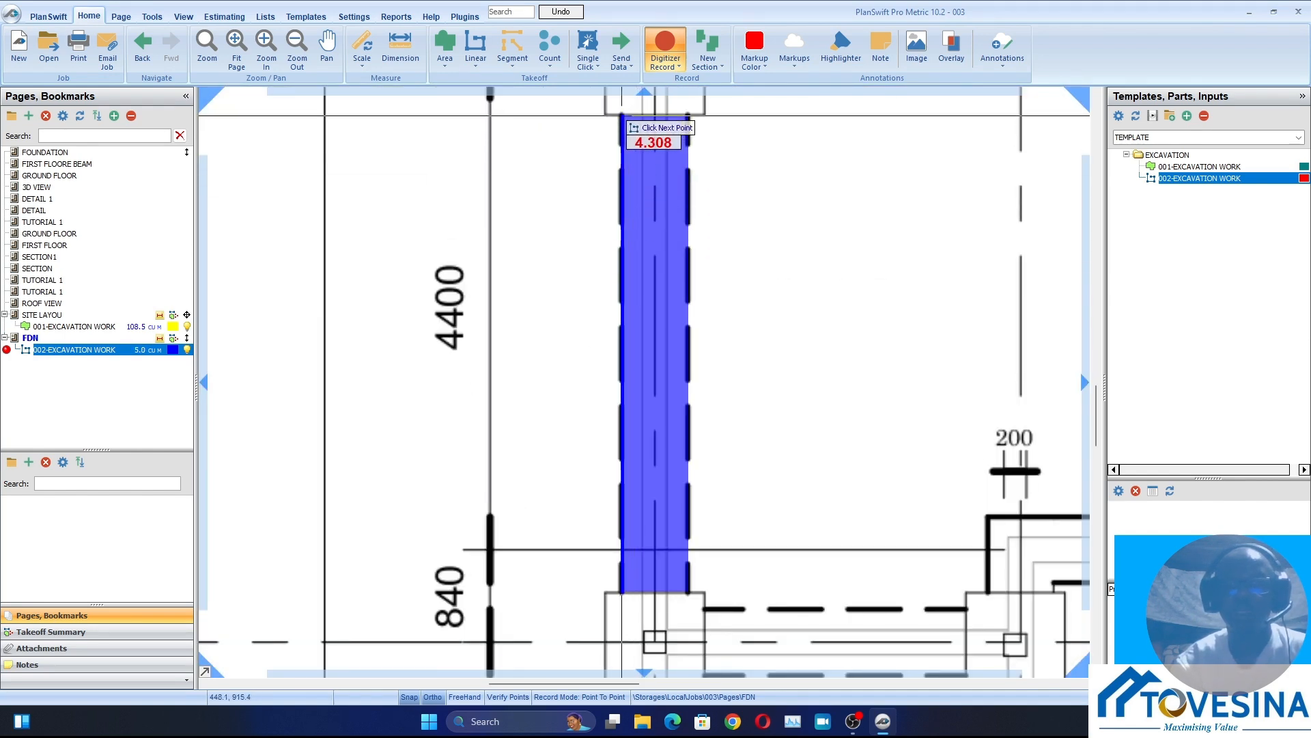
left_click(622, 113)
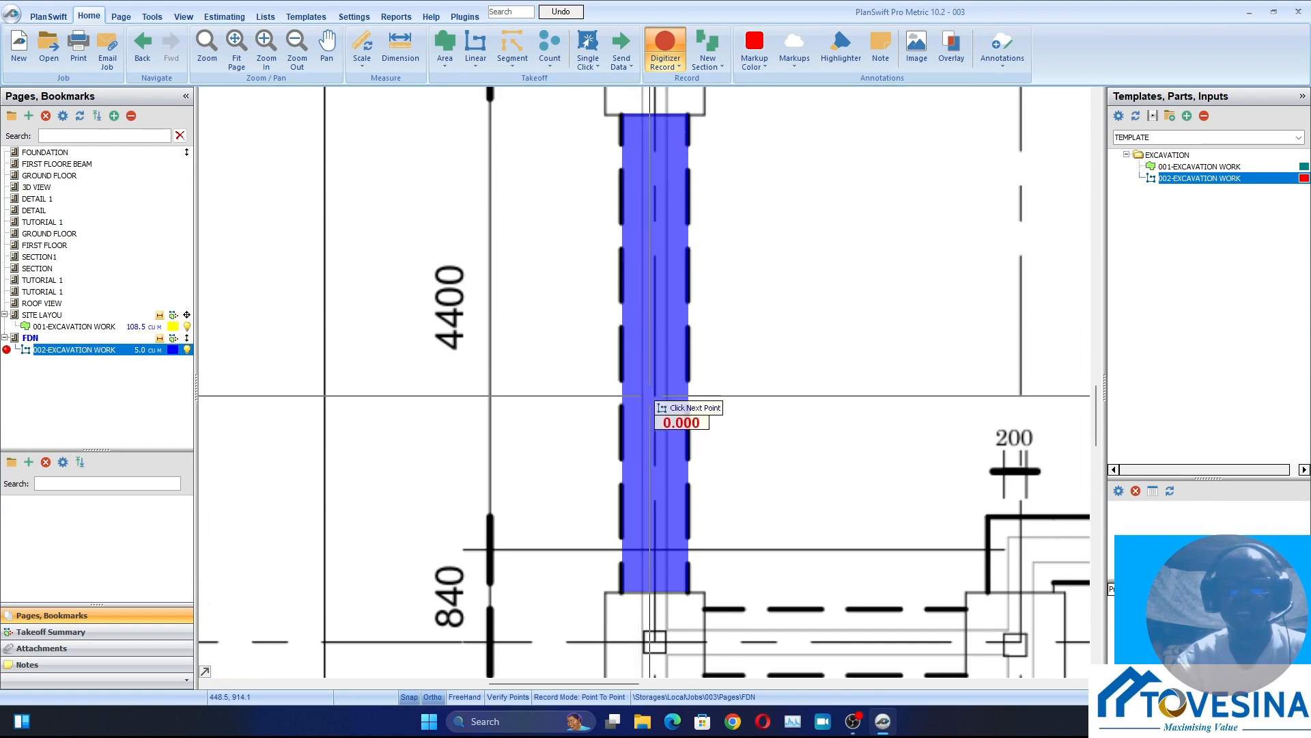
Trace the left-hand trench section, about 2.5 m long, between the column bases on grids 11 and 10, and stop recording
scroll(626, 396, "down", 3)
scroll(635, 328, "up", 3)
scroll(547, 408, "up", 2)
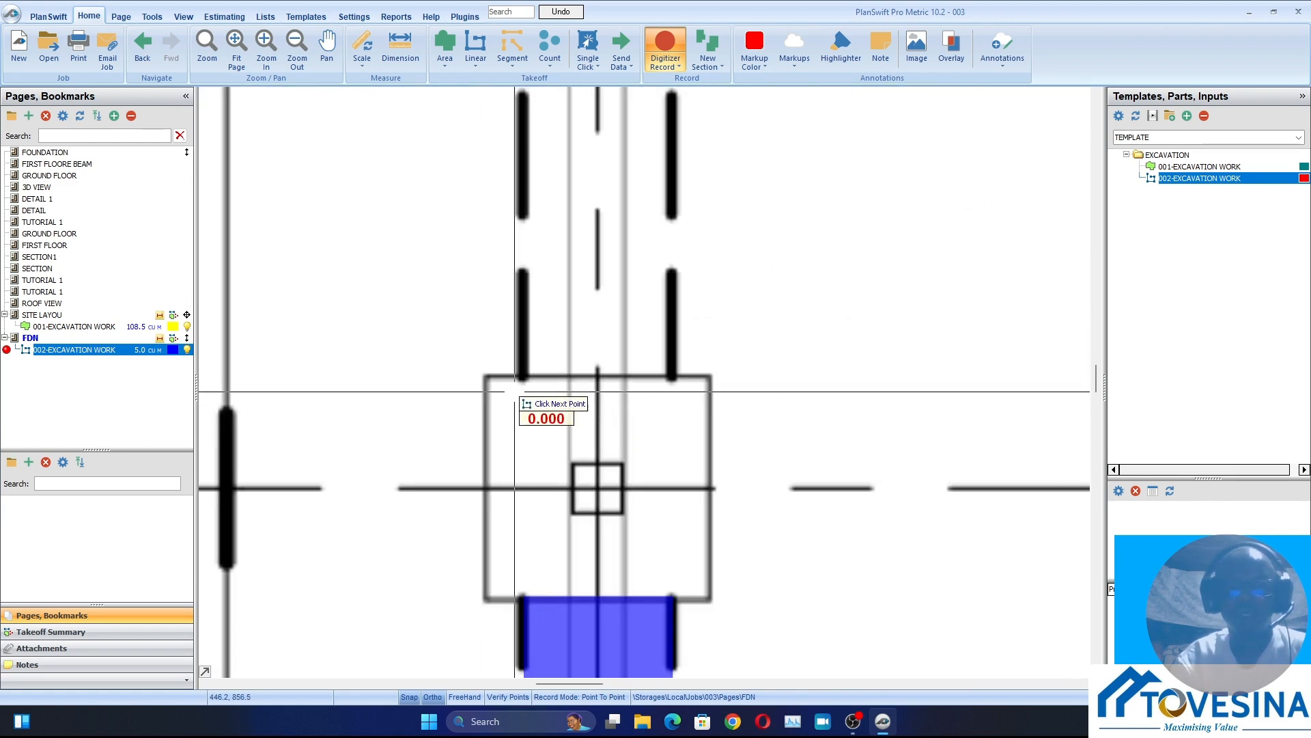
left_click(520, 376)
scroll(521, 258, "down", 3)
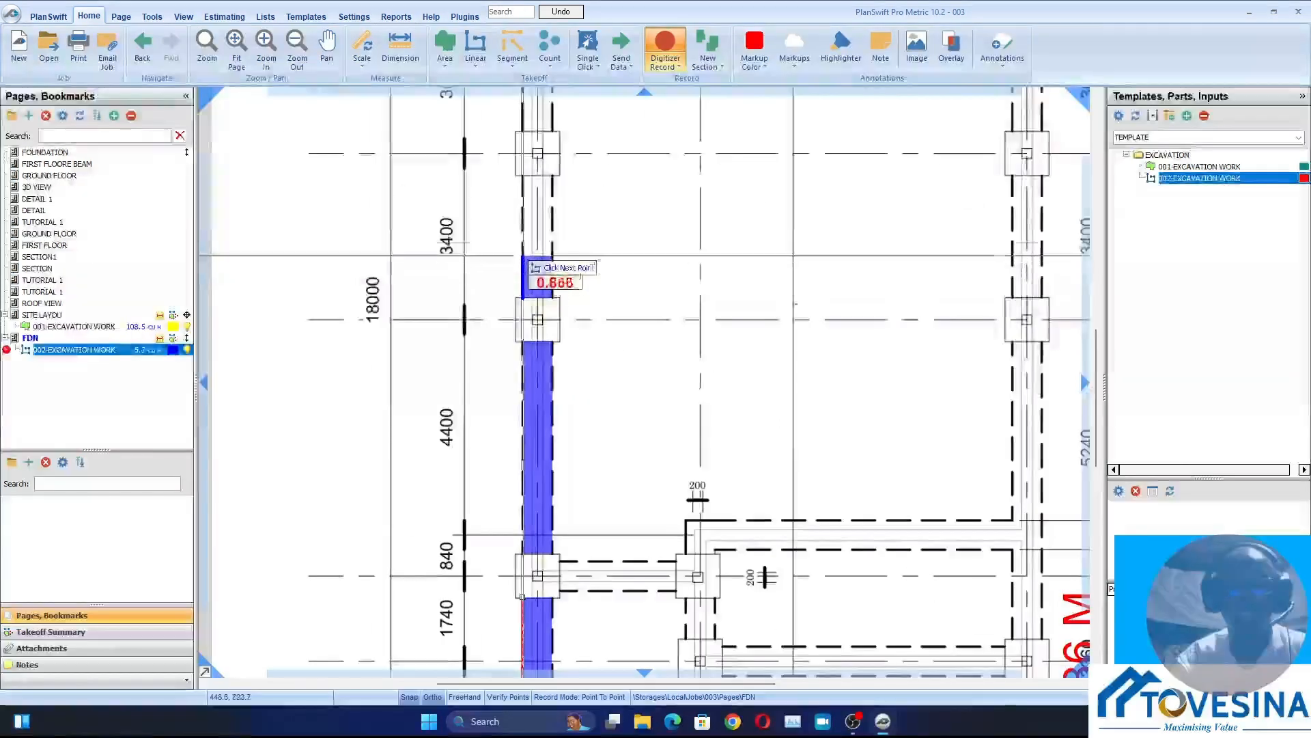
scroll(515, 205, "up", 4)
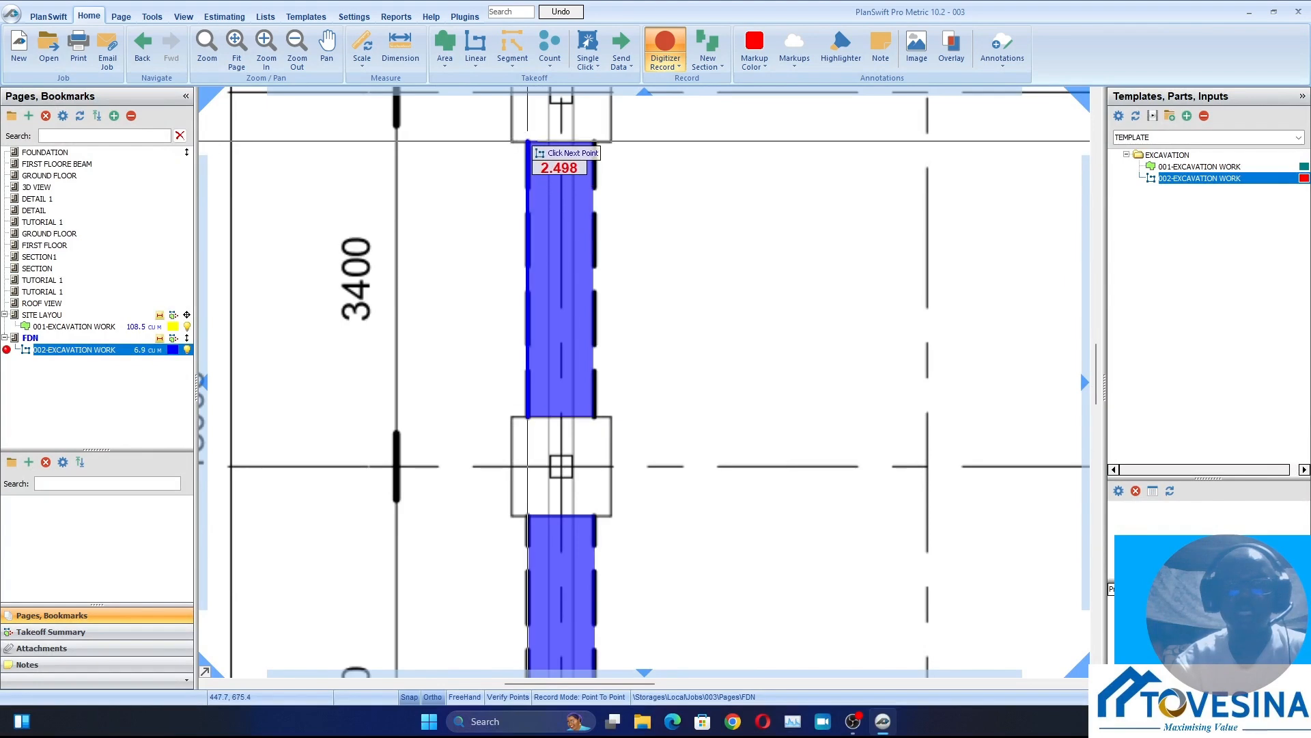
left_click(527, 142)
right_click(527, 141)
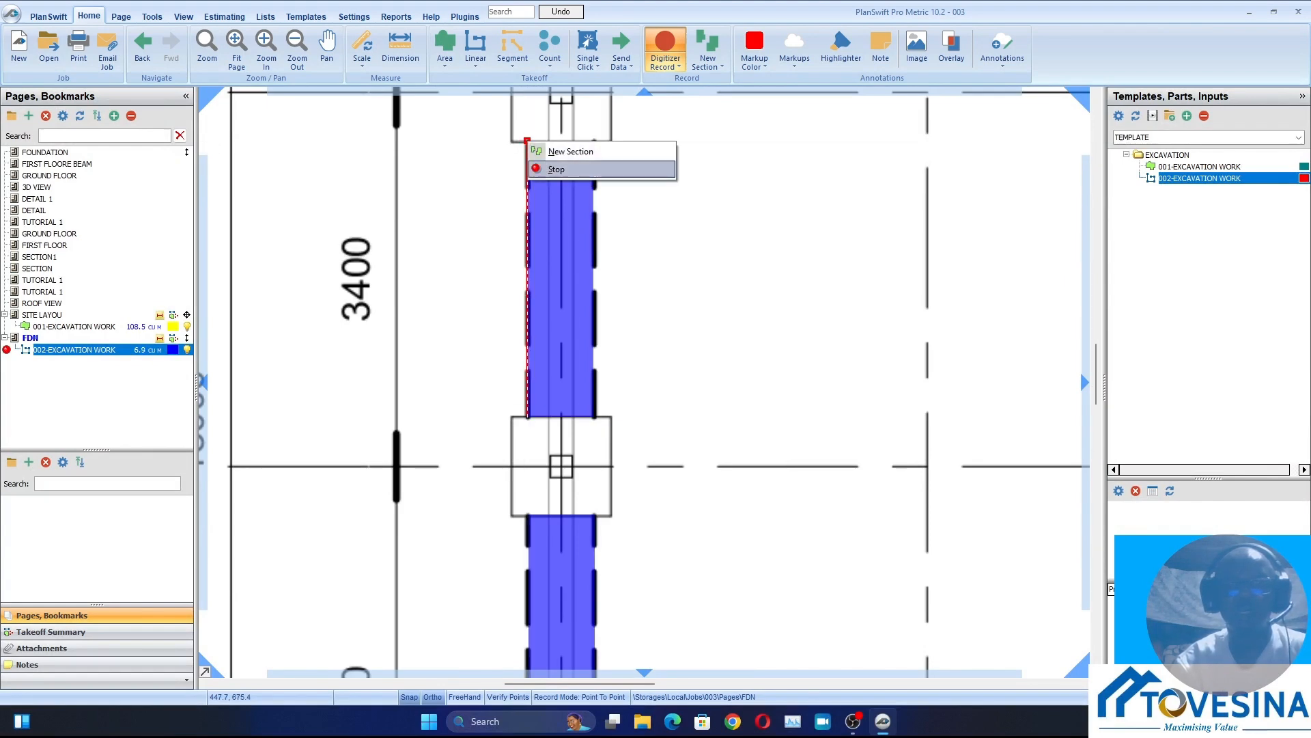
left_click(559, 167)
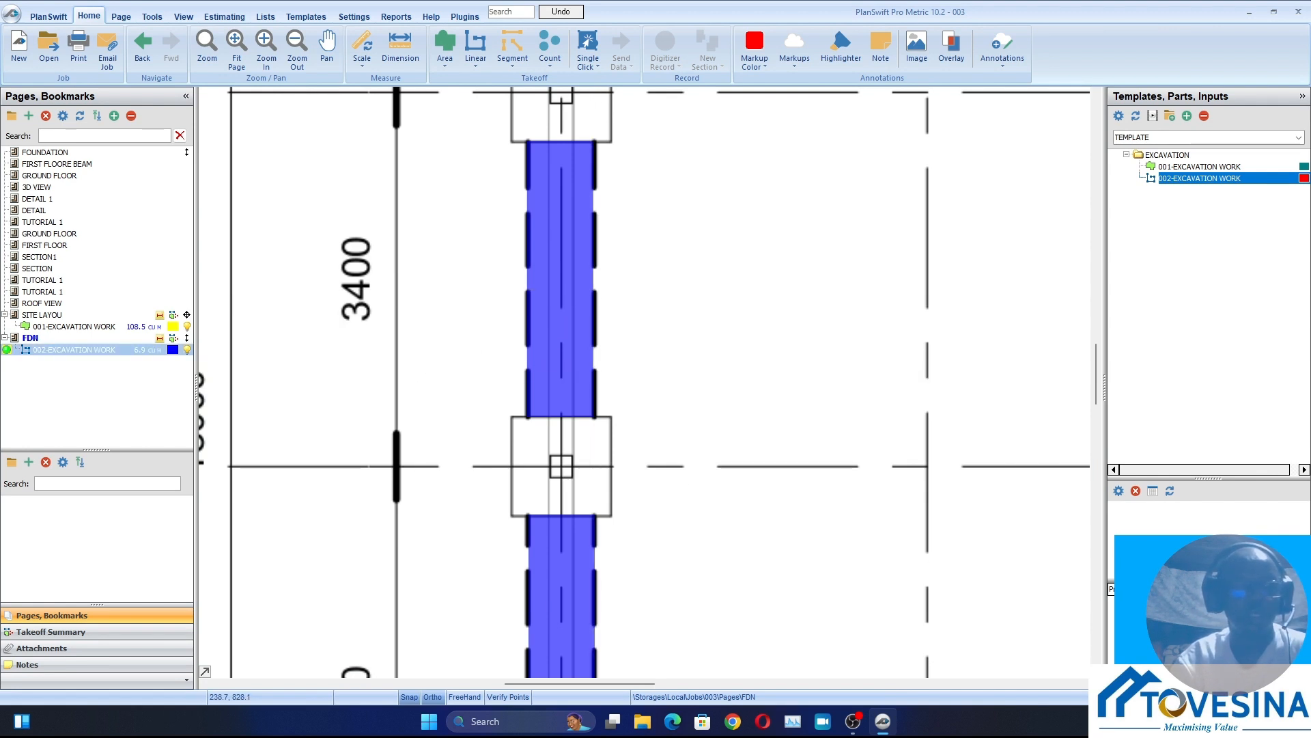
Resume recording the 002-EXCAVATION WORK takeoff and trace the left-hand trench, about 2.1 m long, between the column bases on grids 10 and 9
left_click(7, 349)
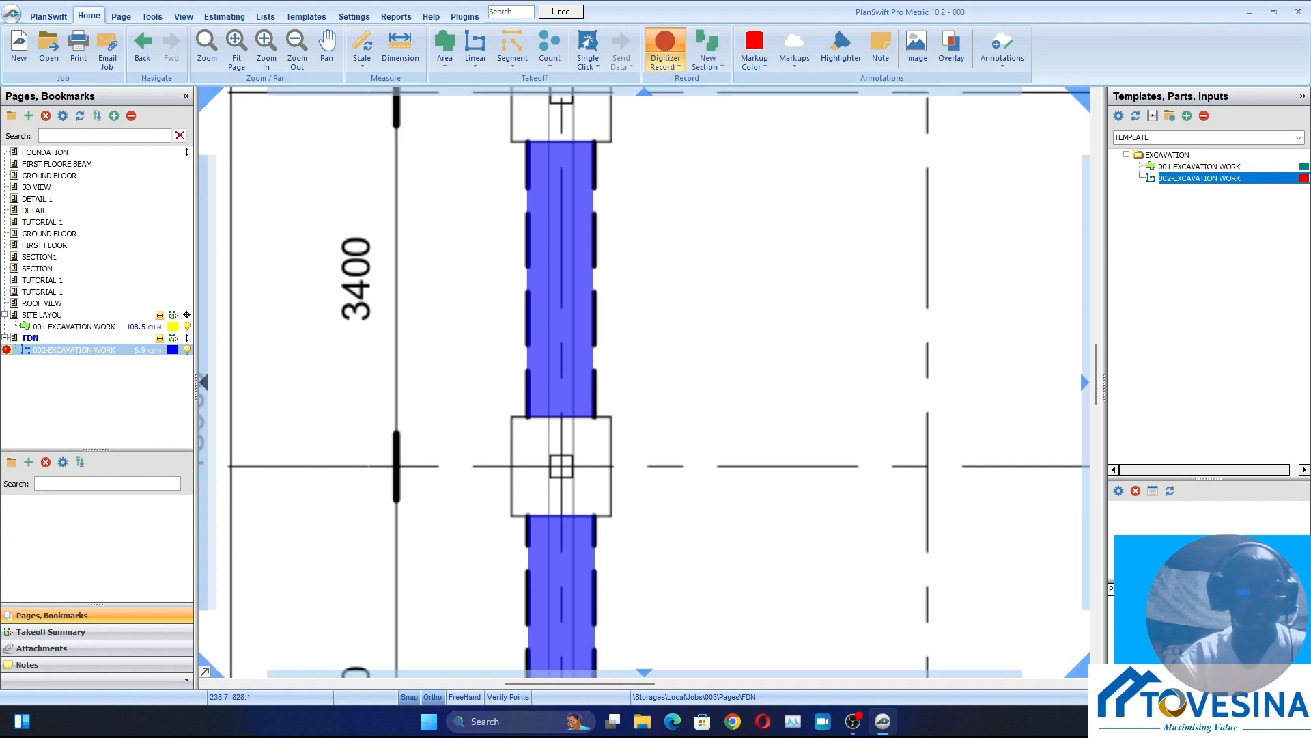
scroll(470, 338, "up", 5)
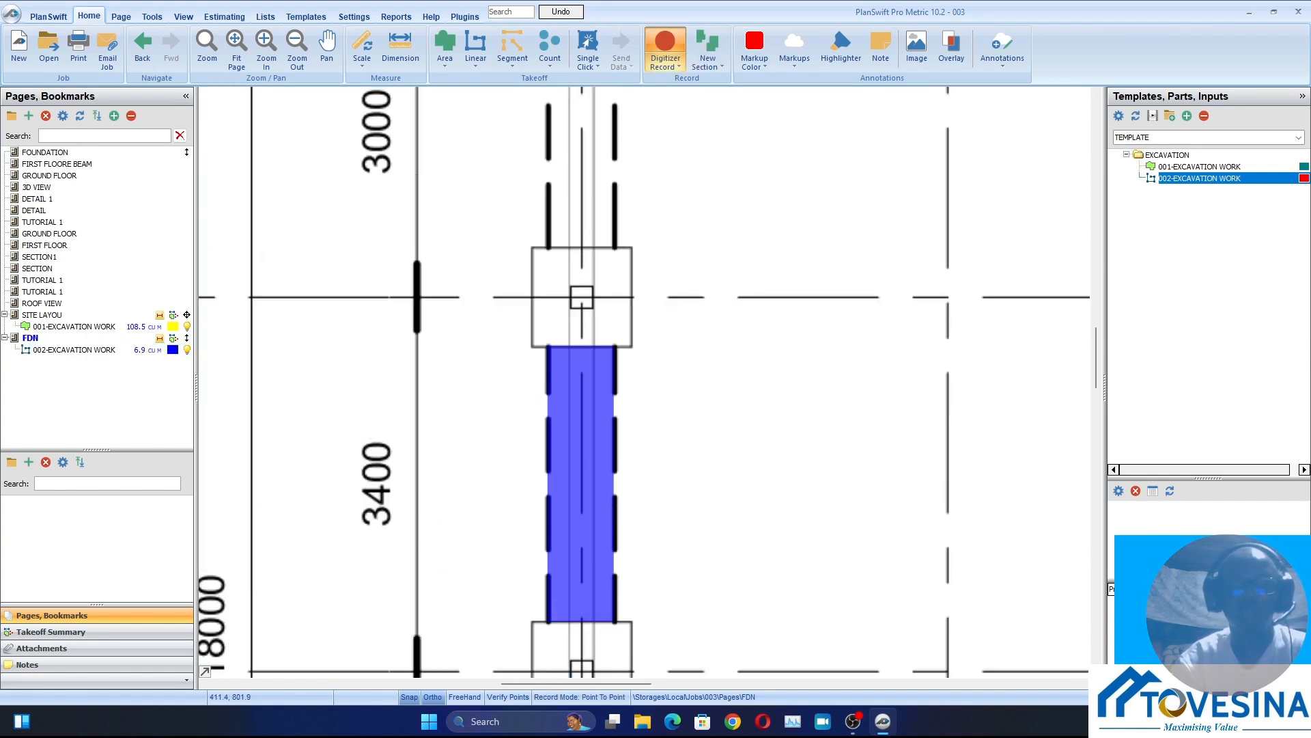
scroll(575, 410, "up", 3)
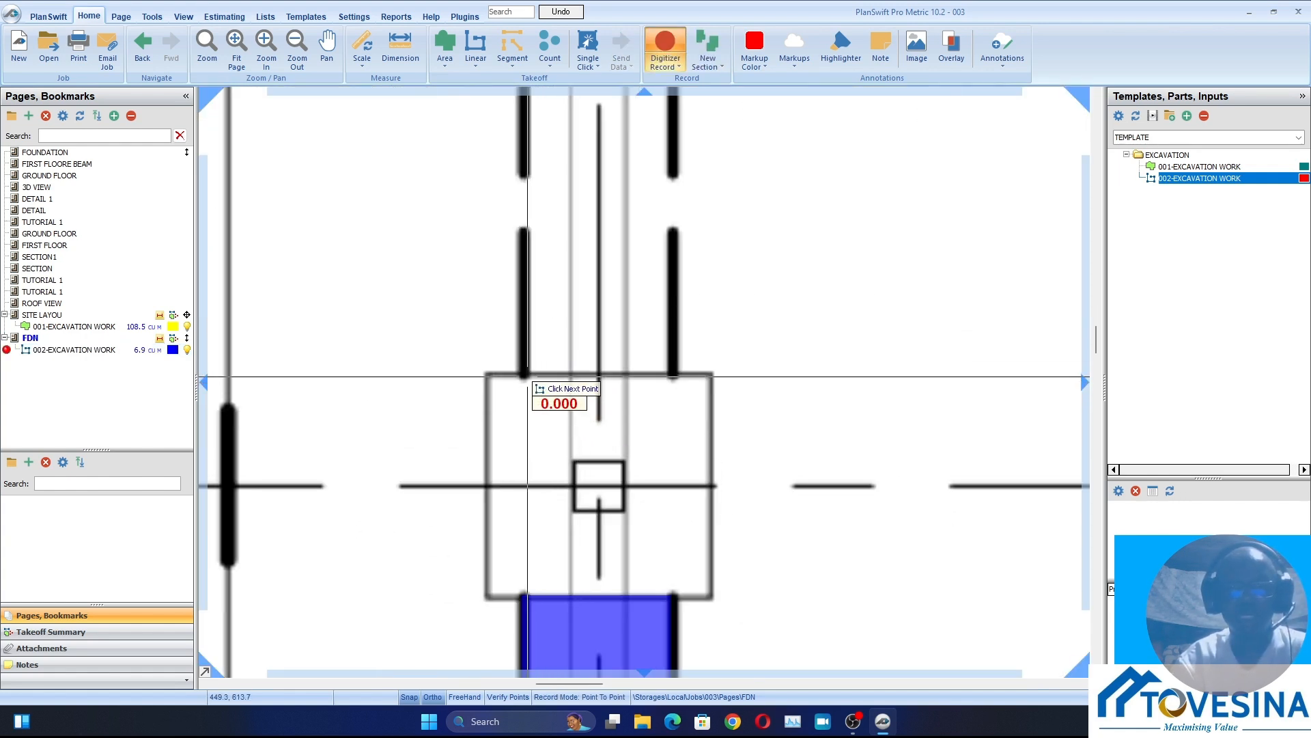
scroll(525, 217, "down", 3)
scroll(525, 217, "up", 3)
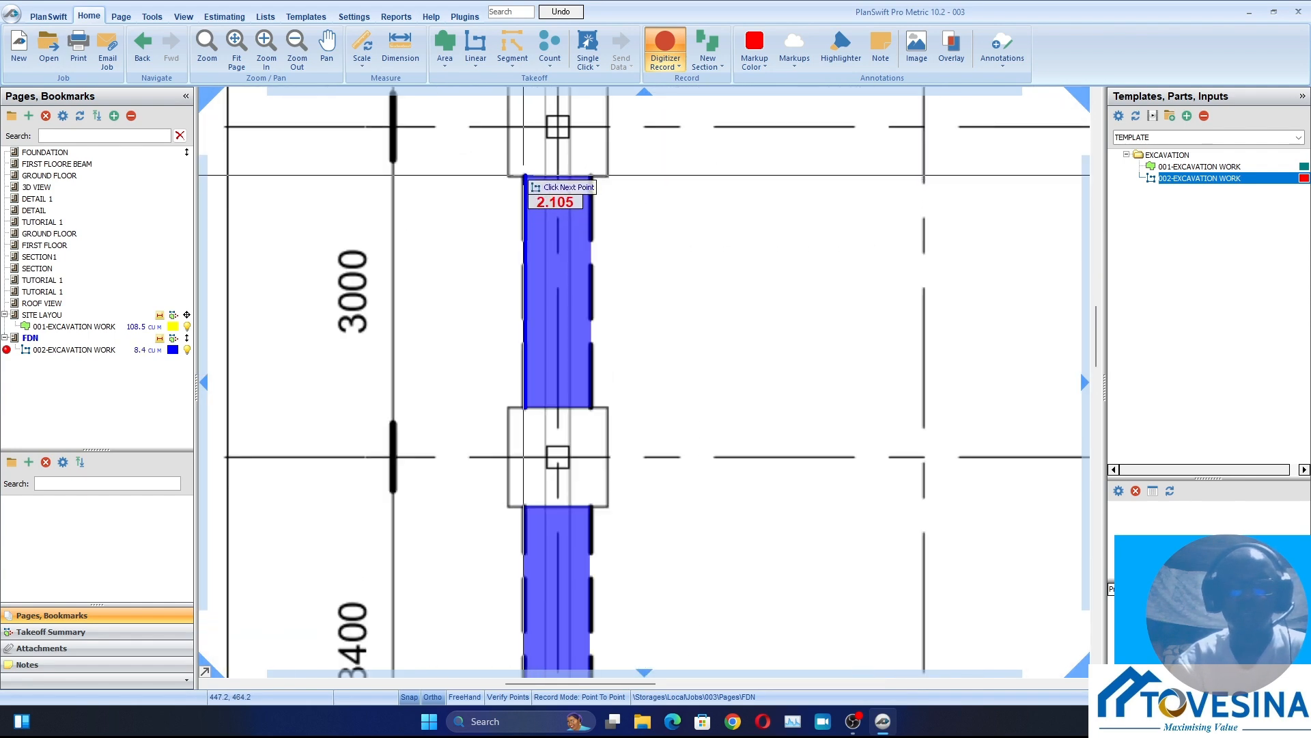
left_click(524, 176)
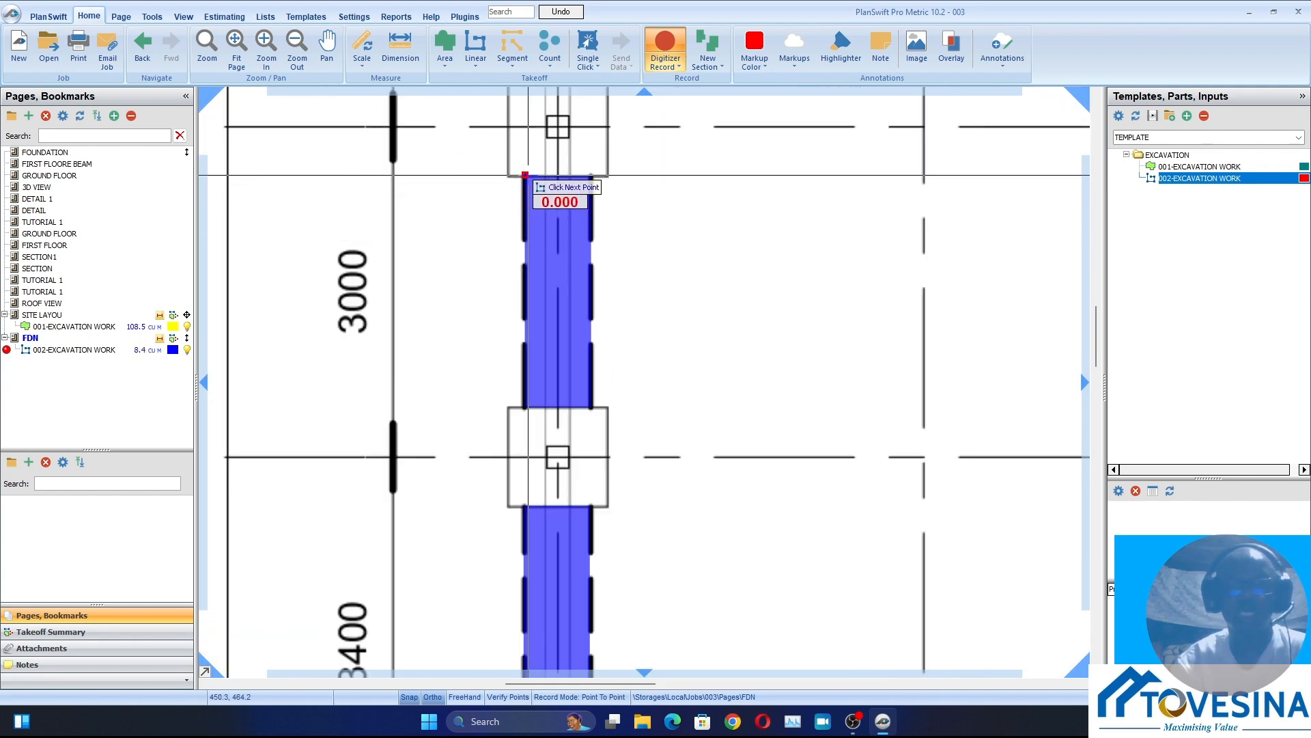
Trace the left-hand trench section, about 2.1 m long, between the column bases on grids 9 and 8
scroll(529, 205, "down", 3)
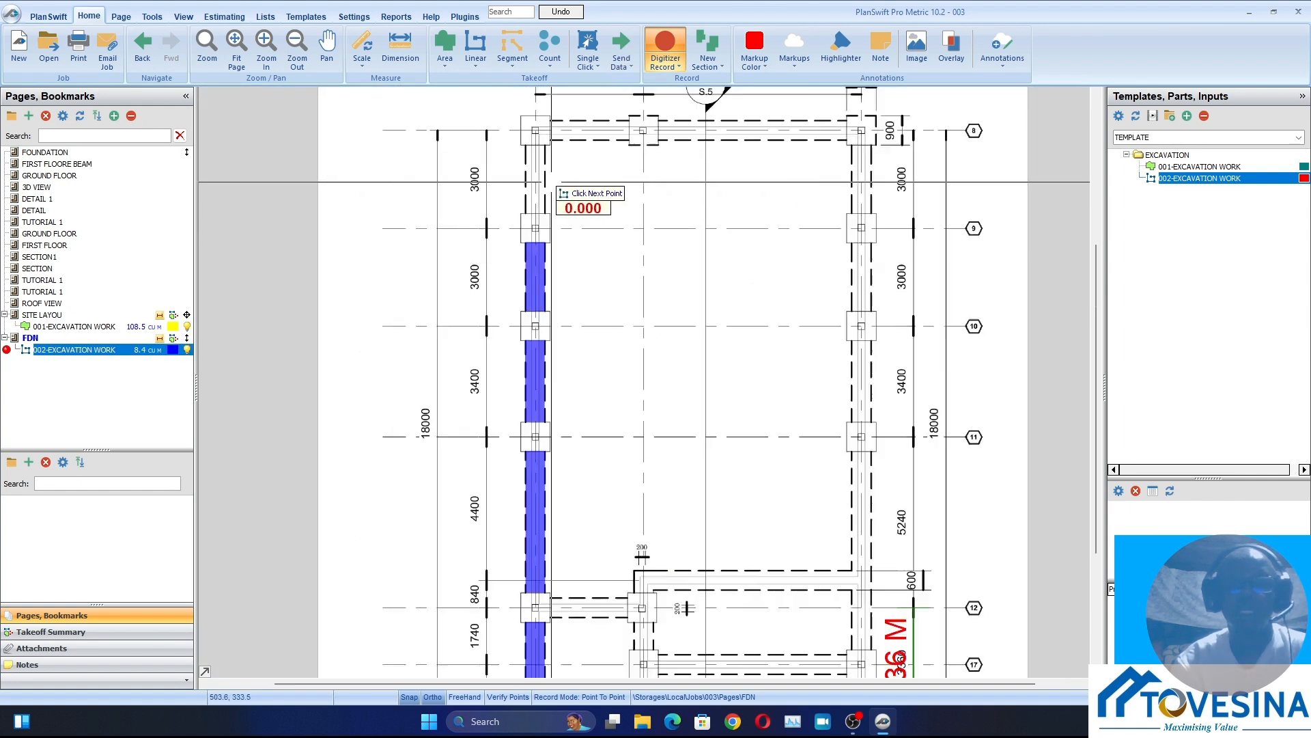
scroll(482, 286, "up", 3)
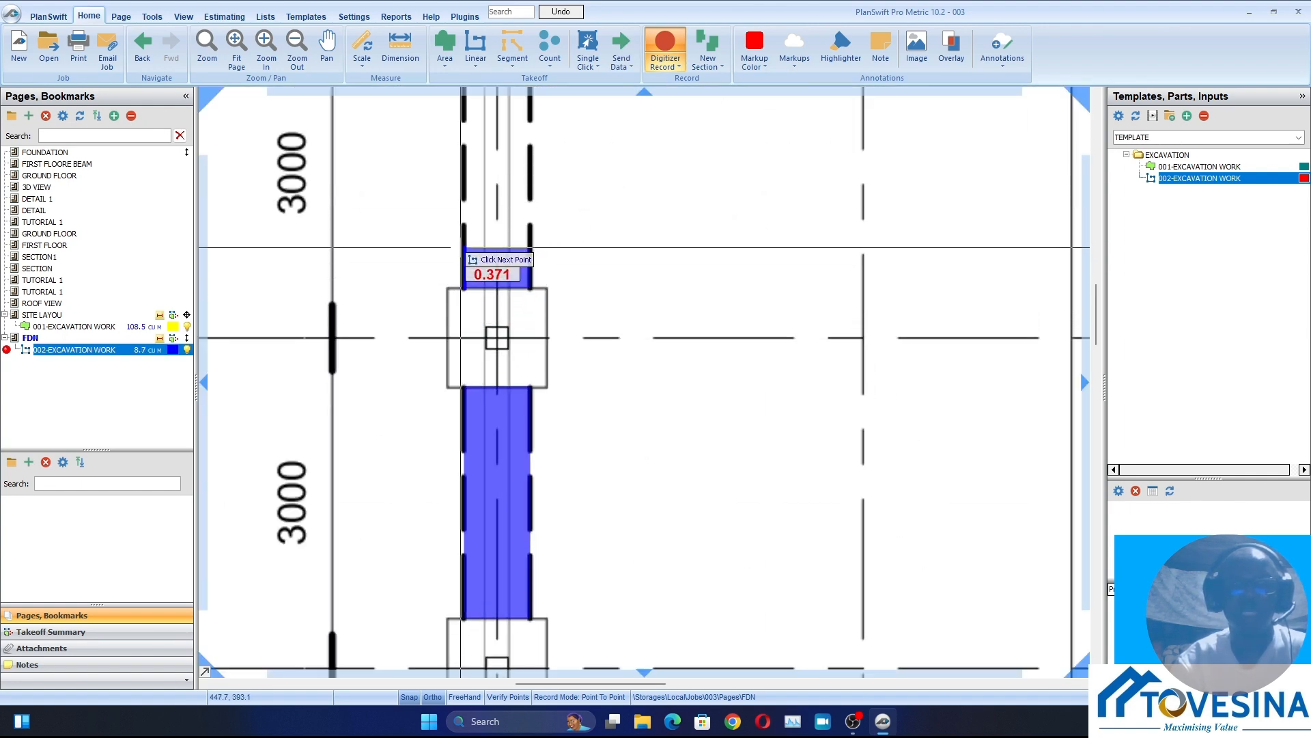
scroll(466, 286, "down", 2)
scroll(491, 228, "up", 3)
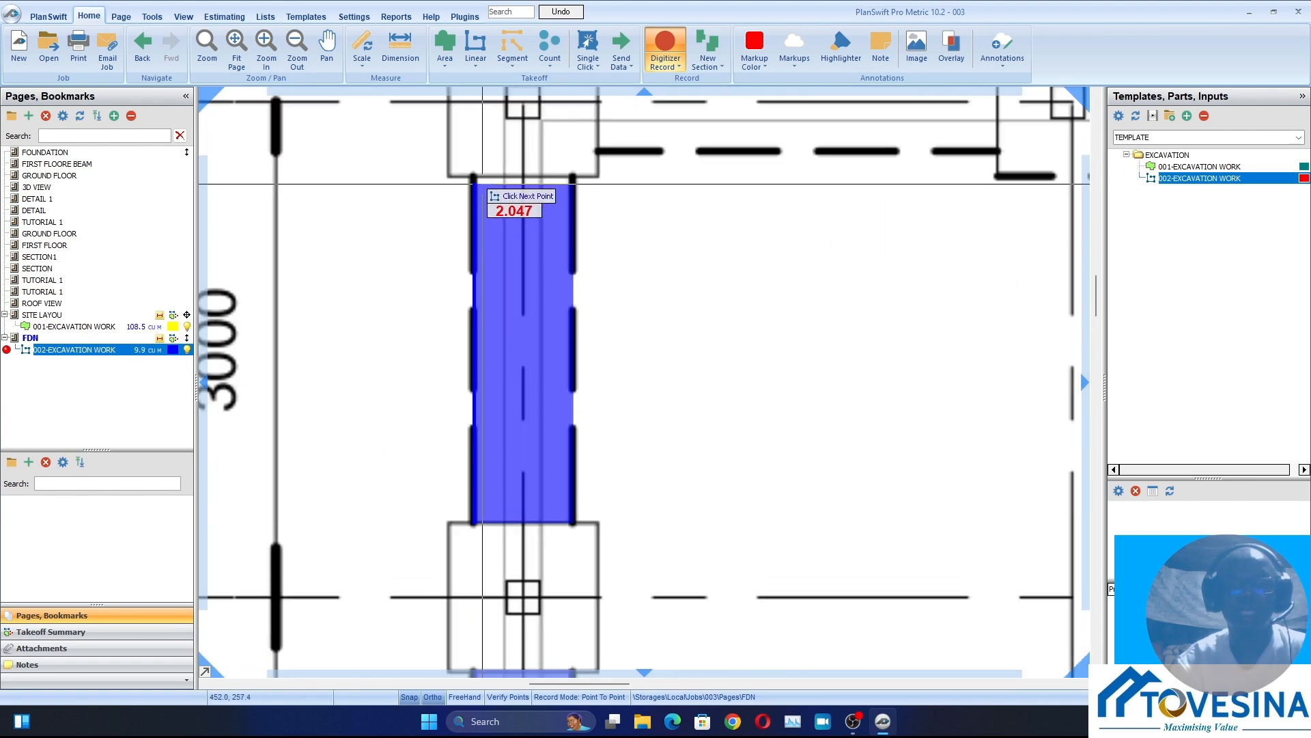
left_click(473, 175)
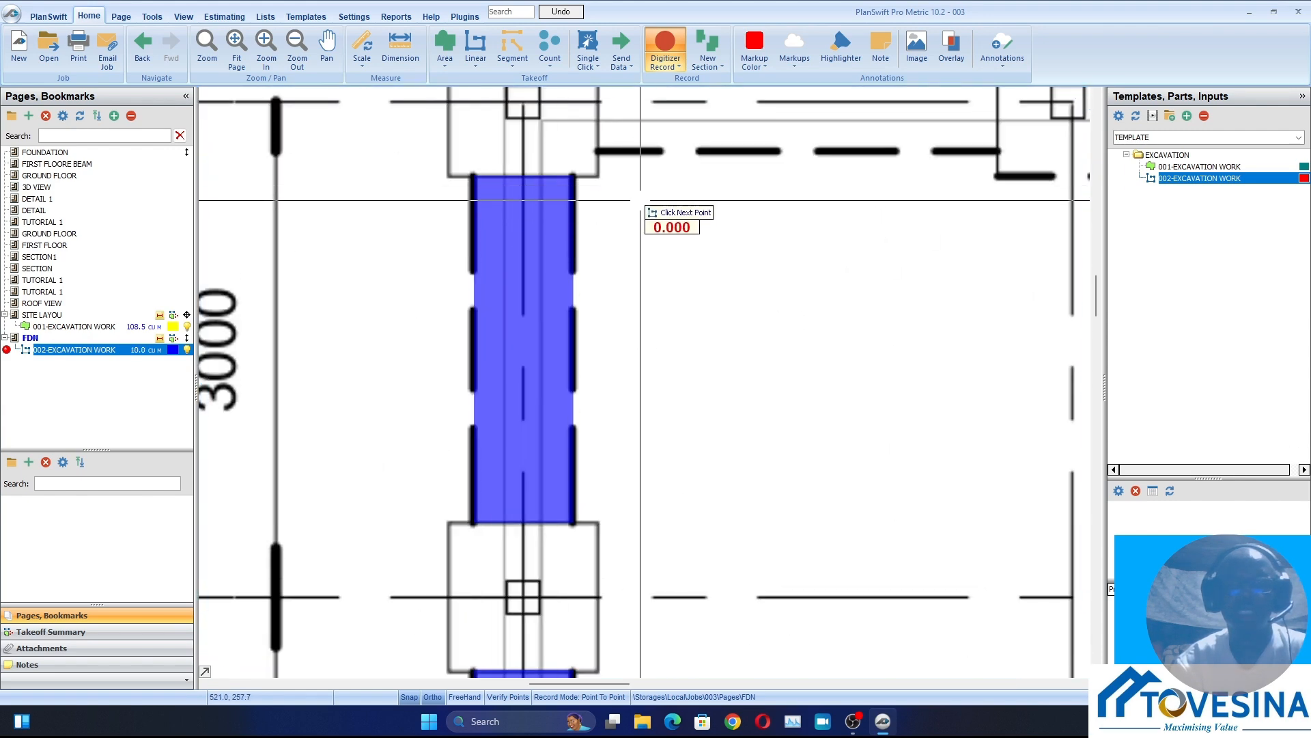
Trace the grid 8 trench along its outer edge from the left corner column base to the middle column base
scroll(642, 226, "down", 3)
scroll(571, 219, "up", 2)
scroll(571, 220, "up", 2)
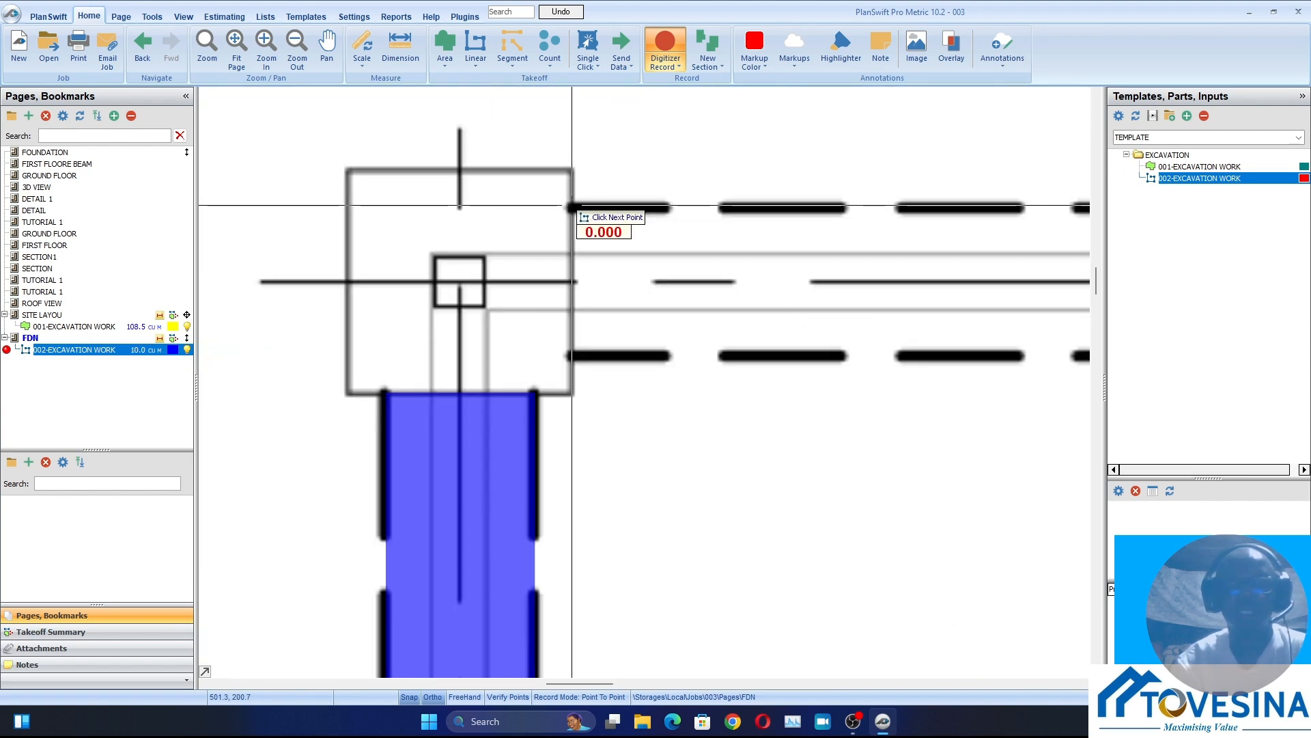
scroll(785, 219, "down", 3)
scroll(765, 218, "up", 3)
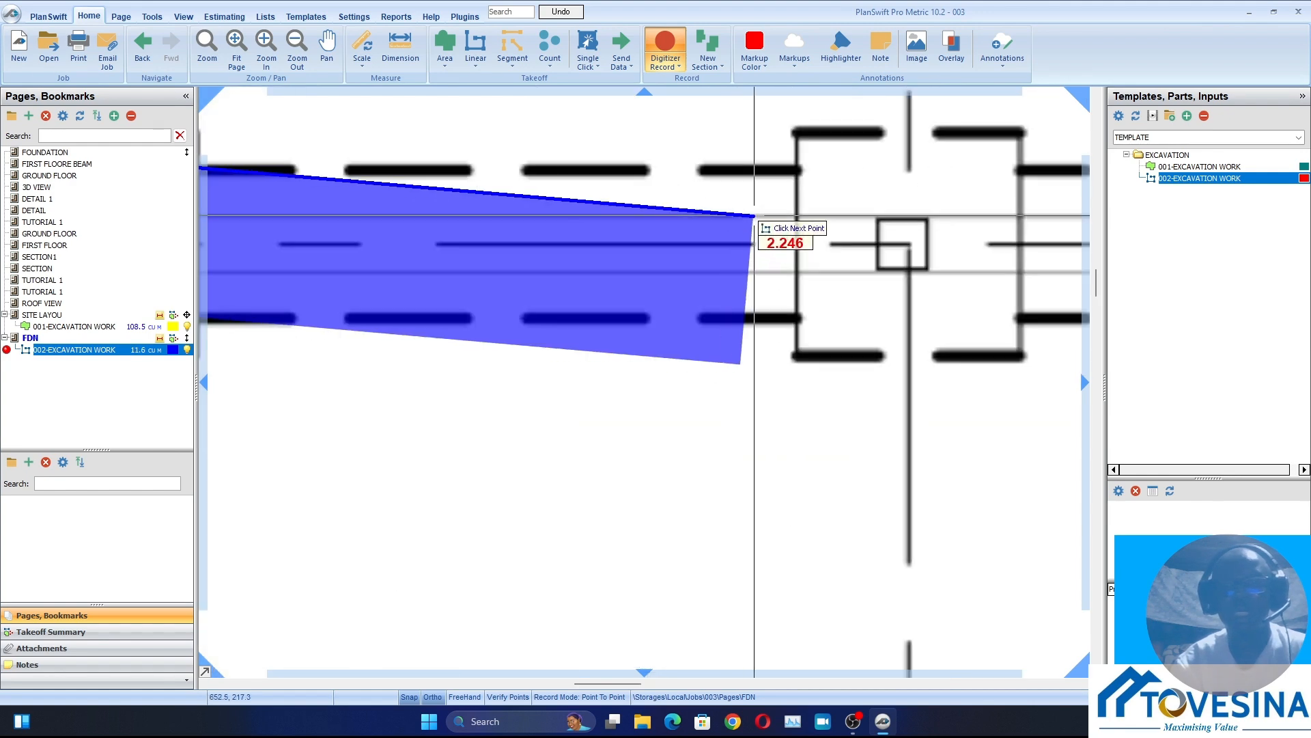
left_click(798, 168)
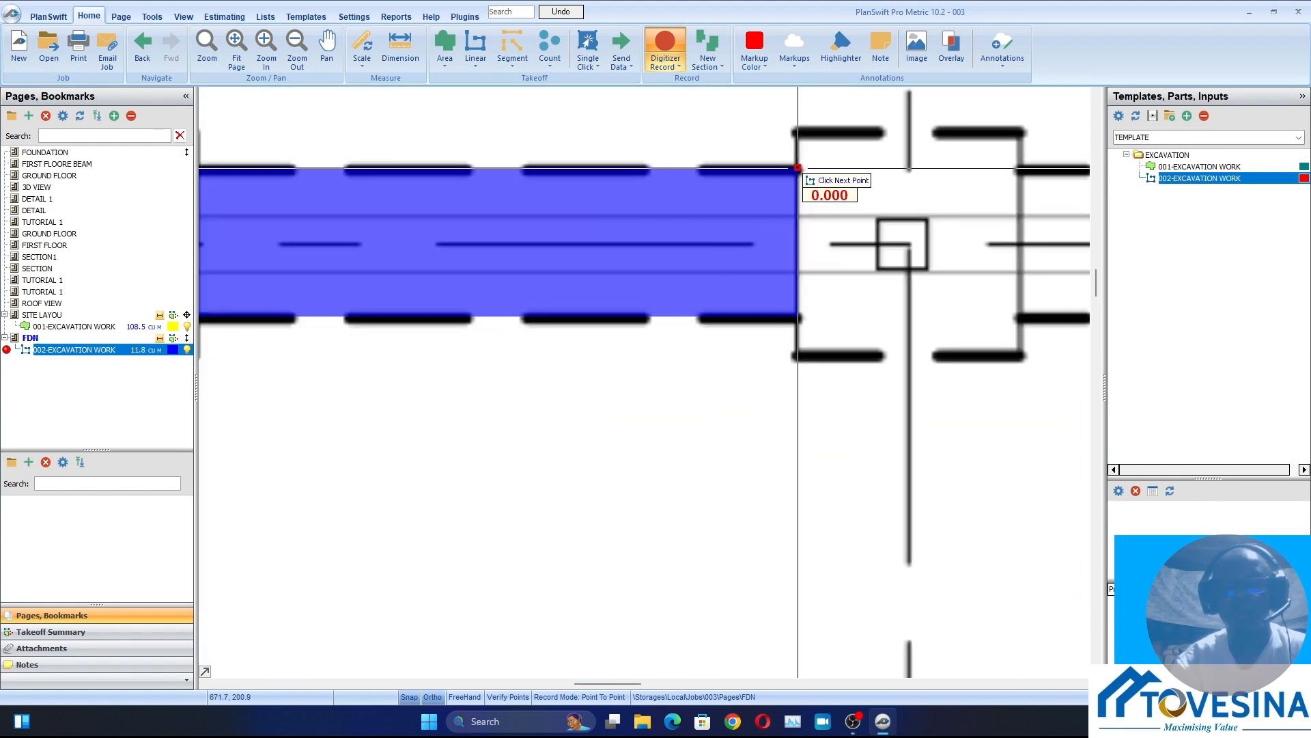
Trace the rest of the grid 8 trench from the middle column base to the right corner column base
scroll(639, 239, "down", 3)
scroll(748, 243, "up", 3)
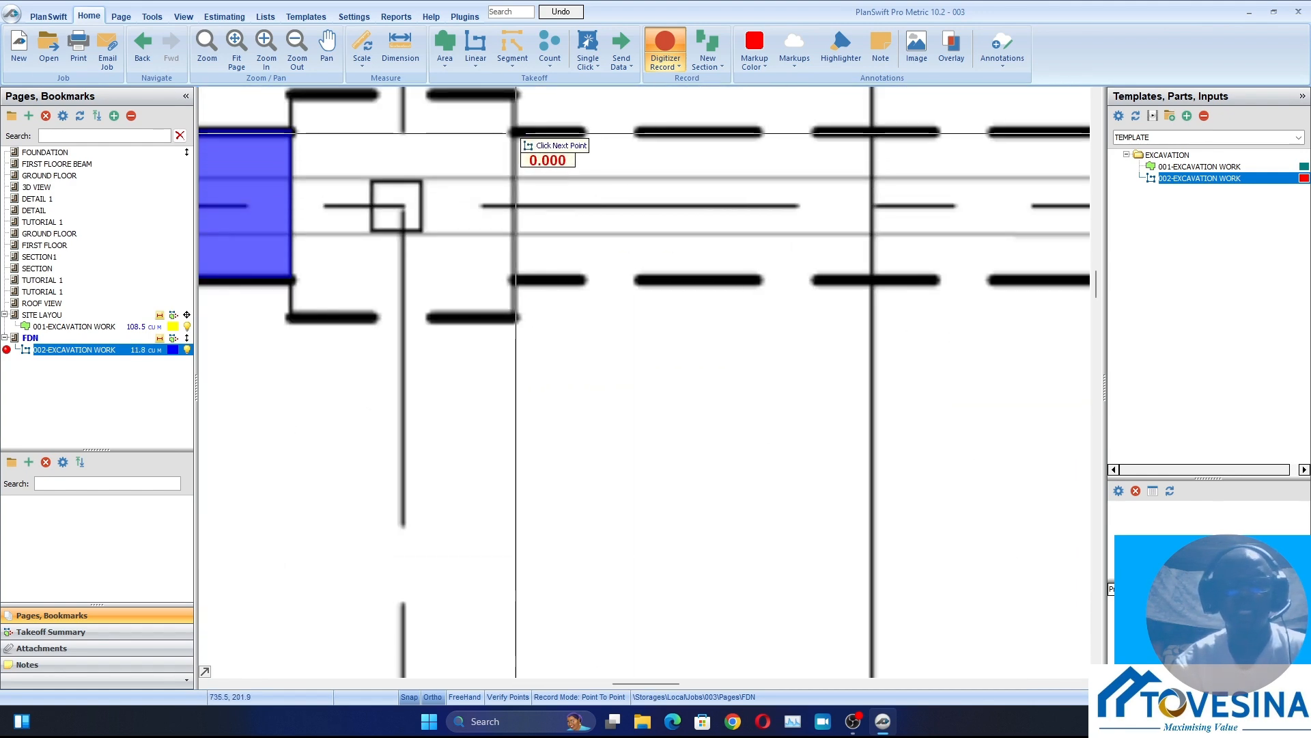
scroll(519, 144, "down", 3)
scroll(939, 159, "up", 3)
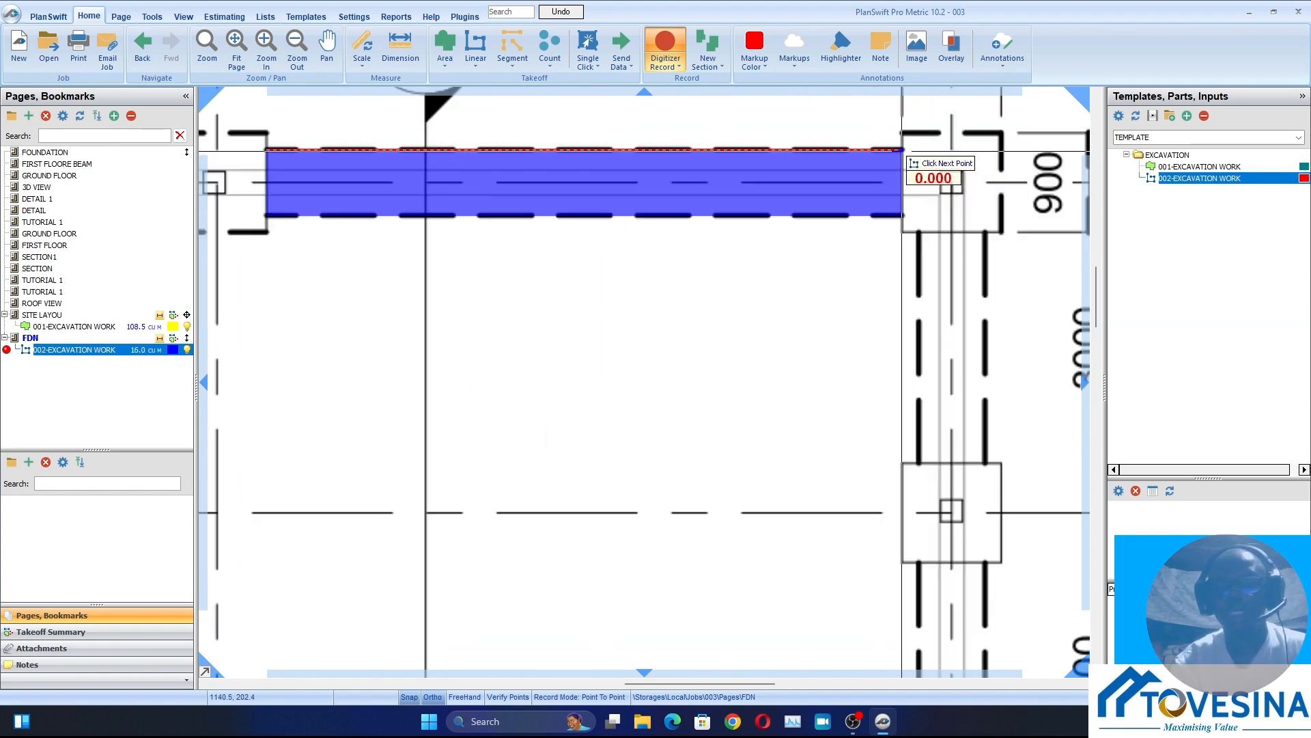
Trace the right-hand trench along its outer edge between the column bases on grids 8 and 9
scroll(667, 185, "down", 3)
scroll(764, 258, "up", 3)
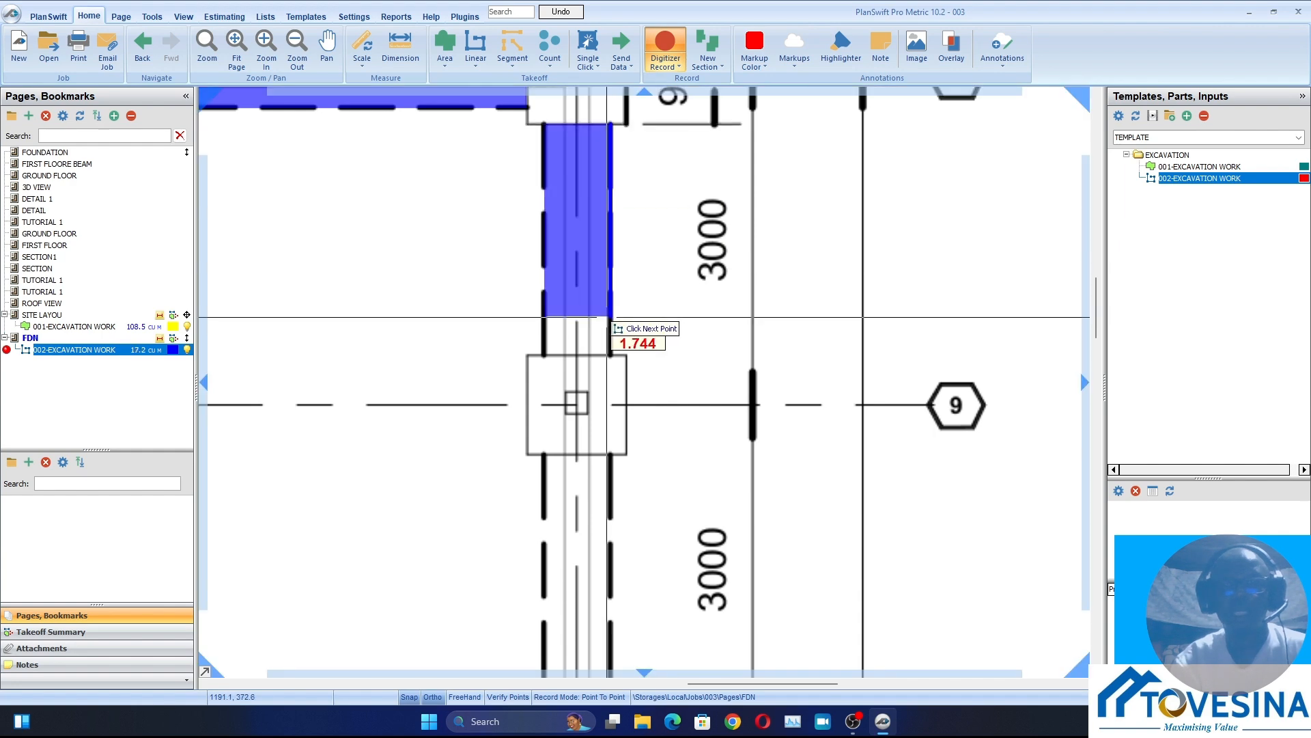
left_click(607, 355)
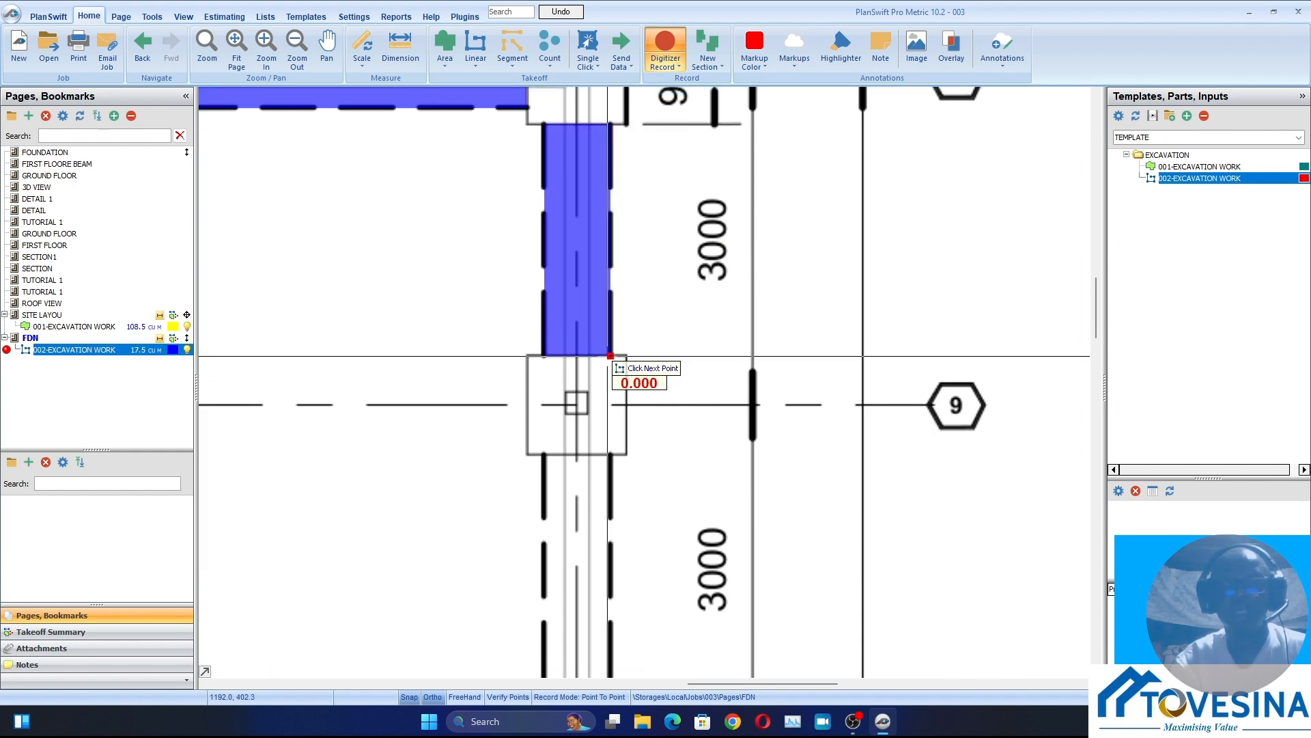
Trace the right-hand trench section, about 2.1 m long, between the column bases on grids 9 and 10
scroll(607, 355, "down", 4)
scroll(726, 338, "up", 4)
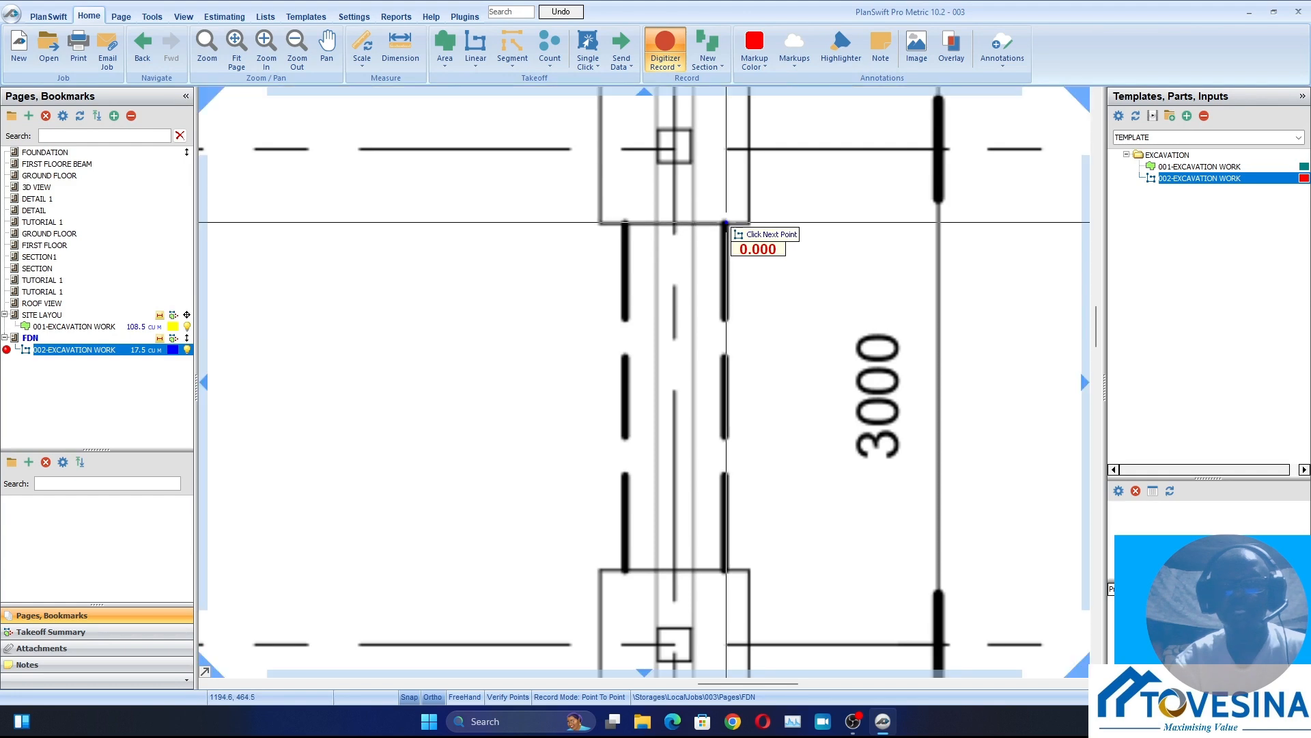
left_click(727, 573)
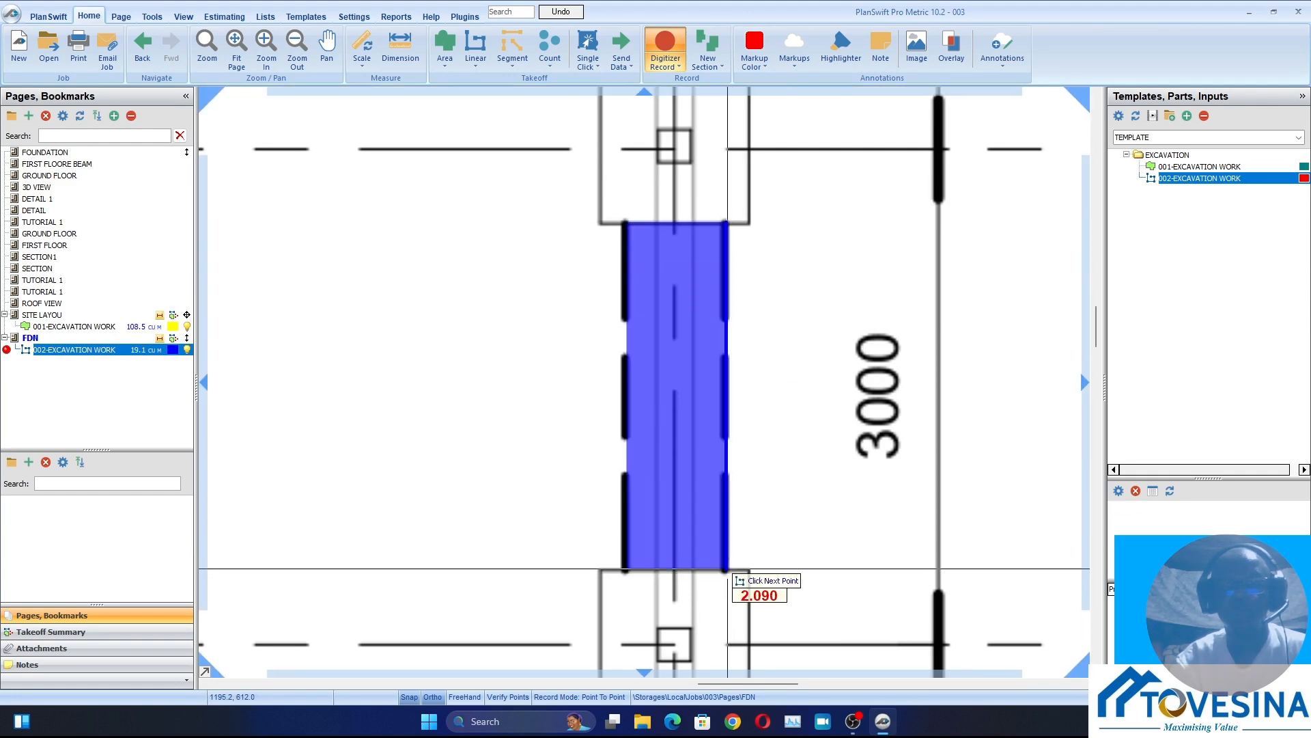
Trace the right-hand trench section, about 2.5 m long, between the column bases on grids 10 and 11
scroll(666, 321, "down", 4)
scroll(652, 349, "up", 5)
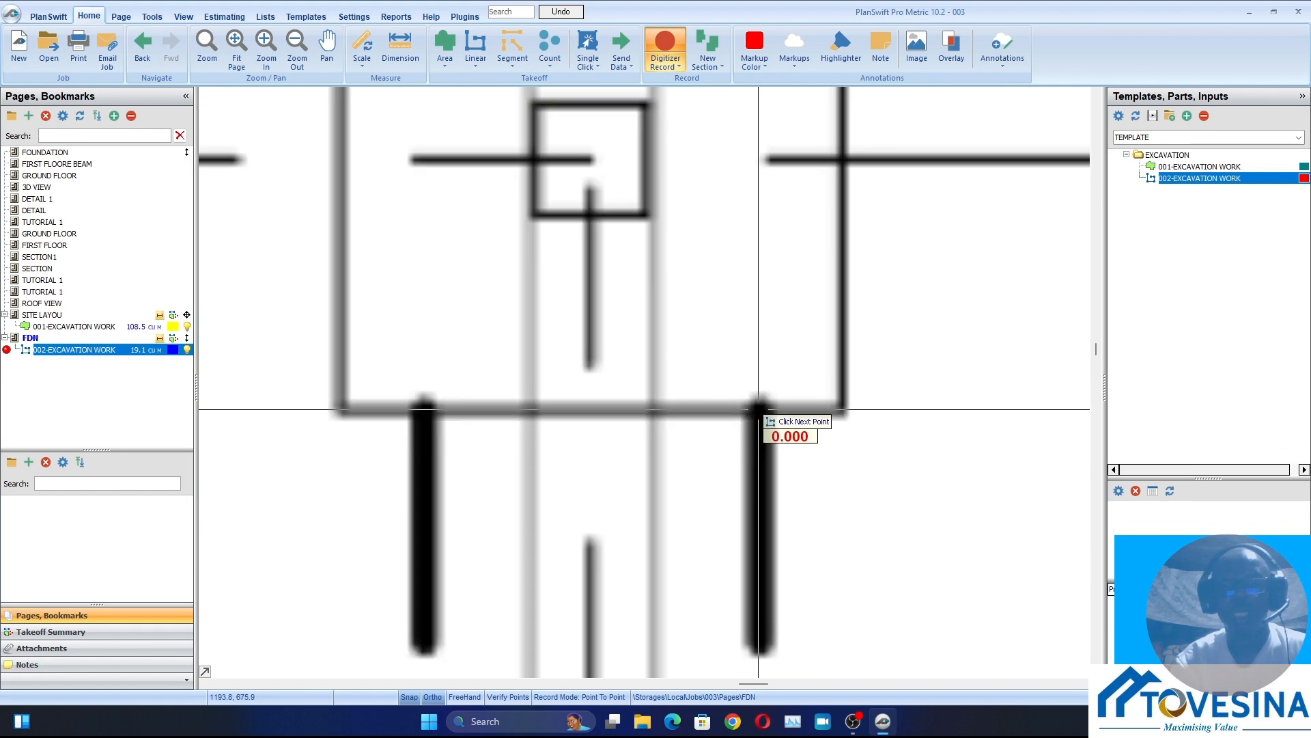
scroll(757, 413, "down", 5)
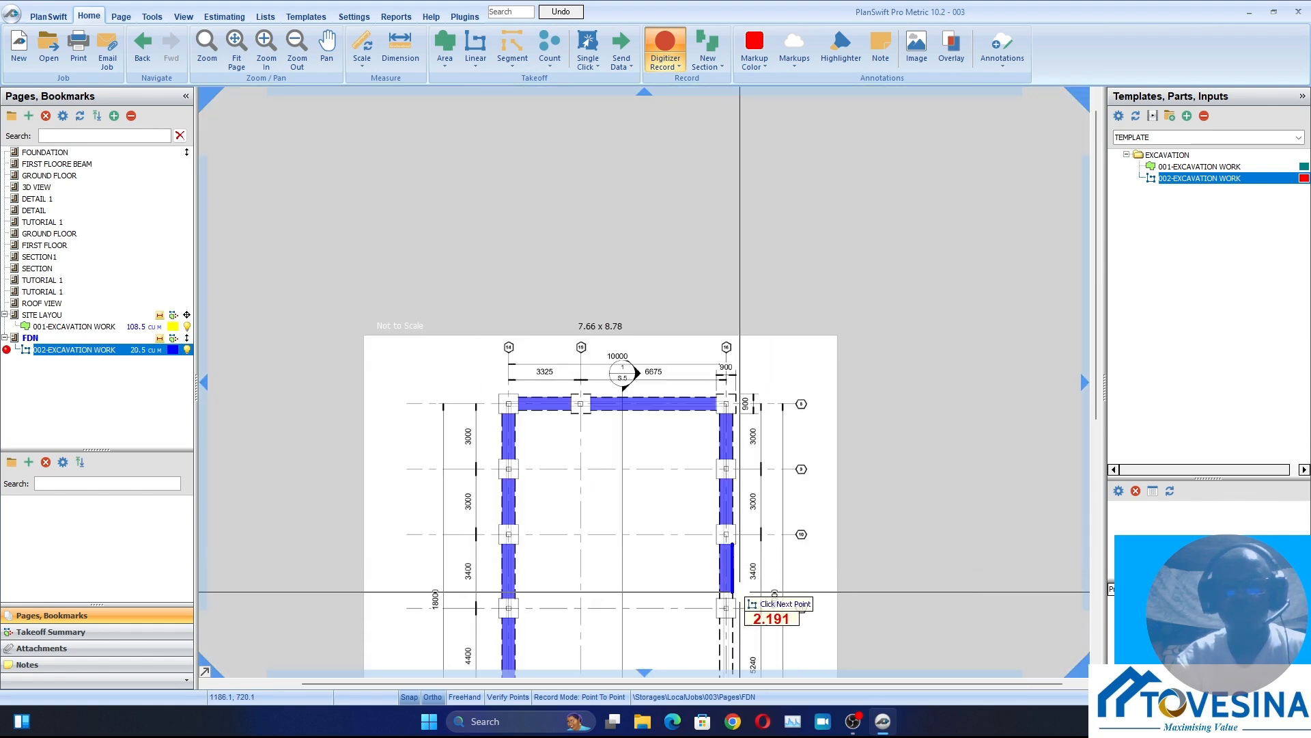
scroll(740, 591, "up", 3)
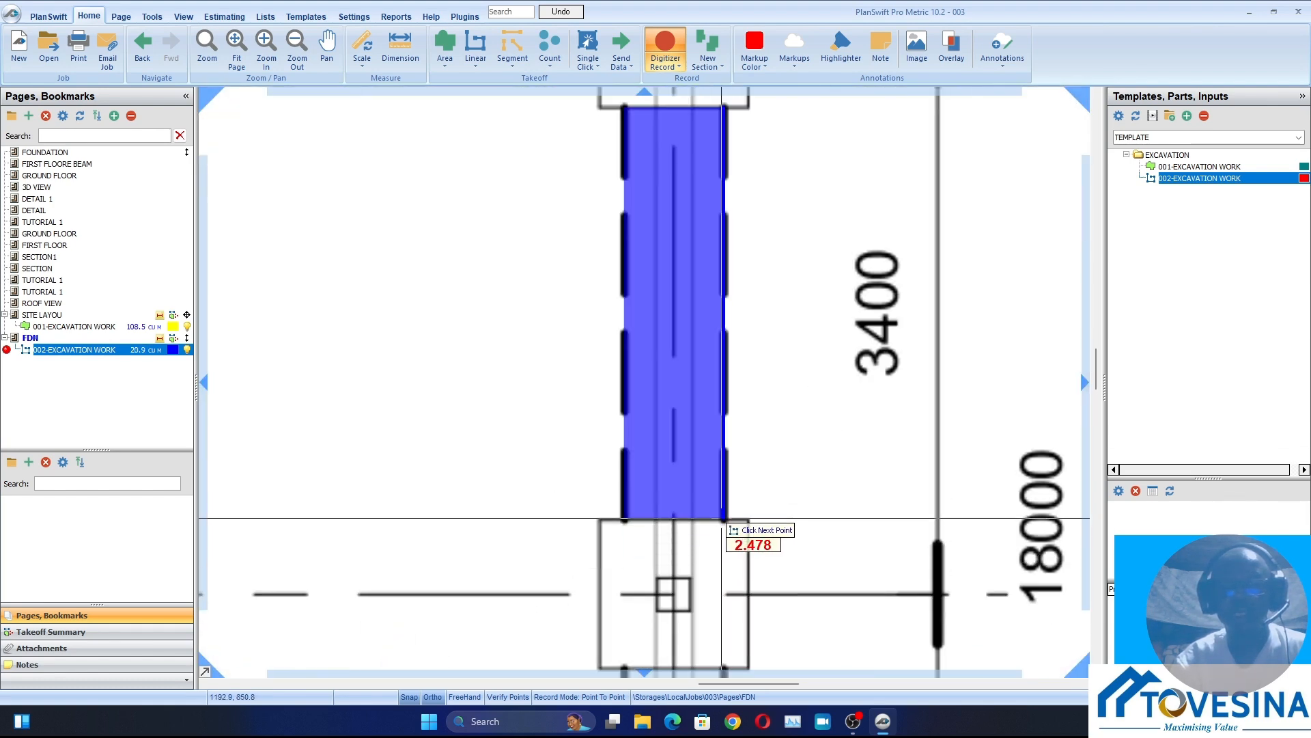
Trace the right-hand trench section, about 6.1 m long, between the column bases on grids 11 and 17
scroll(722, 518, "down", 4)
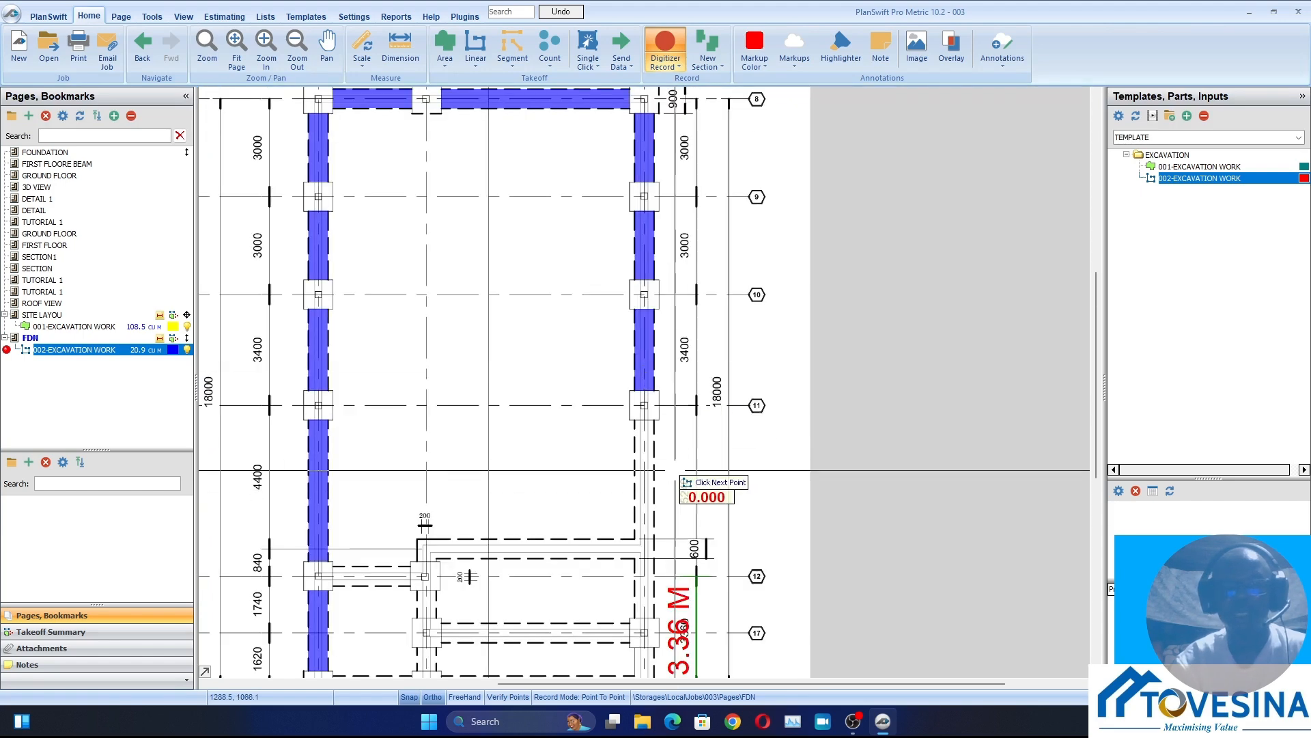
scroll(679, 472, "up", 3)
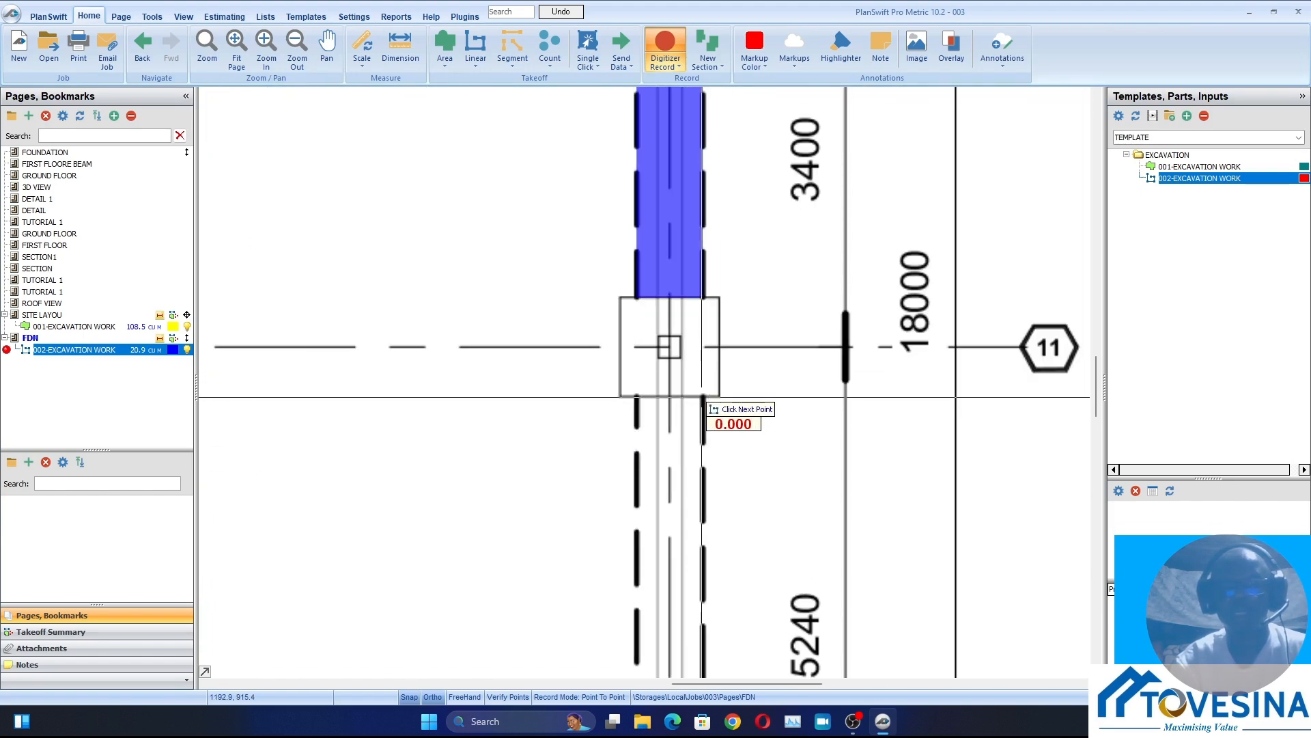
scroll(703, 464, "down", 4)
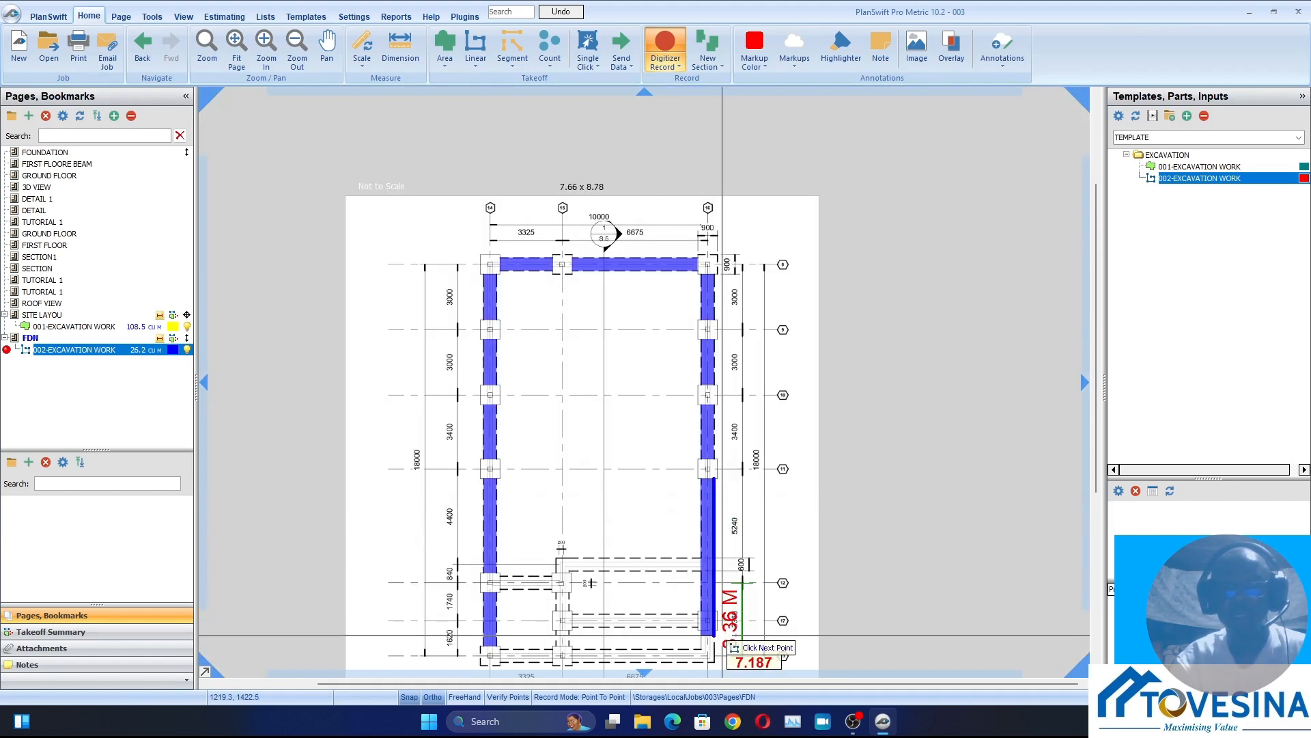
scroll(722, 636, "up", 4)
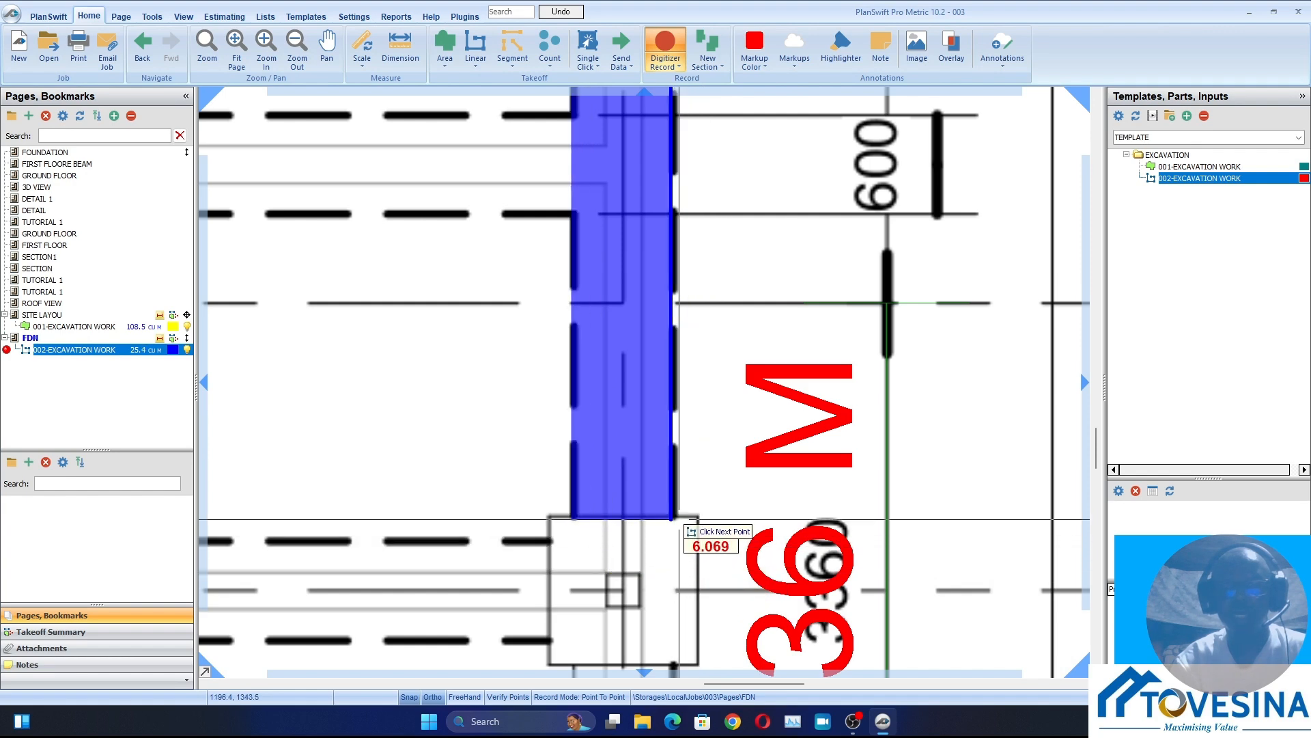
left_click(676, 519)
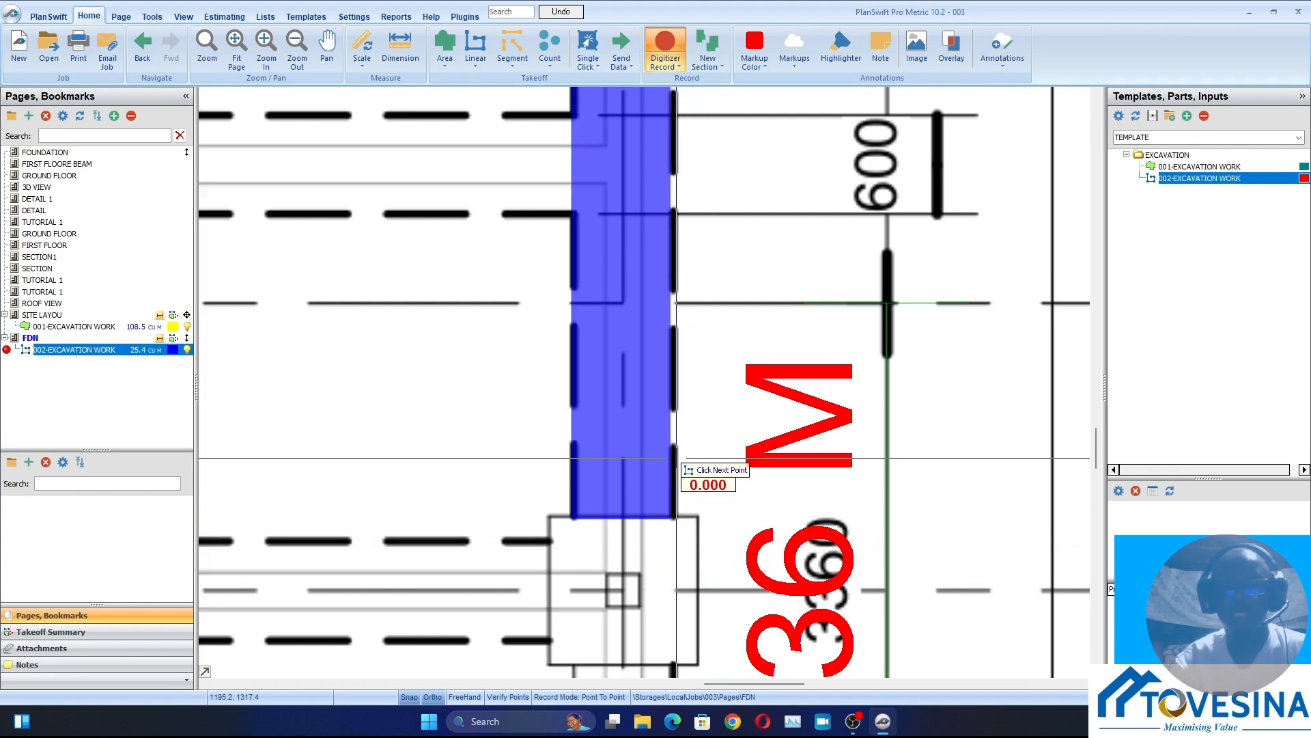
Trace the trench from the right-hand grid 17 column base around the grid 13 corner to the middle column base on grid 13
scroll(672, 521, "down", 4)
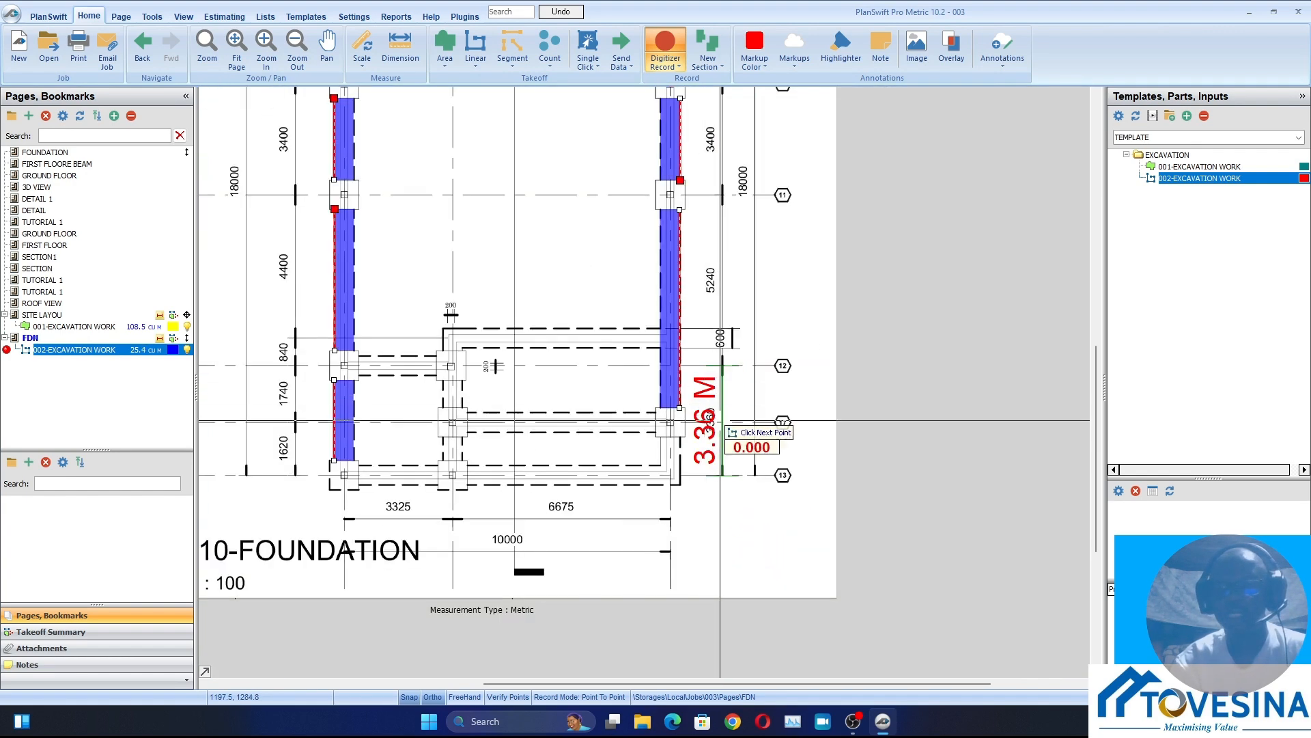
scroll(673, 509, "up", 3)
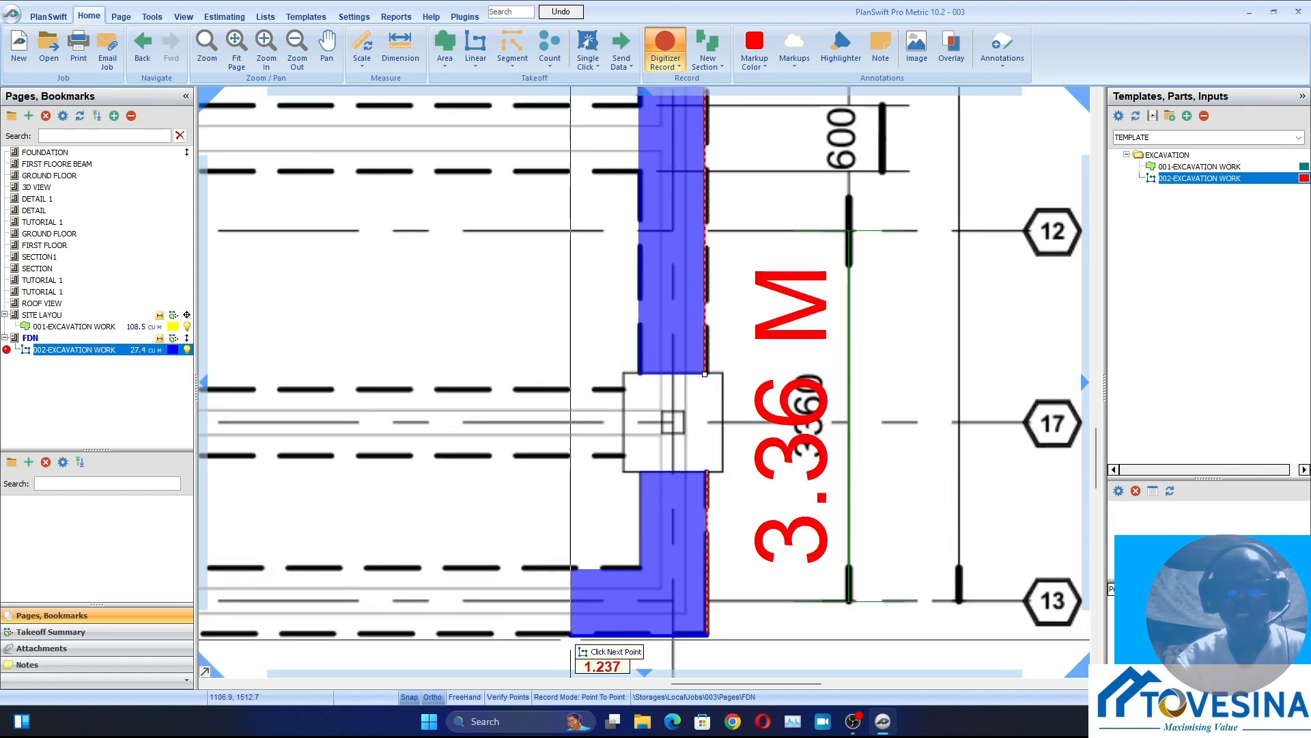
scroll(598, 635, "down", 4)
scroll(574, 625, "up", 4)
scroll(602, 608, "up", 2)
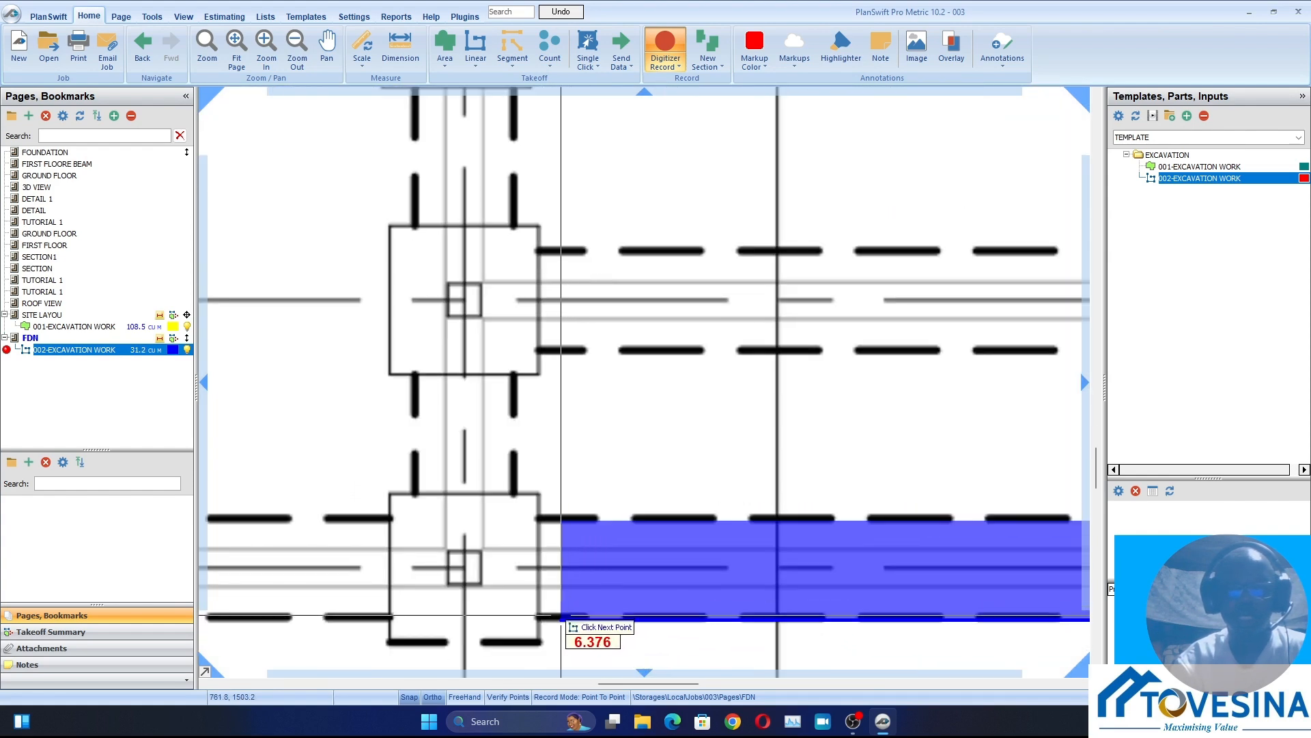
left_click(535, 618)
scroll(568, 519, "down", 4)
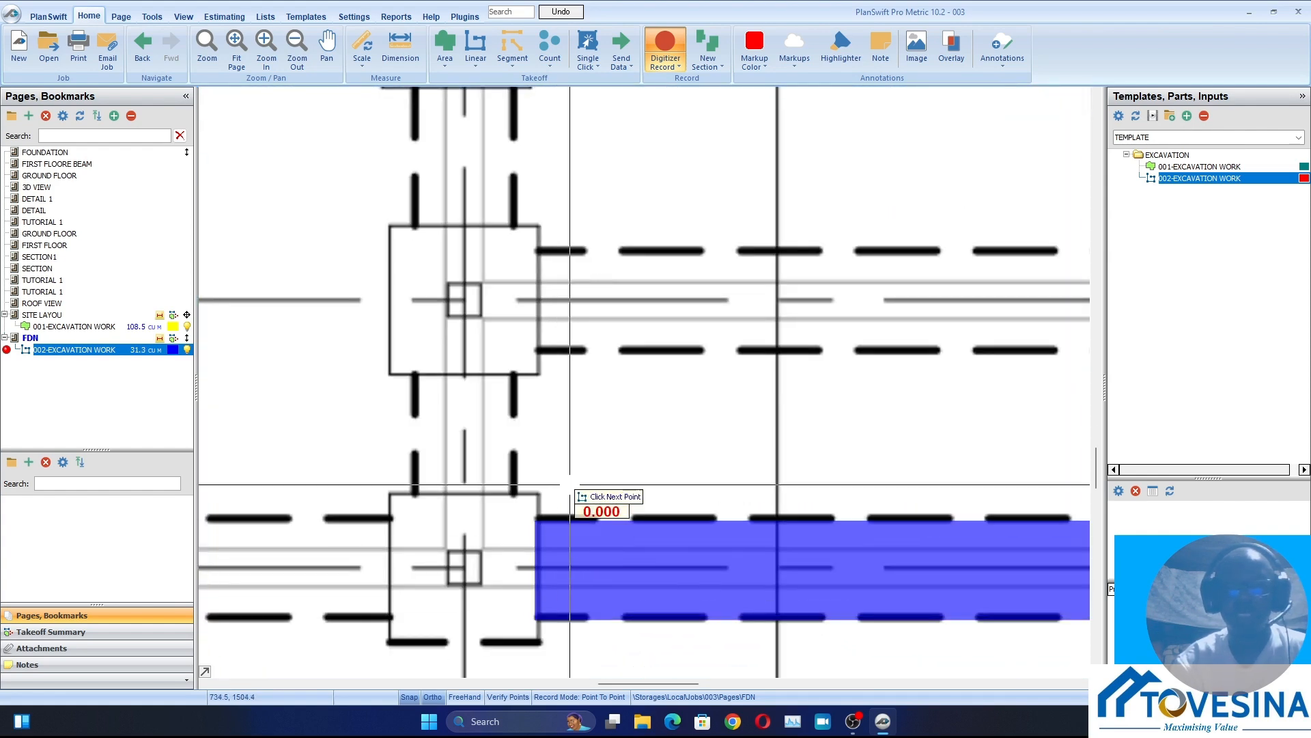
Trace the grid 17 trench section from the right-hand column base to the middle column base
scroll(717, 458, "up", 4)
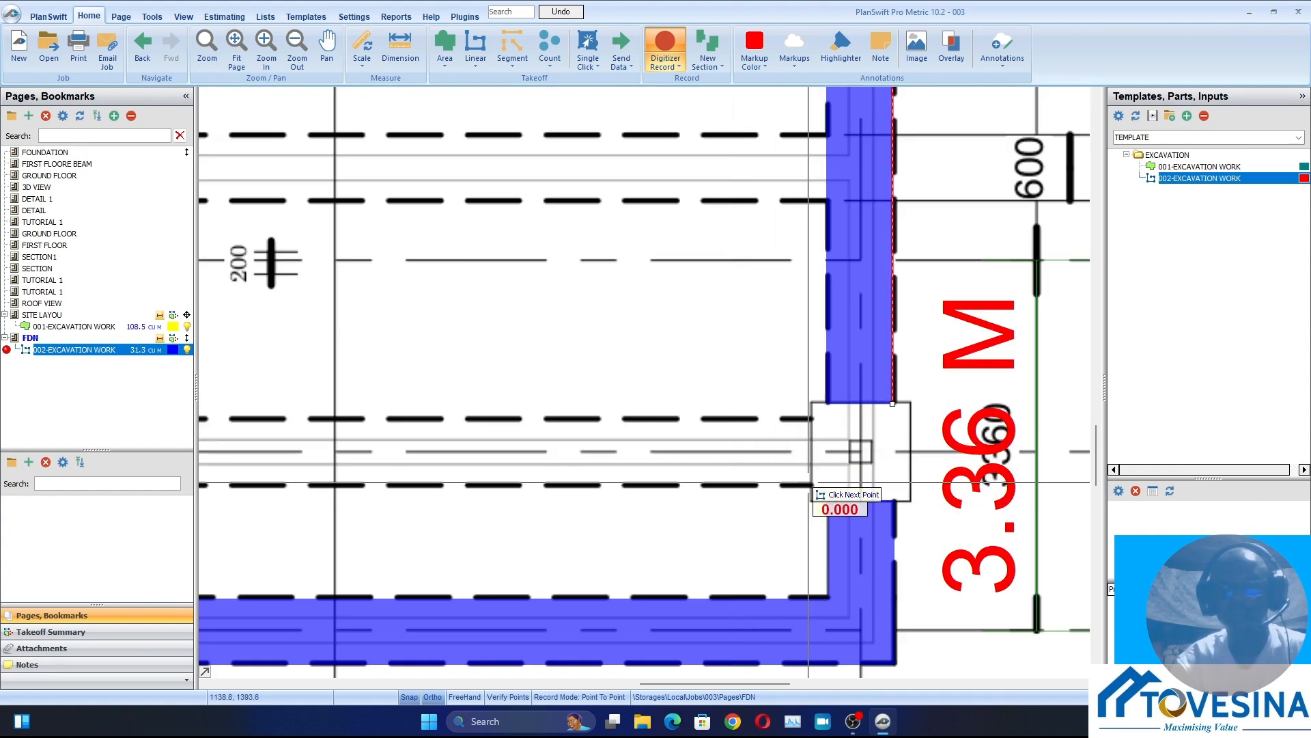
scroll(637, 490, "down", 4)
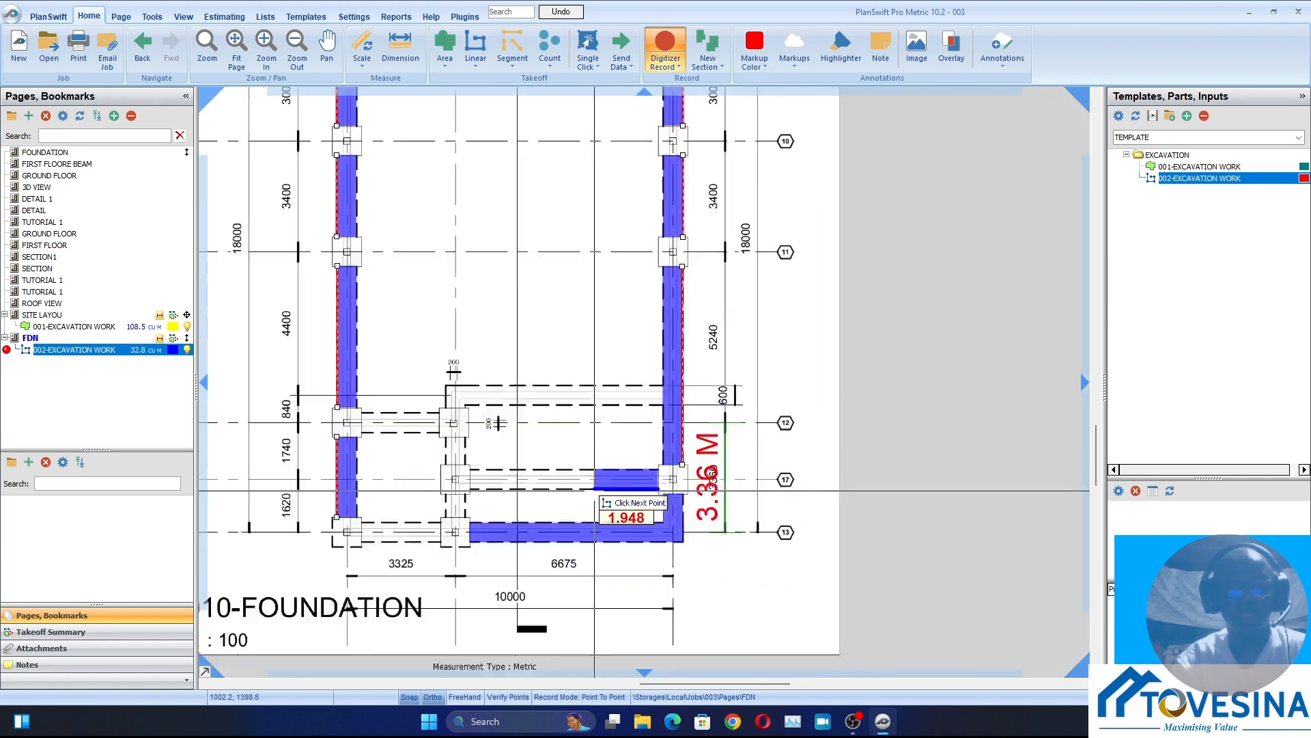
scroll(601, 499, "up", 4)
scroll(601, 487, "up", 2)
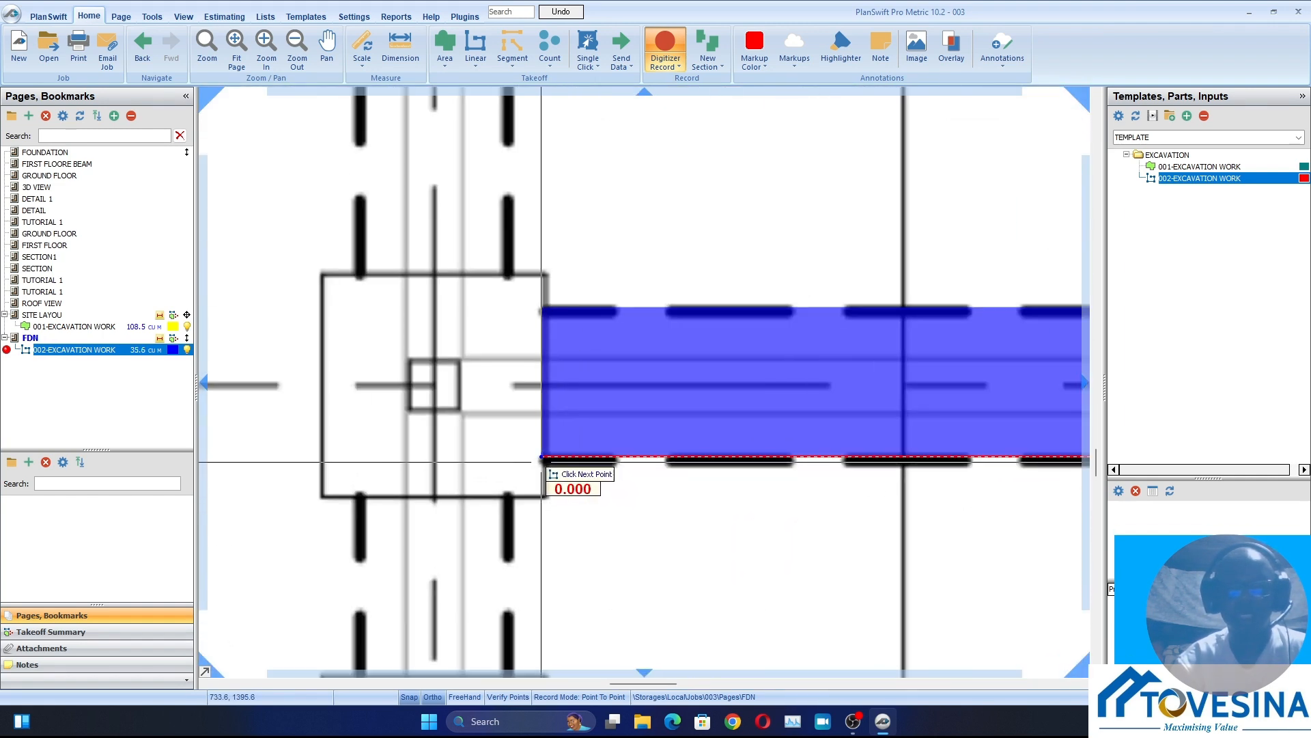
Trace the trench just above grid 12 from the right-hand trench, around its corner, down to the middle column base on grid 12
scroll(693, 515, "down", 4)
scroll(913, 412, "up", 3)
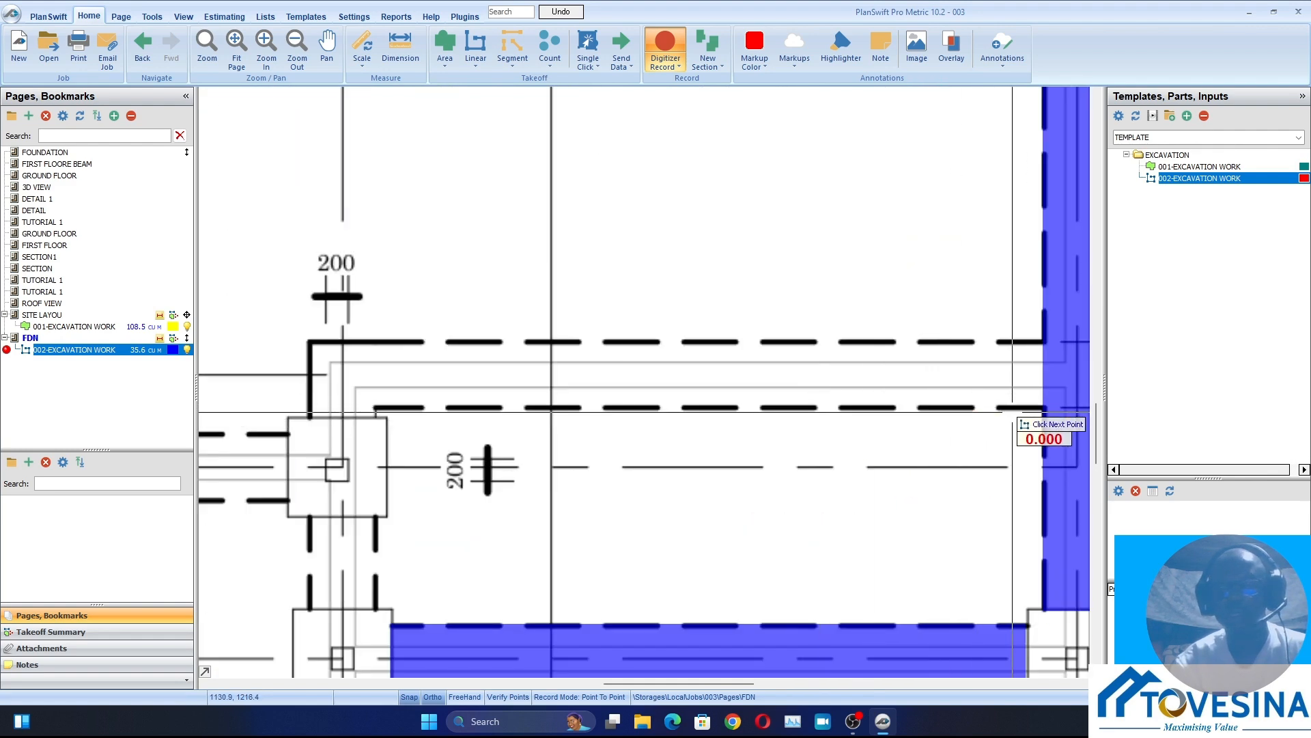
left_click(1042, 409)
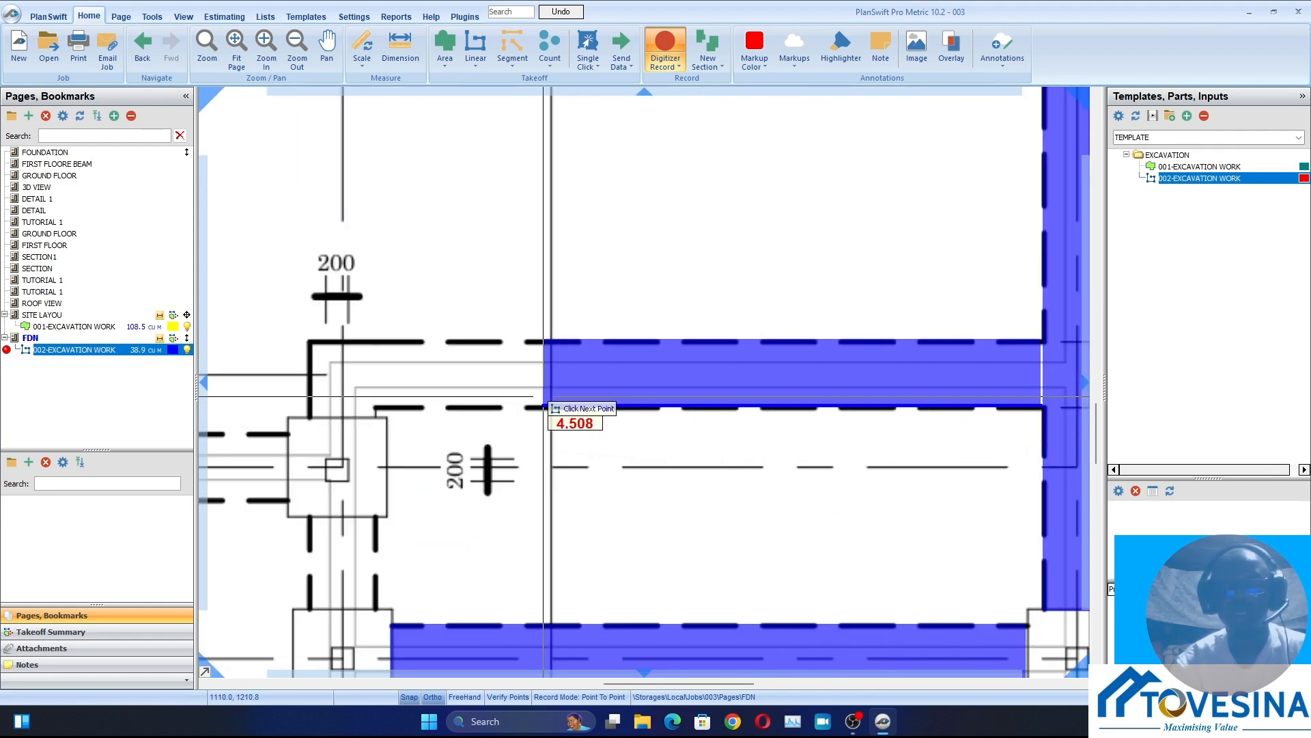
scroll(375, 406, "up", 2)
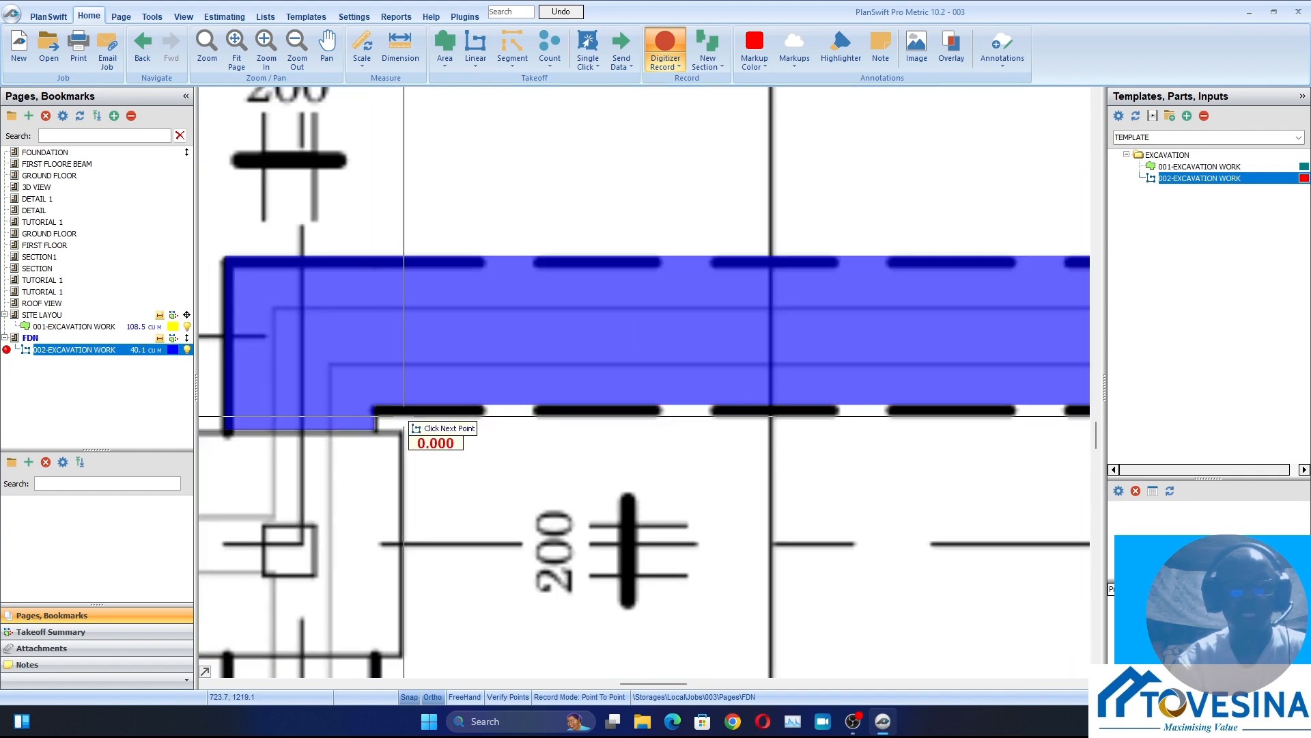
Trace the grid 12 trench section between the middle and left-hand column bases
scroll(408, 429, "down", 3)
scroll(468, 503, "up", 2)
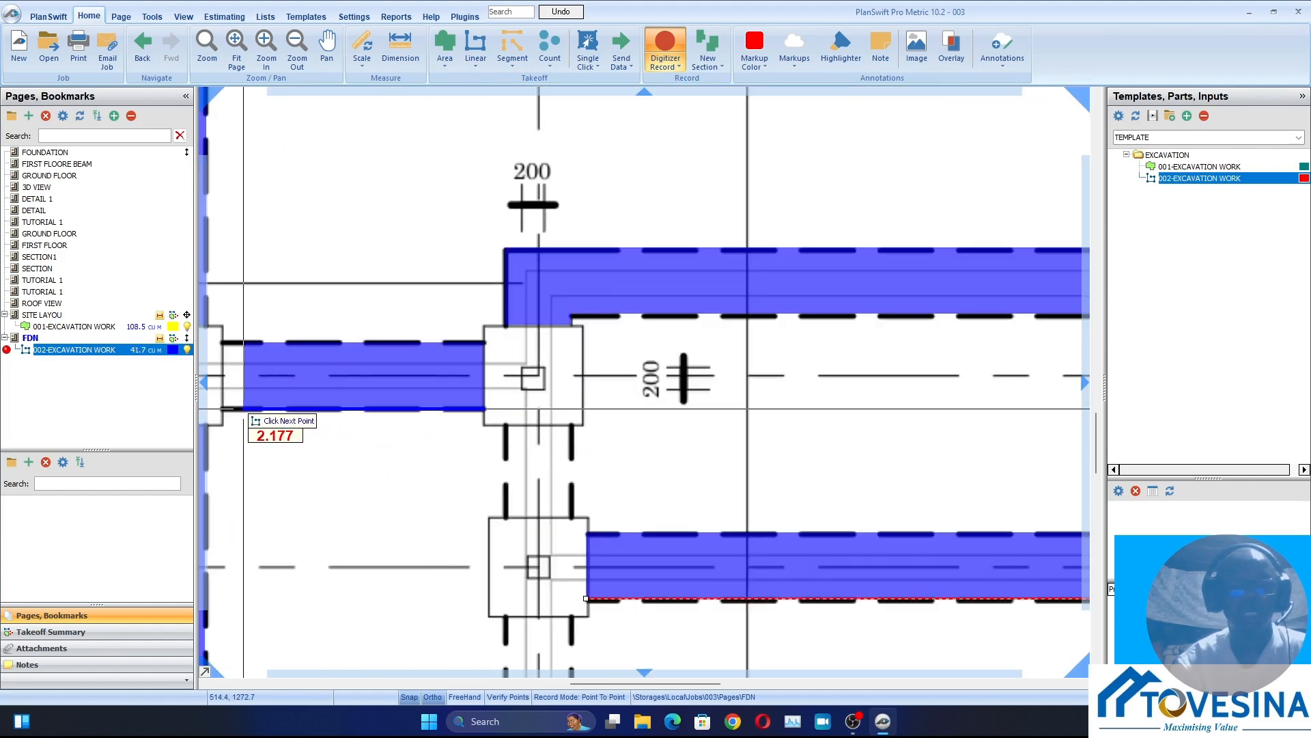
scroll(532, 416, "down", 3)
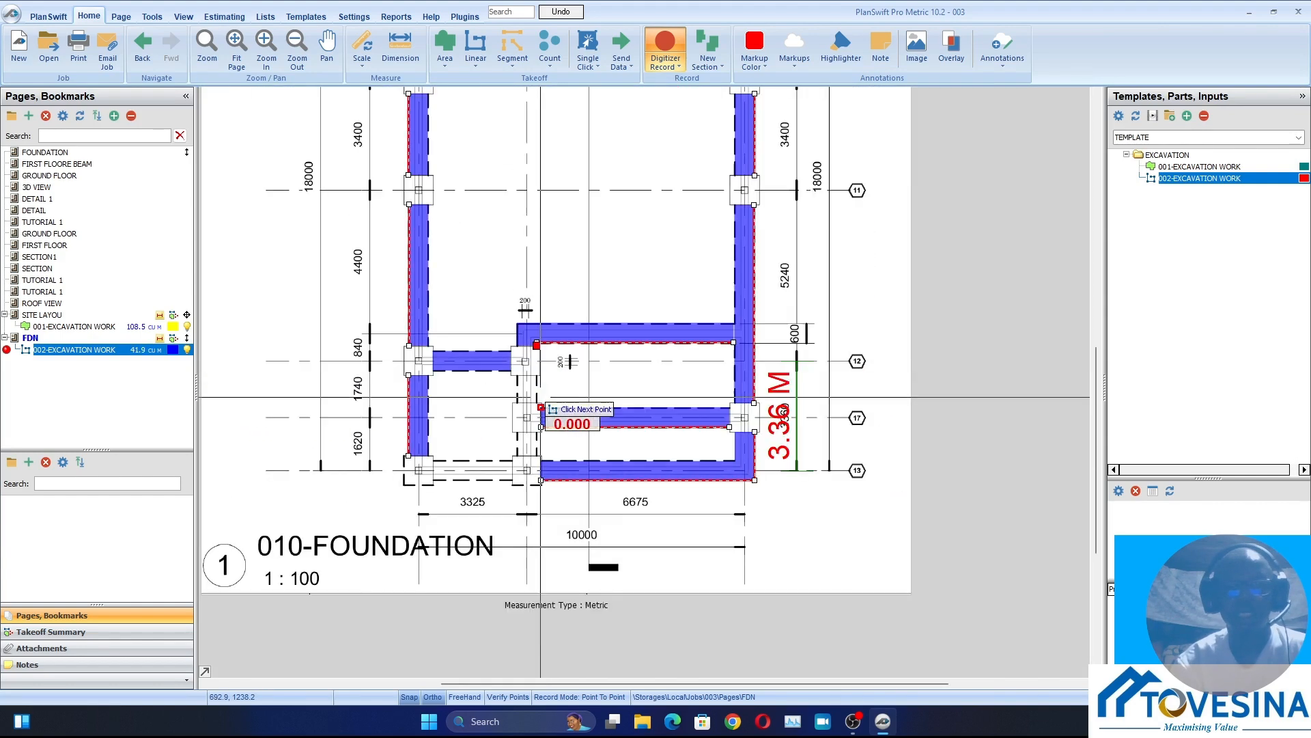
Trace the two short middle trench sections, about 0.9 m between grids 12 and 17 and about 0.7 m between grids 17 and 13
scroll(515, 405, "up", 3)
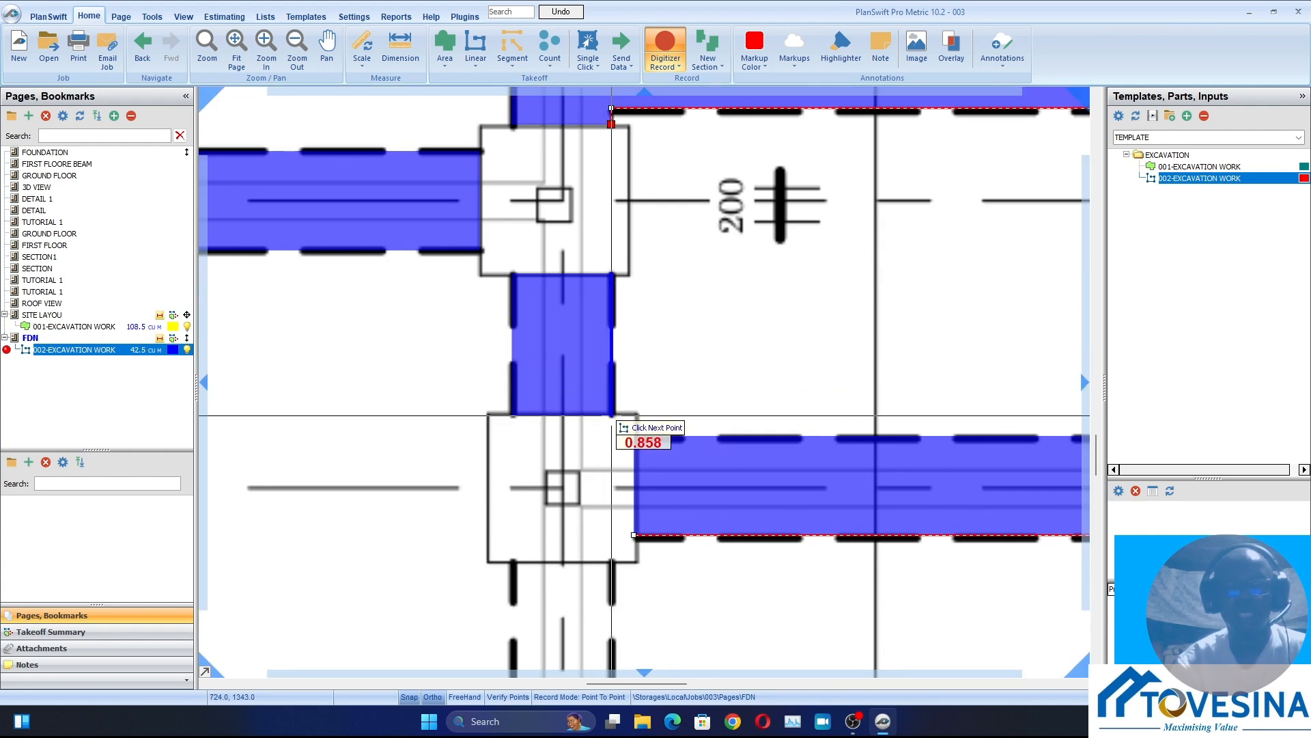
scroll(611, 414, "down", 4)
scroll(580, 335, "up", 2)
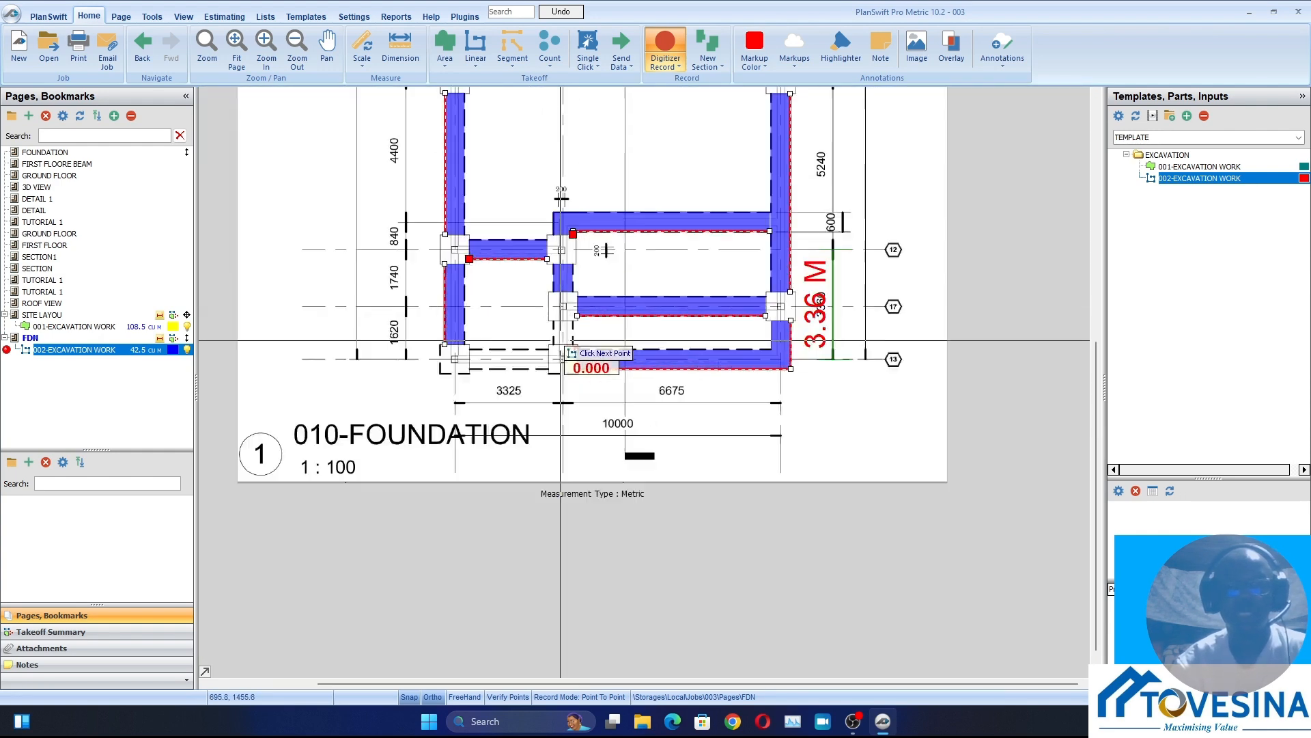
scroll(586, 327, "up", 3)
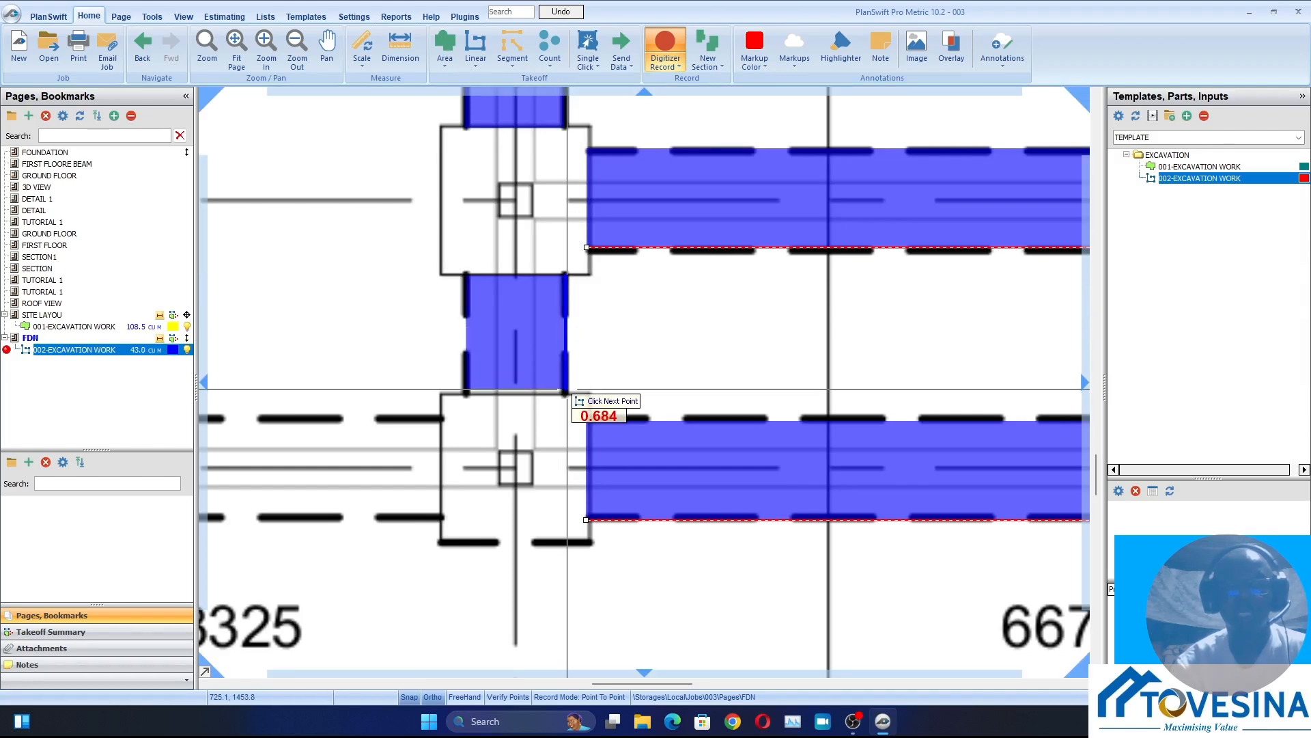
scroll(565, 394, "down", 3)
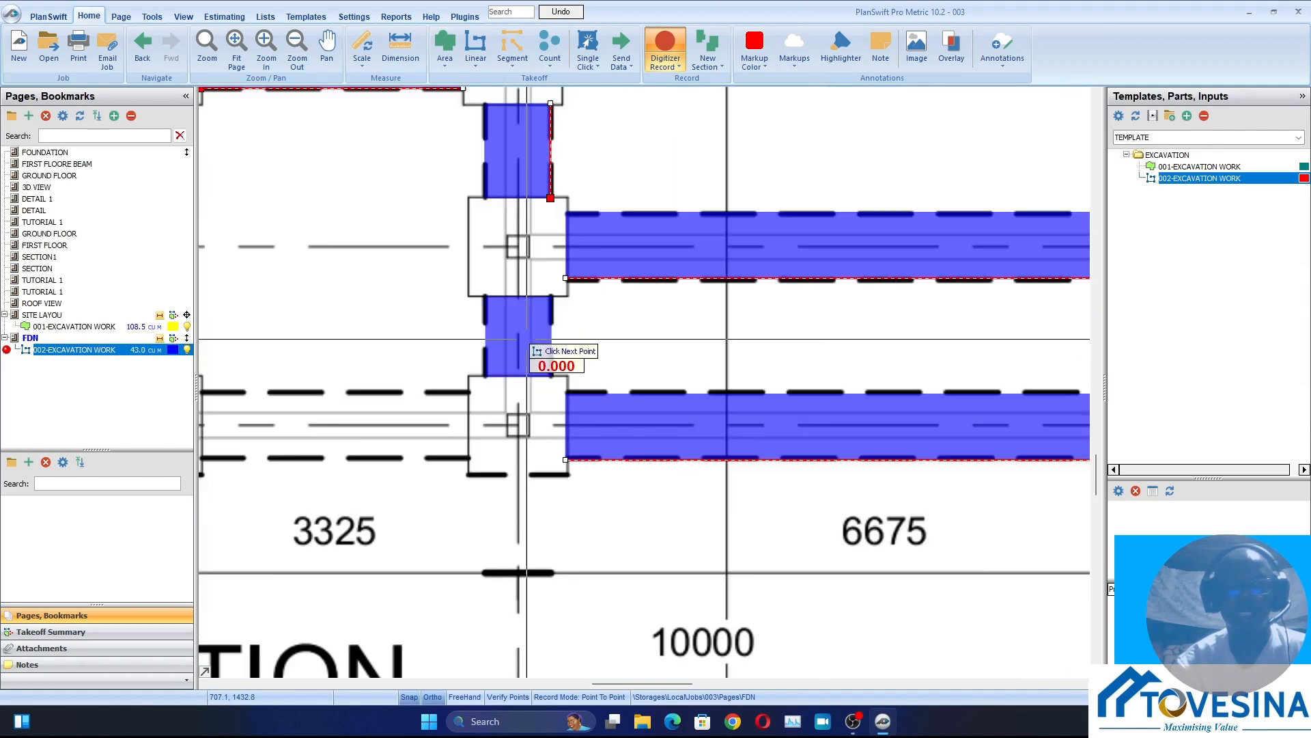
Trace the grid 13 trench section between the middle and left-hand column bases
scroll(554, 356, "up", 3)
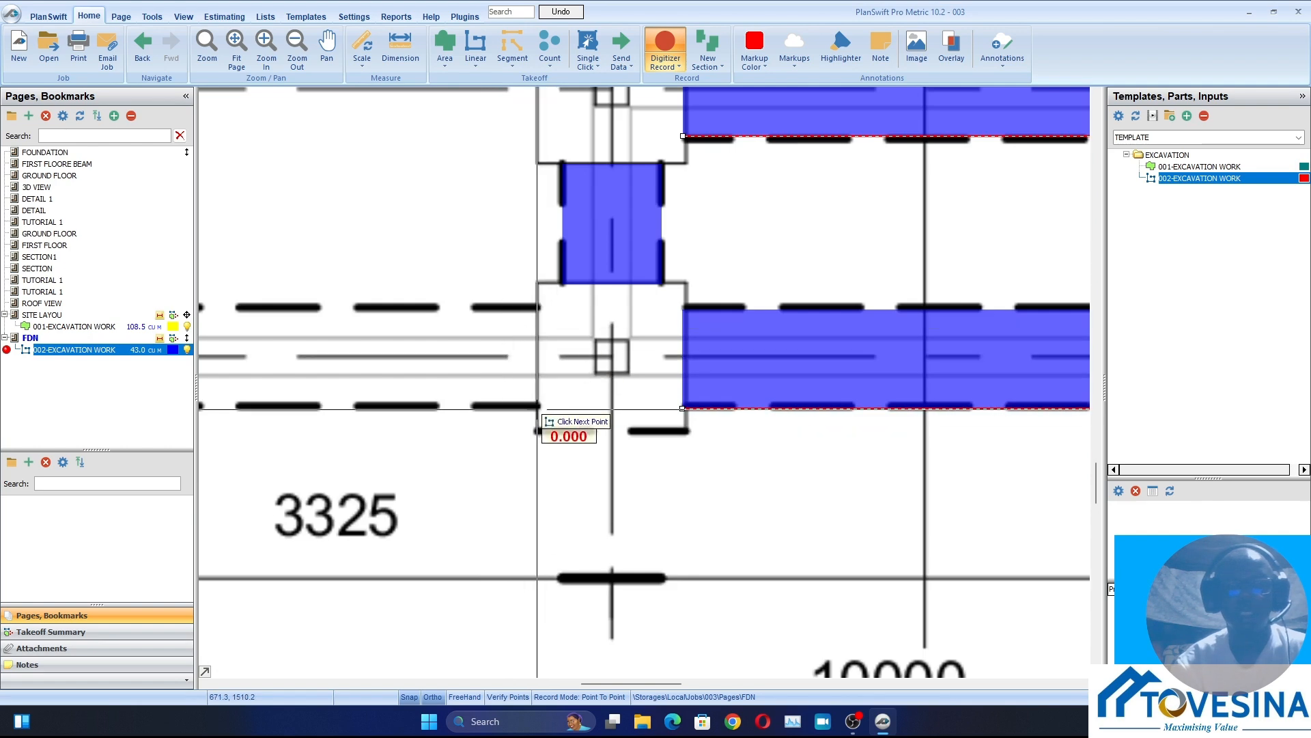
scroll(449, 408, "down", 3)
scroll(410, 410, "up", 3)
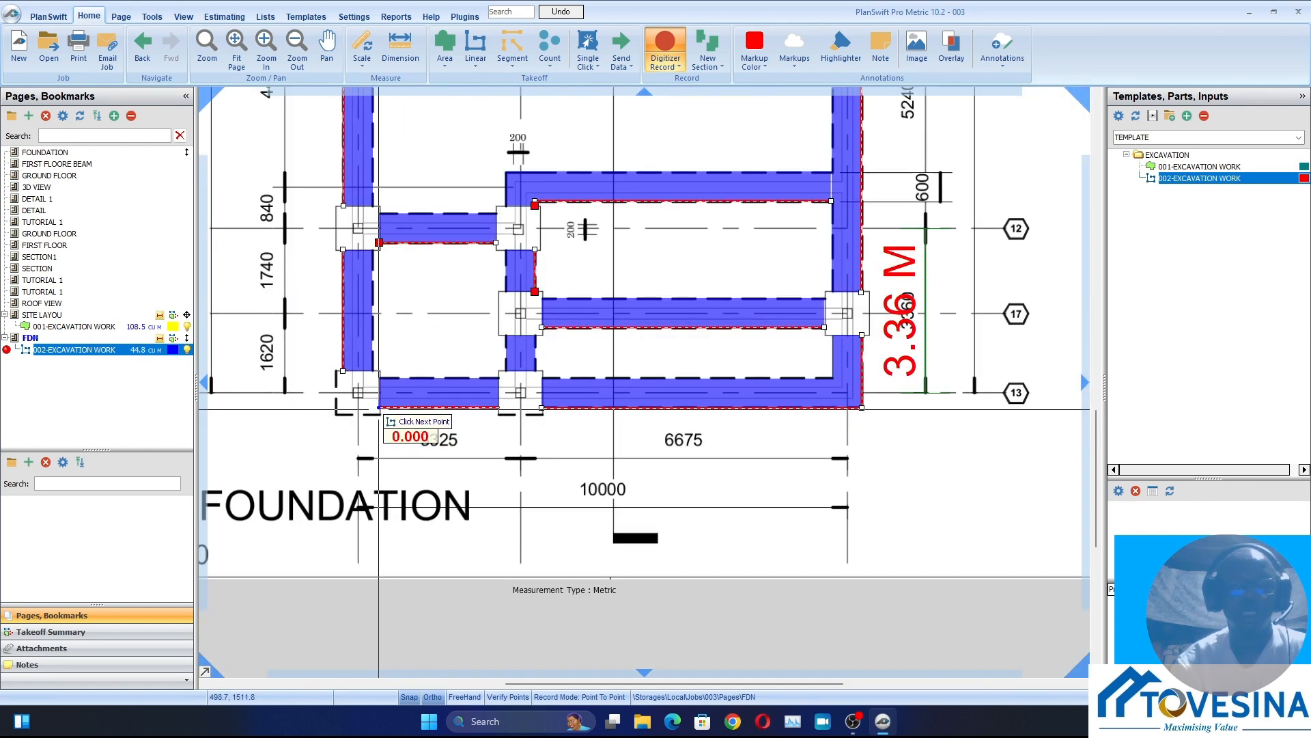
key("Return")
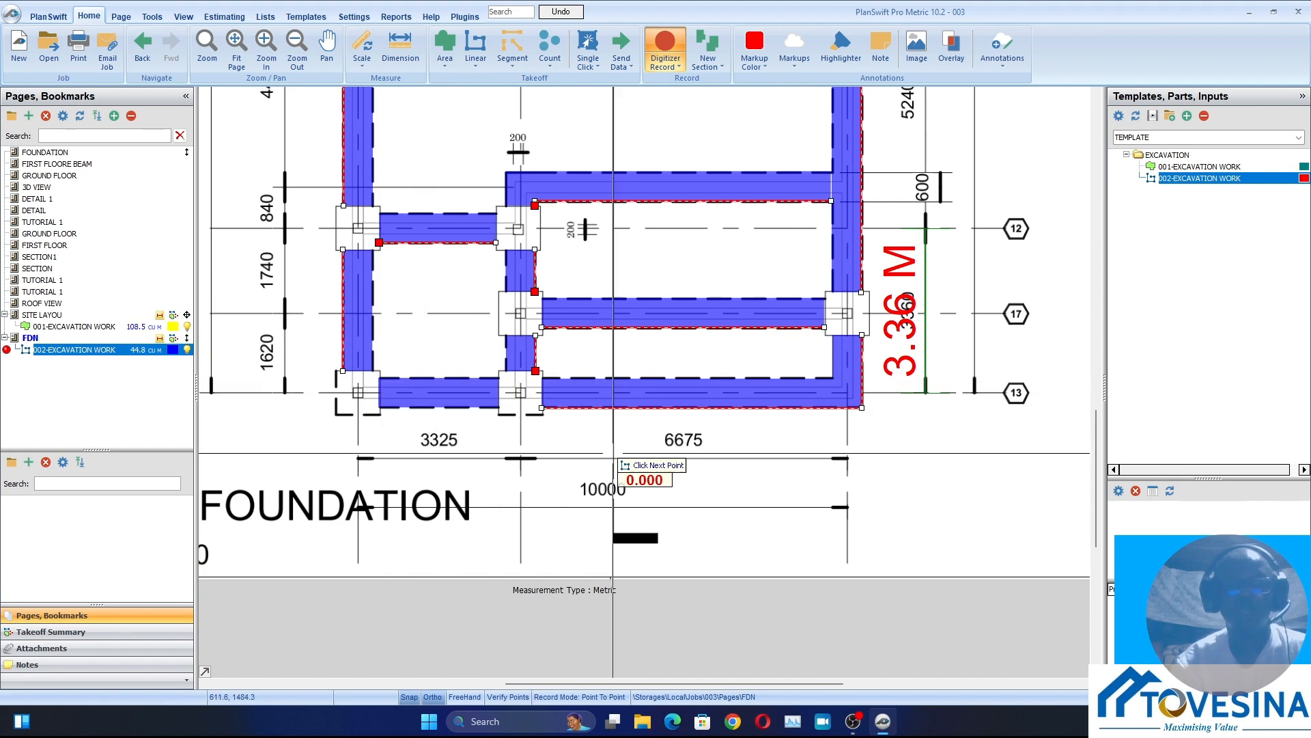
Stop recording the 002-EXCAVATION WORK takeoff on the foundation plan
scroll(613, 453, "down", 1)
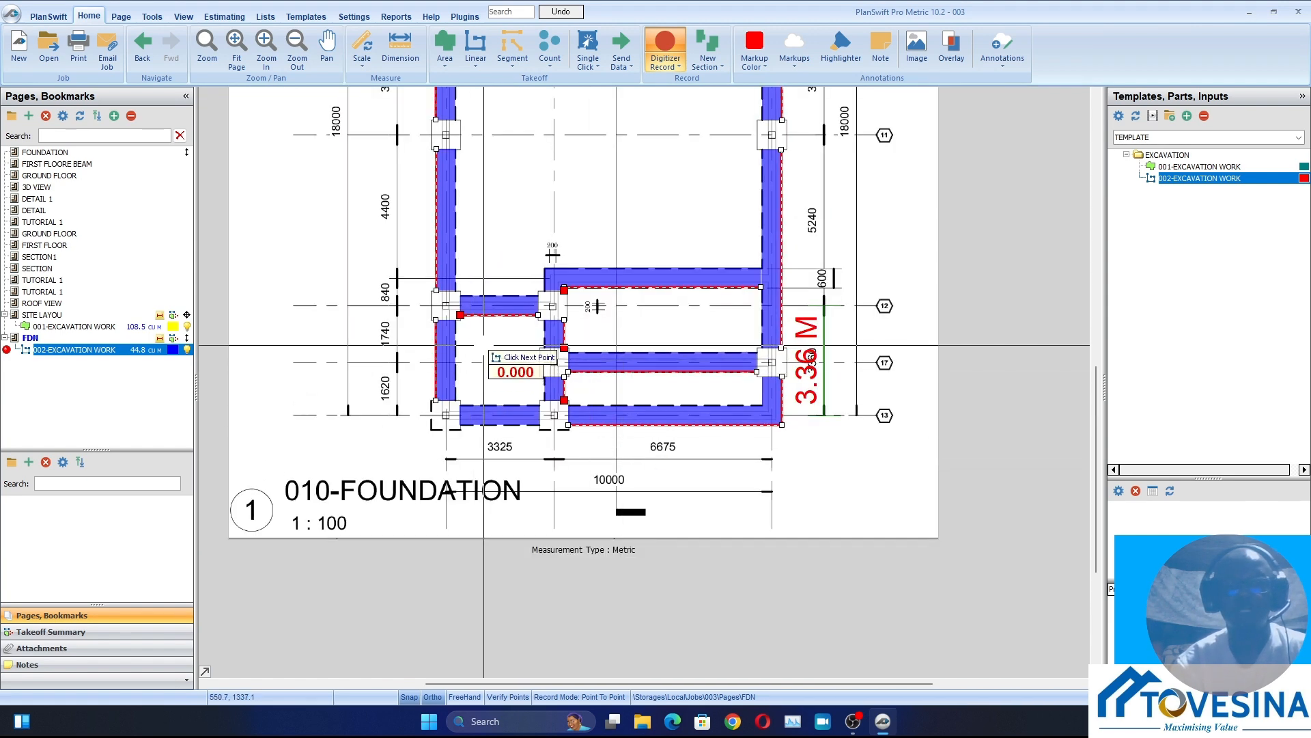
right_click(483, 344)
left_click(511, 373)
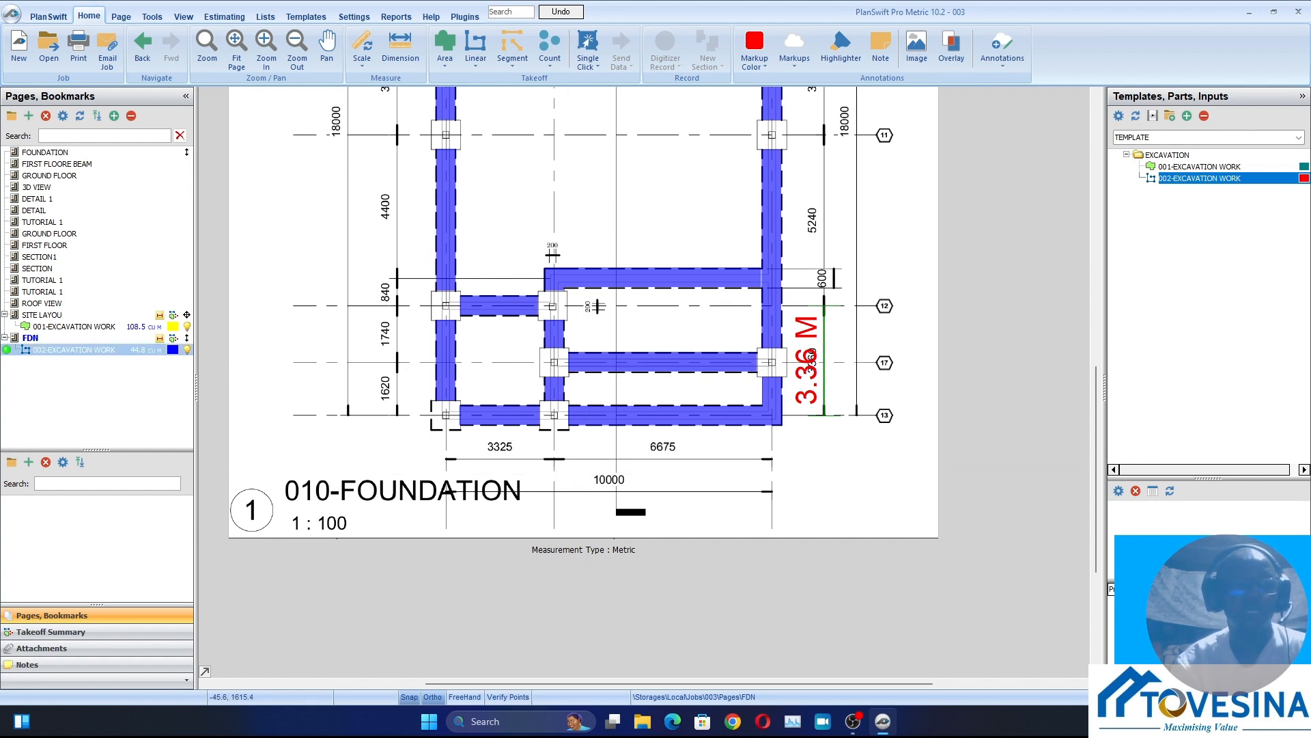
Show the takeoff legend on the FDN page and place it to the left of the plan, just below grid 9
scroll(678, 484, "down", 2)
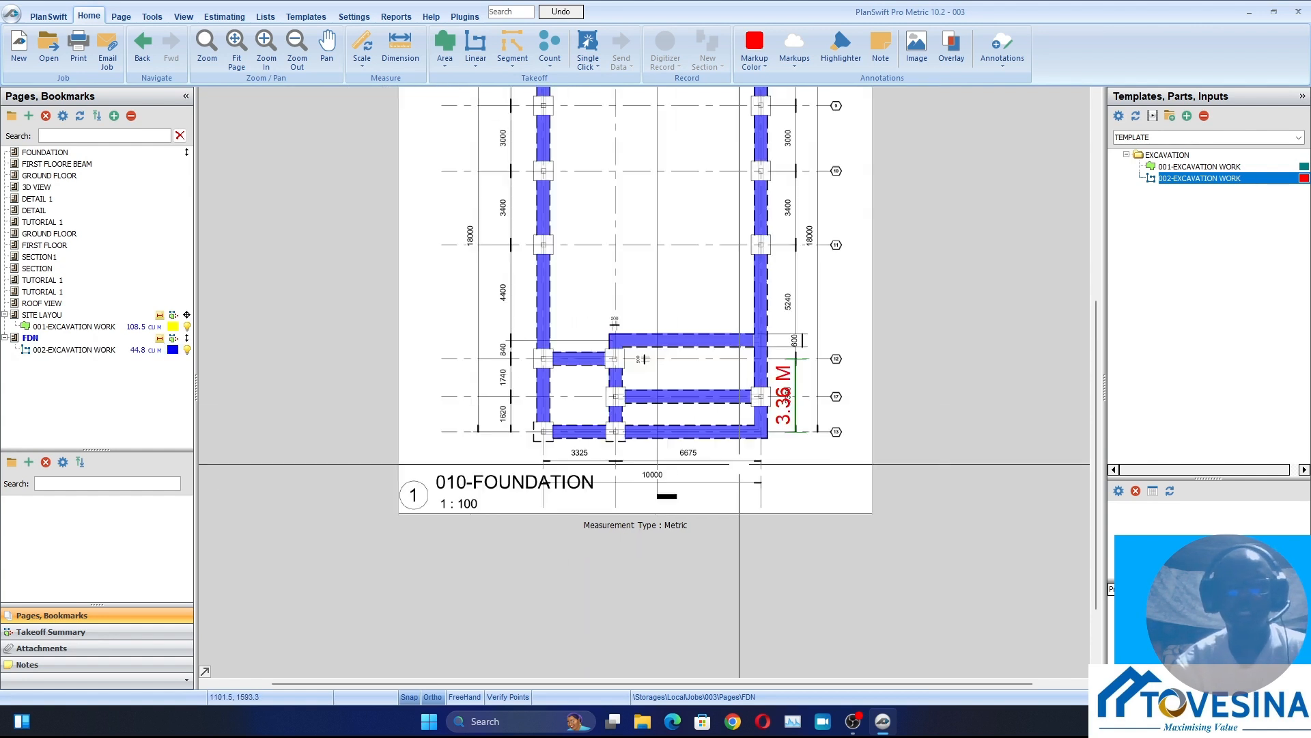
left_click_drag(637, 443, 626, 485)
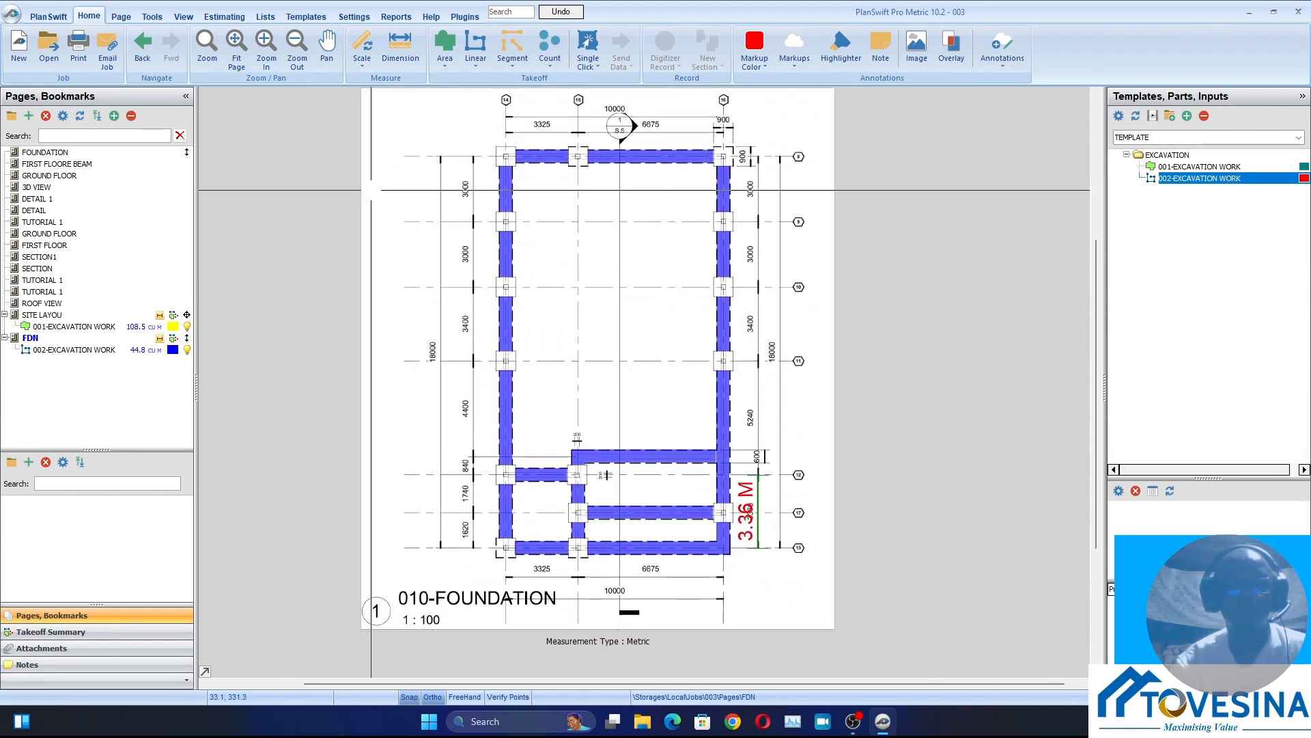
right_click(370, 190)
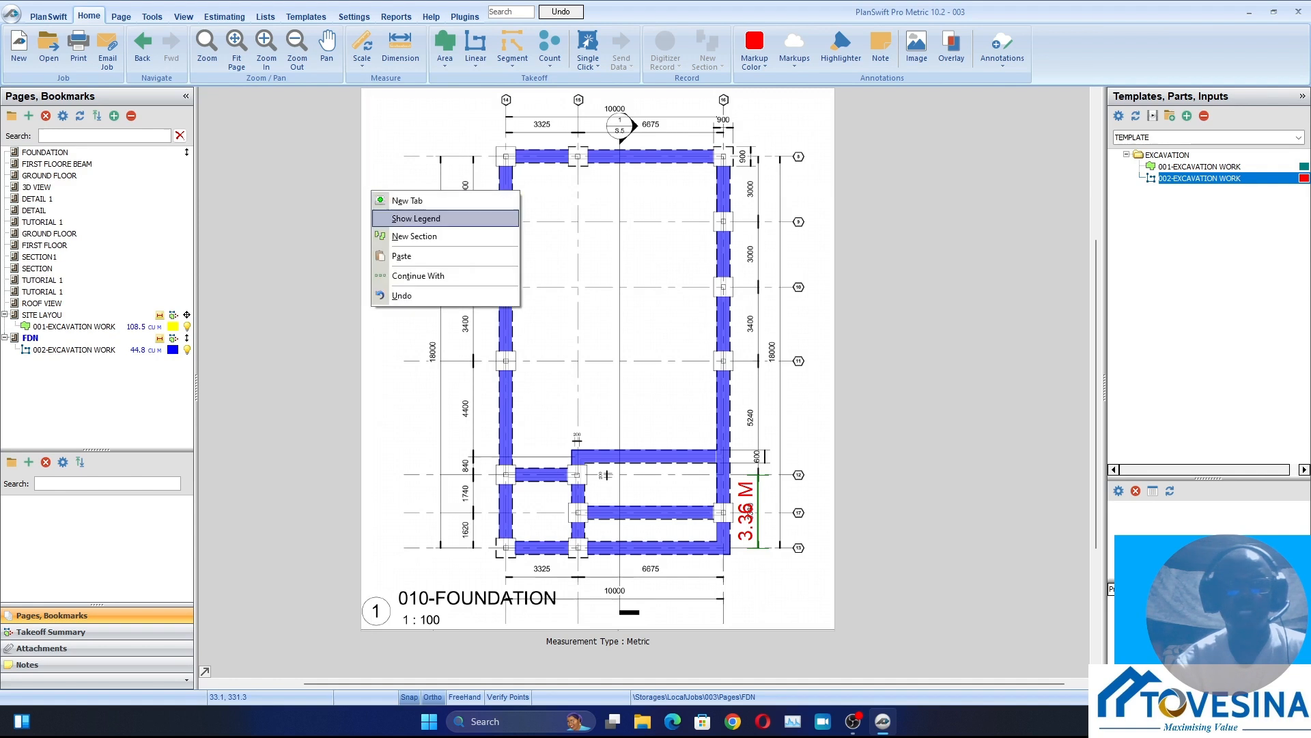
left_click(416, 218)
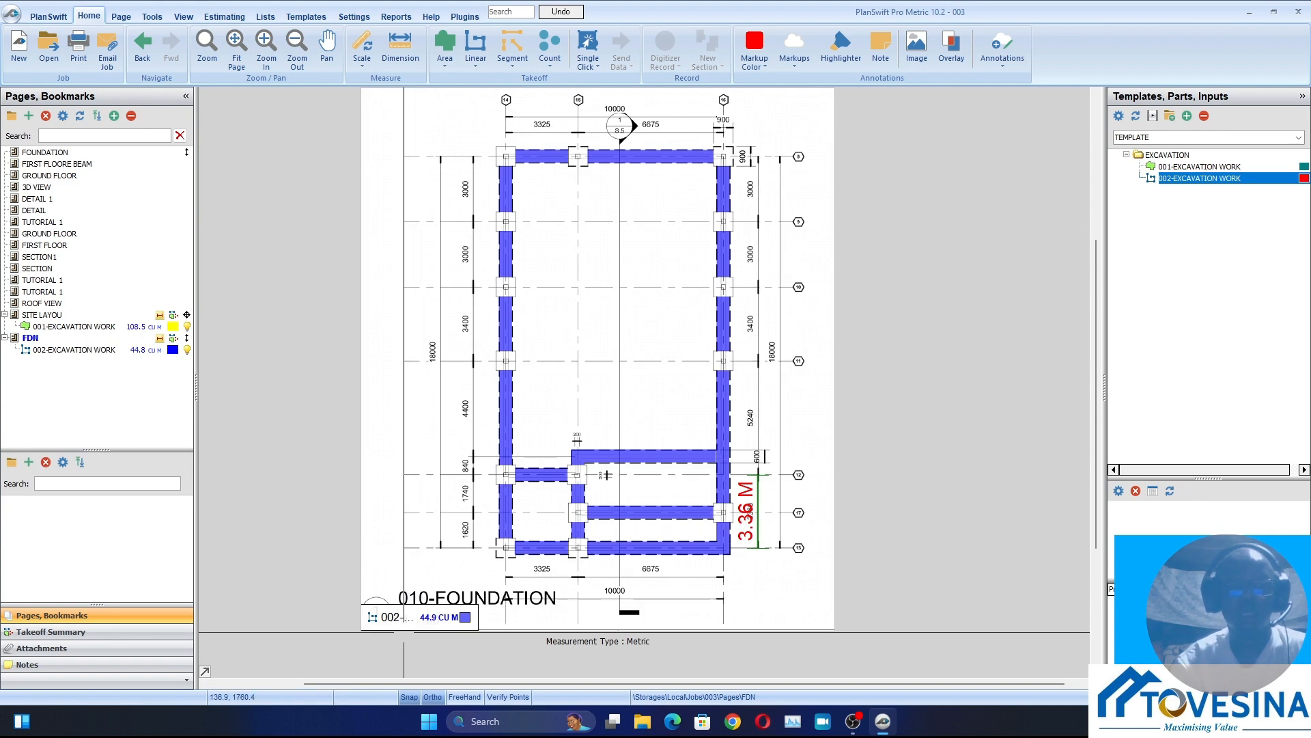
left_click_drag(410, 615, 412, 243)
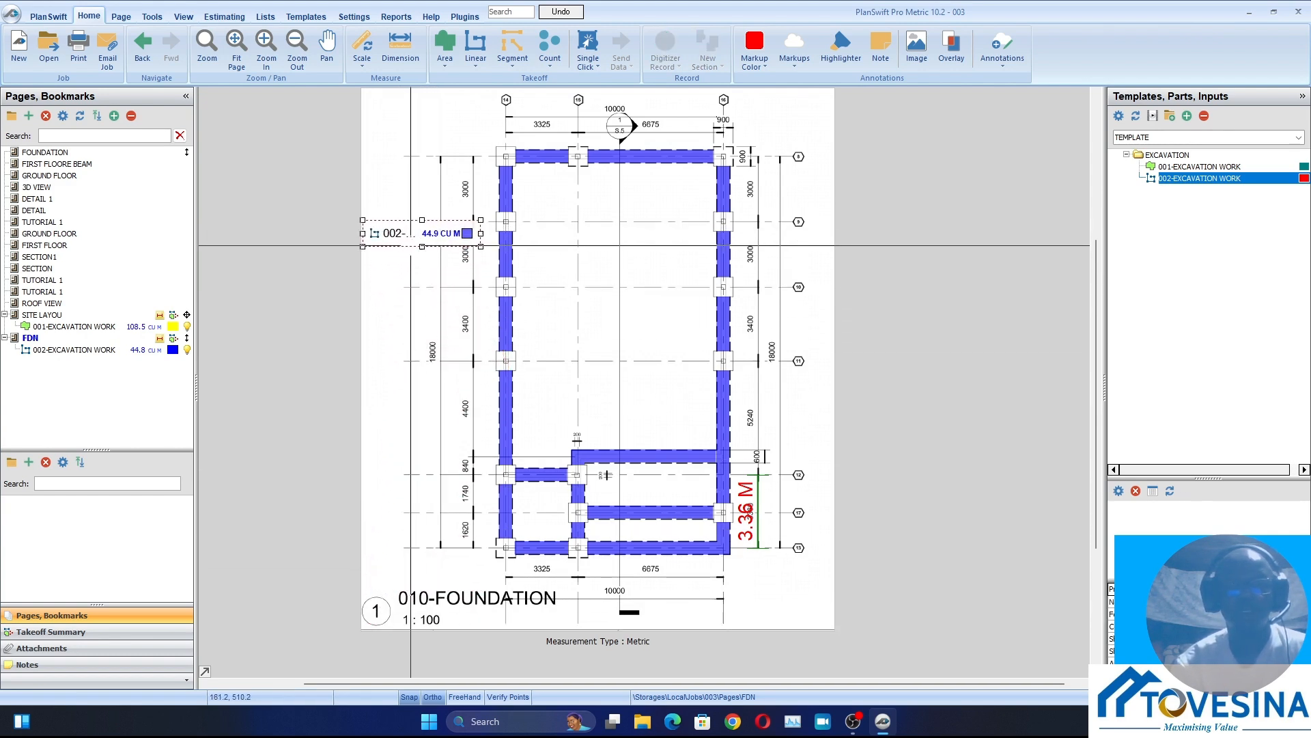
scroll(412, 230, "up", 3)
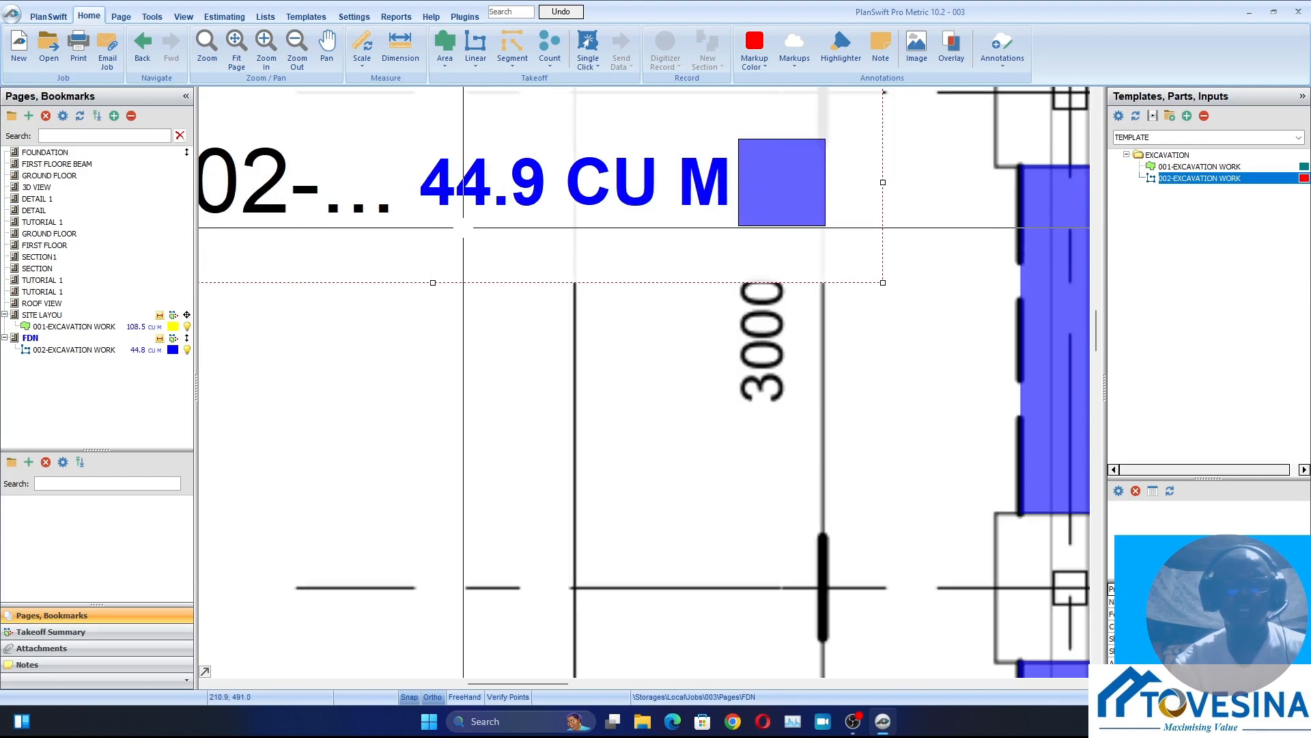
scroll(504, 228, "down", 3)
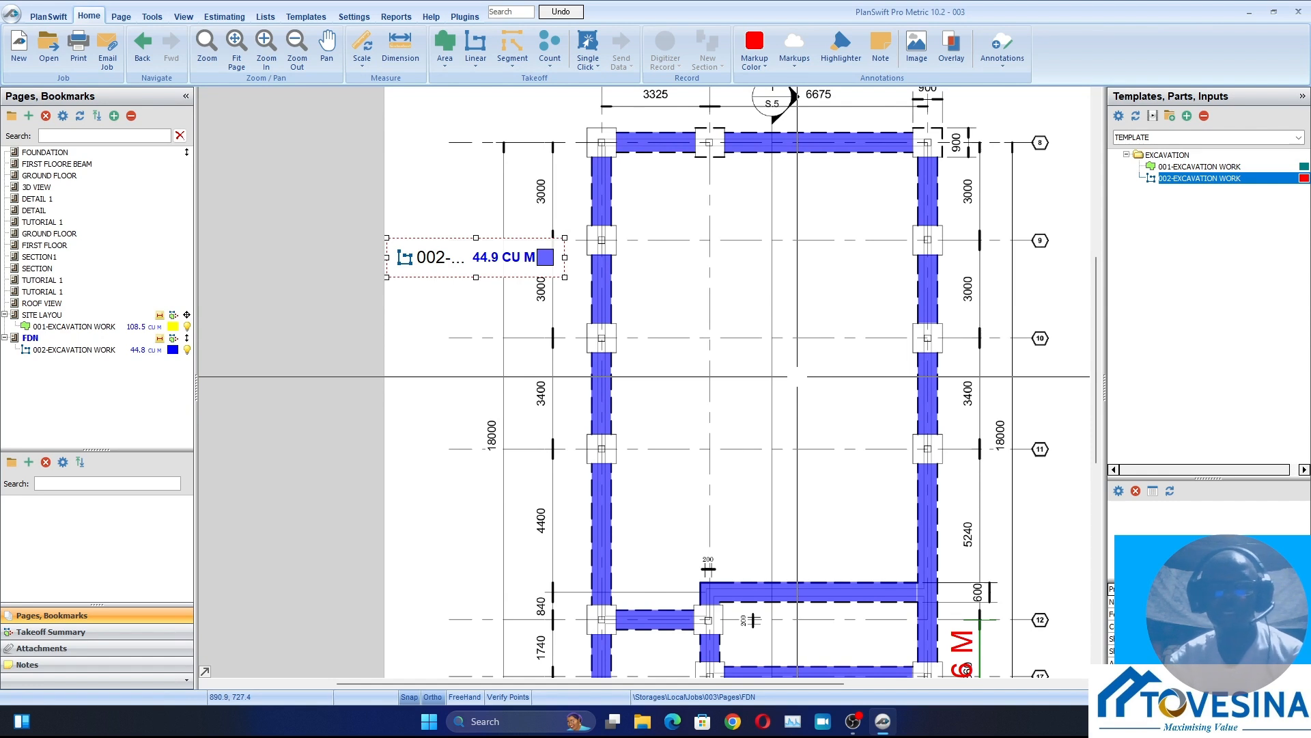
scroll(653, 349, "down", 2)
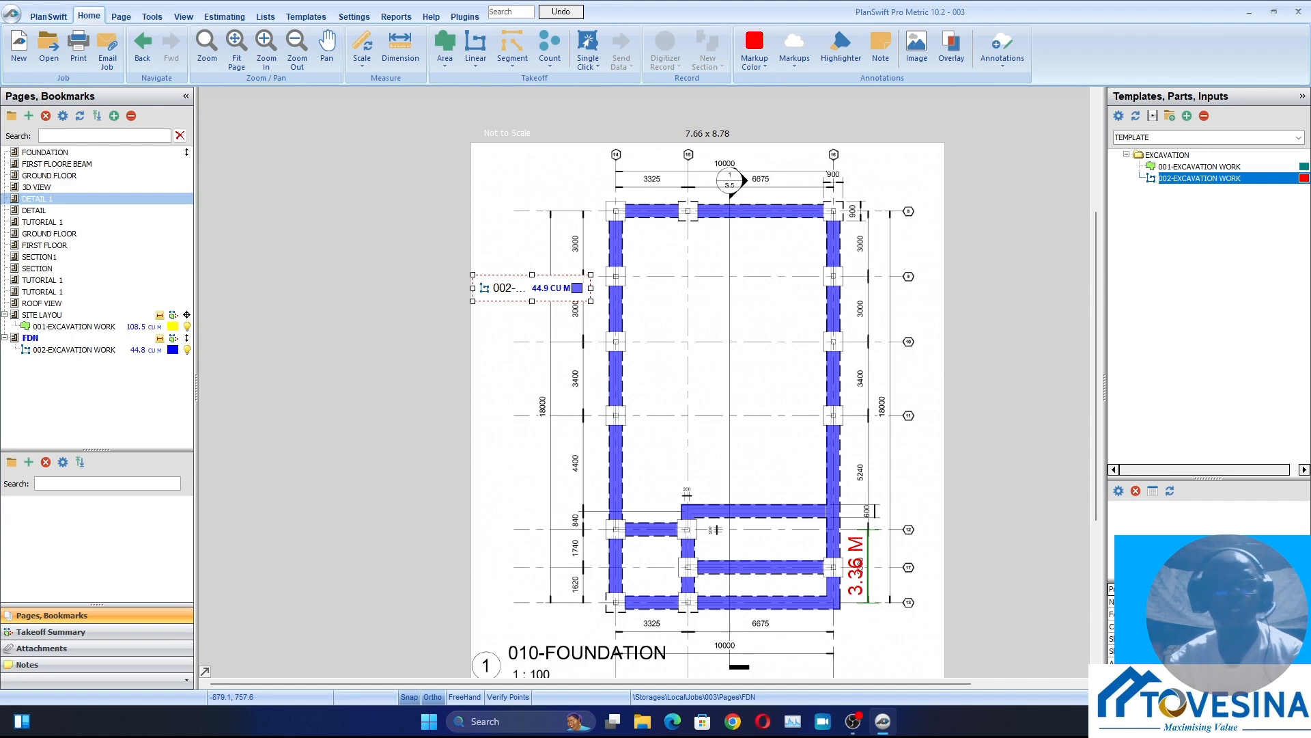
Examine the foundation depth and column base dimensions in Section Y-Y on the DETAIL 1 page
left_click(41, 198)
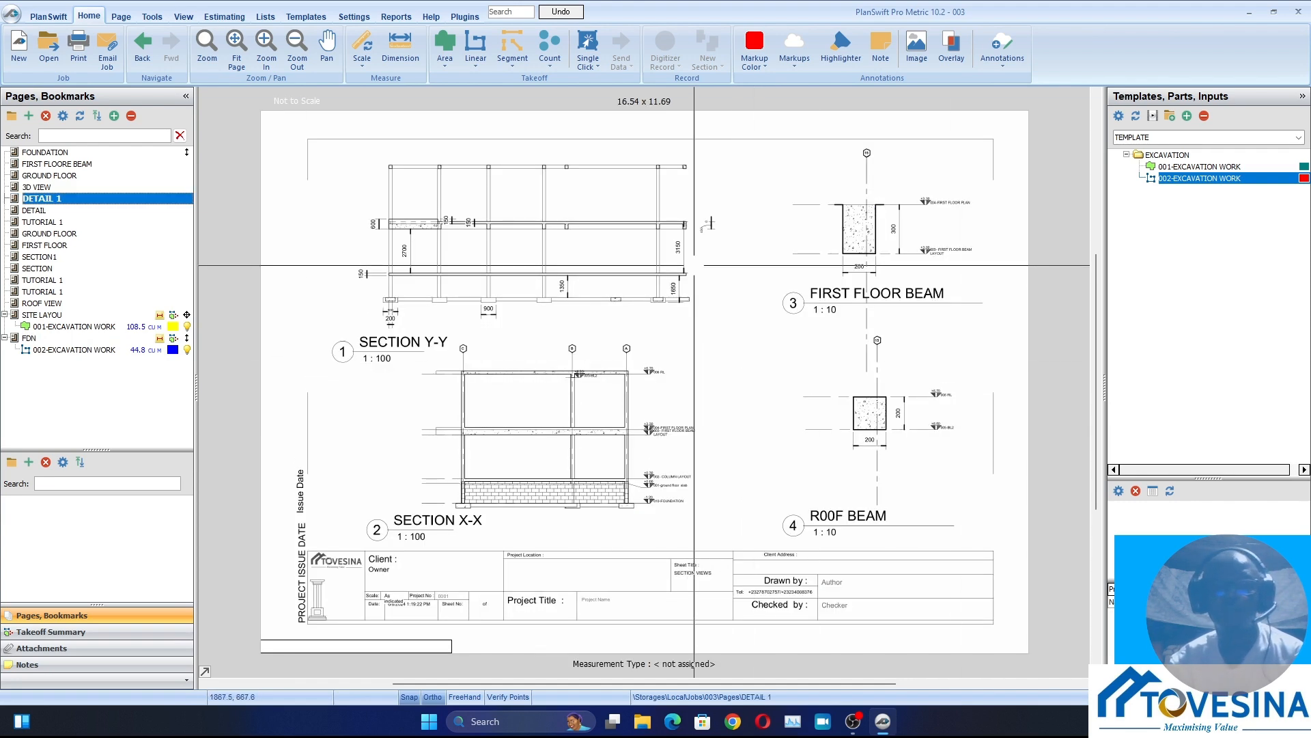
scroll(694, 263, "up", 6)
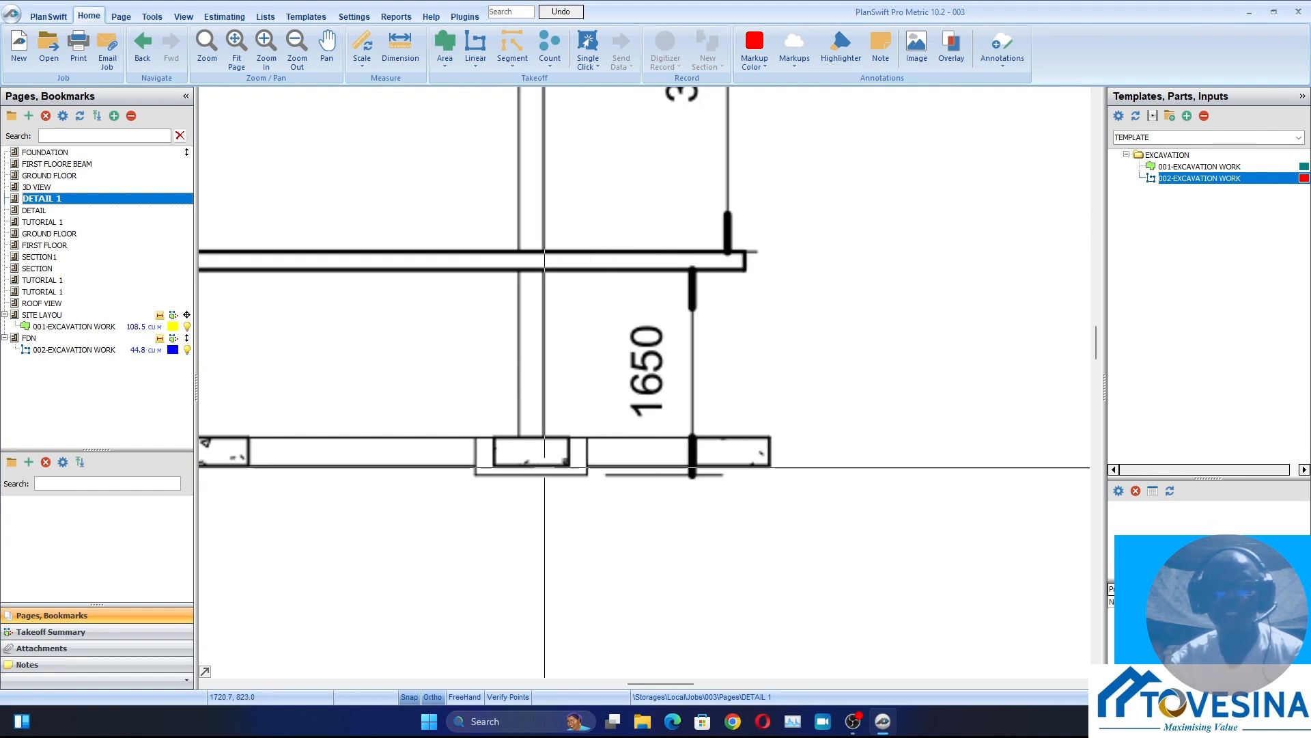
scroll(695, 478, "down", 3)
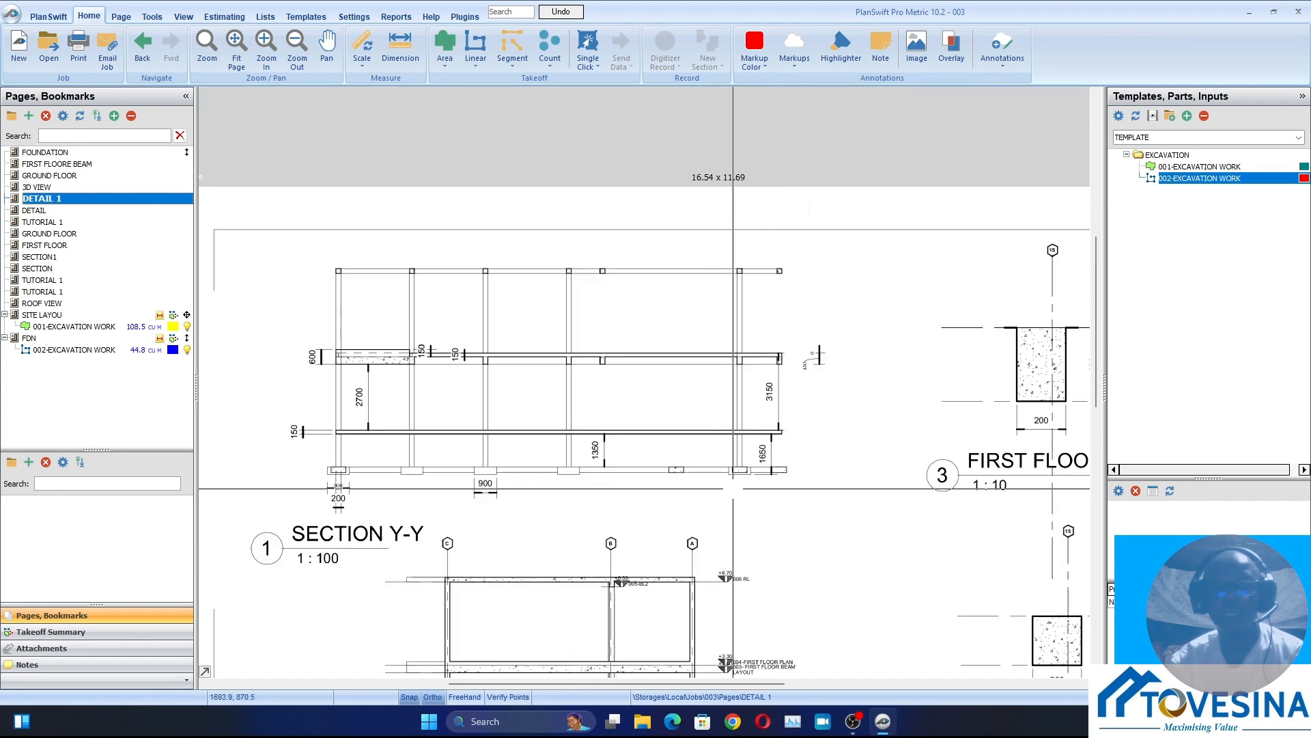
scroll(779, 477, "up", 2)
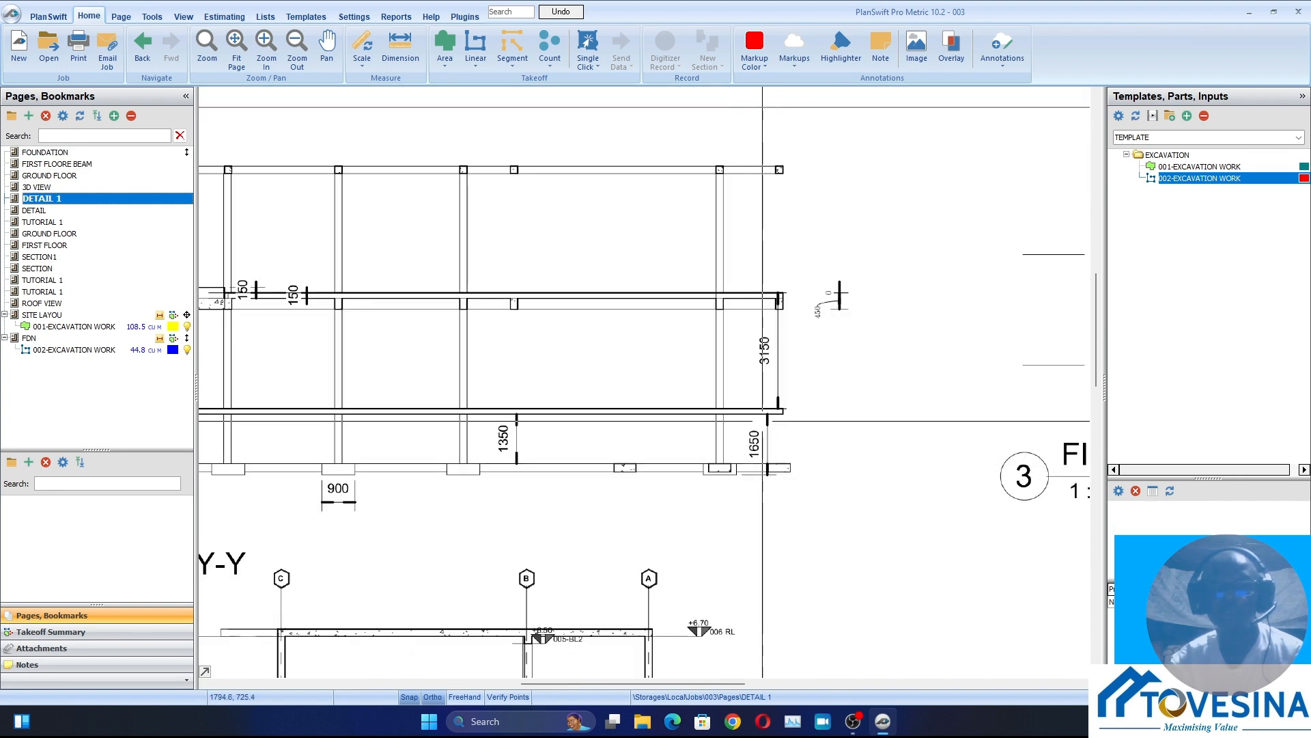
scroll(763, 420, "down", 3)
scroll(779, 437, "up", 4)
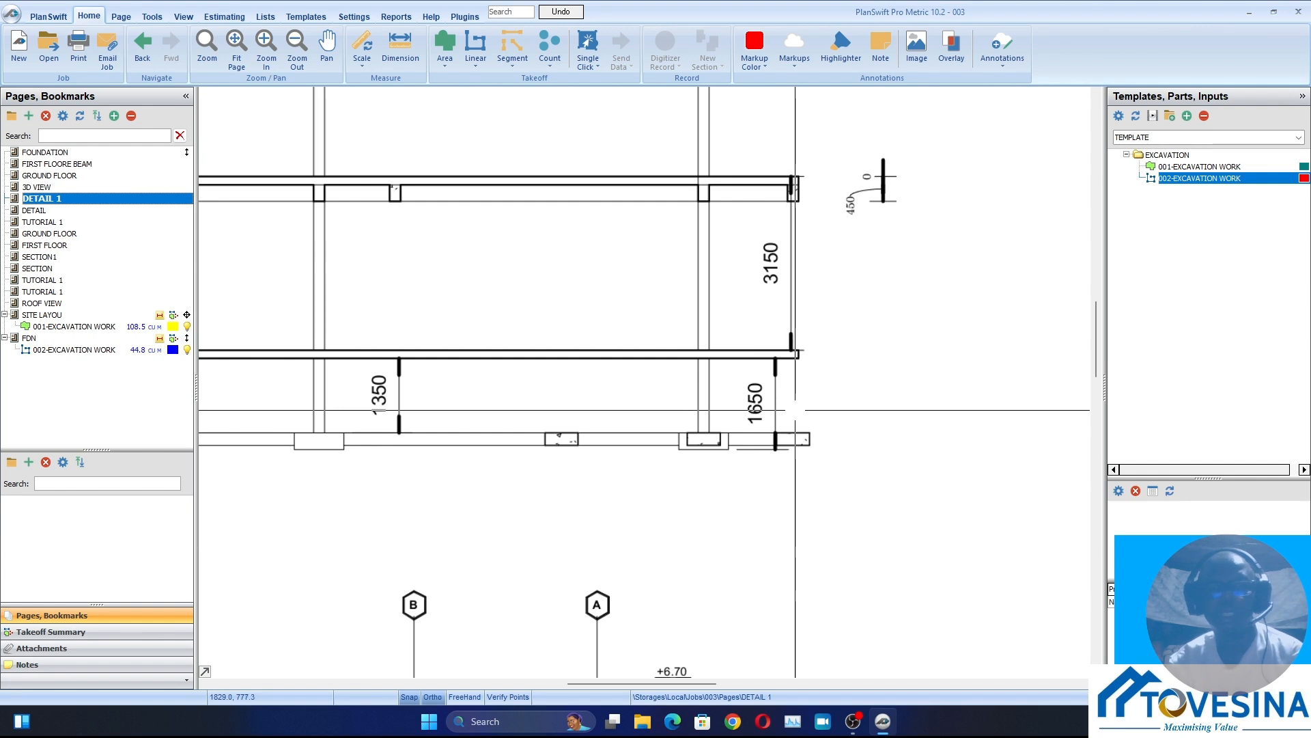
scroll(795, 409, "down", 3)
scroll(772, 434, "up", 2)
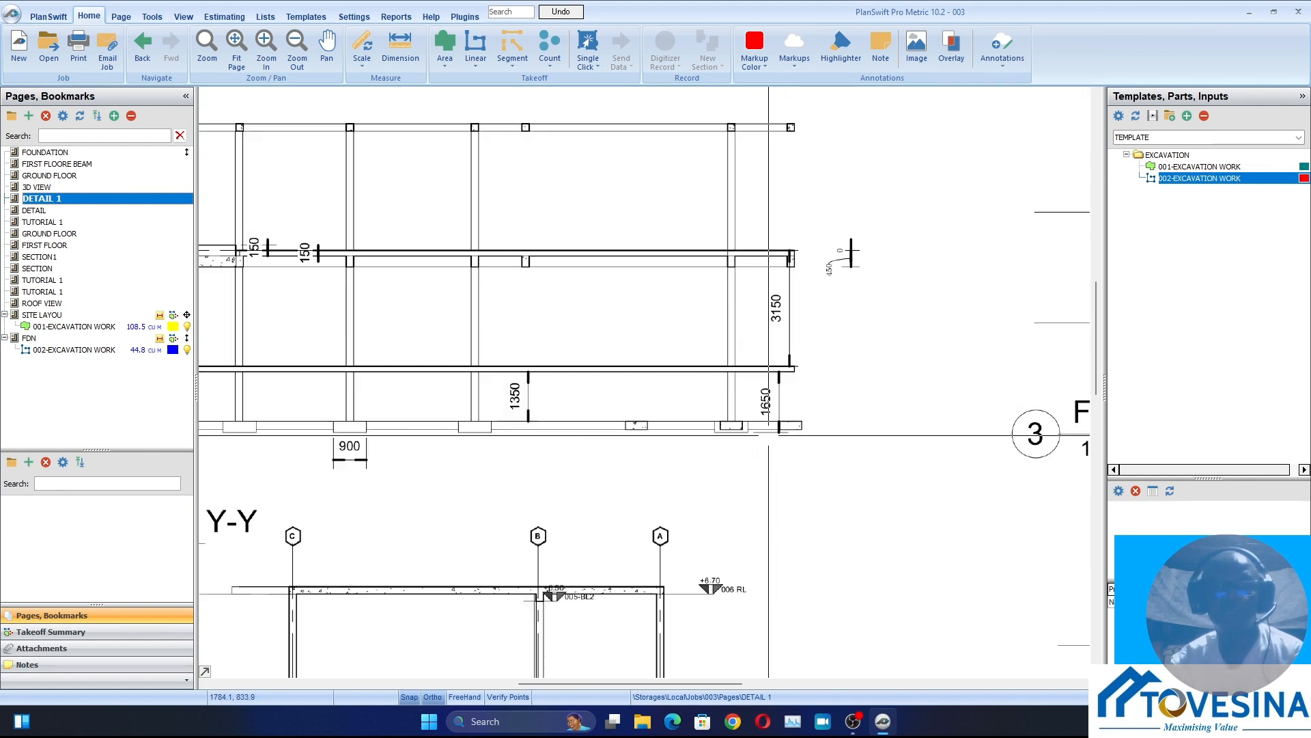
scroll(321, 451, "up", 4)
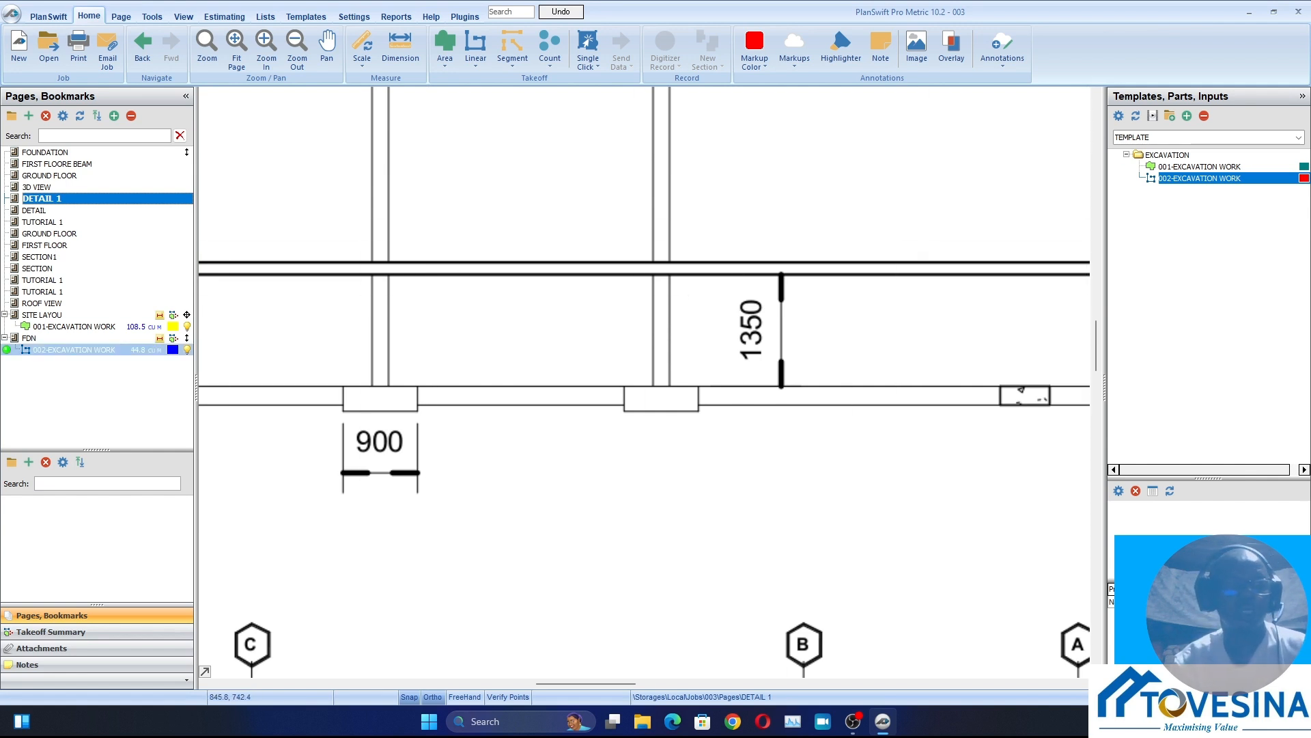
Return to the FDN page and start a new takeoff from the 002-EXCAVATION WORK template
left_click(186, 337)
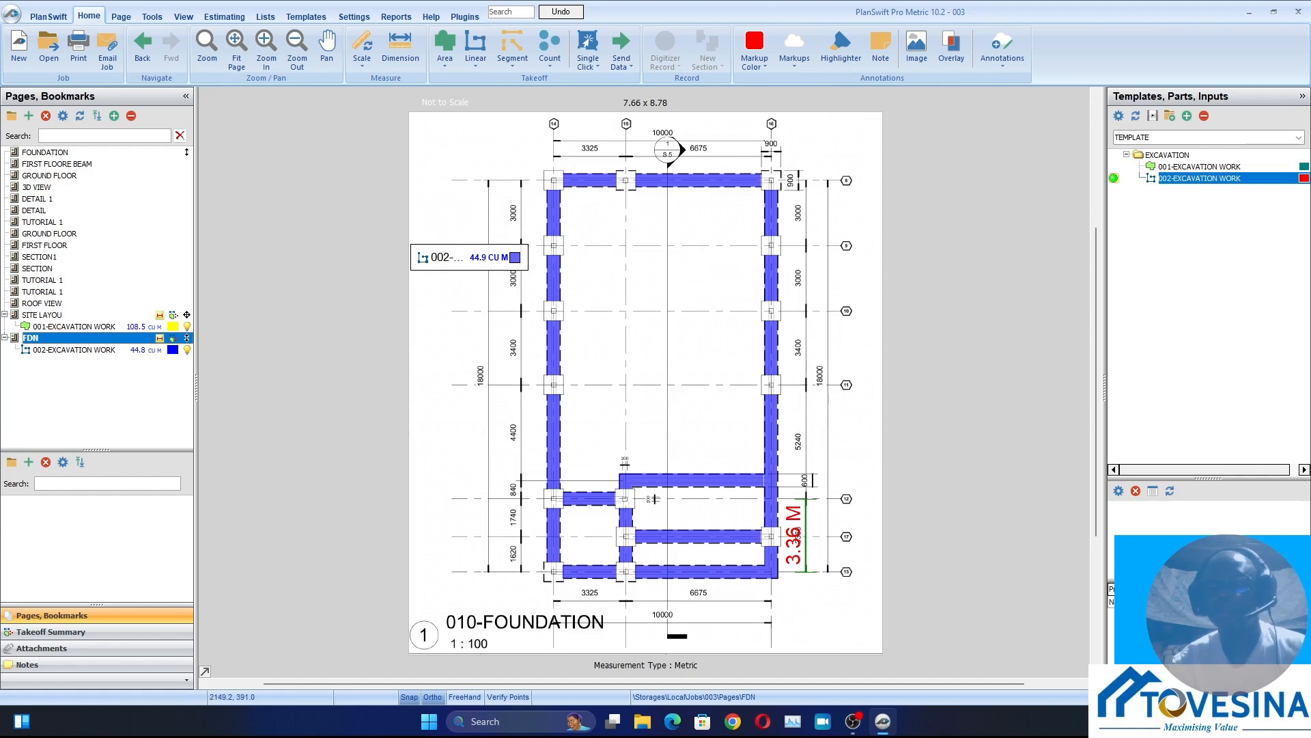
left_click(1114, 178)
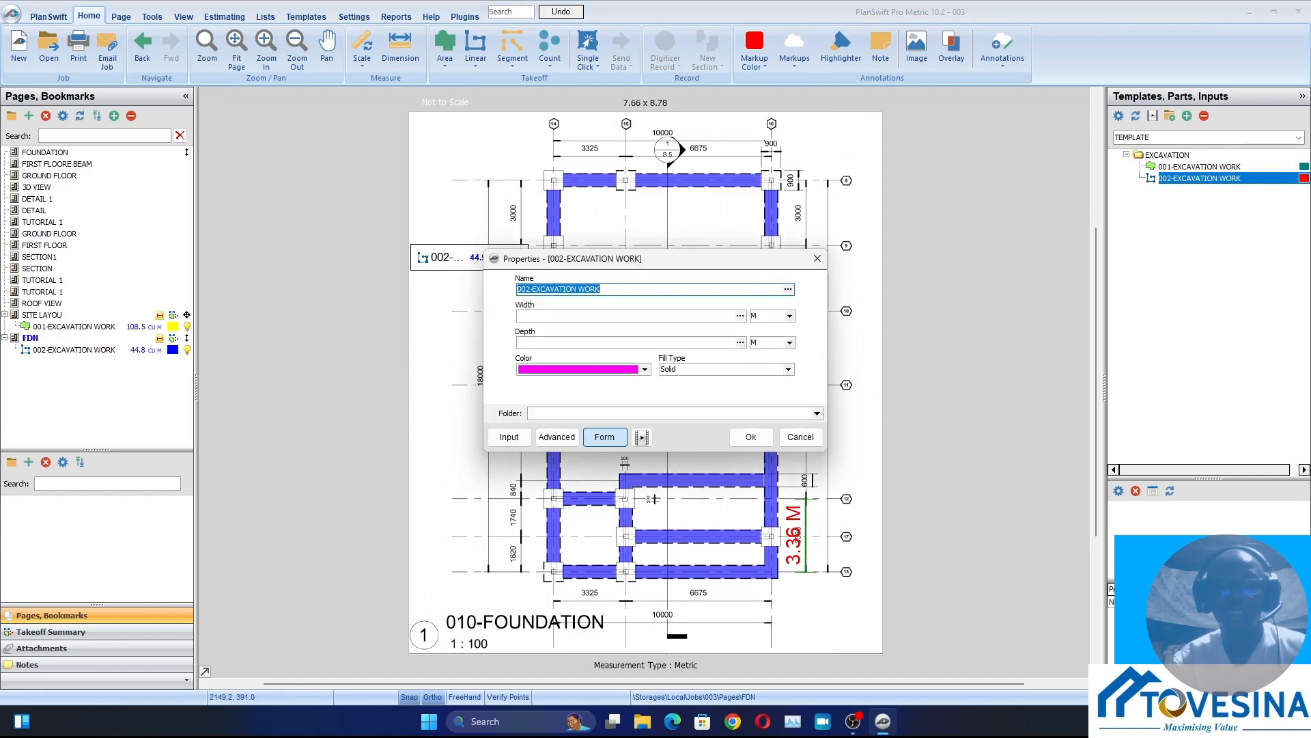
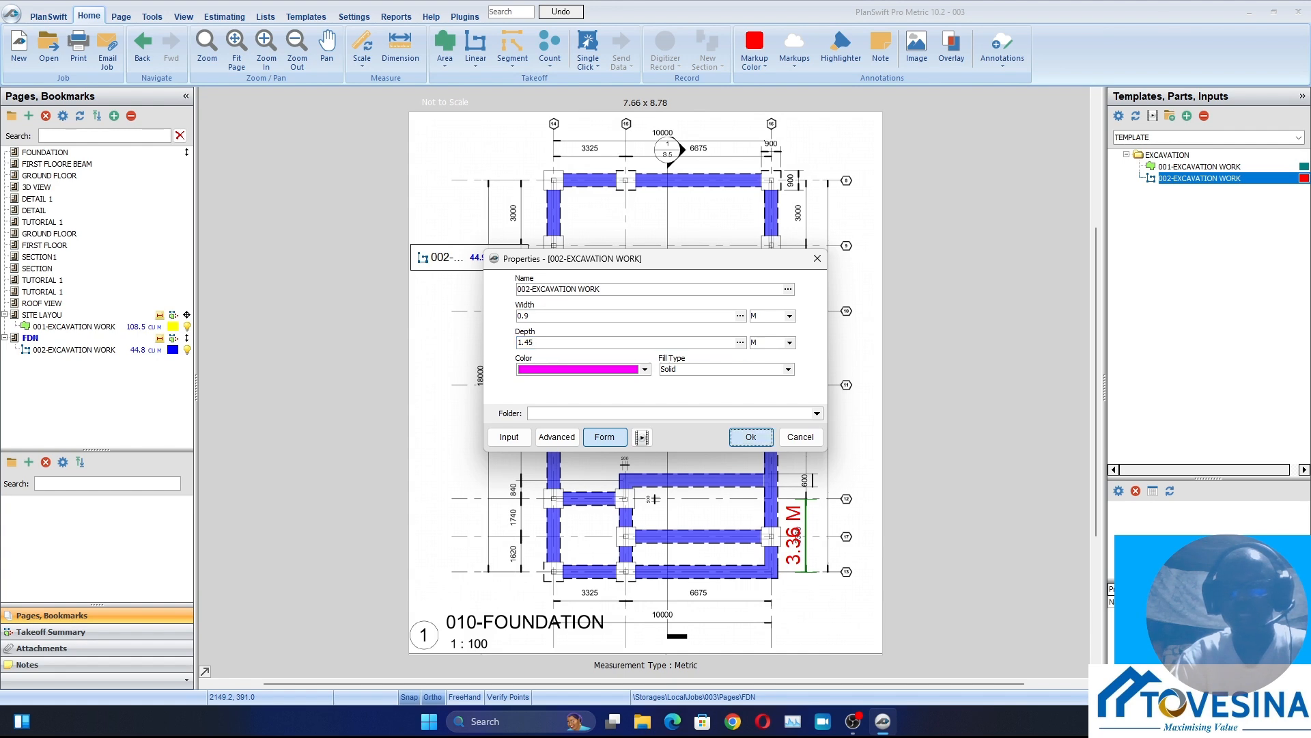
Accept the magenta takeoff with 0.9 m width and 1.45 m depth, and trace the lowest corner column base on grid 14
left_click(750, 436)
scroll(632, 608, "up", 5)
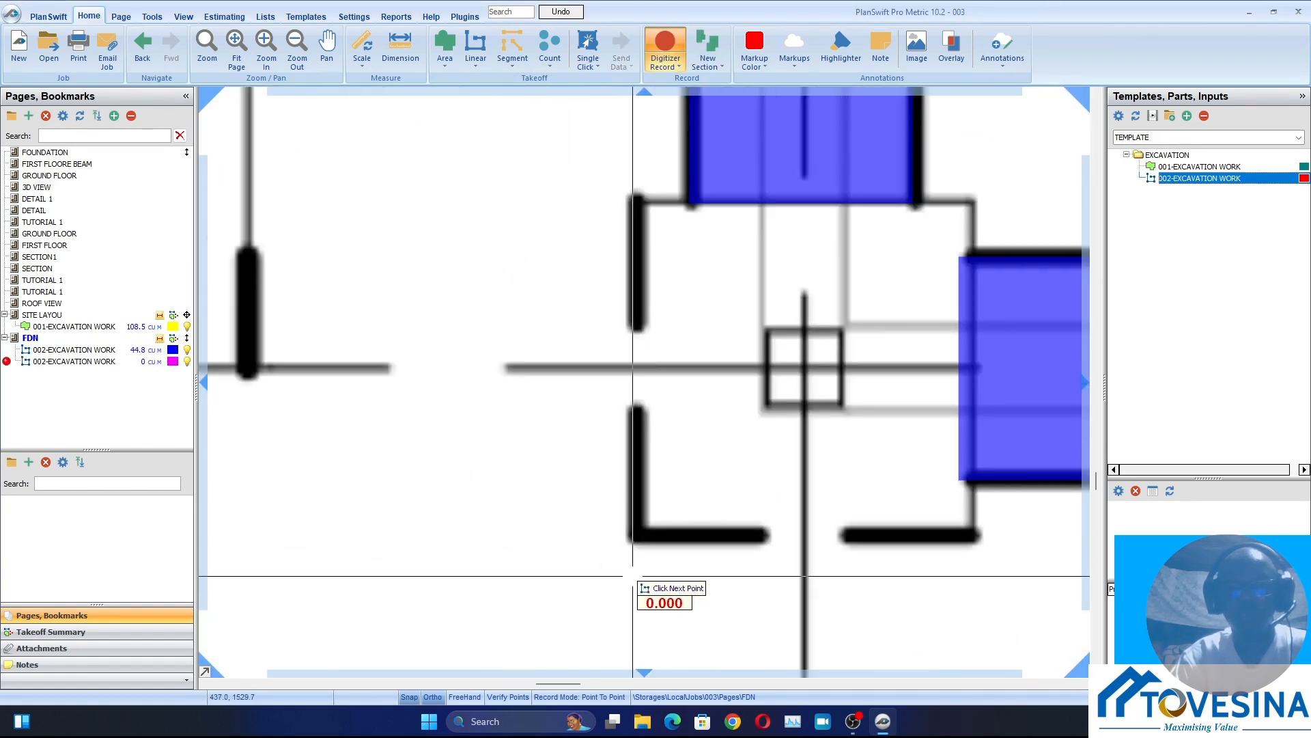
left_click(635, 537)
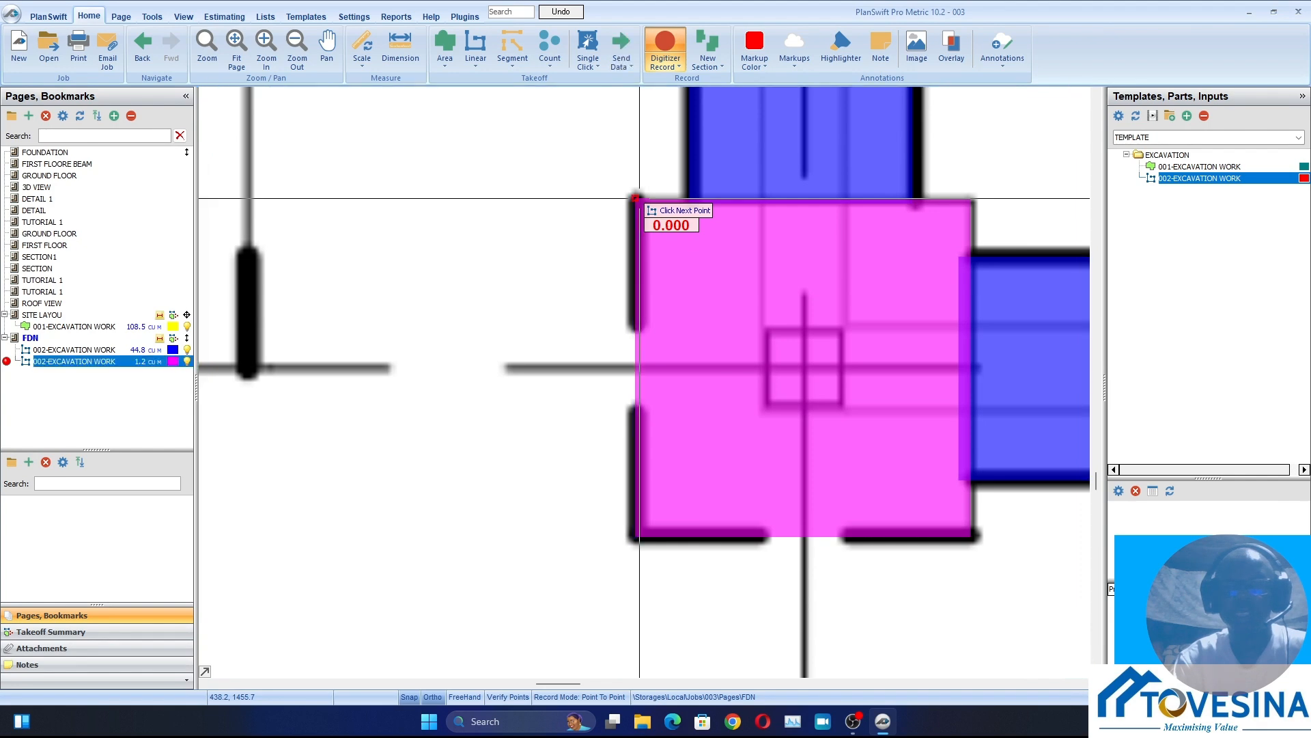
Trace the grid 14 column base between the 840 and 1740 dimensions along its outer side, about 0.9 m long
scroll(630, 454, "down", 4)
scroll(673, 338, "up", 3)
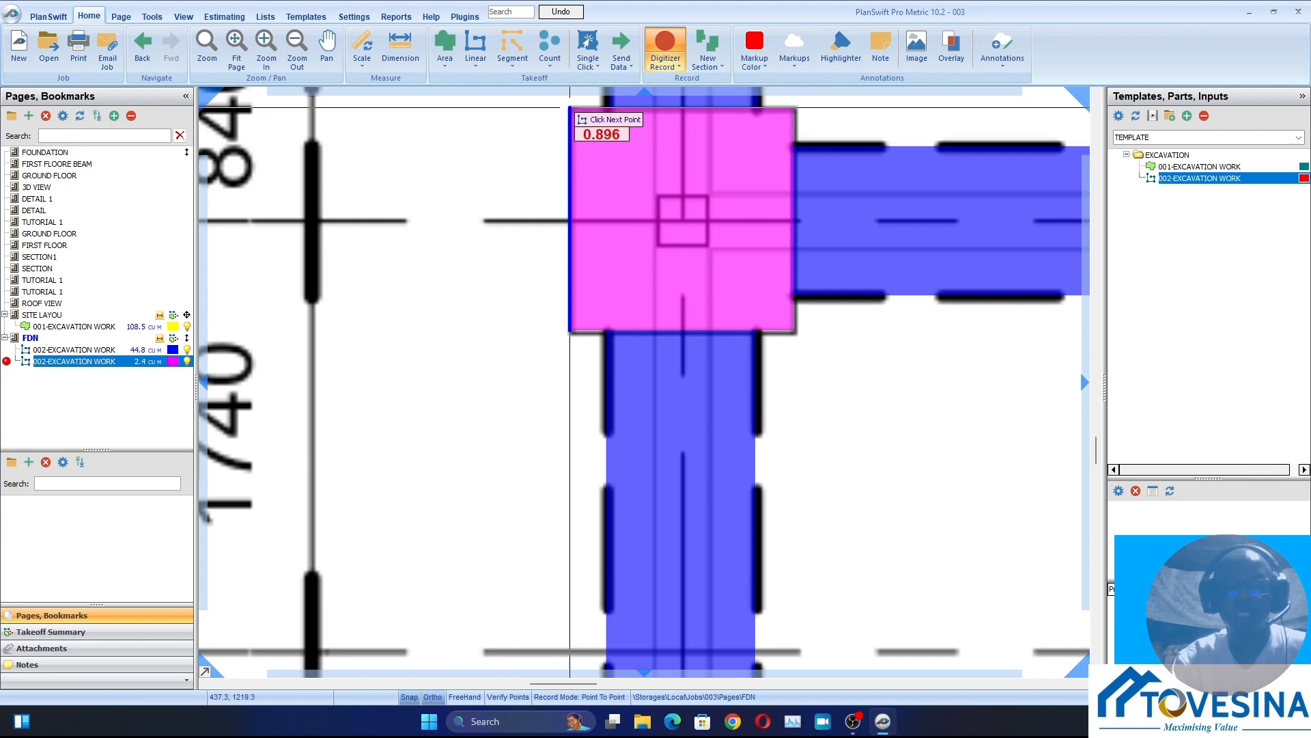
left_click(569, 107)
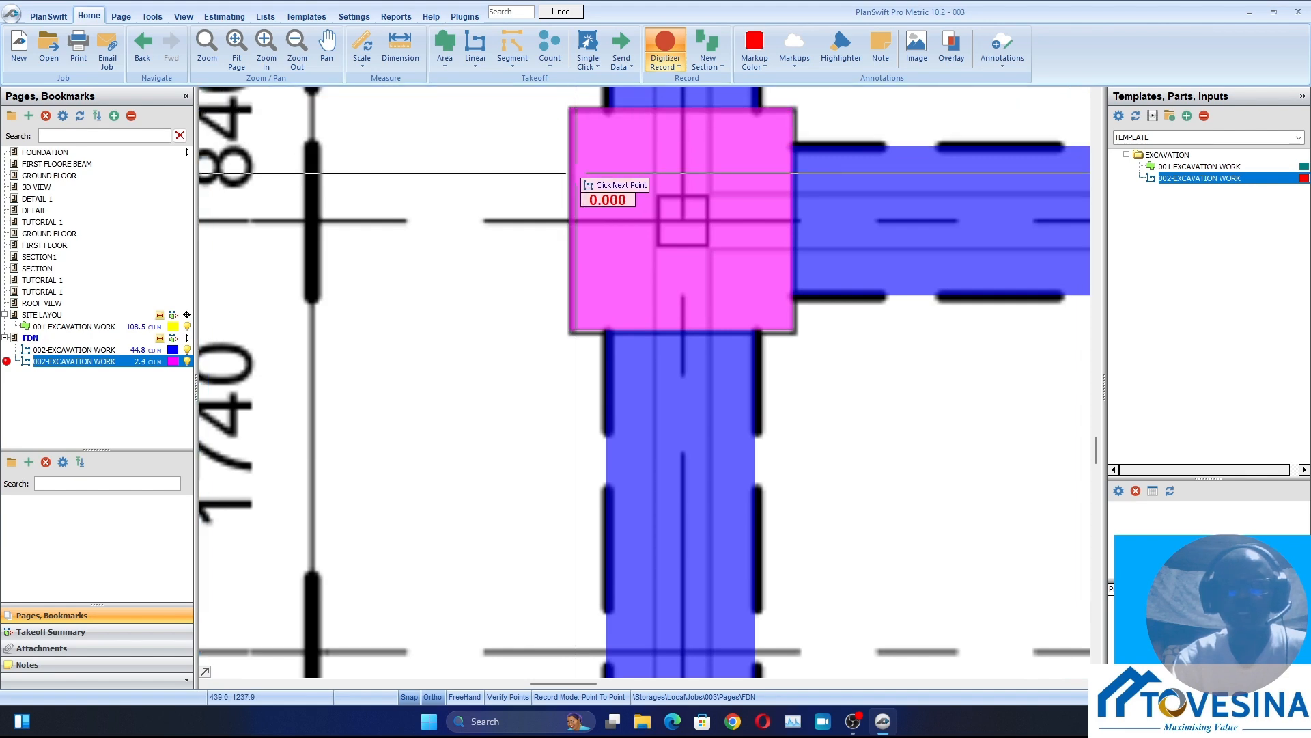
Trace the column base at grids 14 and 11 upward along its outer side, about 0.9 m long
scroll(615, 355, "down", 3)
left_click_drag(619, 251, 595, 493)
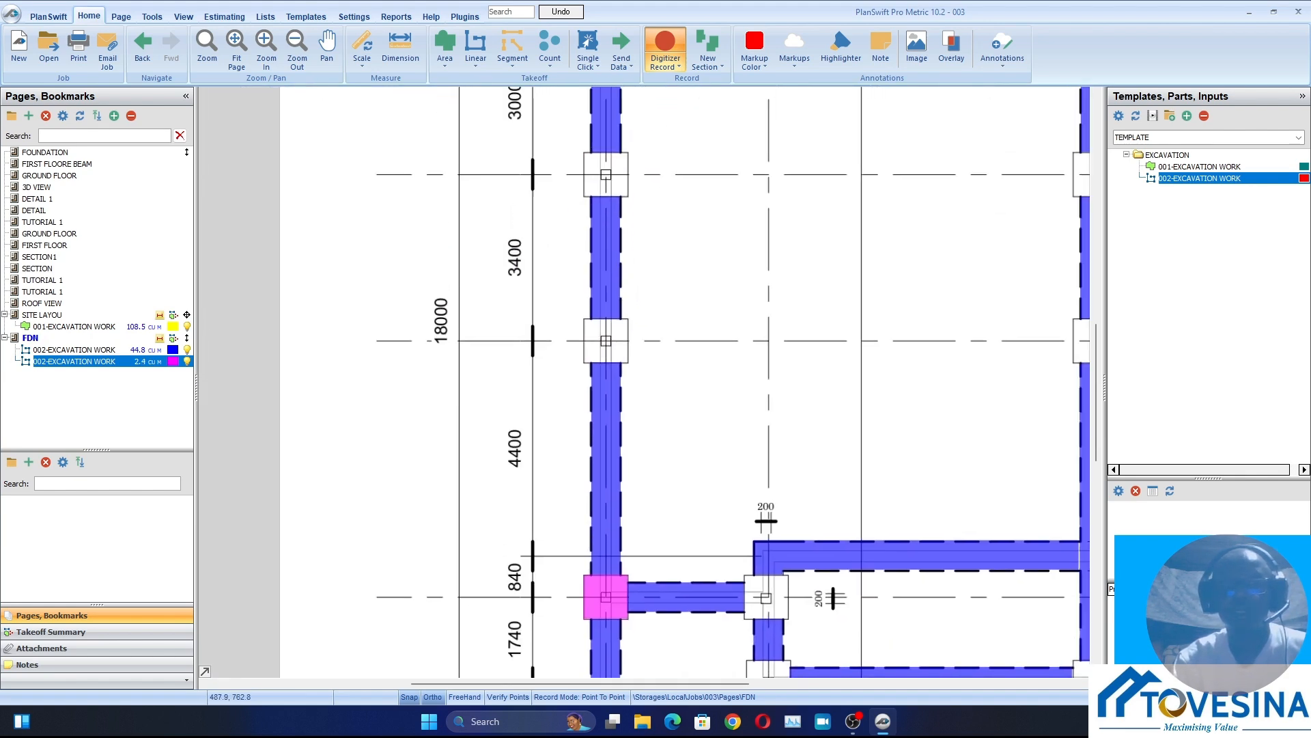
scroll(601, 353, "up", 5)
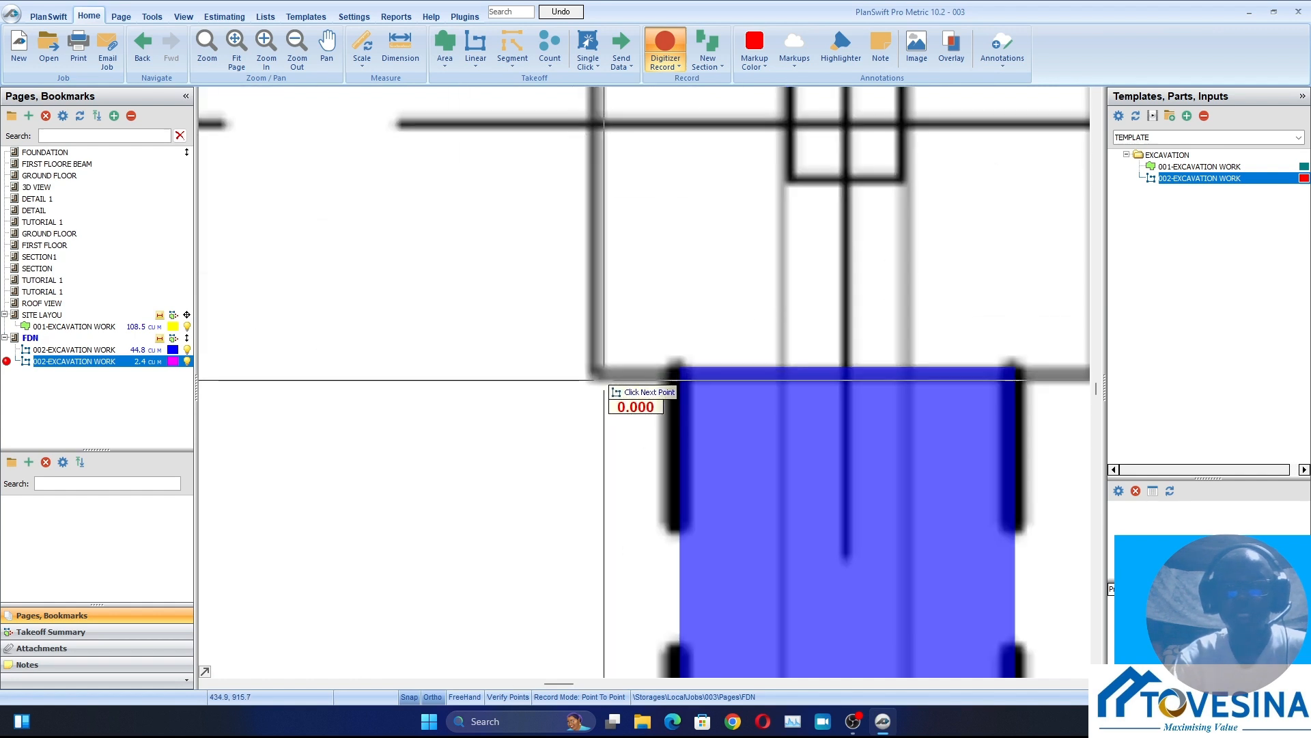
scroll(594, 375, "down", 3)
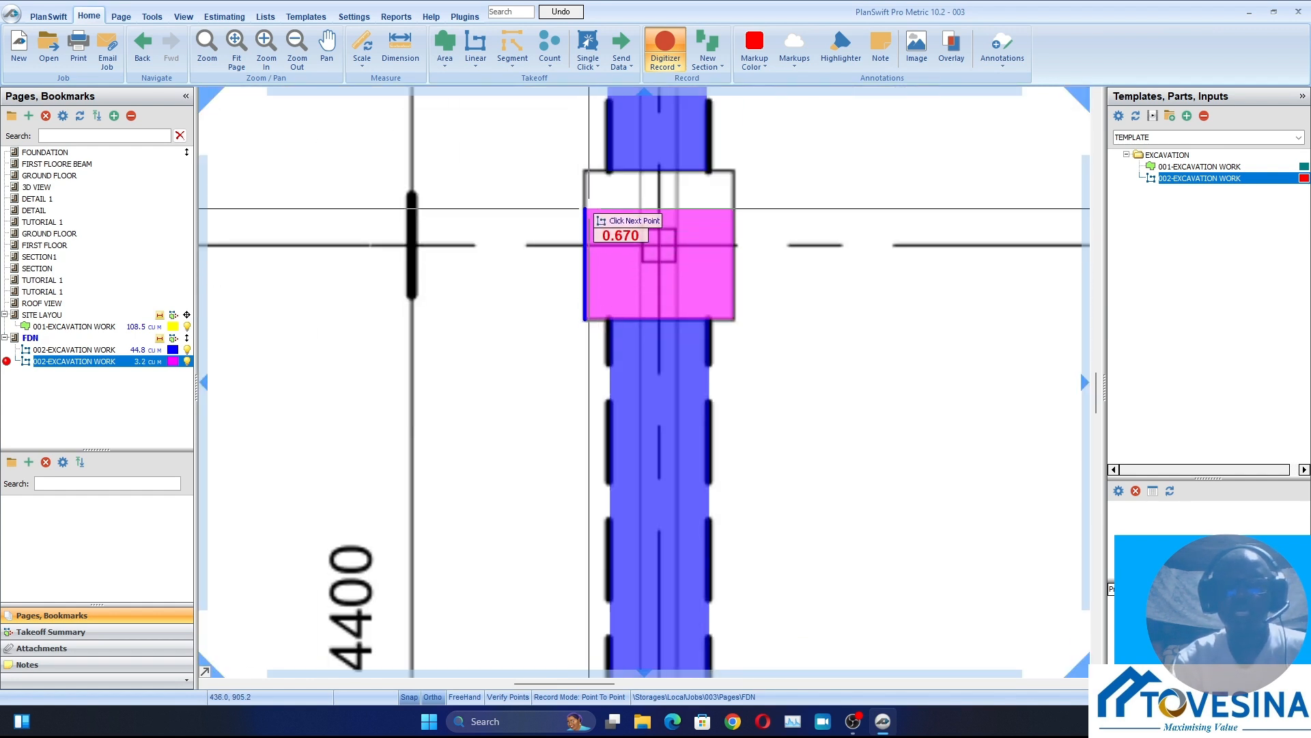
left_click(587, 175)
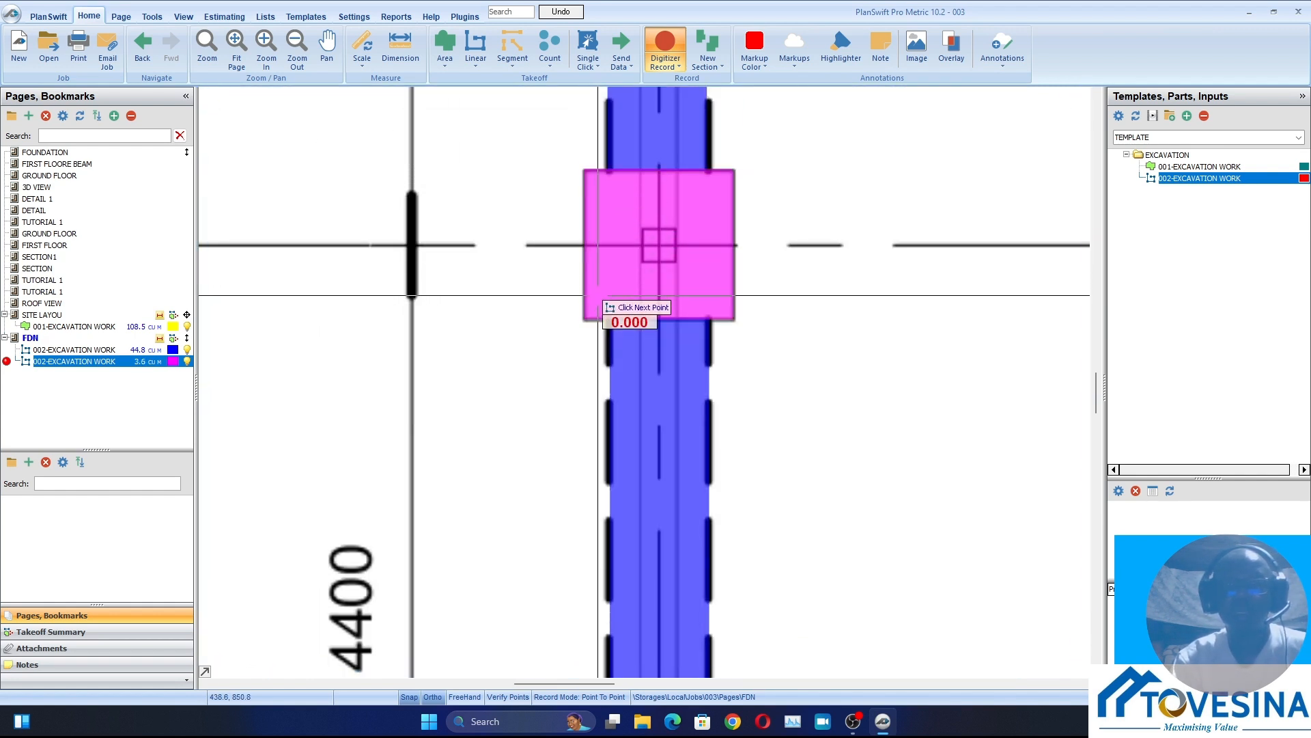
Record the excavation of the column base at grids 14 and 10, about 0.9 m along its outer side
scroll(618, 335, "down", 3)
left_click_drag(601, 150, 584, 464)
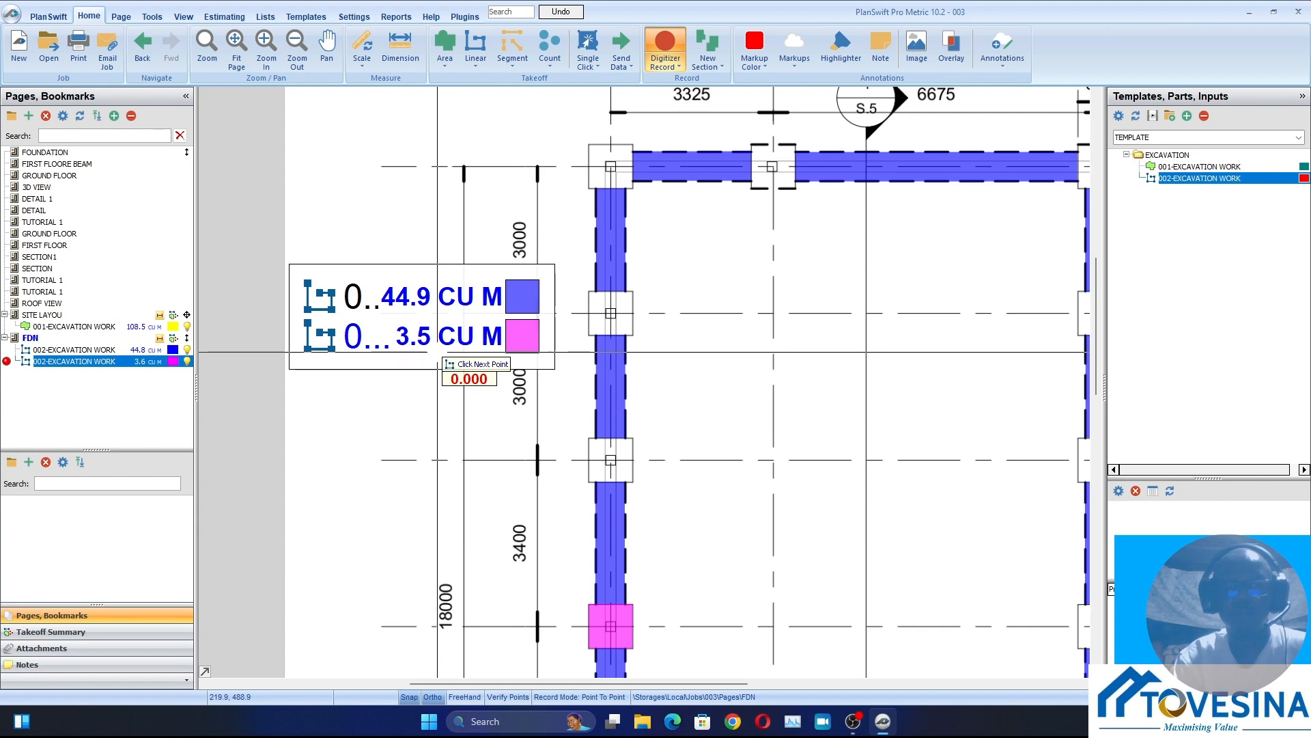
scroll(600, 508, "up", 3)
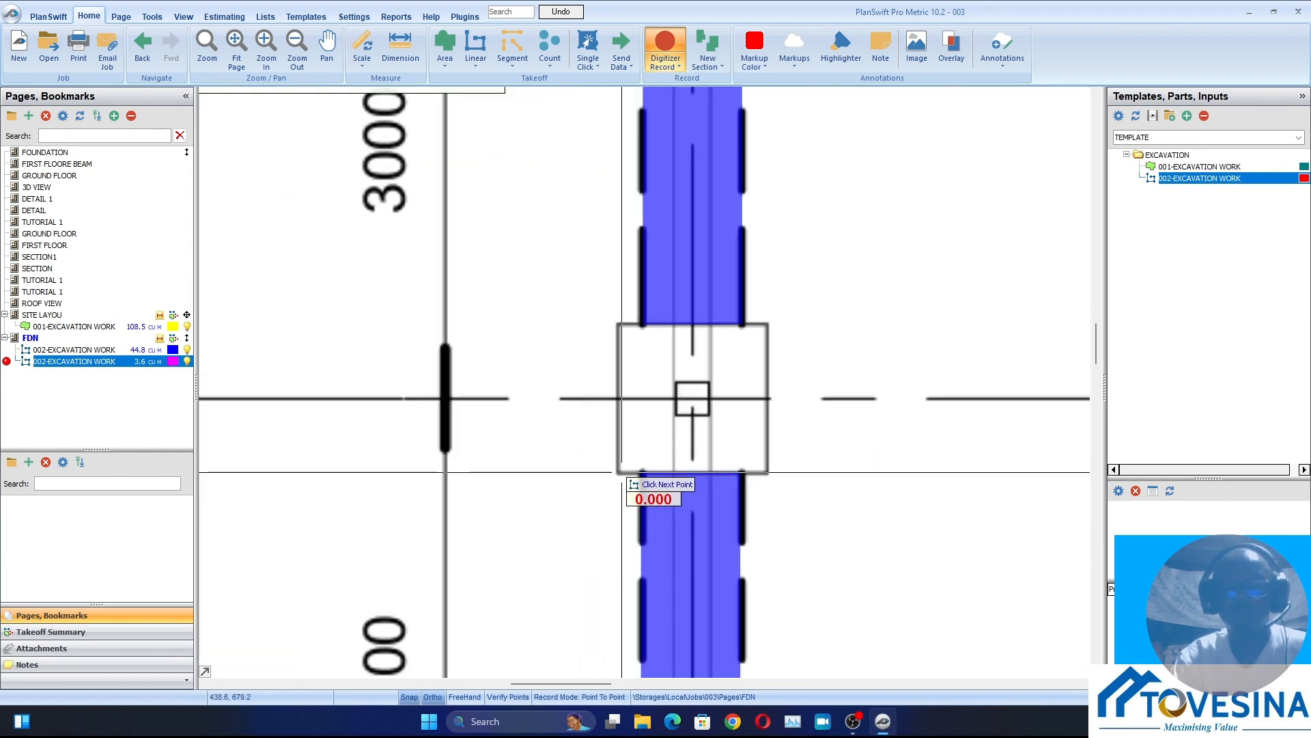
scroll(621, 472, "up", 3)
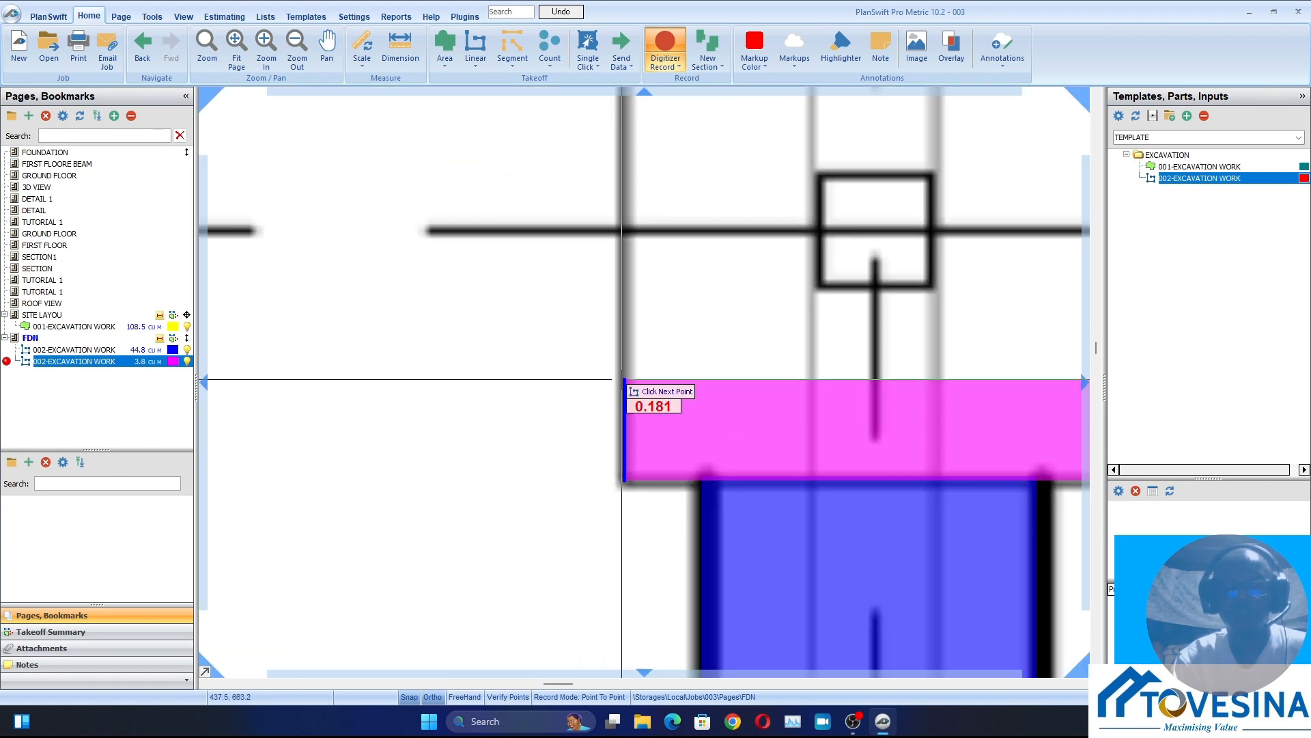
scroll(622, 379, "down", 3)
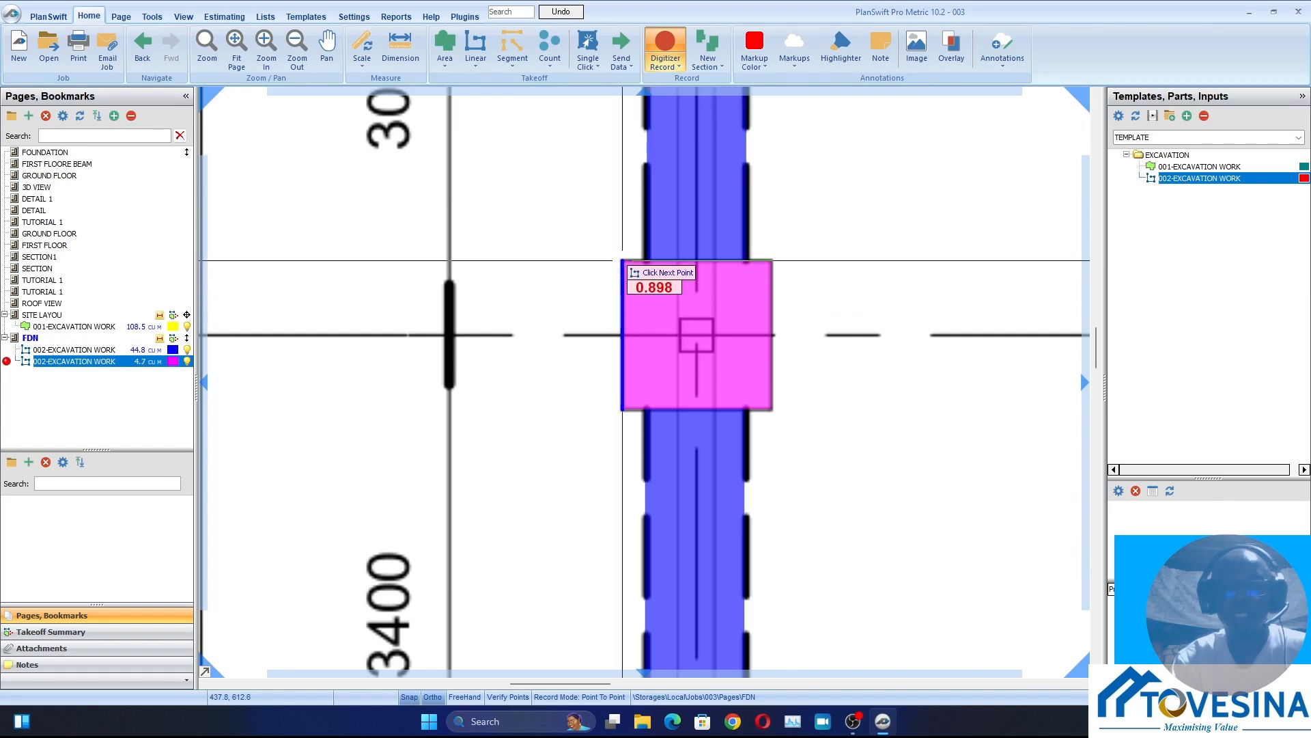
Trace the column base at grids 14 and 9 along its outer side, about 0.91 m long
scroll(623, 260, "down", 5)
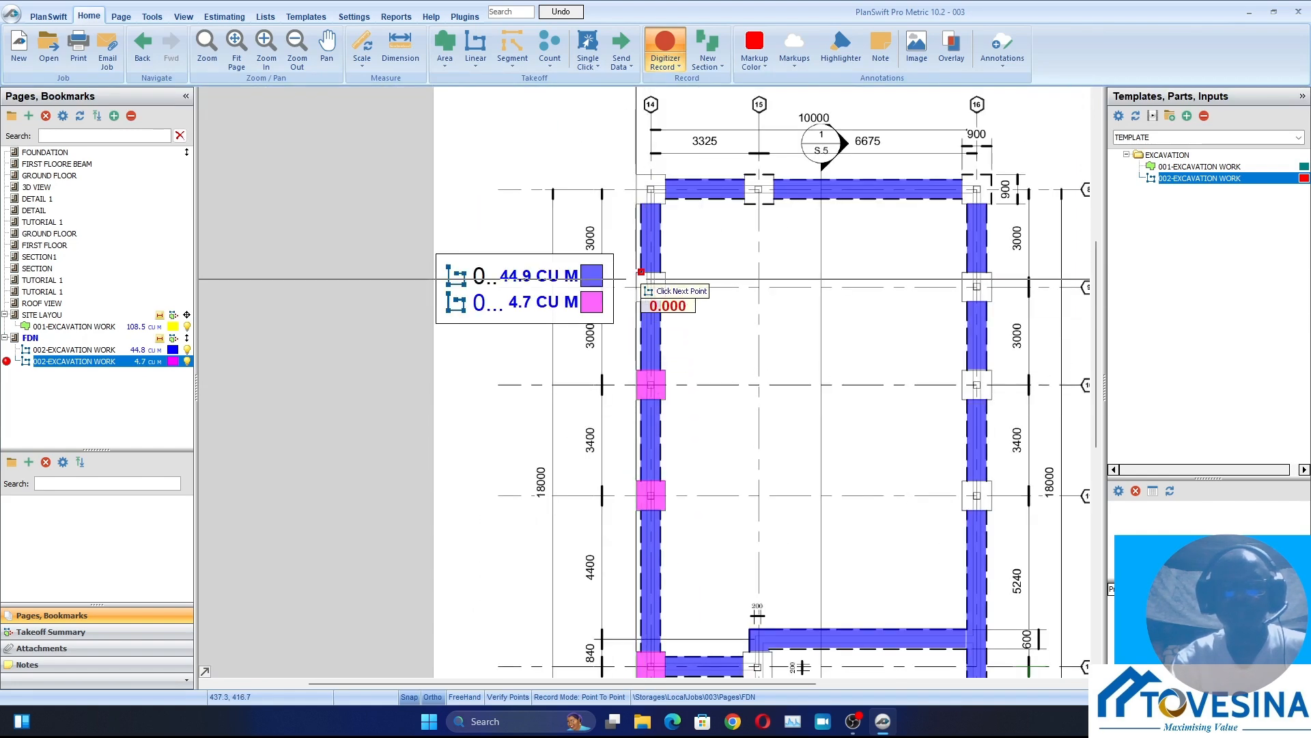
scroll(632, 339, "up", 3)
scroll(632, 339, "up", 4)
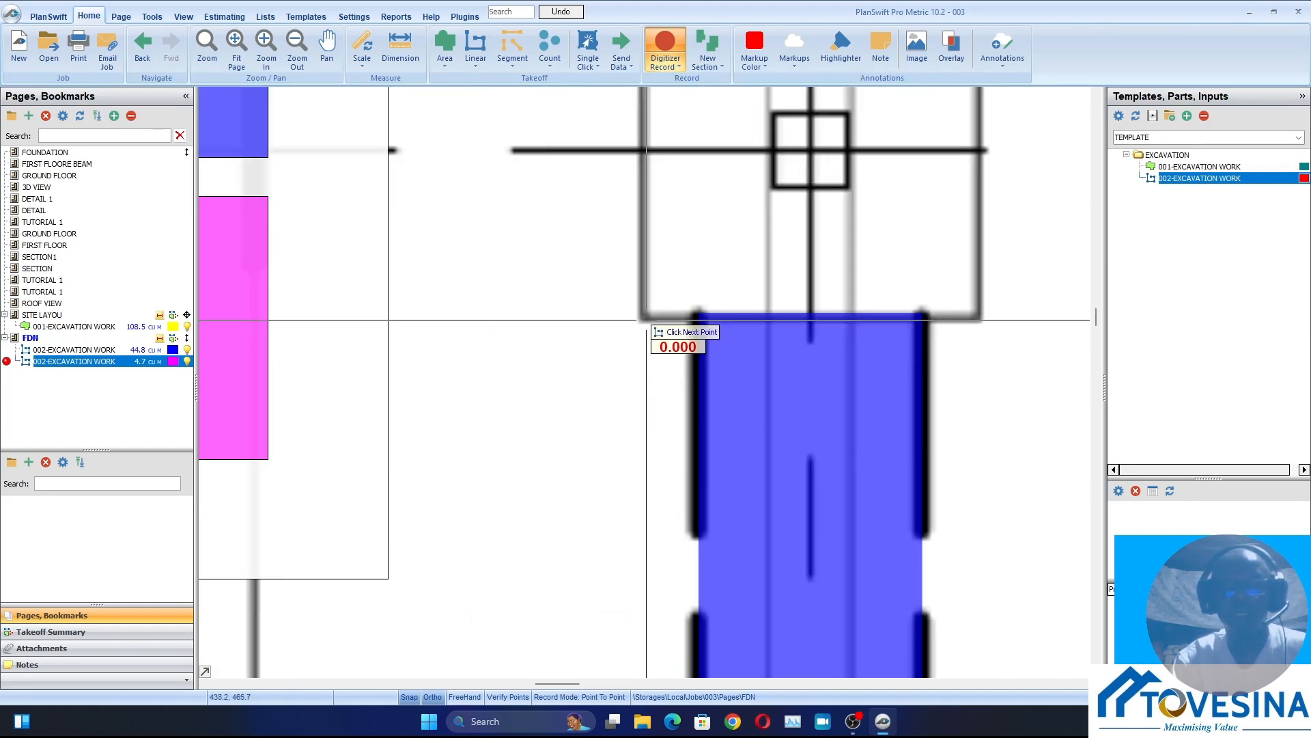
scroll(640, 248, "down", 4)
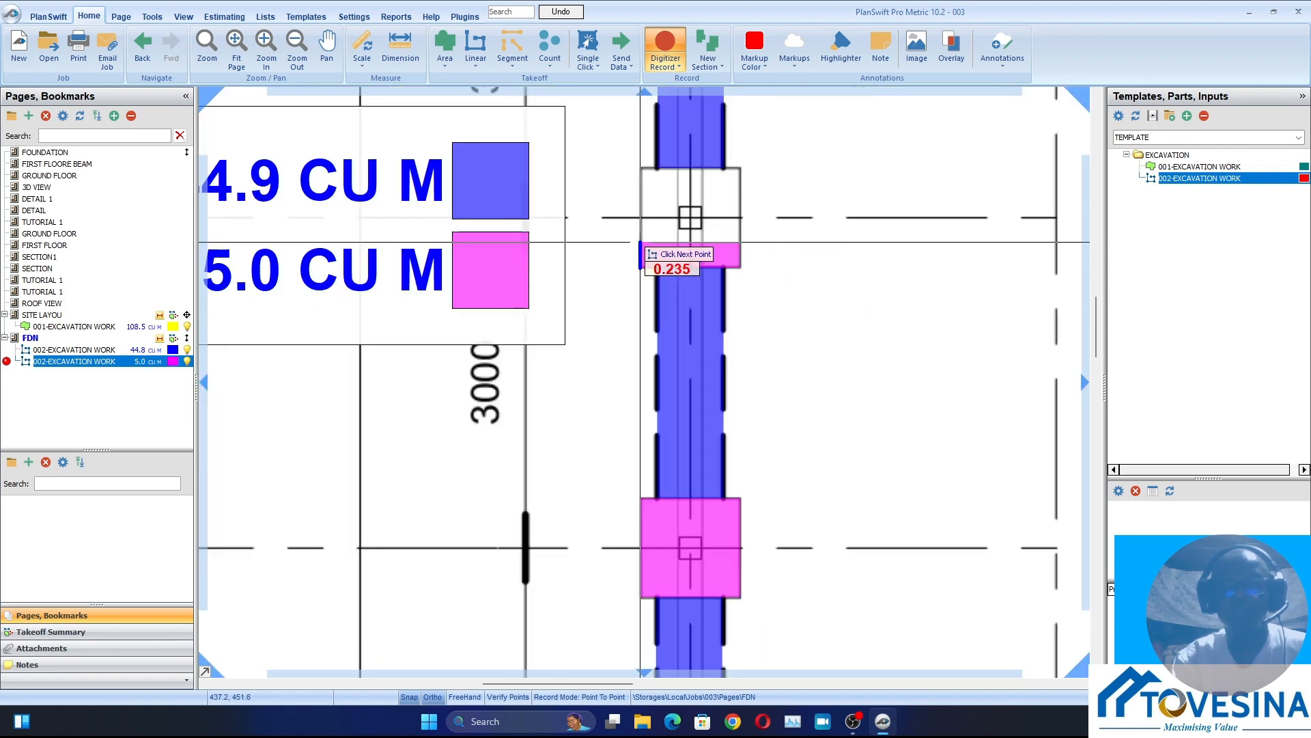
scroll(636, 171, "up", 3)
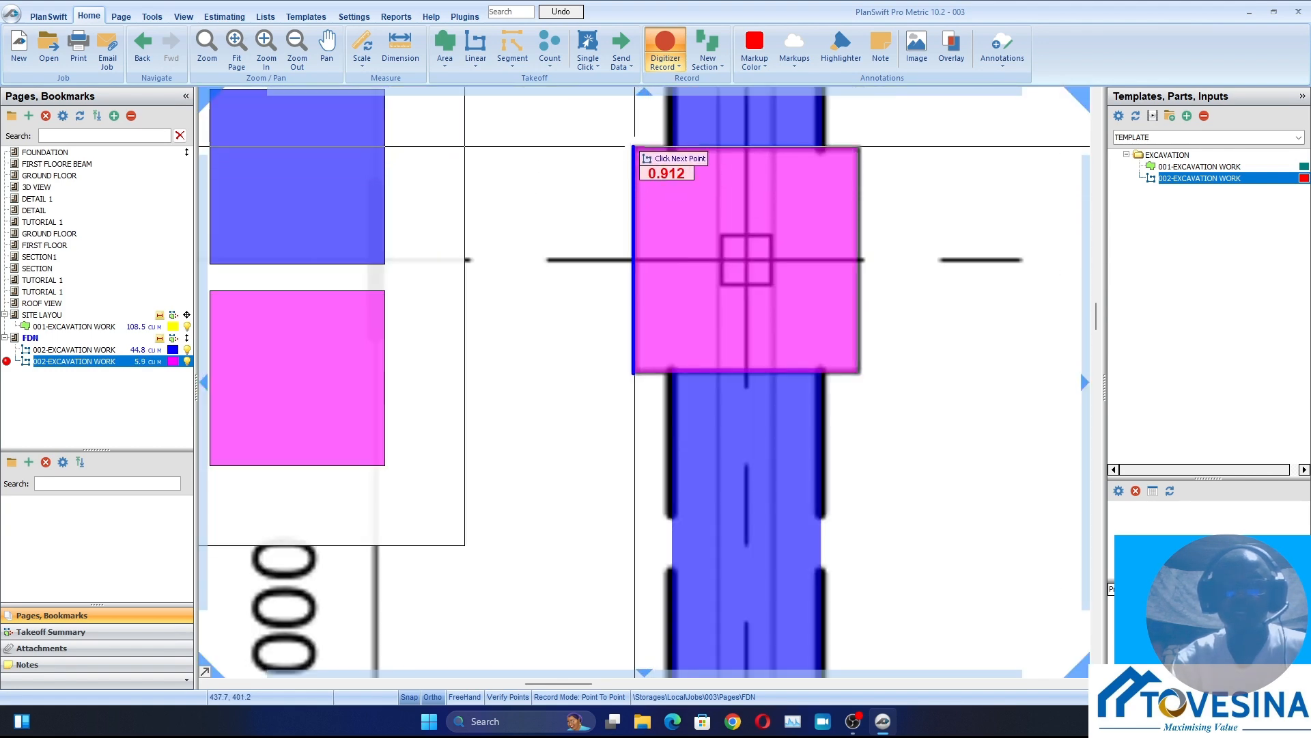
left_click(635, 146)
Trace the corner column base at grids 14 and 8 along its outer vertical side, about 0.91 m long
scroll(649, 410, "down", 4)
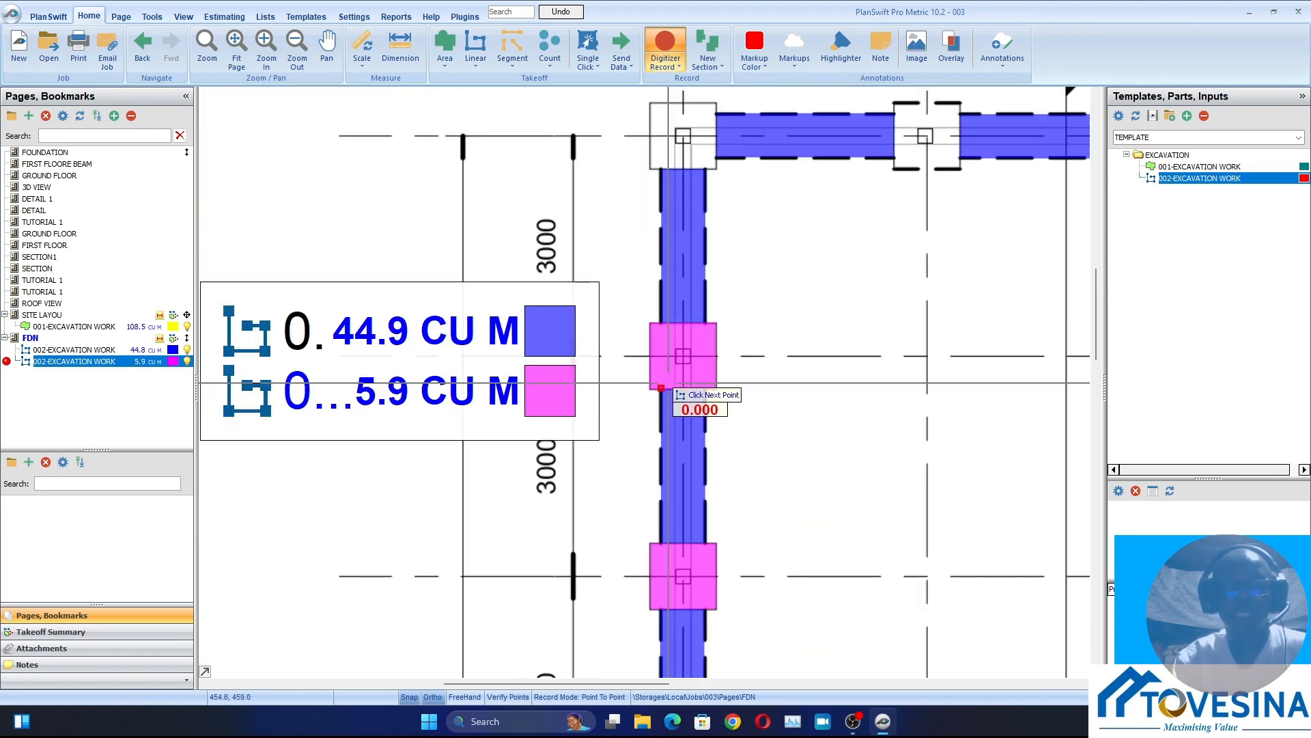
scroll(670, 129, "up", 4)
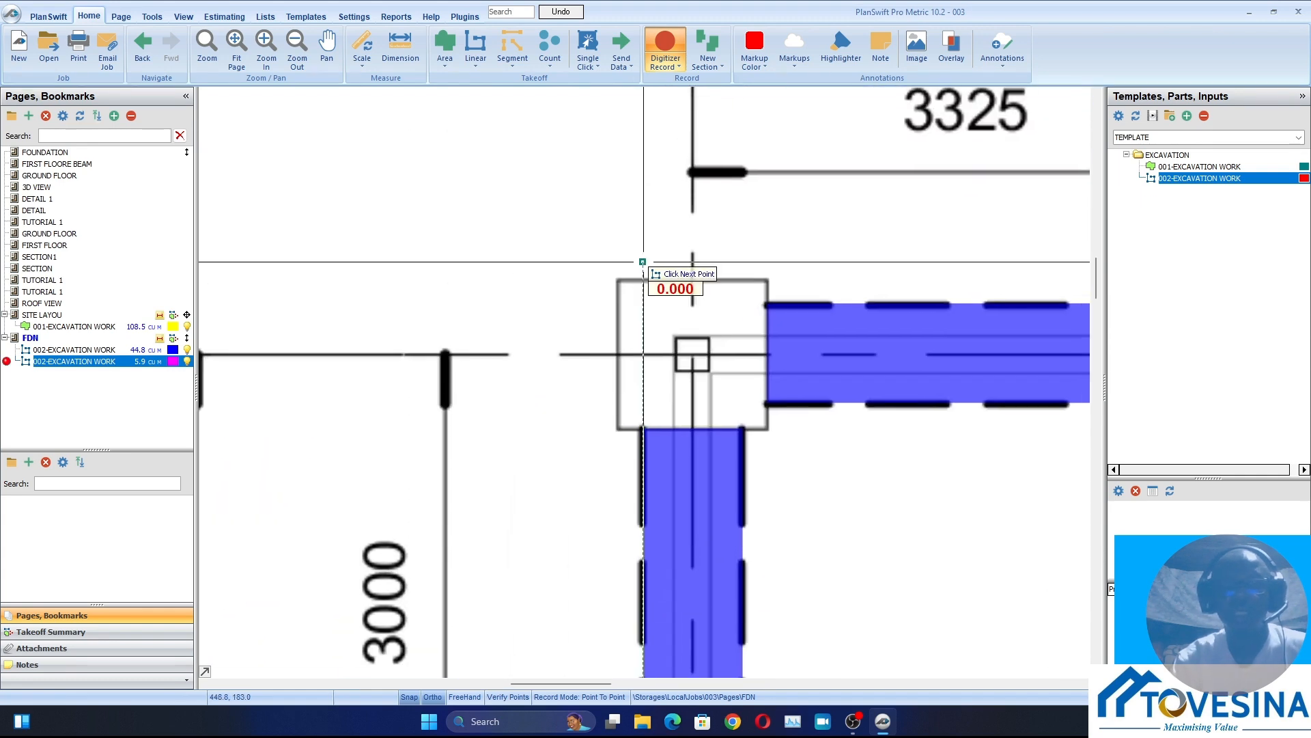
scroll(610, 440, "up", 2)
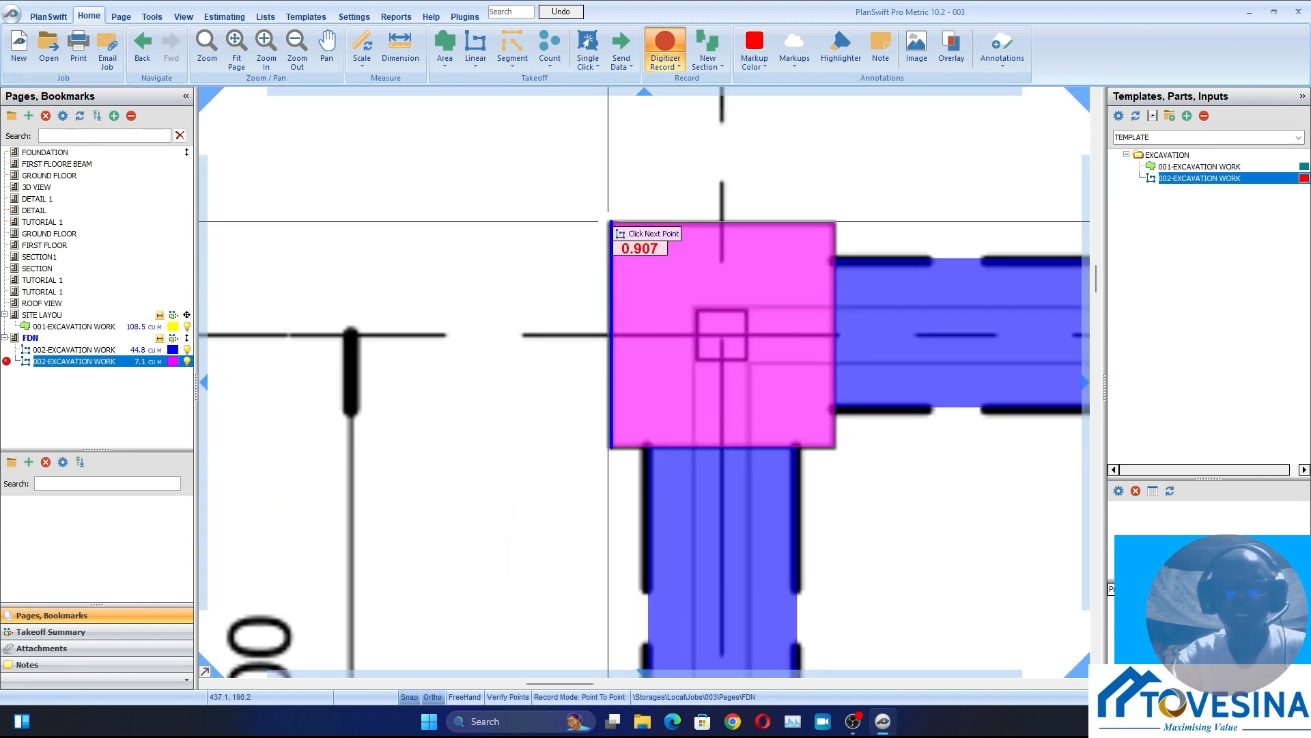
scroll(610, 222, "down", 3)
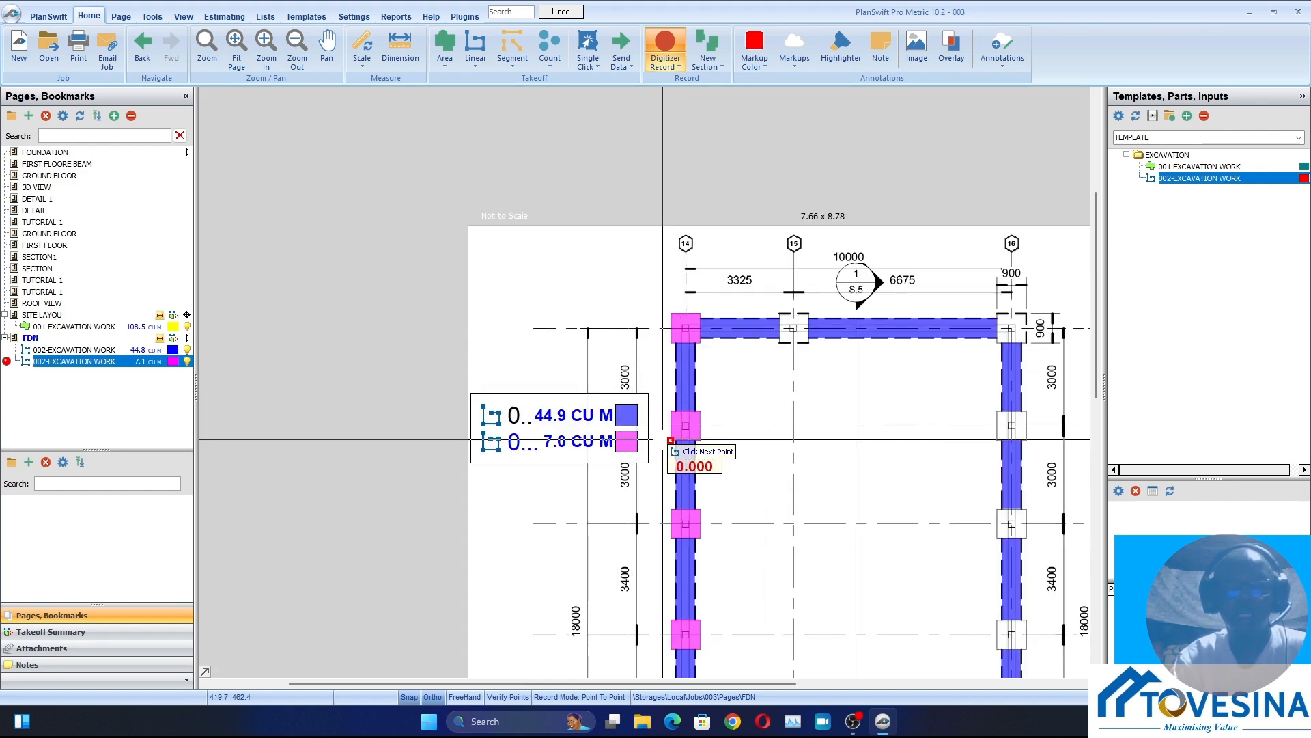
Trace the column base at grids 15 and 8 along its upper edge, about 0.91 m long
scroll(840, 451, "down", 1)
scroll(850, 338, "up", 4)
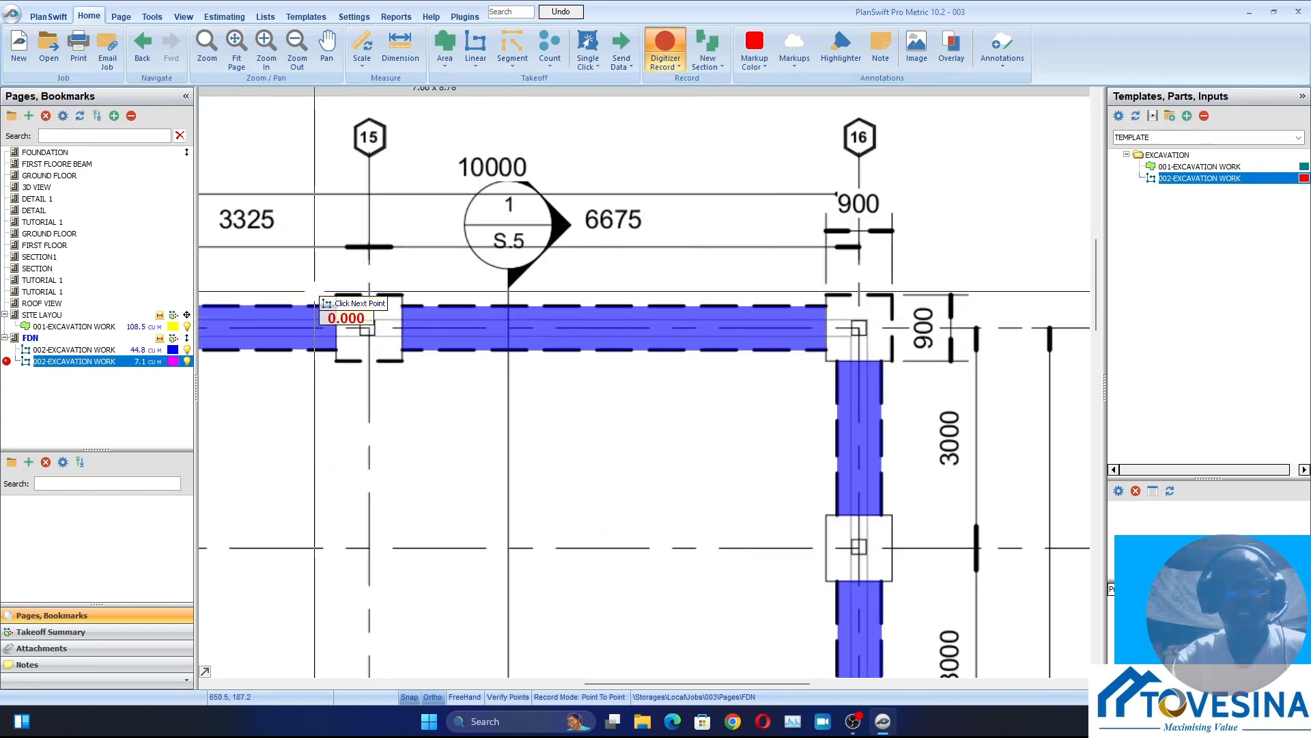
scroll(362, 294, "up", 4)
left_click(363, 299)
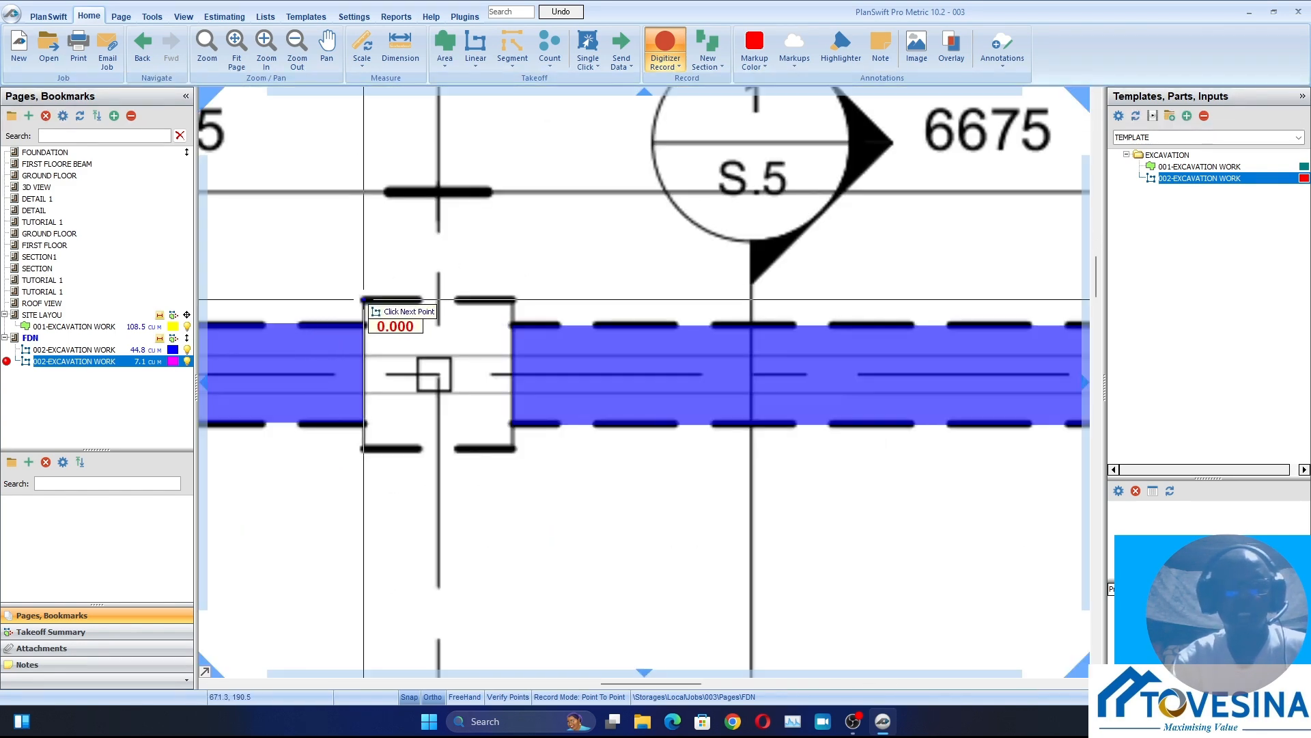
left_click(515, 298)
Trace the corner column base at grids 16 and 8 along its upper edge, about 0.91 m long
scroll(656, 440, "down", 4)
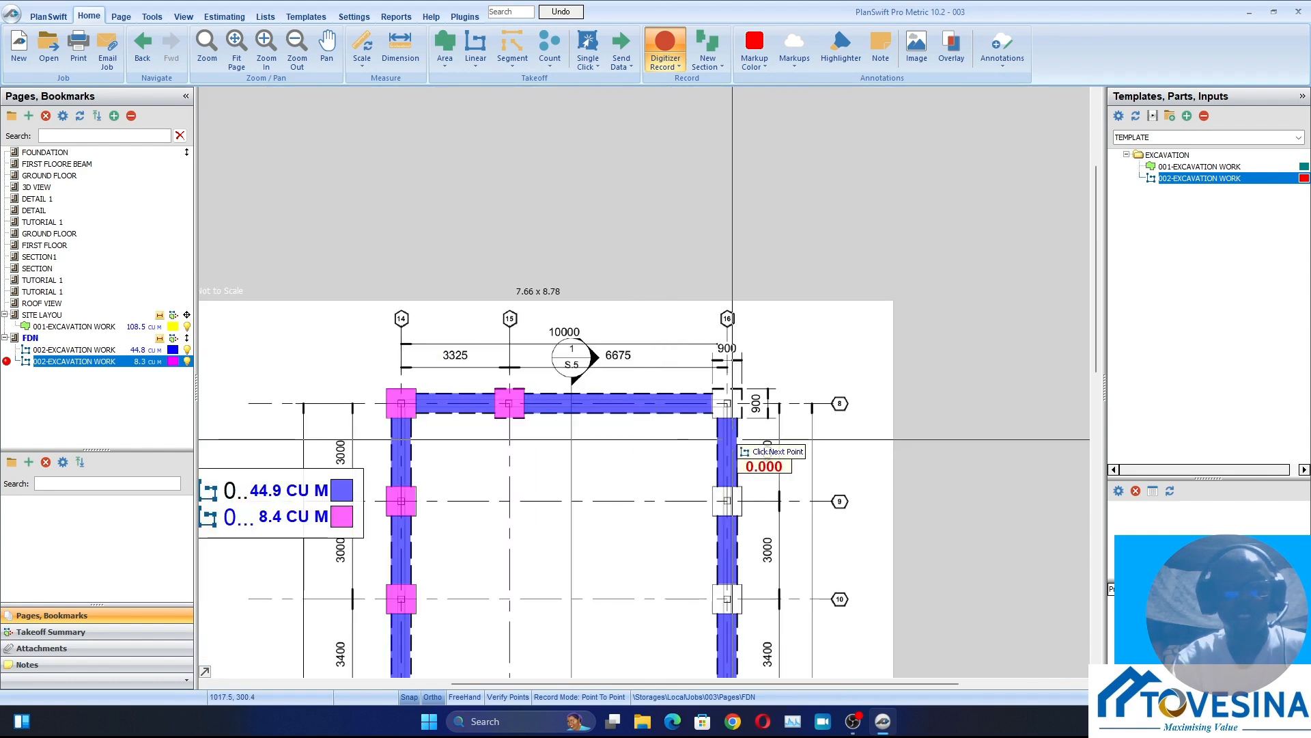
scroll(732, 439, "up", 5)
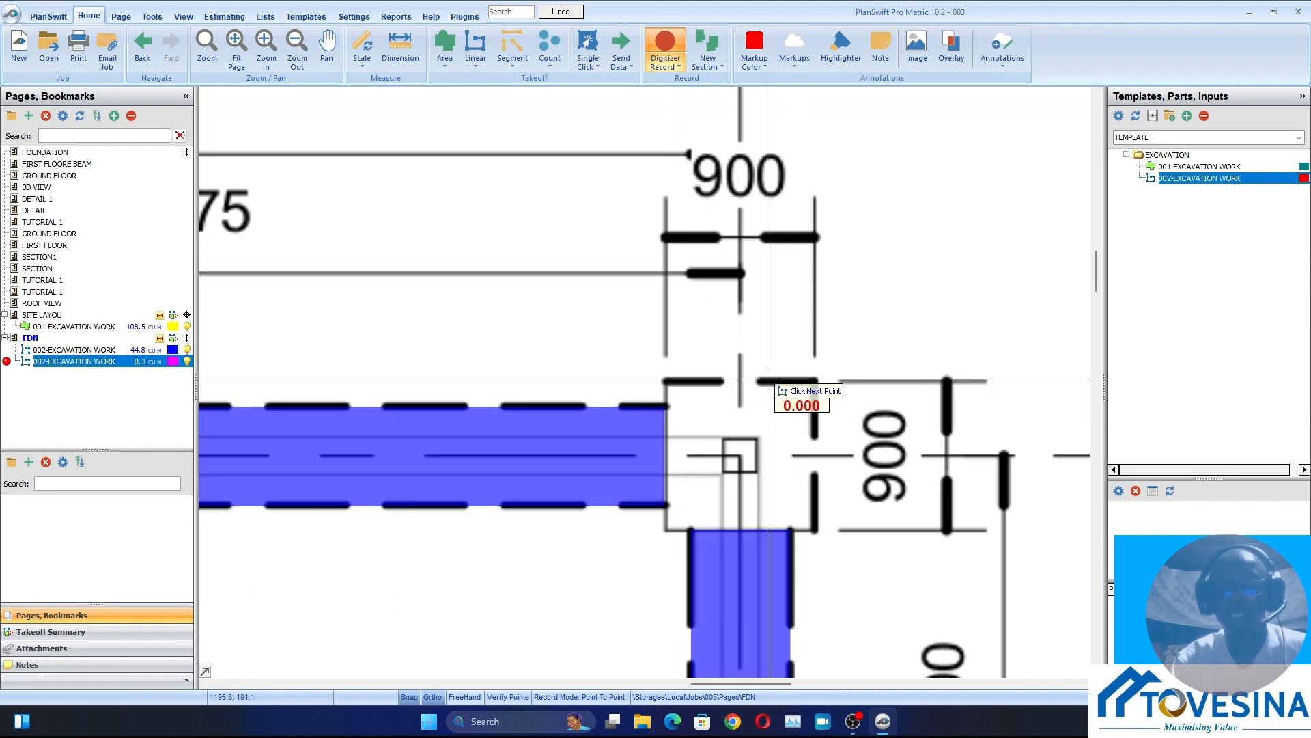
left_click(667, 380)
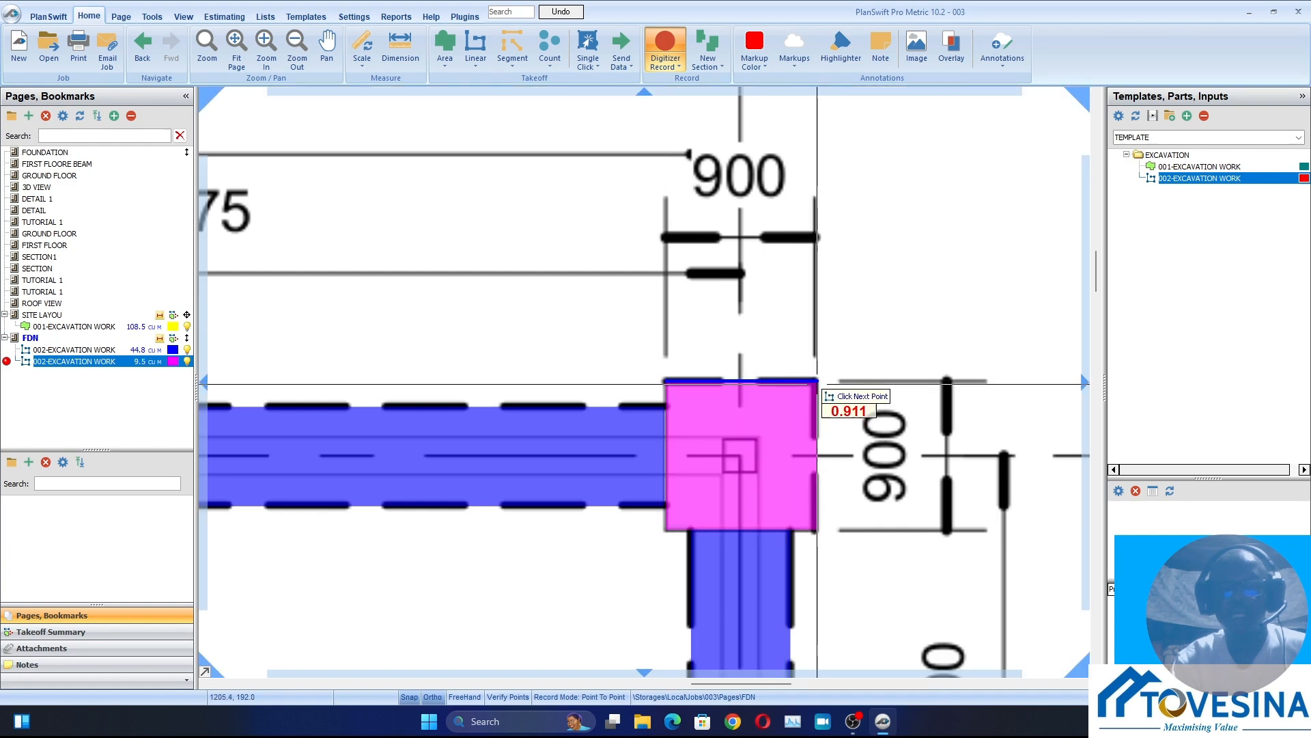
left_click(817, 382)
Trace the column base at grids 16 and 9 downward along its outer side, about 0.9 m long
scroll(817, 383, "down", 3)
scroll(711, 497, "up", 4)
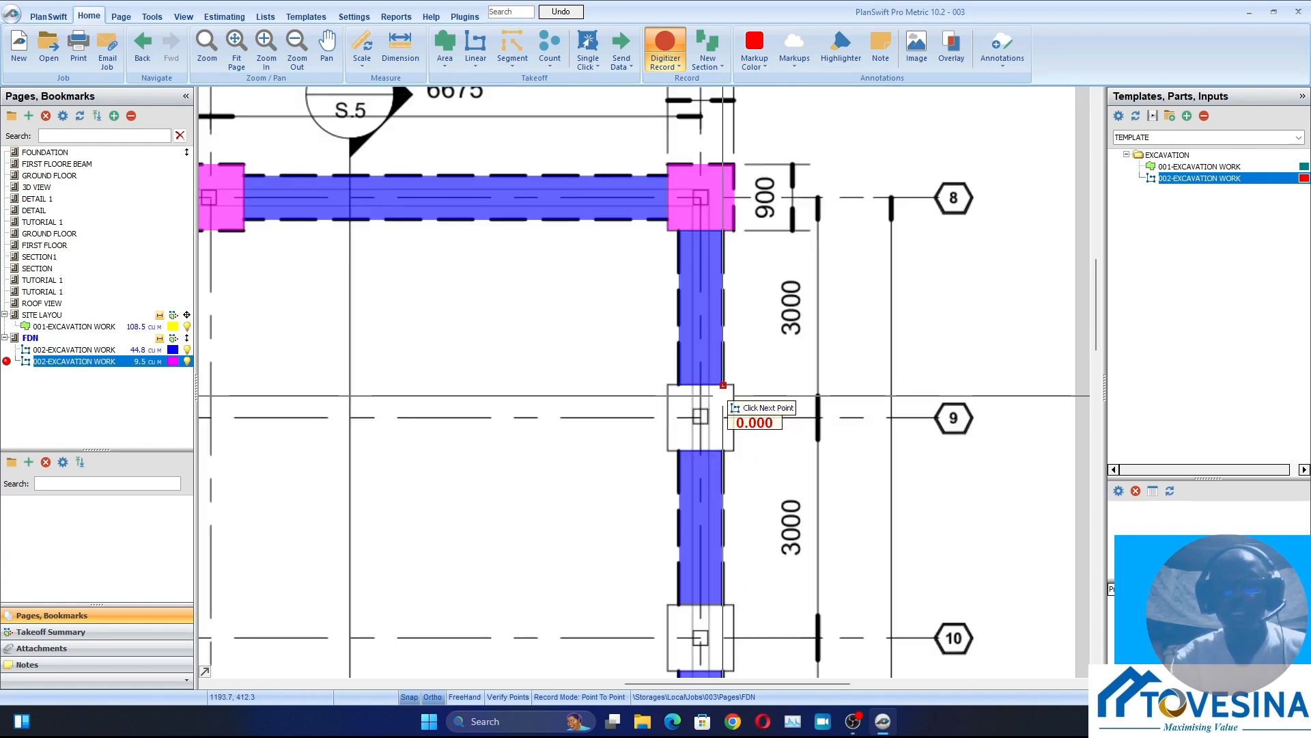
scroll(741, 396, "up", 4)
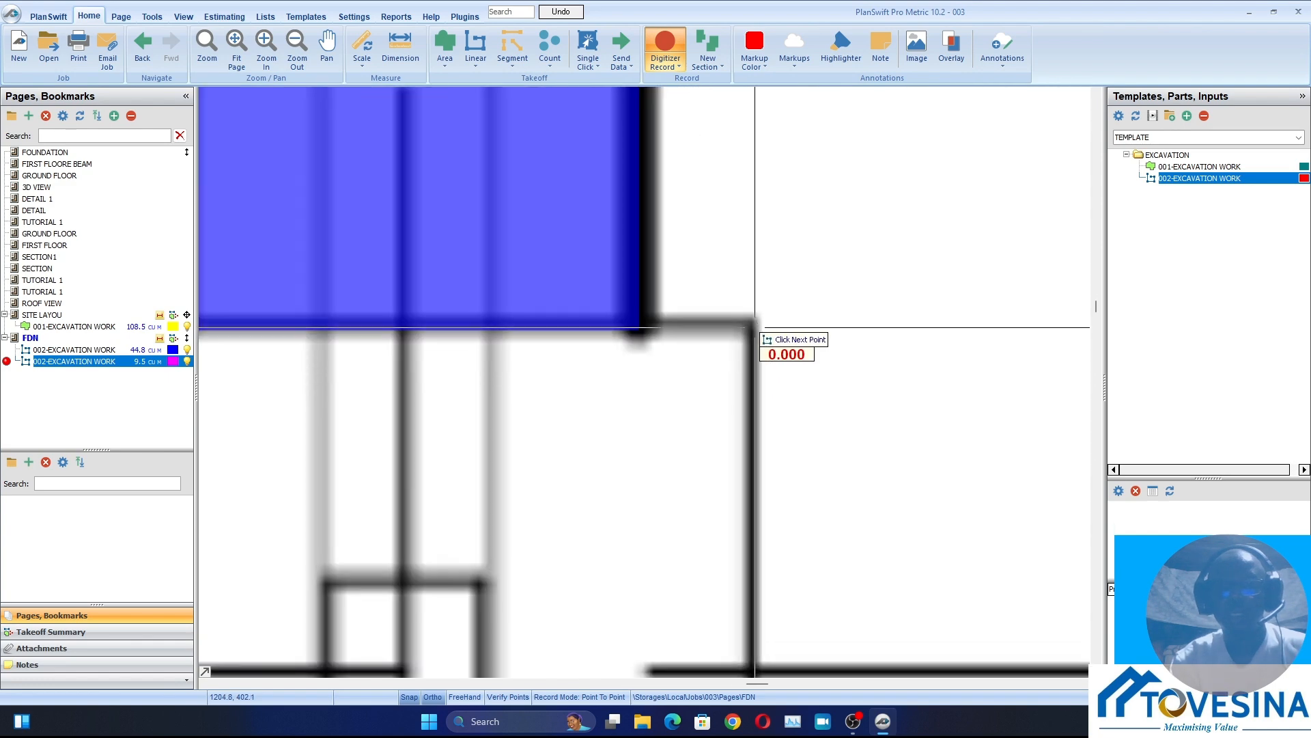
scroll(738, 519, "down", 3)
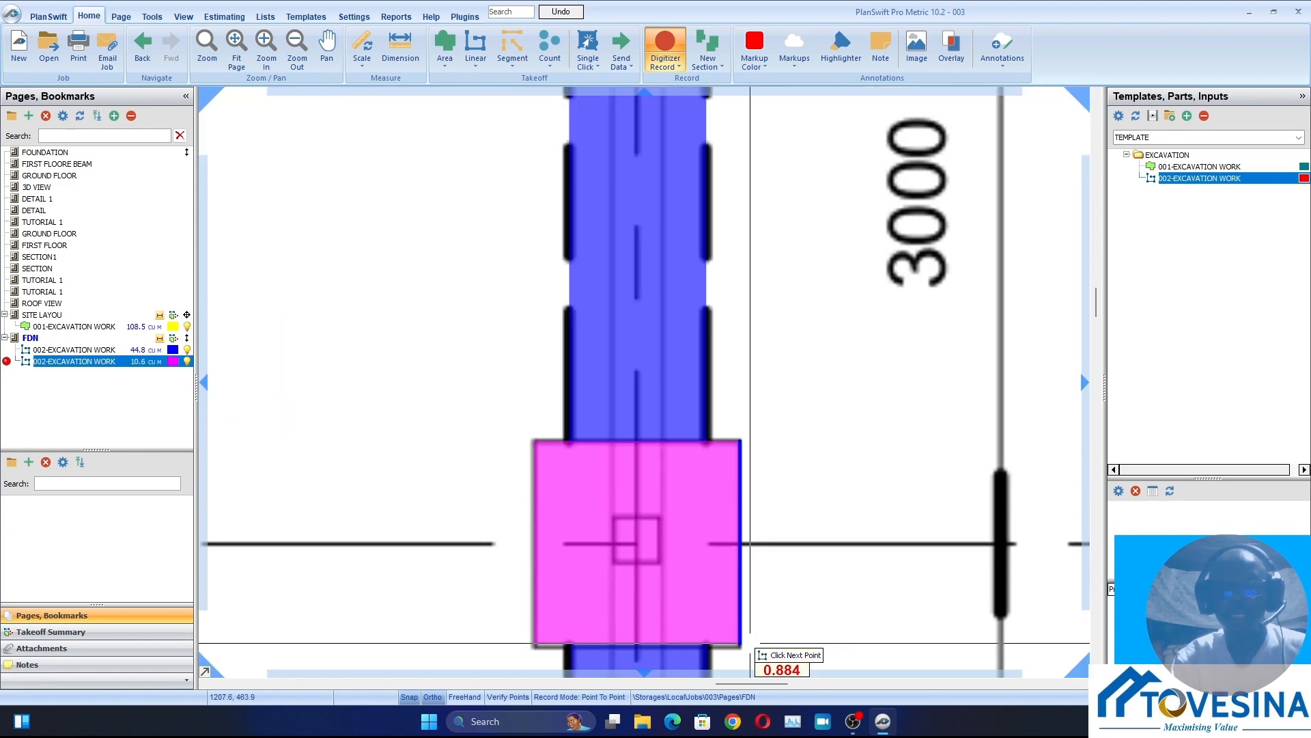
left_click(740, 646)
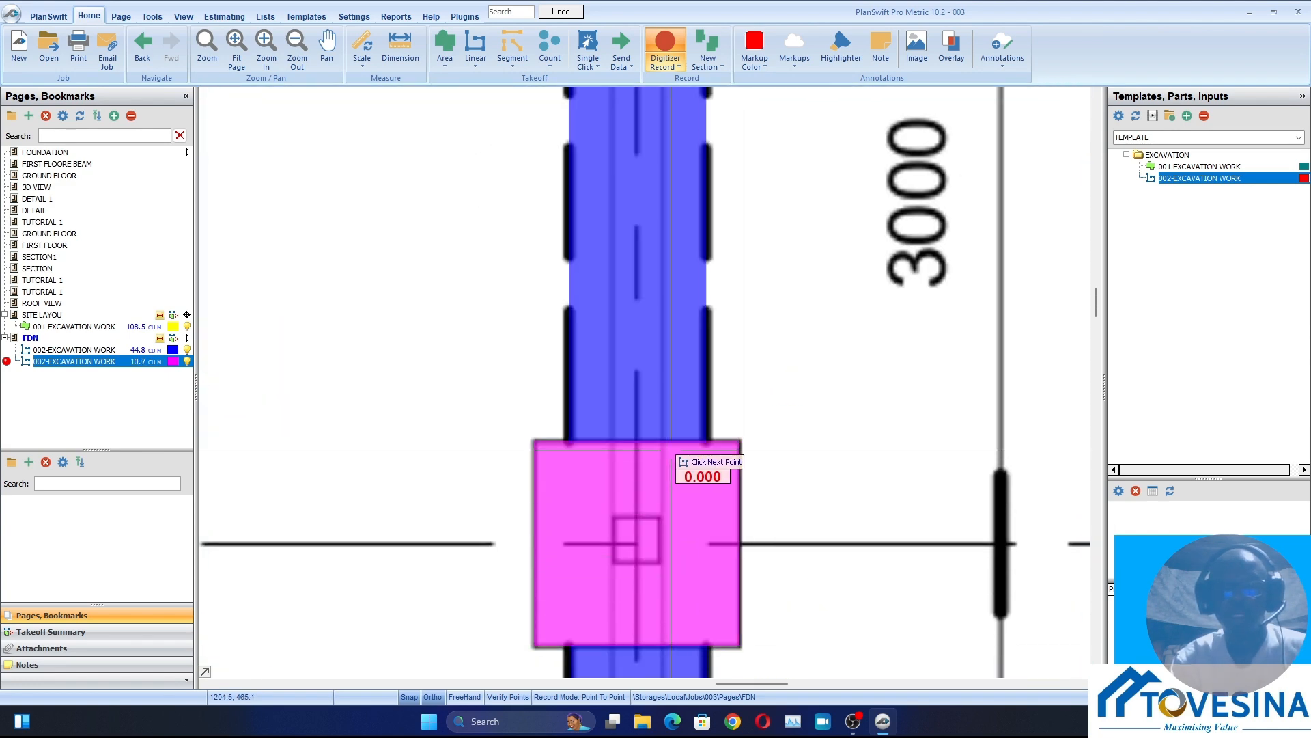
Trace the column base at grids 16 and 10 downward along its outer side, about 0.89 m long
scroll(672, 447, "down", 3)
left_click_drag(694, 520, 733, 181)
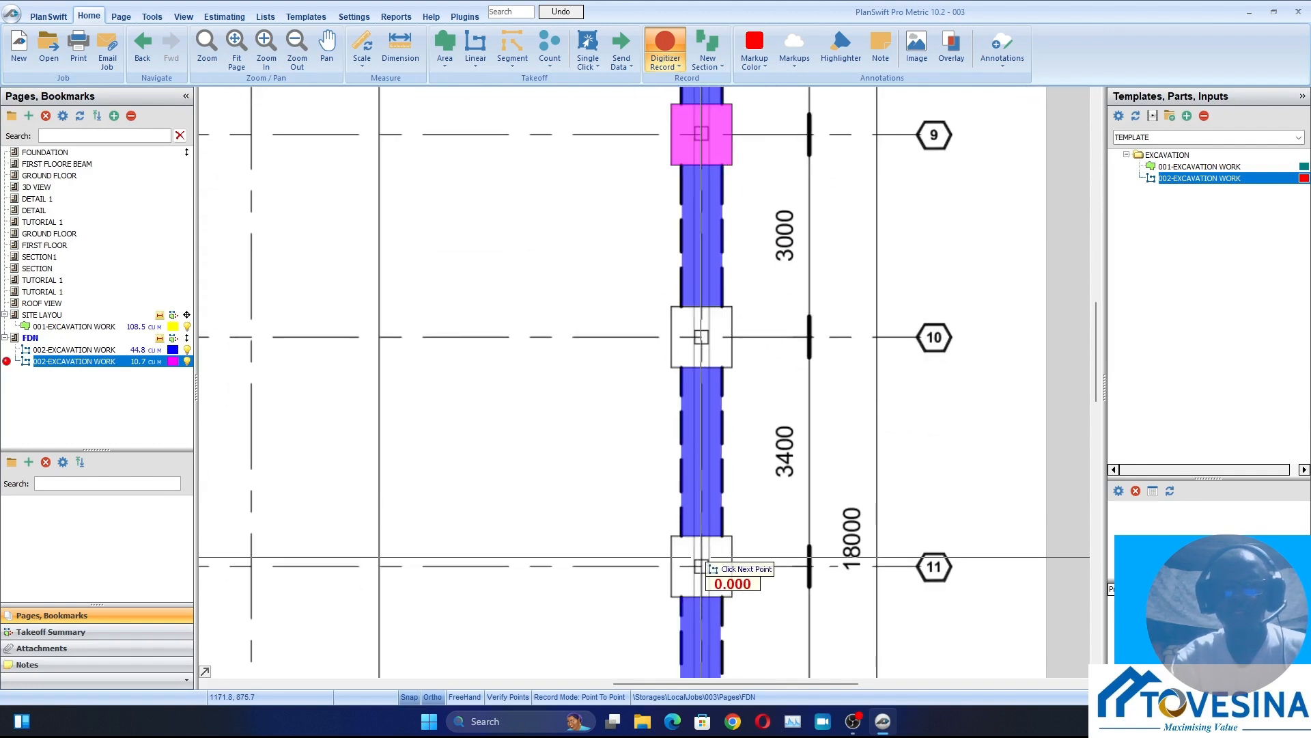
scroll(741, 365, "up", 5)
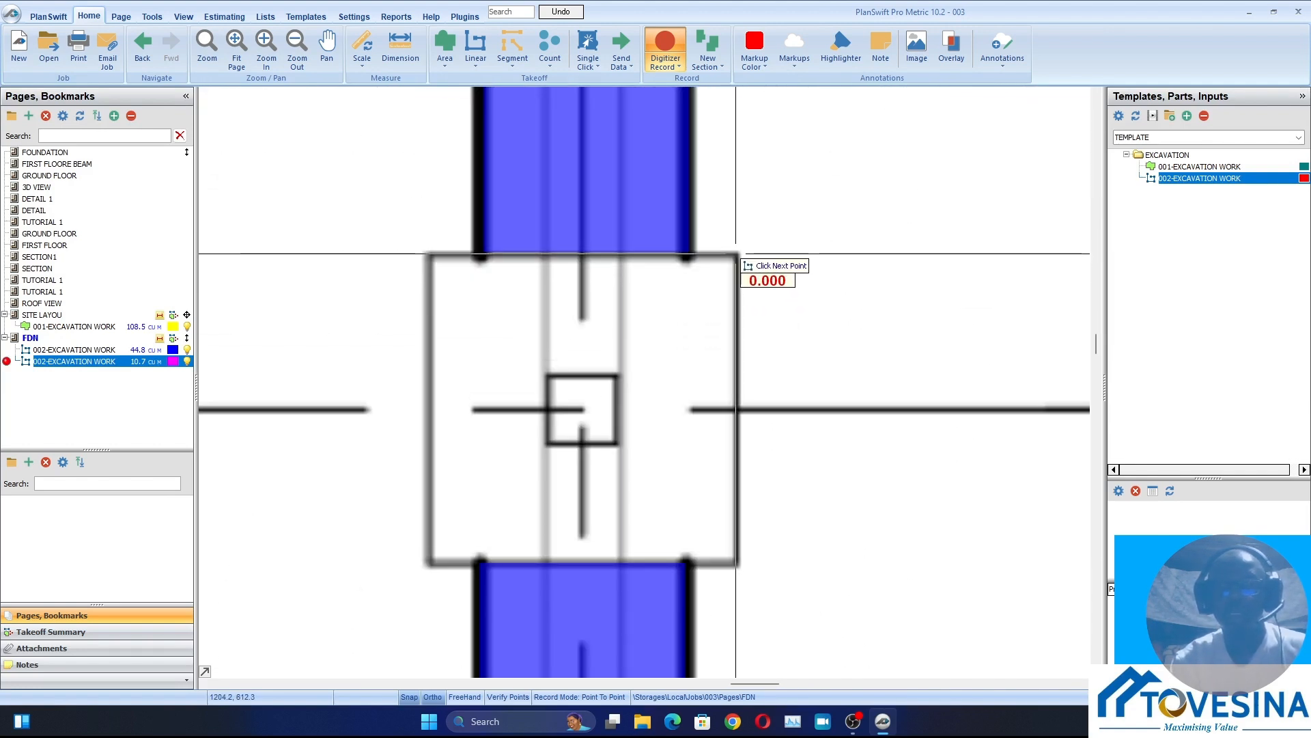
left_click(735, 253)
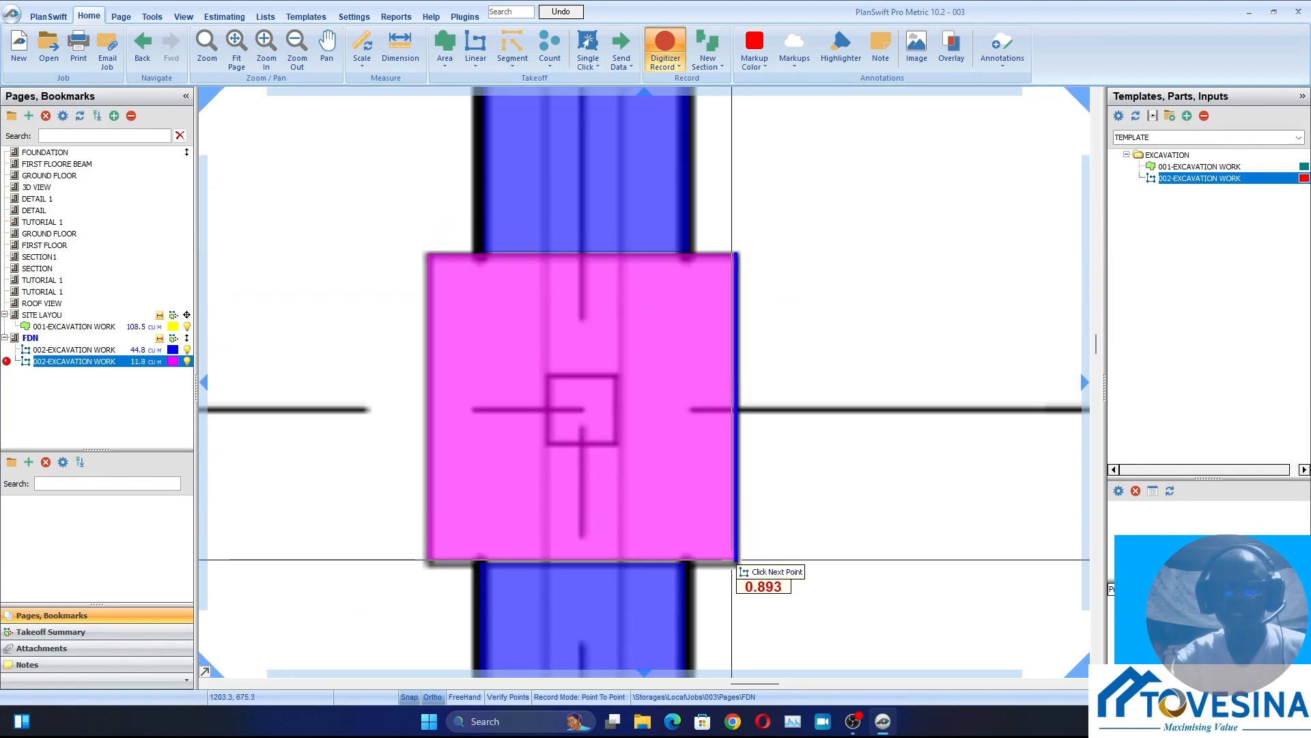
right_click(732, 561)
Trace the column base at grids 16 and 11 downward along its outer side, about 0.89 m long
scroll(649, 394, "down", 5)
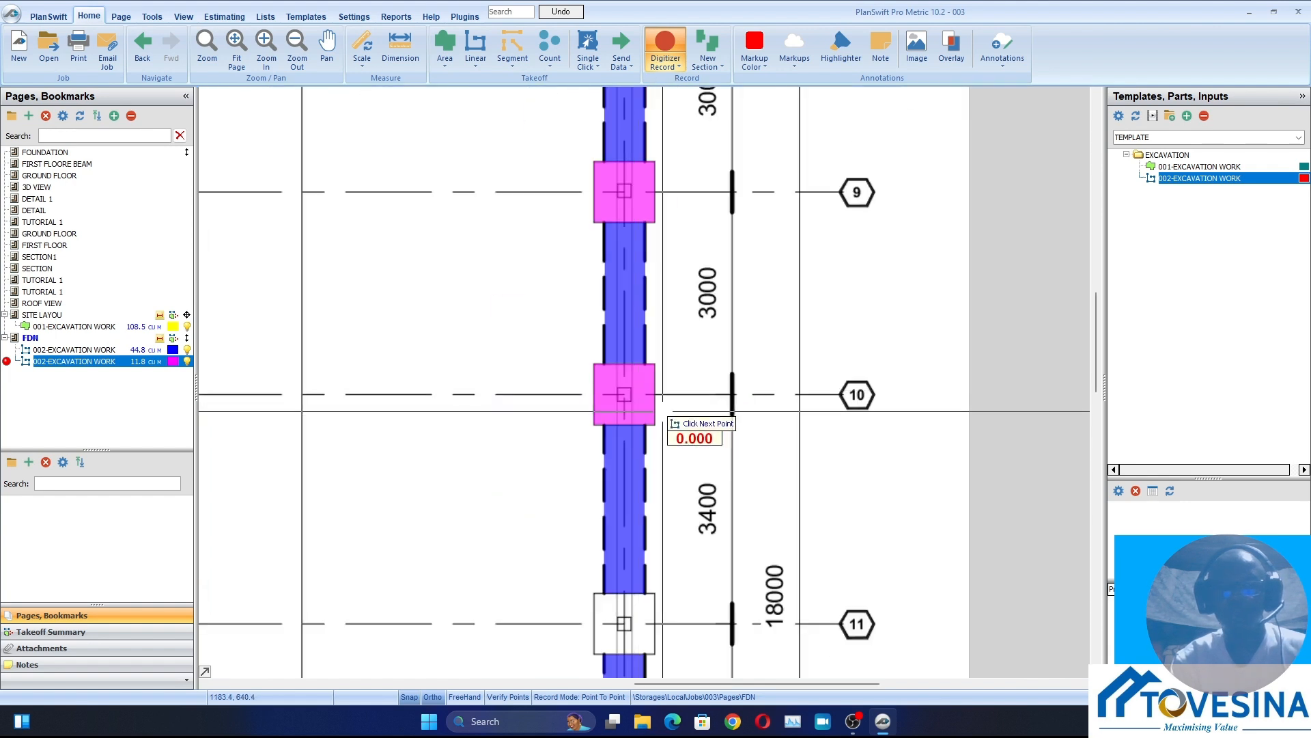
left_click_drag(648, 599, 720, 378)
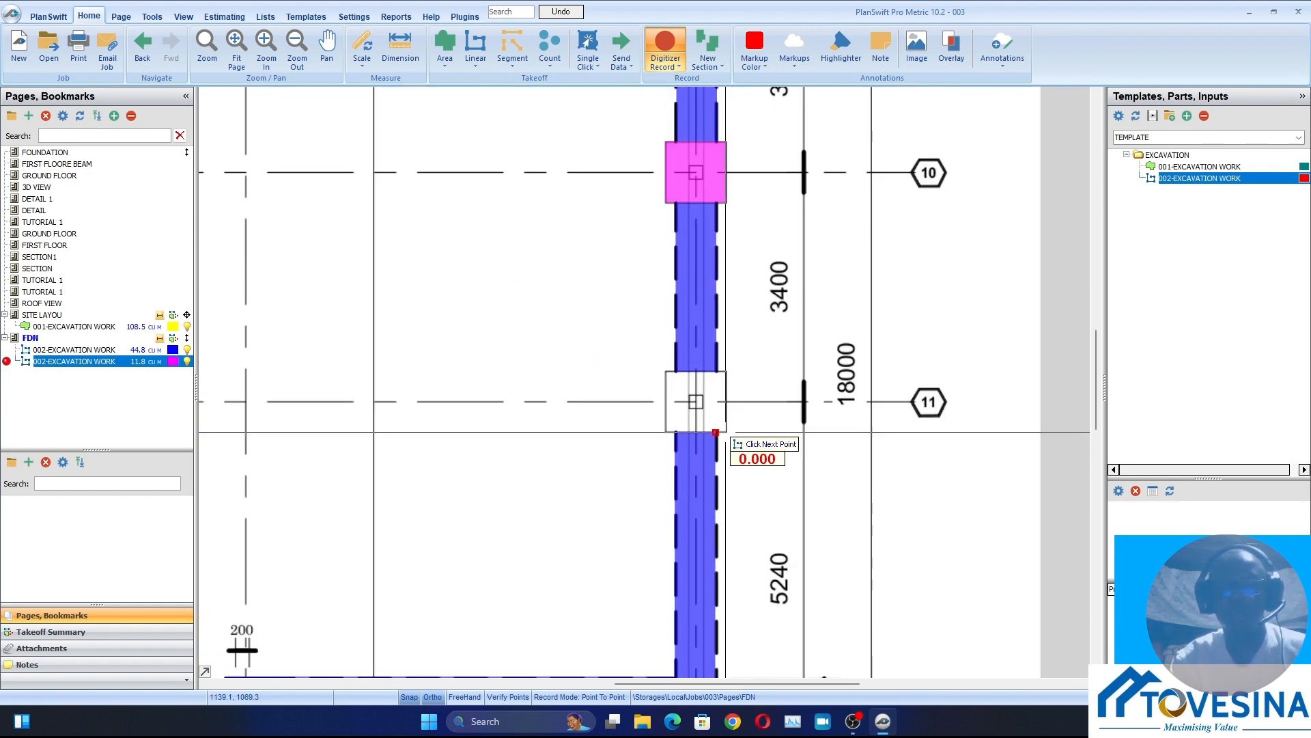
scroll(738, 392, "up", 3)
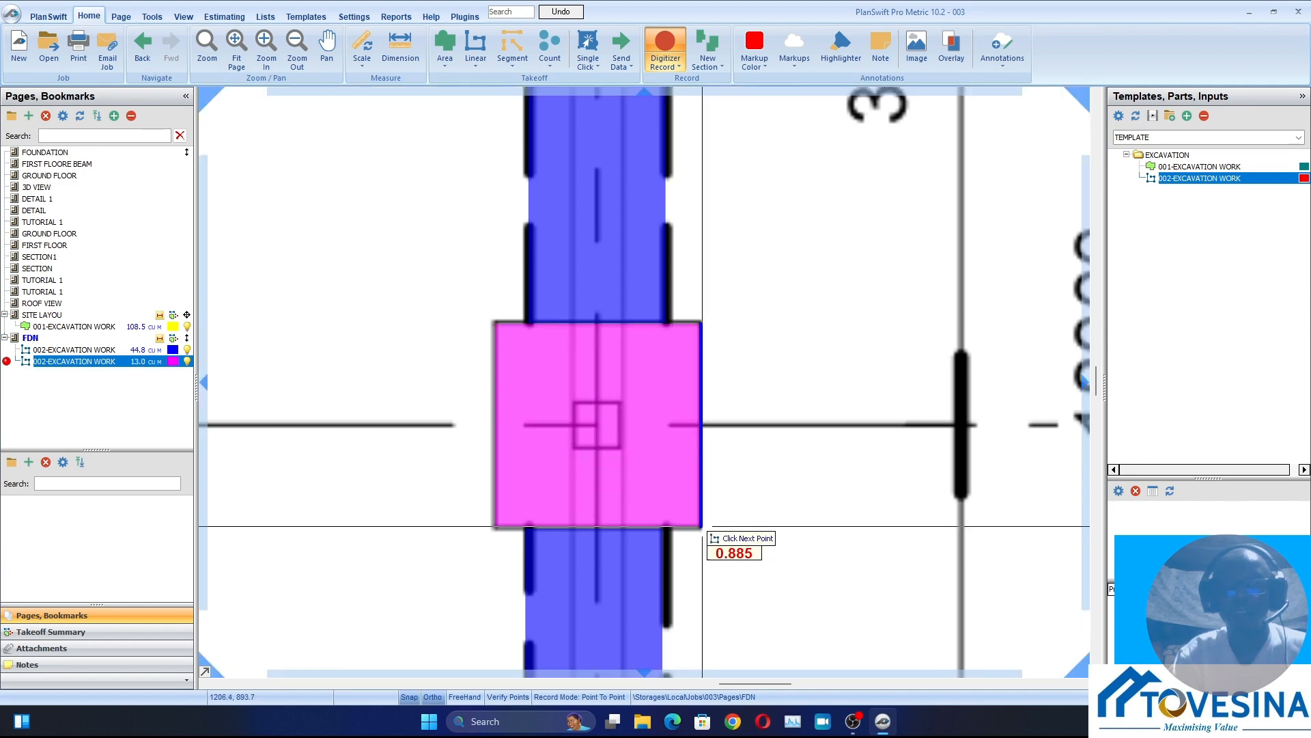
Trace the column base at grids 16 and 17 downward along its outer side, starting from its upper outer corner
scroll(702, 528, "down", 5)
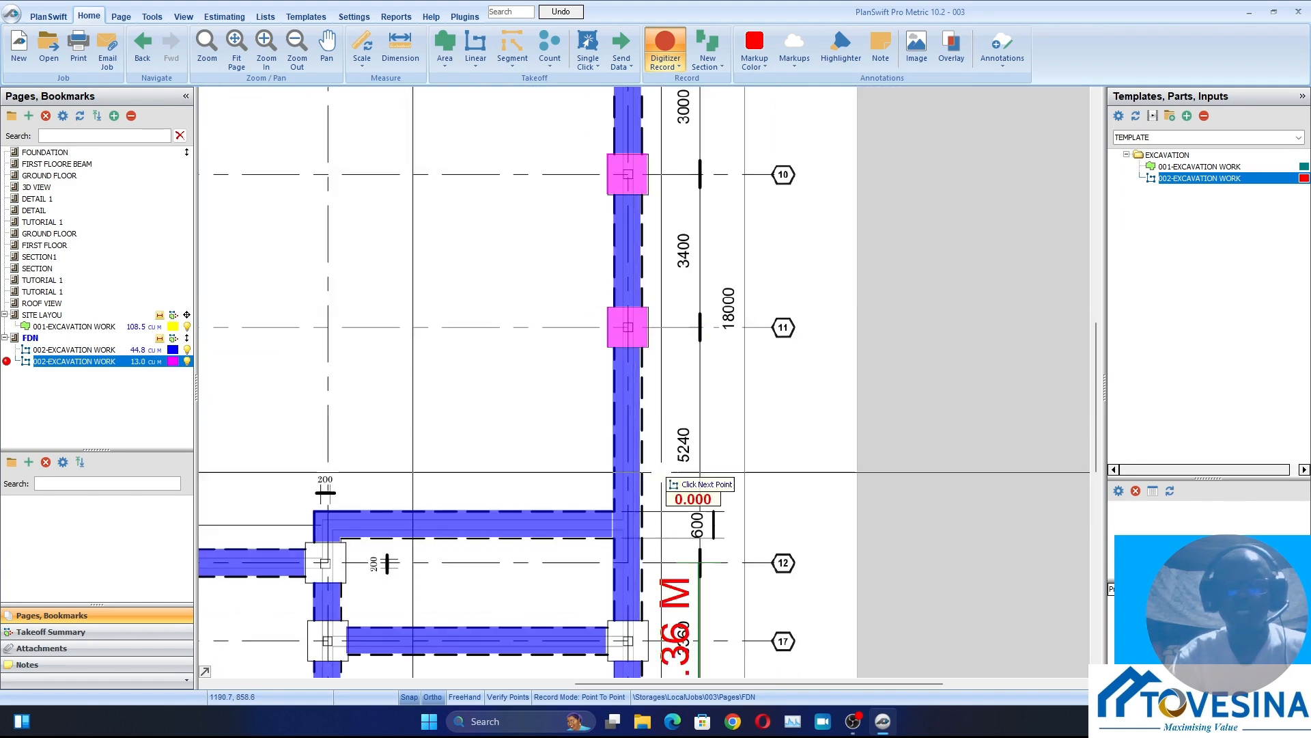
scroll(743, 396, "up", 5)
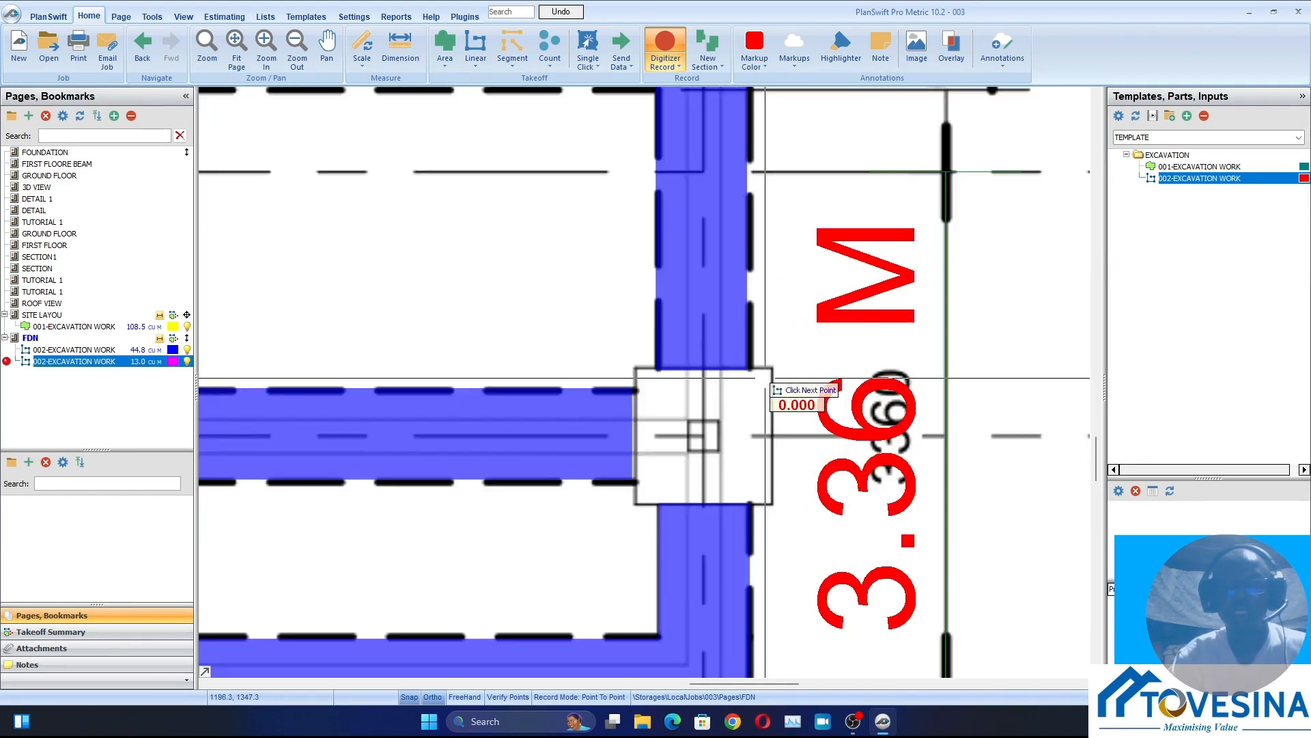
scroll(734, 395, "up", 5)
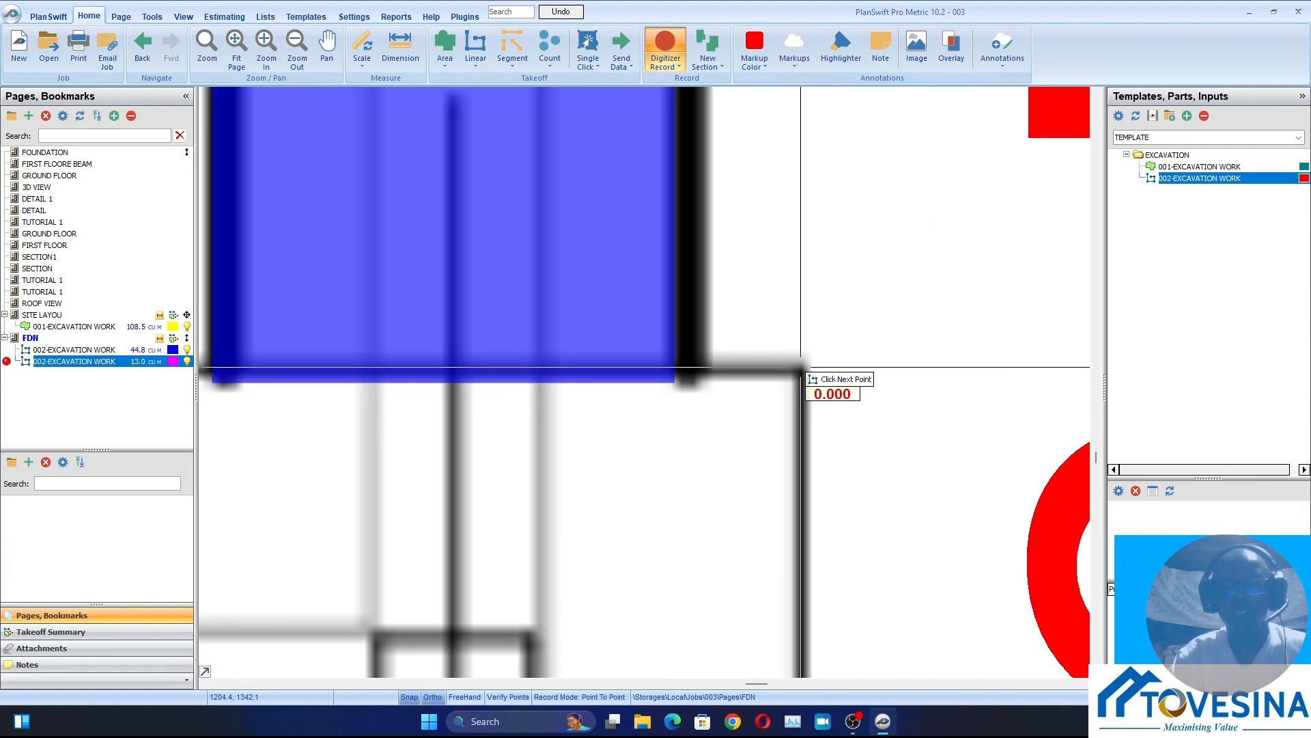
left_click(801, 368)
scroll(786, 468, "down", 3)
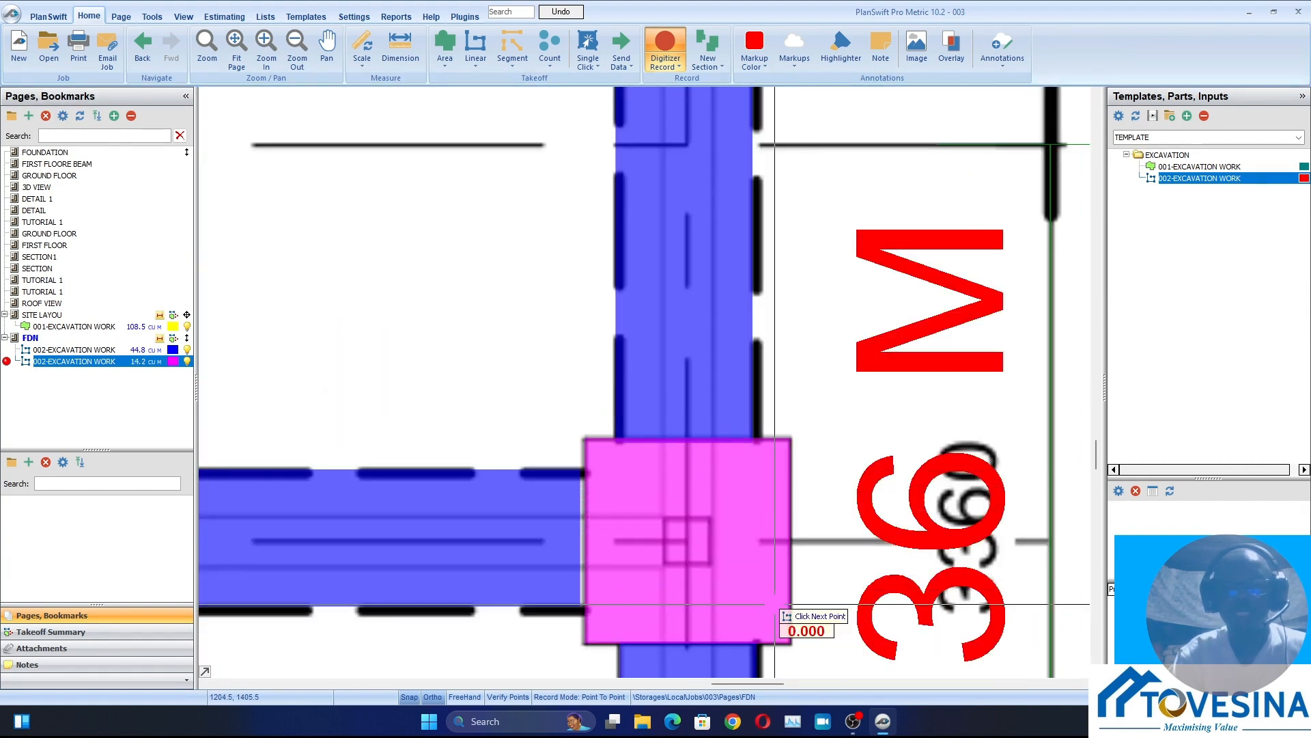
Trace the column base at grids 15 and 12 downward along its side facing grid 16, ending at the lower corner
scroll(711, 424, "down", 5)
scroll(437, 324, "up", 5)
scroll(437, 325, "up", 3)
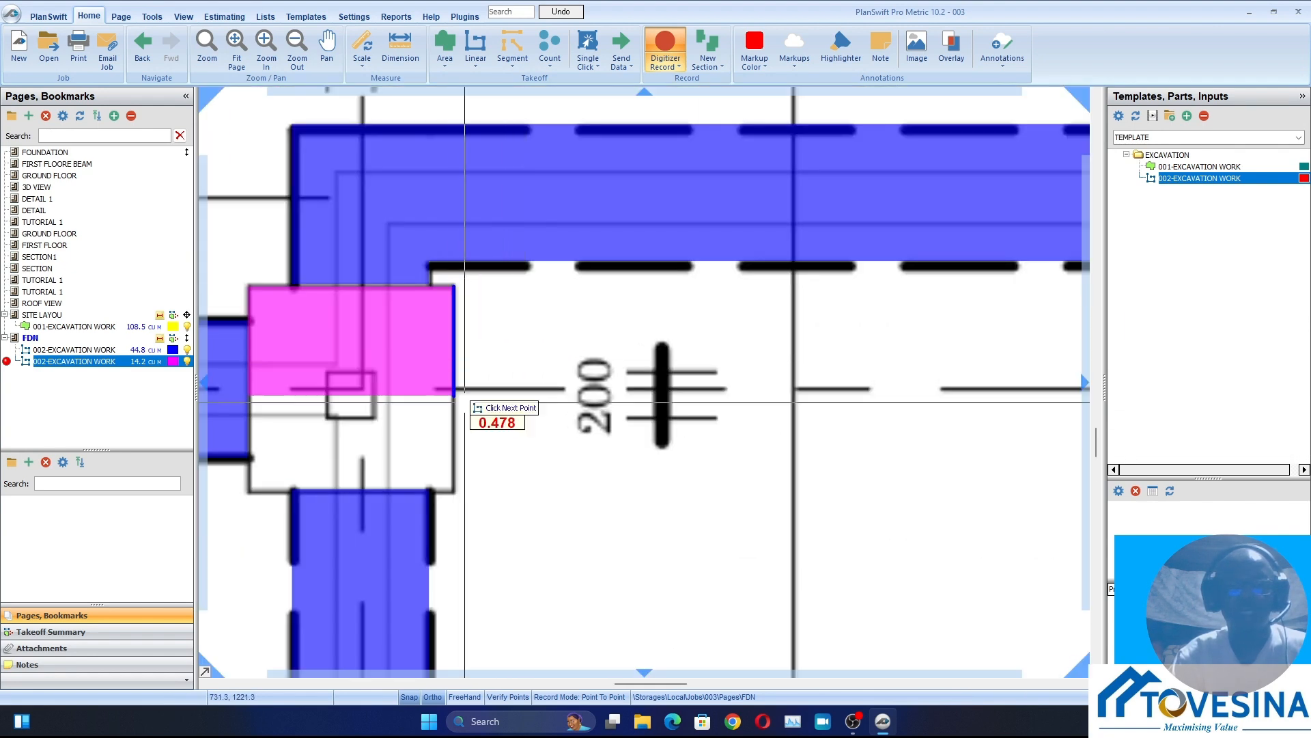
double_click(451, 493)
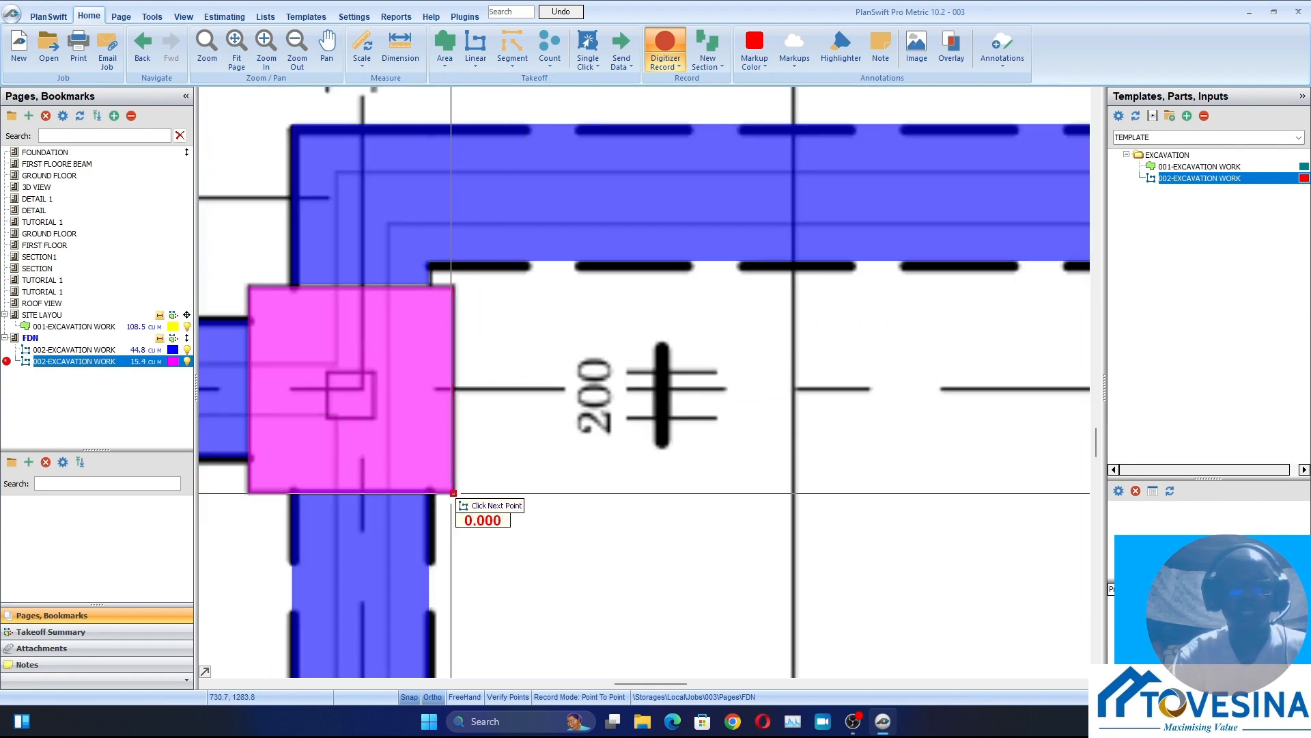
Trace the column base at grids 15 and 17 downward along its side facing grid 16
scroll(453, 437, "down", 5)
scroll(454, 381, "up", 5)
scroll(534, 273, "up", 3)
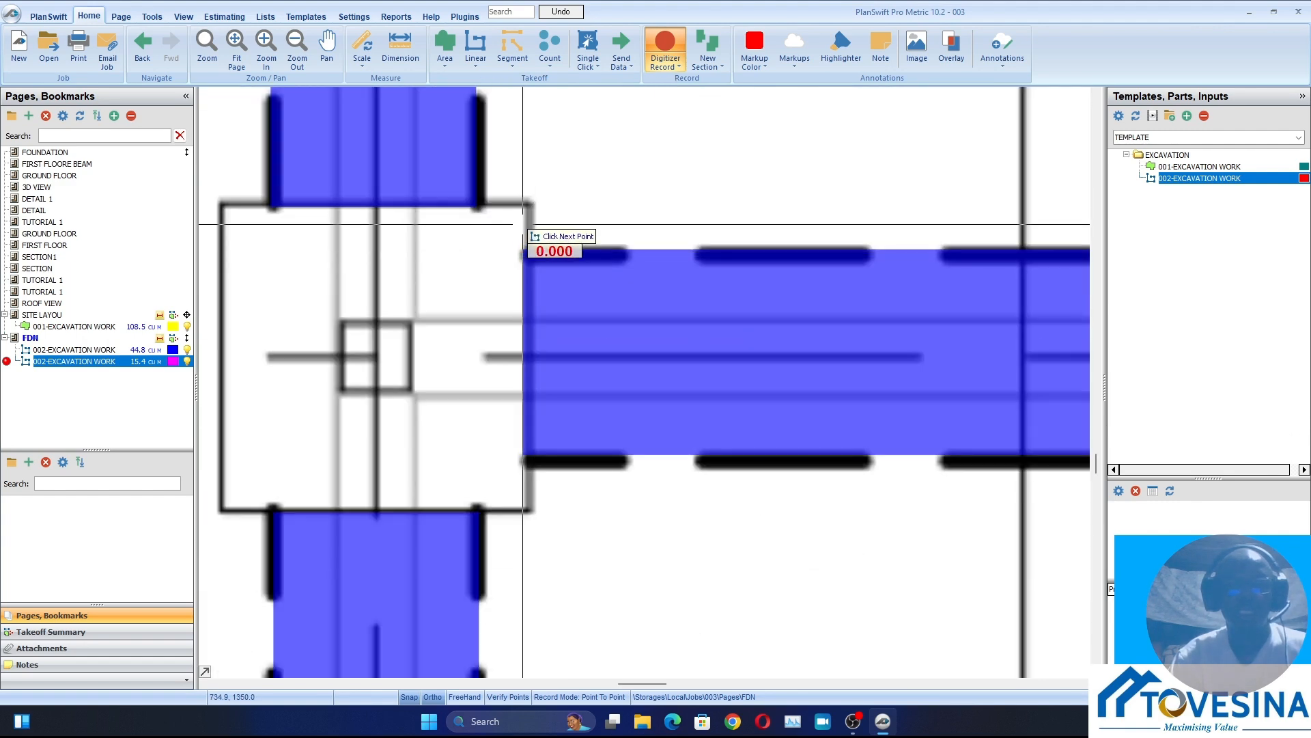
left_click(526, 200)
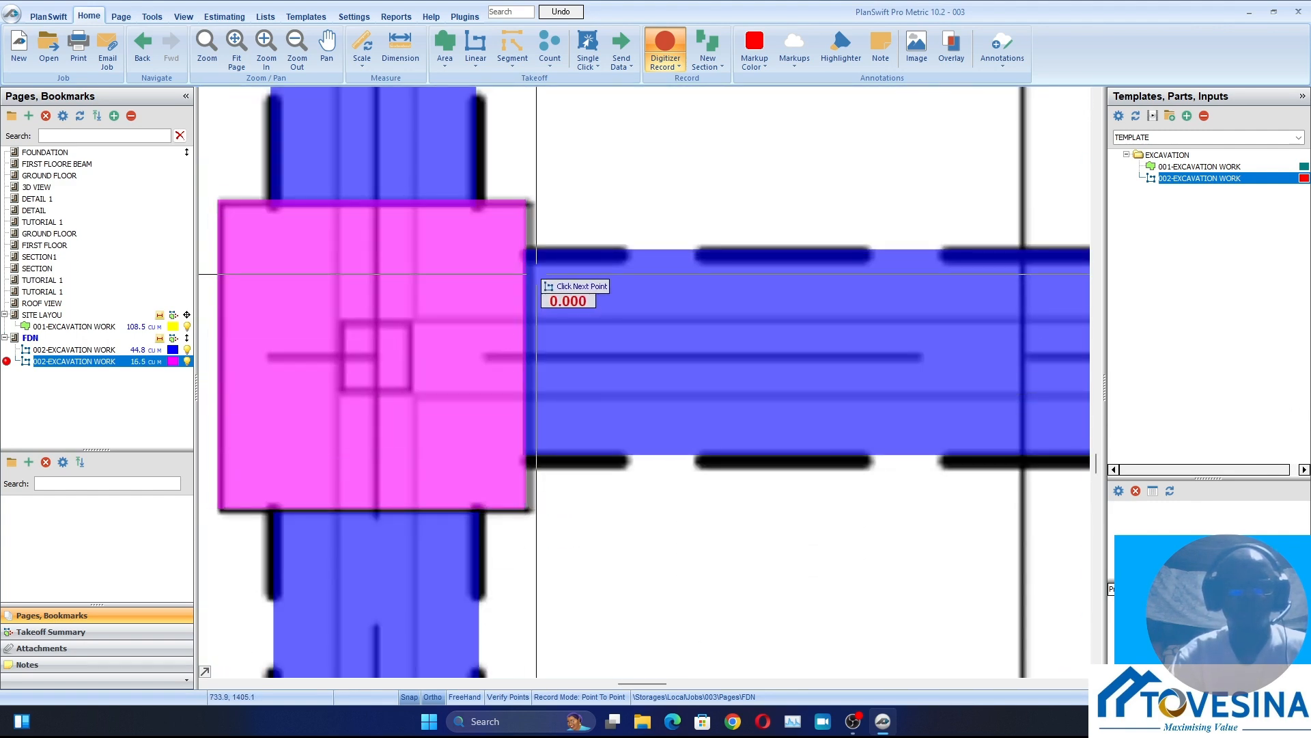
Trace the column base at grids 15 and 13 downward along its side facing grid 16, about 0.9 m long
scroll(535, 285, "down", 5)
scroll(529, 424, "up", 4)
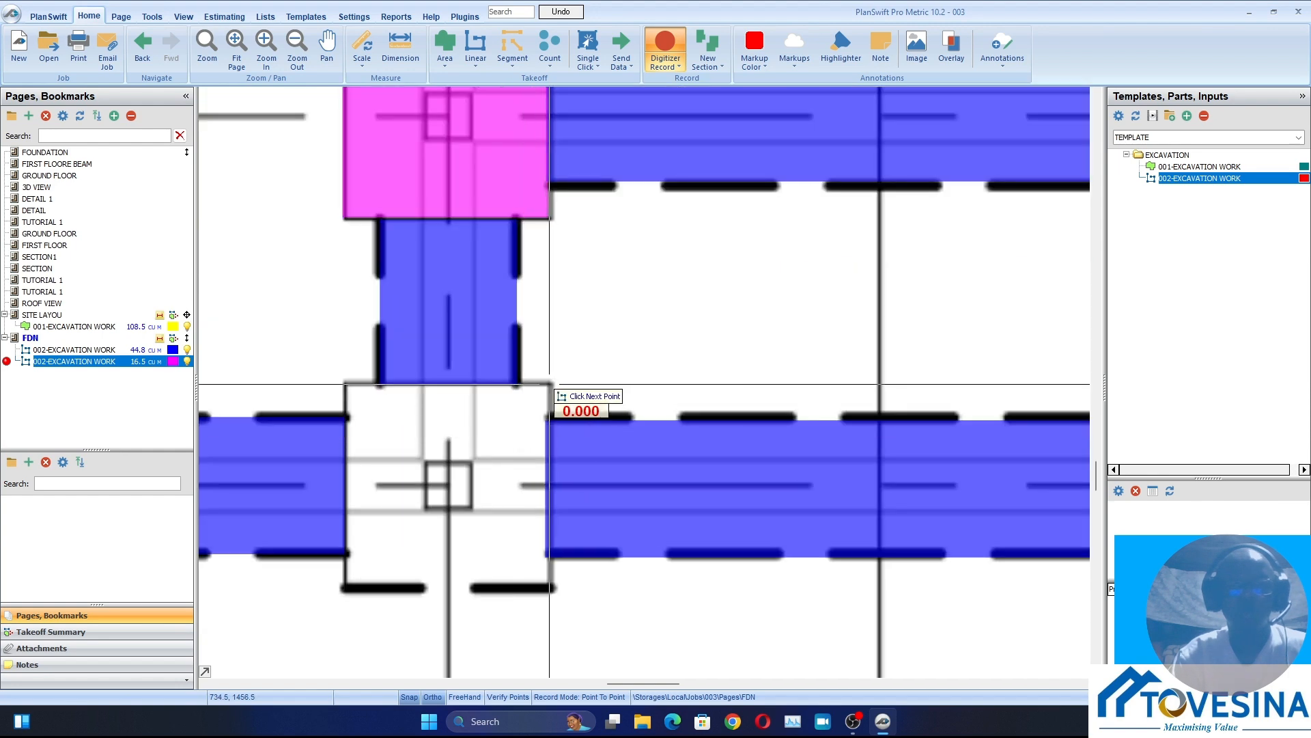
left_click(552, 385)
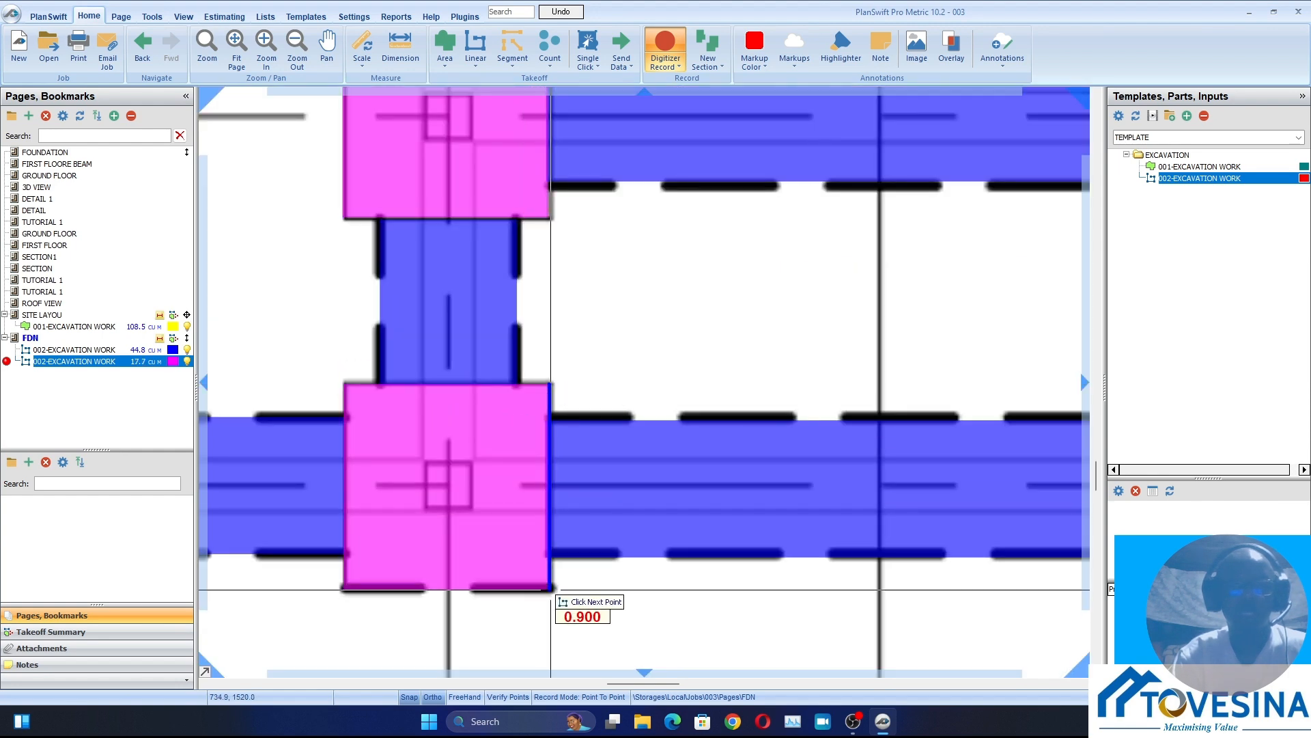
left_click(551, 587)
Check the traced column bases across the foundation plan and stop recording the 002-EXCAVATION WORK takeoff
scroll(551, 587, "down", 5)
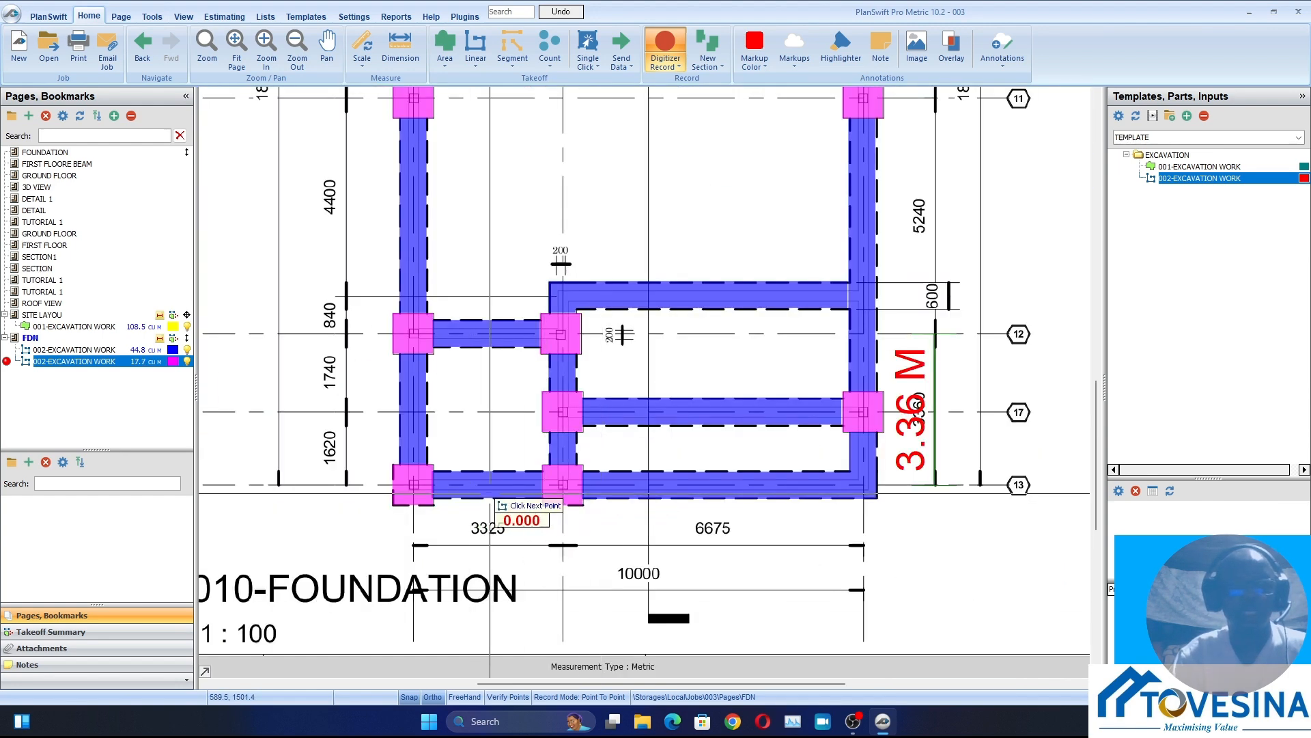
left_click_drag(490, 493, 521, 572)
scroll(490, 493, "down", 3)
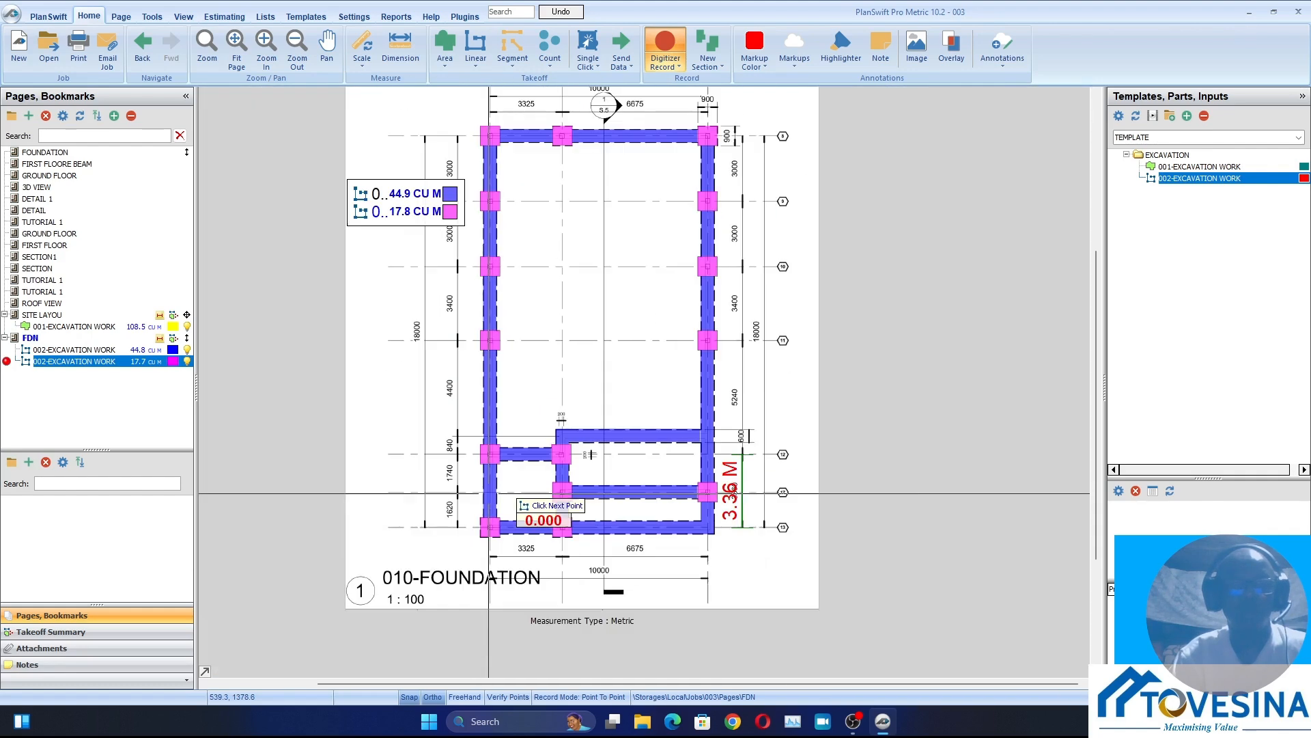
scroll(379, 217, "up", 3)
scroll(380, 216, "up", 2)
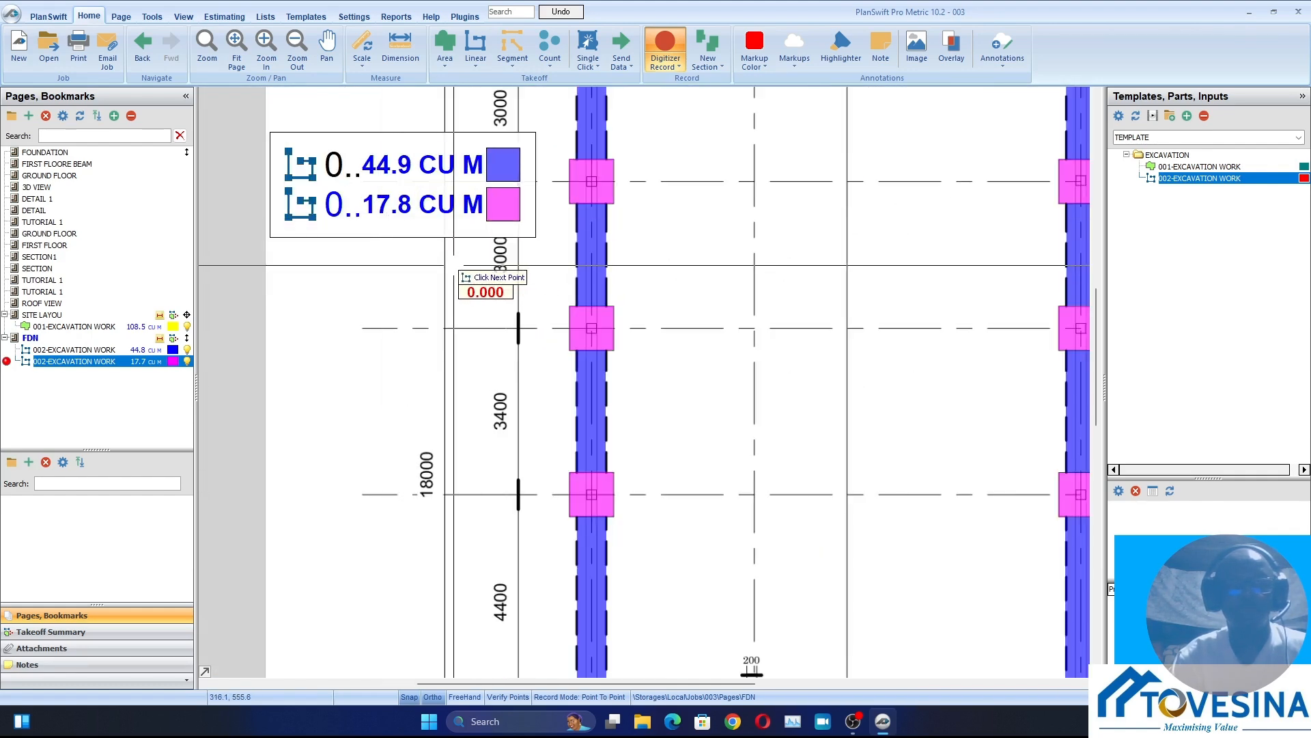
scroll(389, 253, "down", 4)
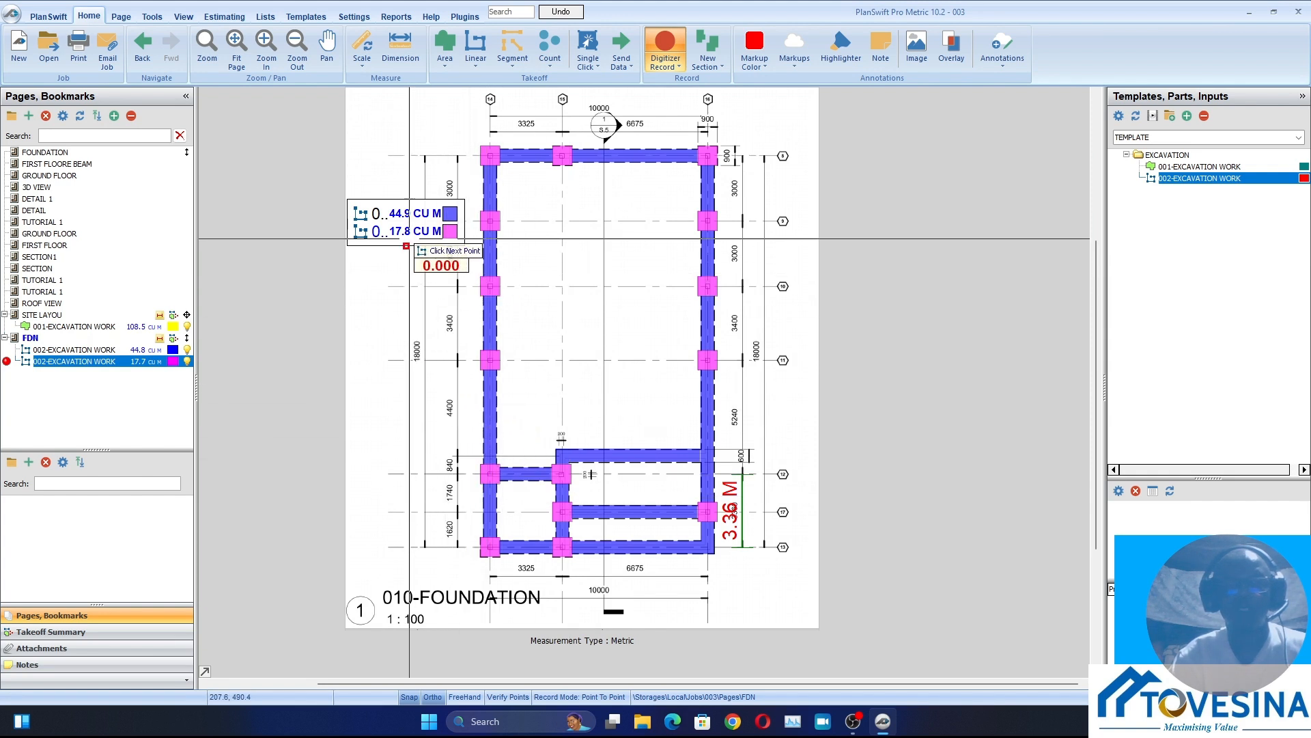
right_click(579, 328)
left_click(608, 355)
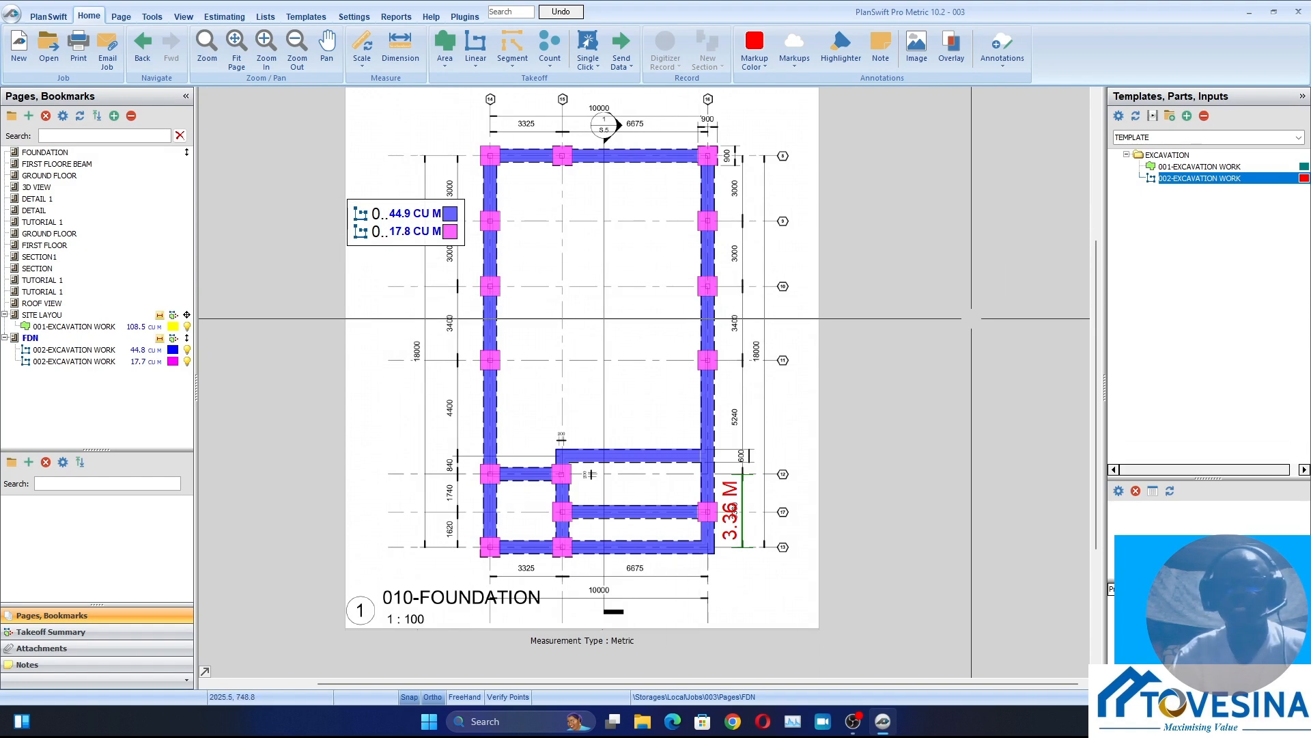
scroll(599, 437, "up", 2)
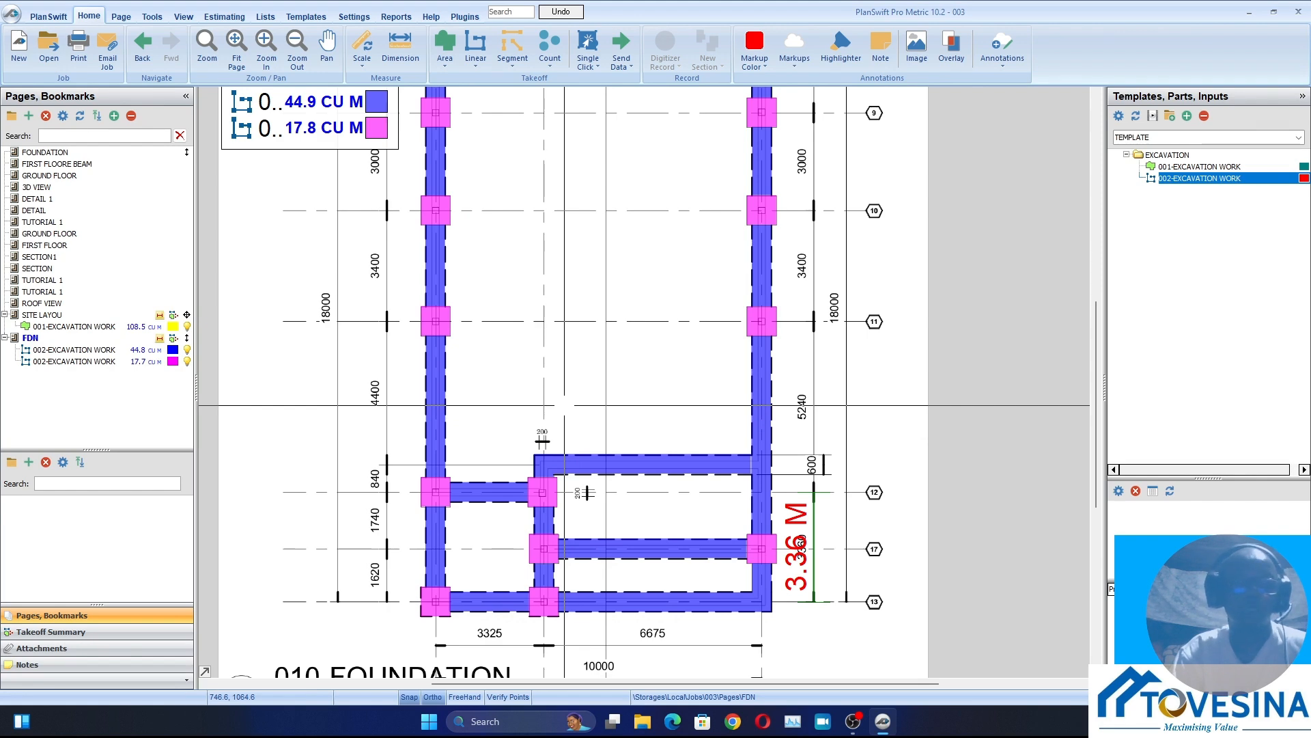
scroll(564, 405, "down", 2)
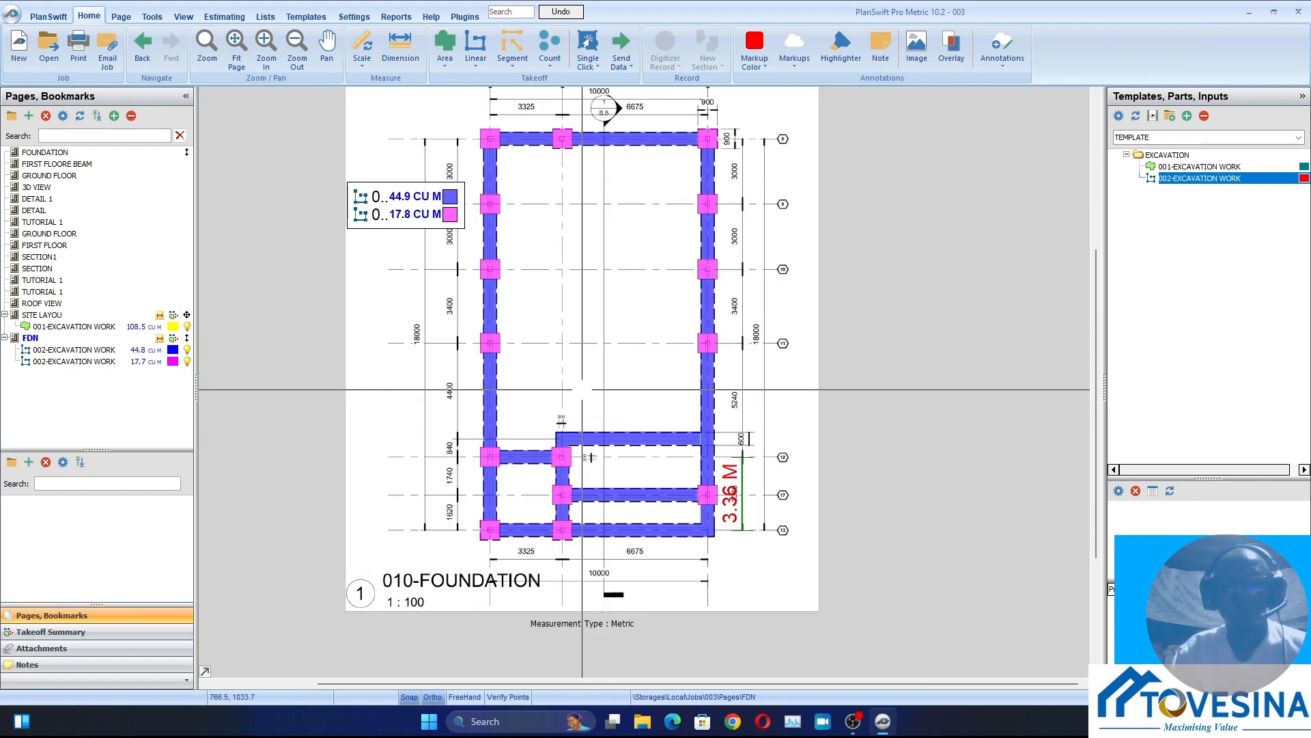
scroll(581, 389, "up", 3)
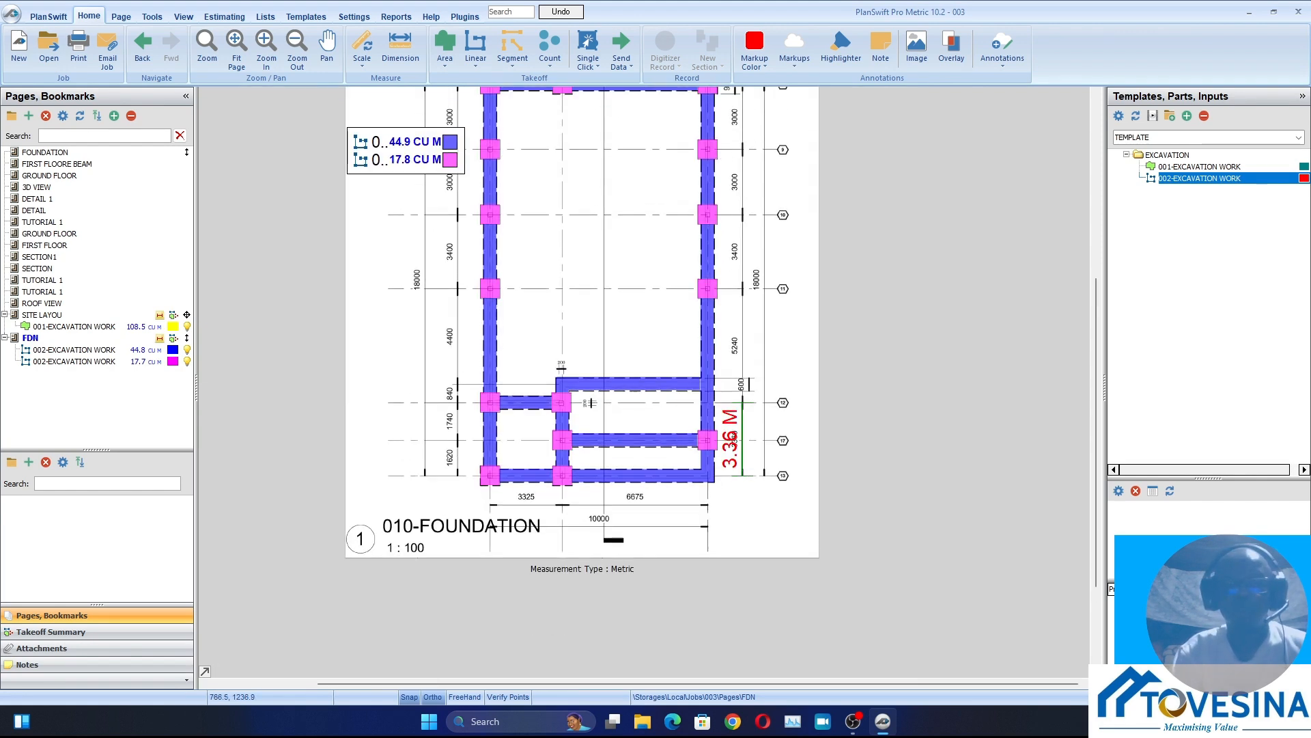
scroll(582, 390, "down", 1)
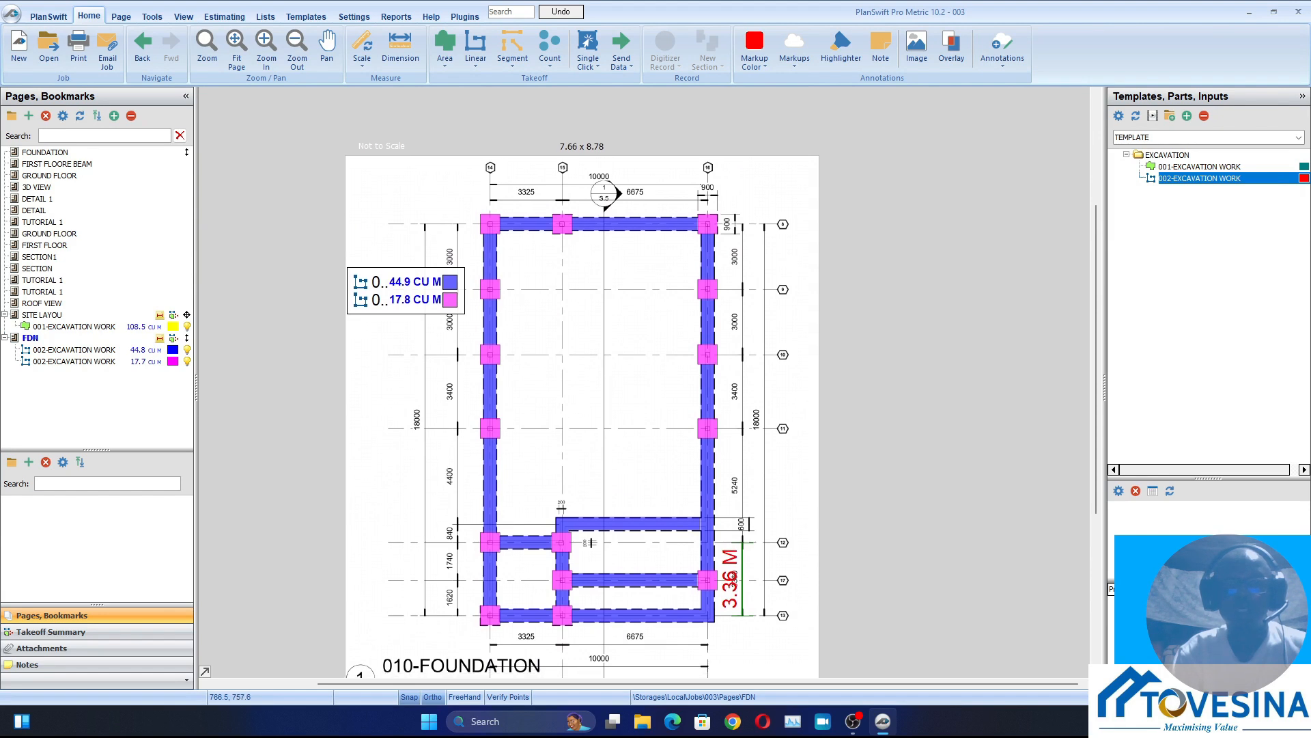